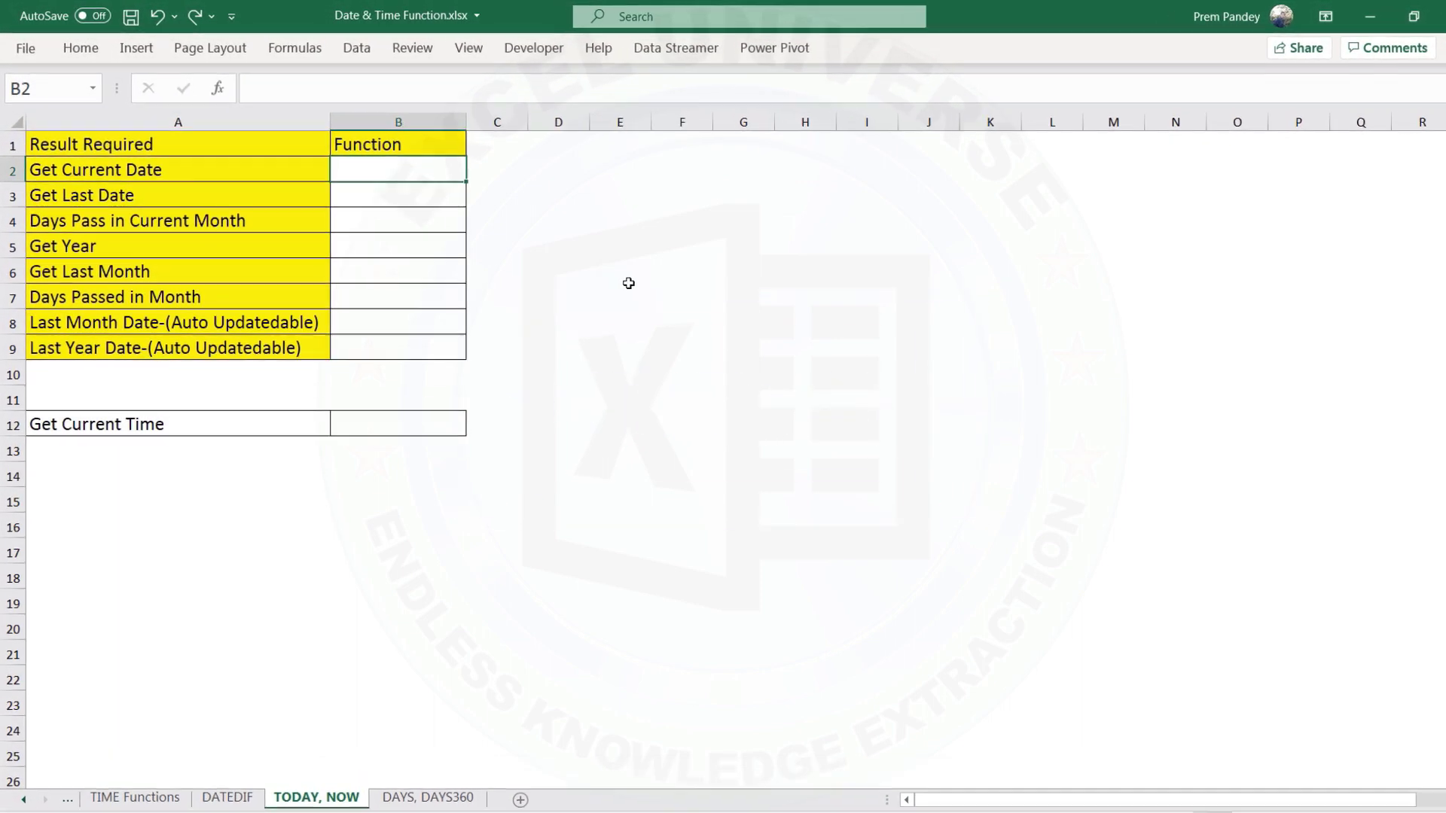
# Enter the formula =TODAY() in cell B2 for Get Current Date
pyautogui.write('=tod')
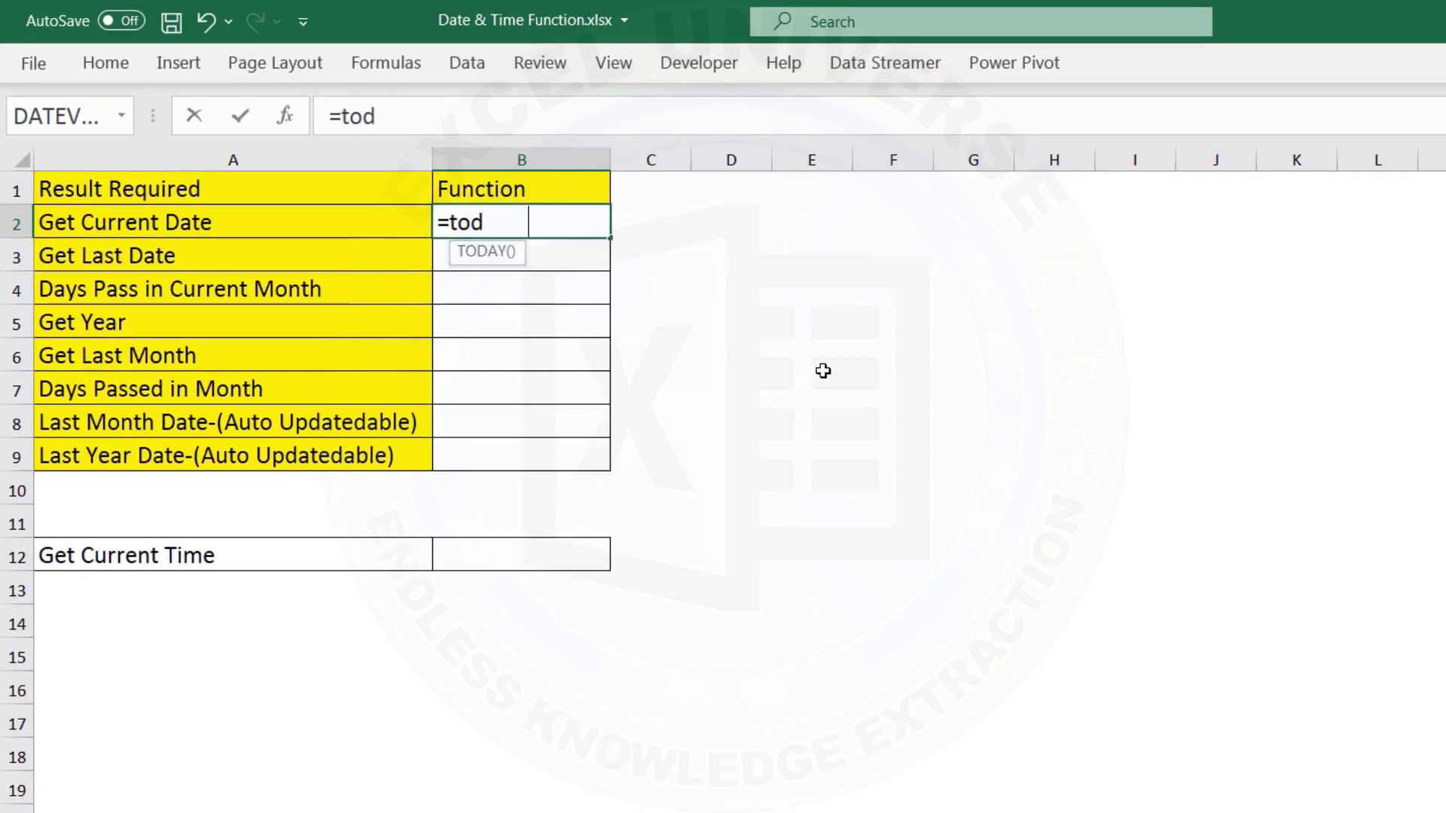
pyautogui.press('Tab')
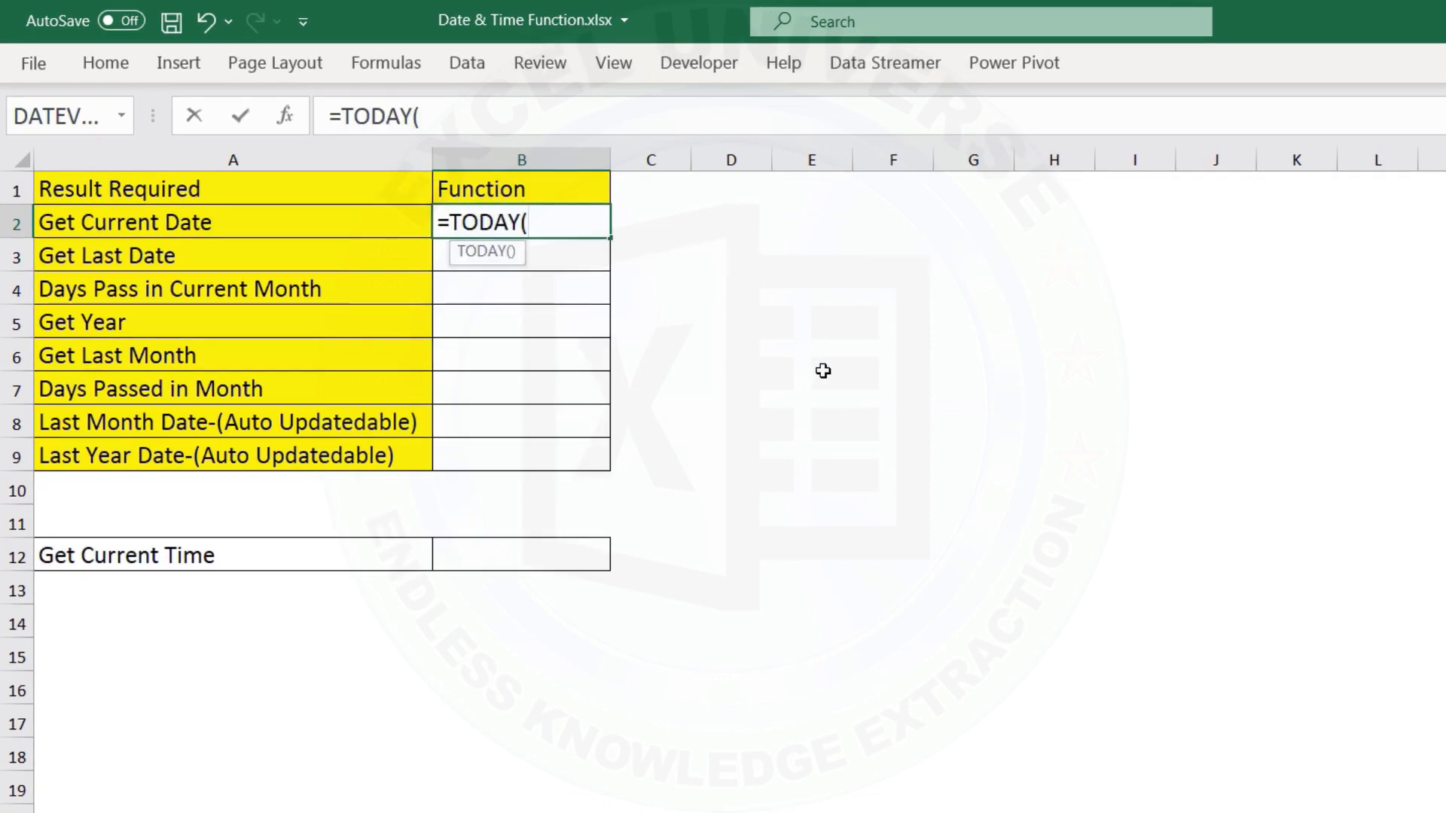
pyautogui.write(')')
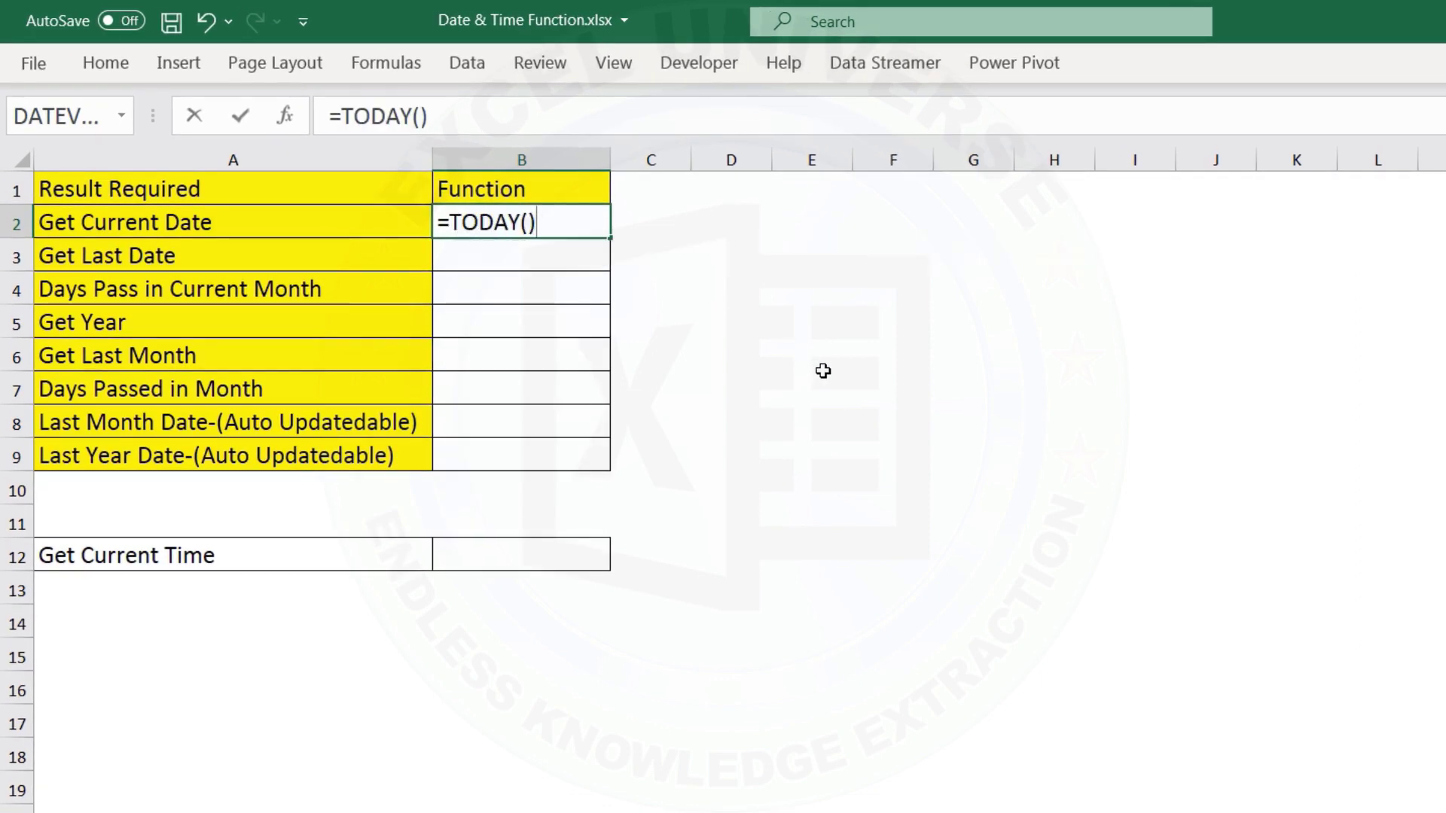
pyautogui.press('Return')
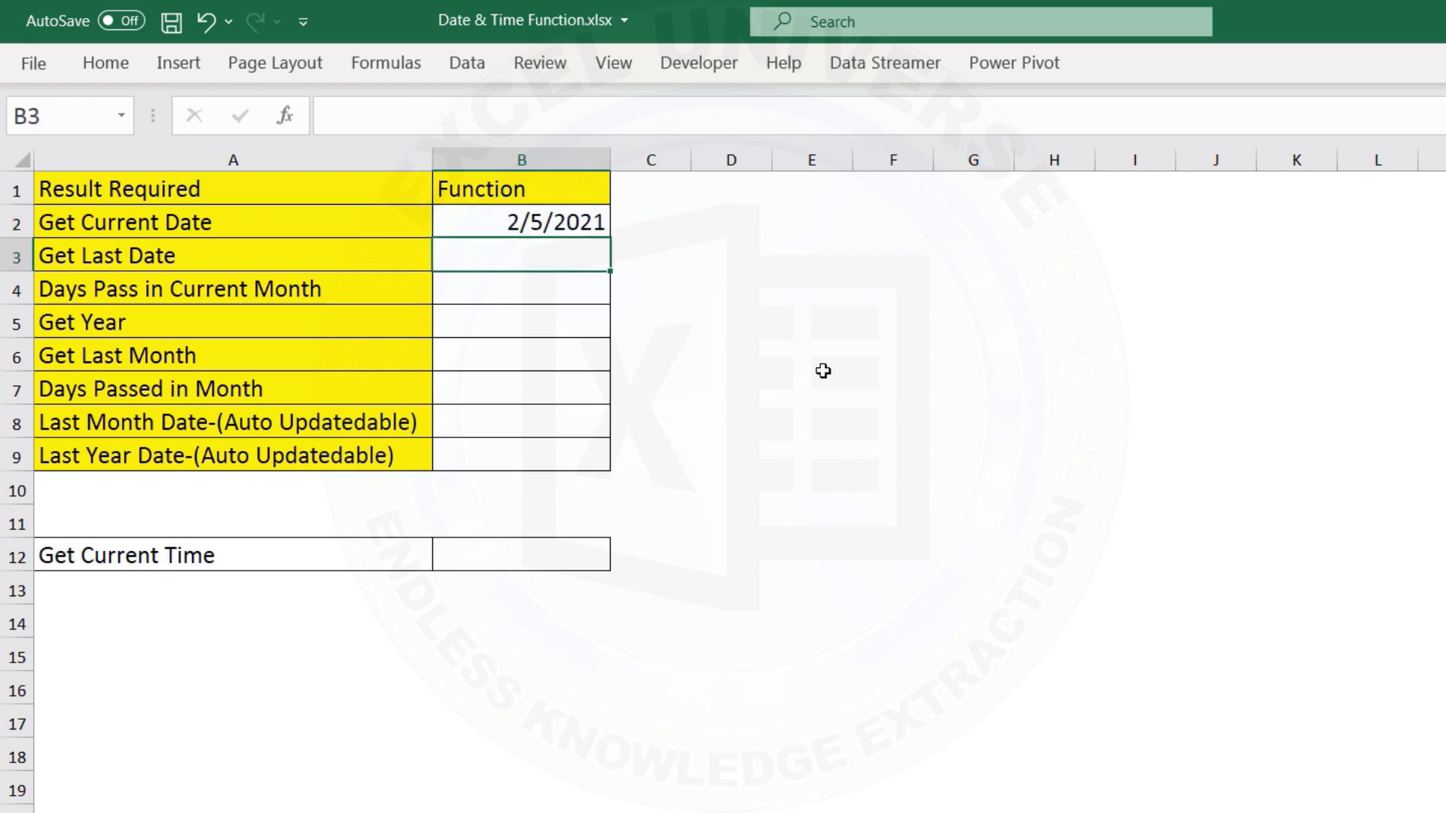
pyautogui.click(586, 222)
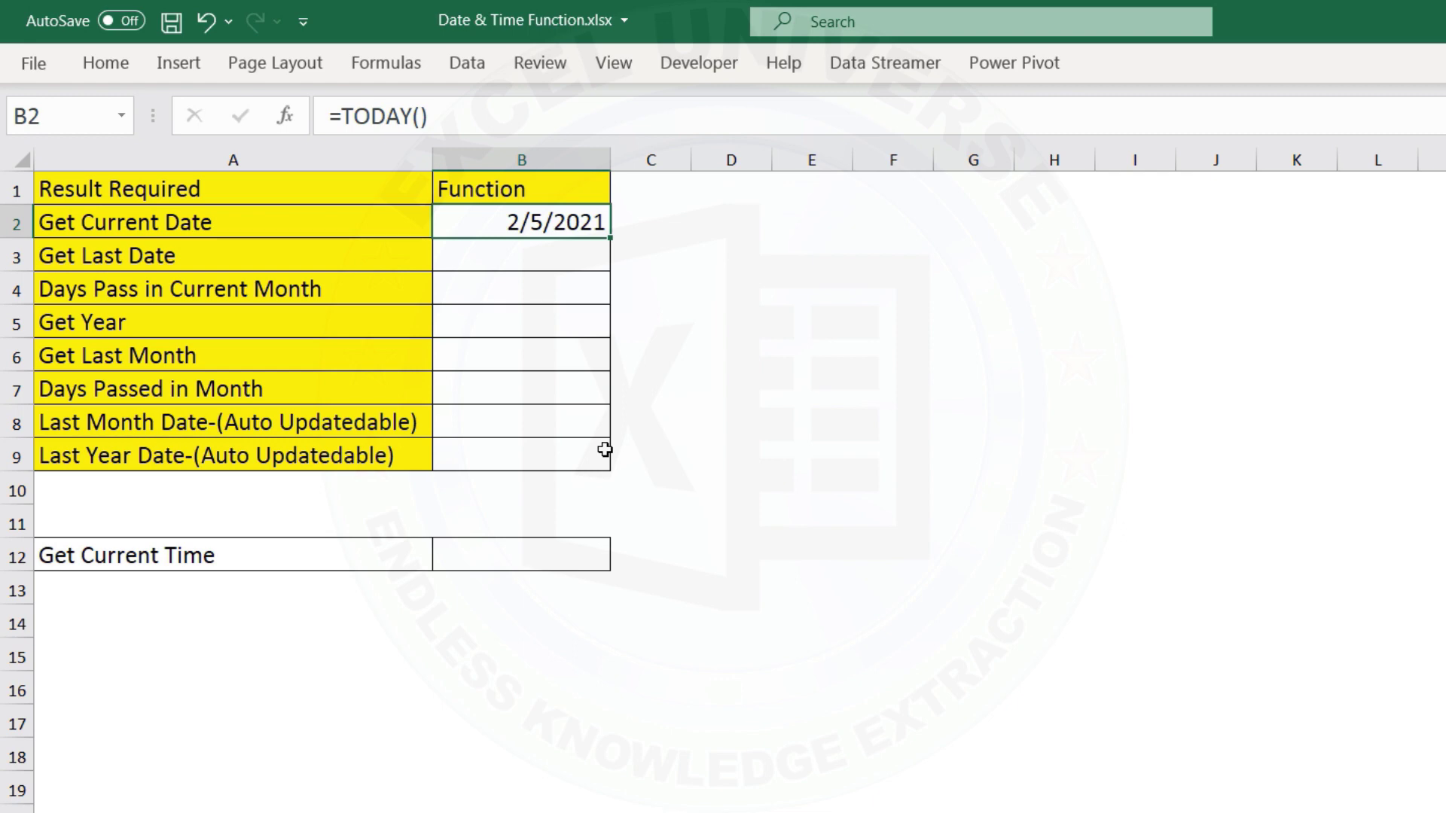
# Enter the formula =TODAY()-1 in cell B3 for Get Last Date
pyautogui.click(575, 256)
pyautogui.write('=tod')
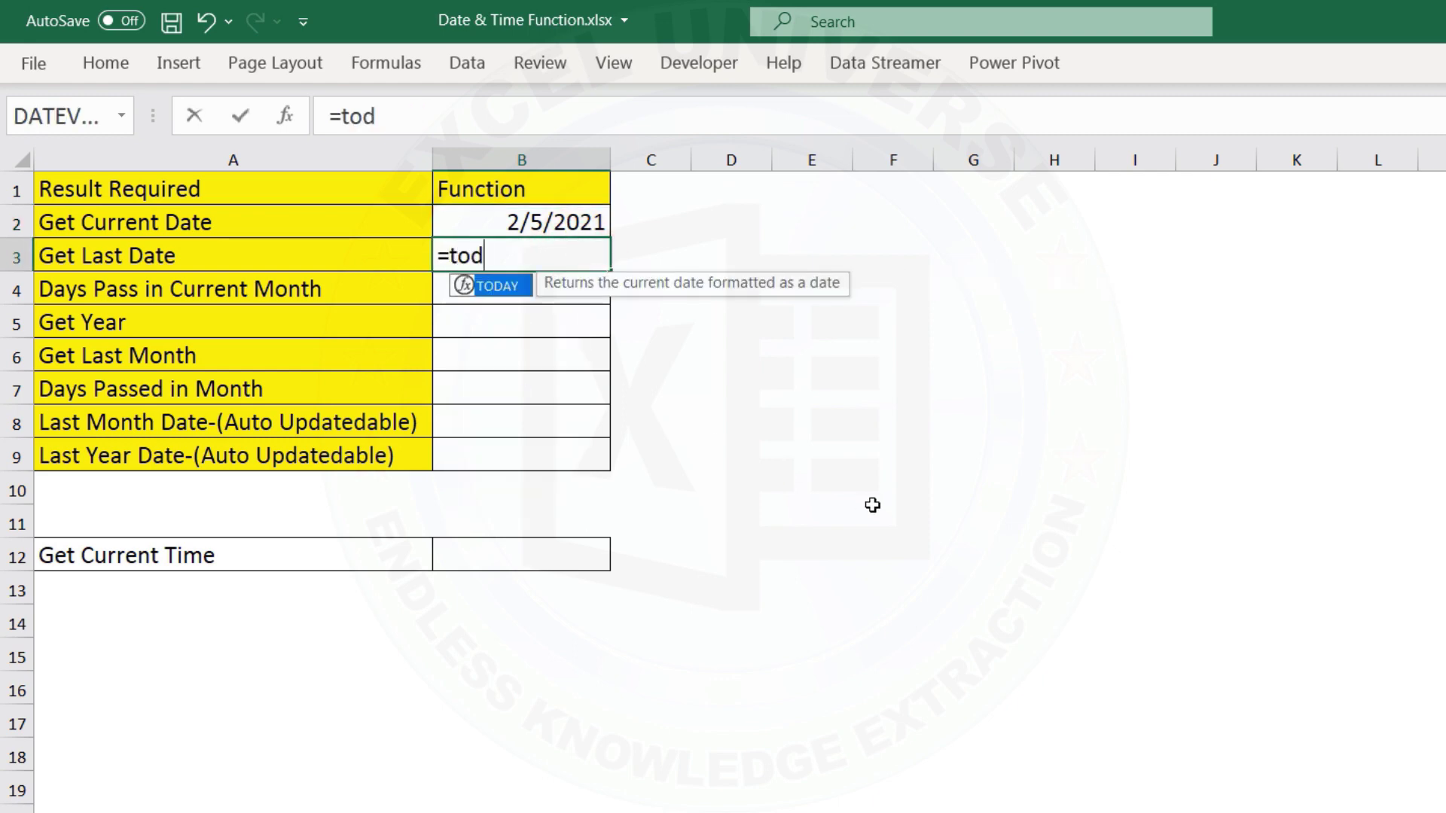
pyautogui.press('Tab')
pyautogui.write(')-1')
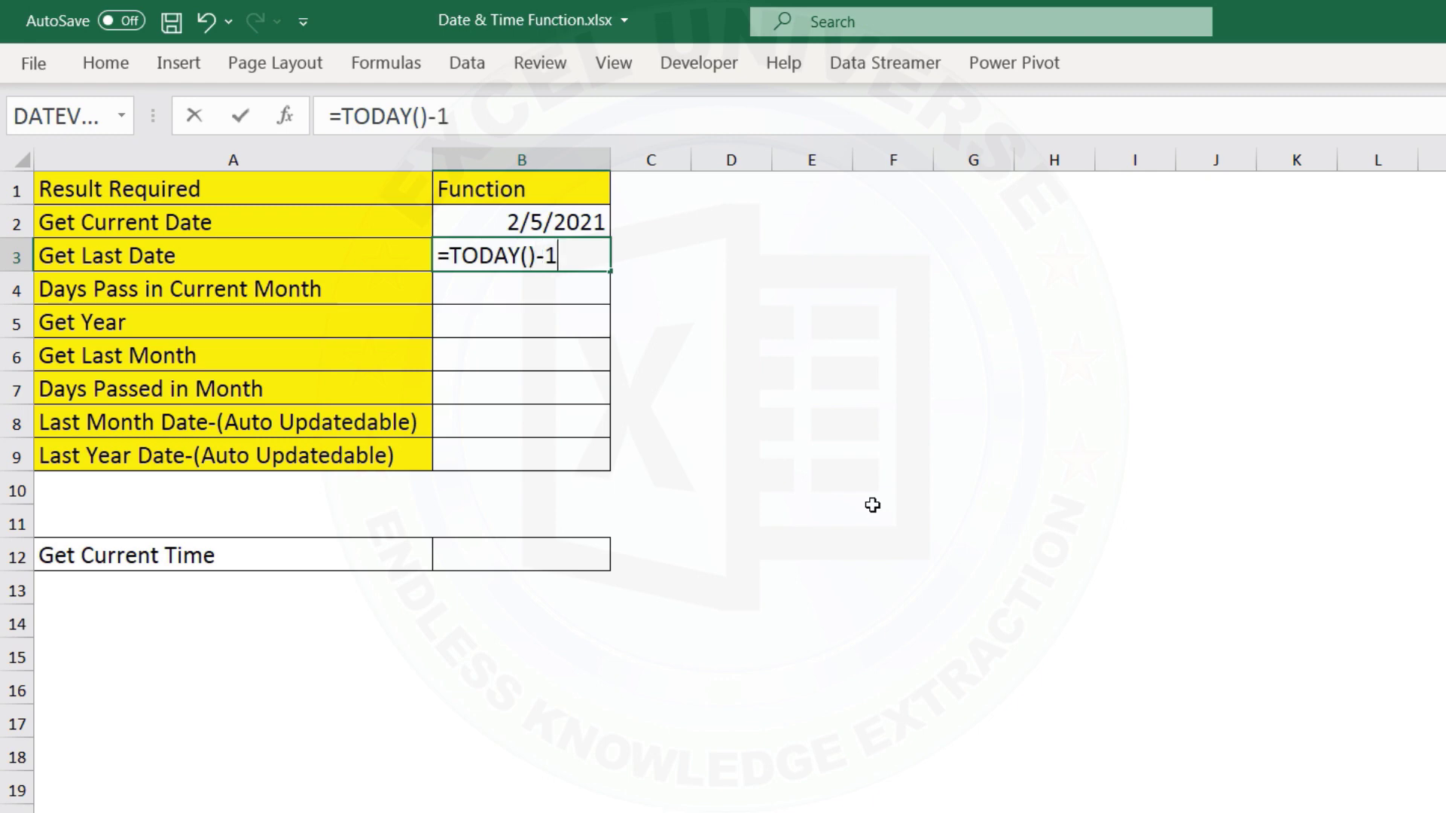
pyautogui.press('Return')
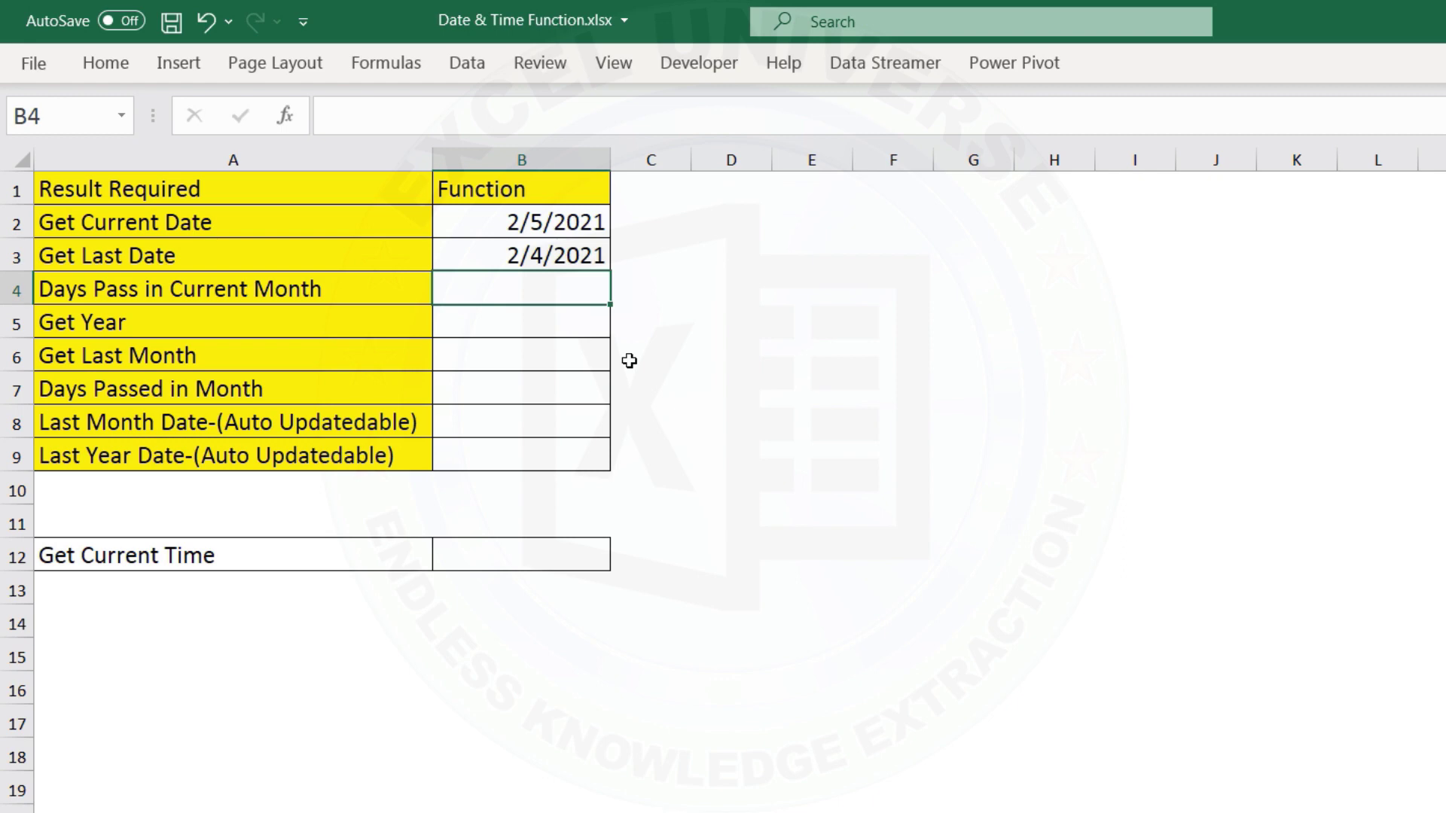
# Enter the formula =DAY(TODAY()) in cell B4 for Days Pass in Current Month
pyautogui.write('=day')
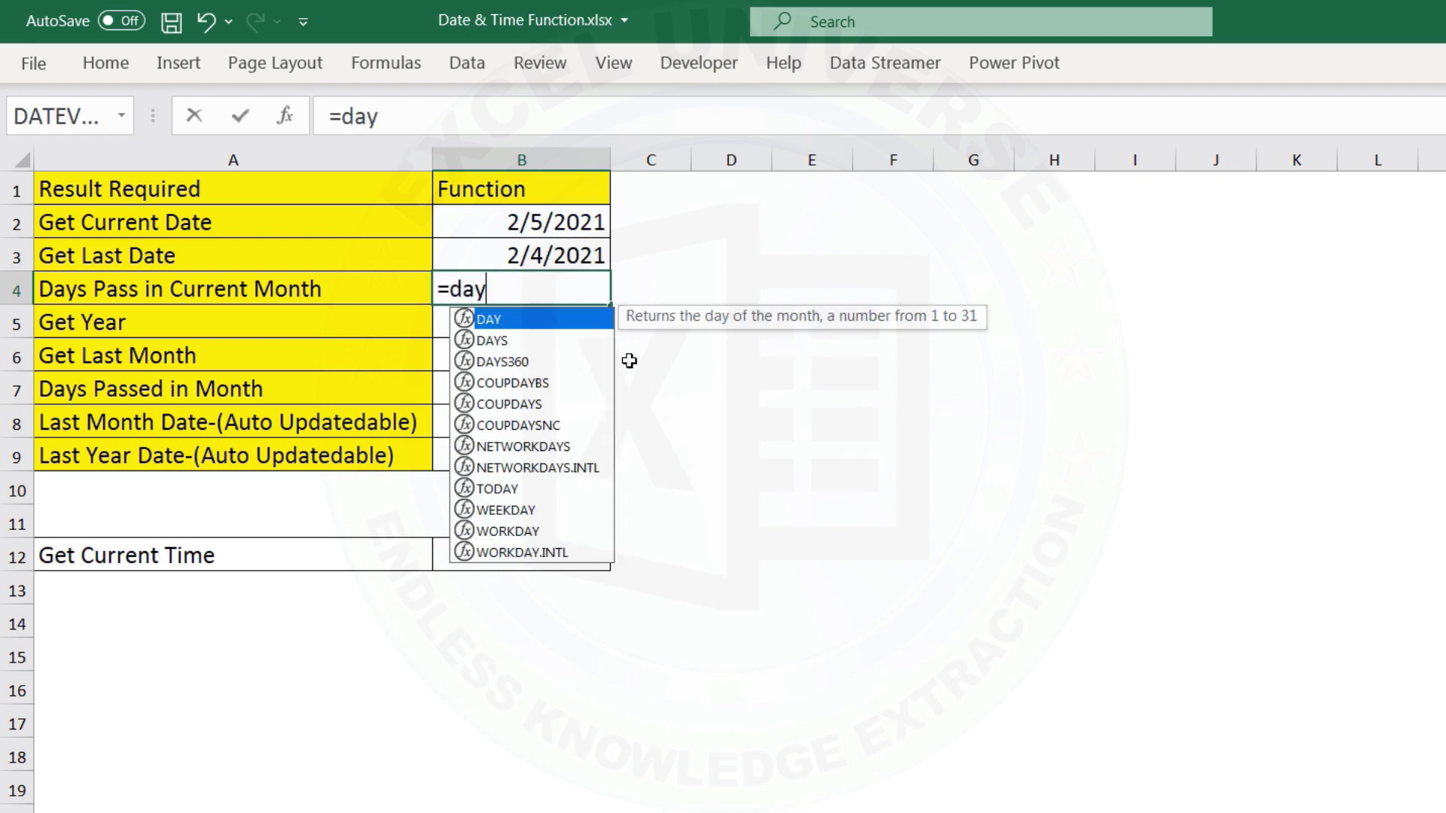
pyautogui.press('Tab')
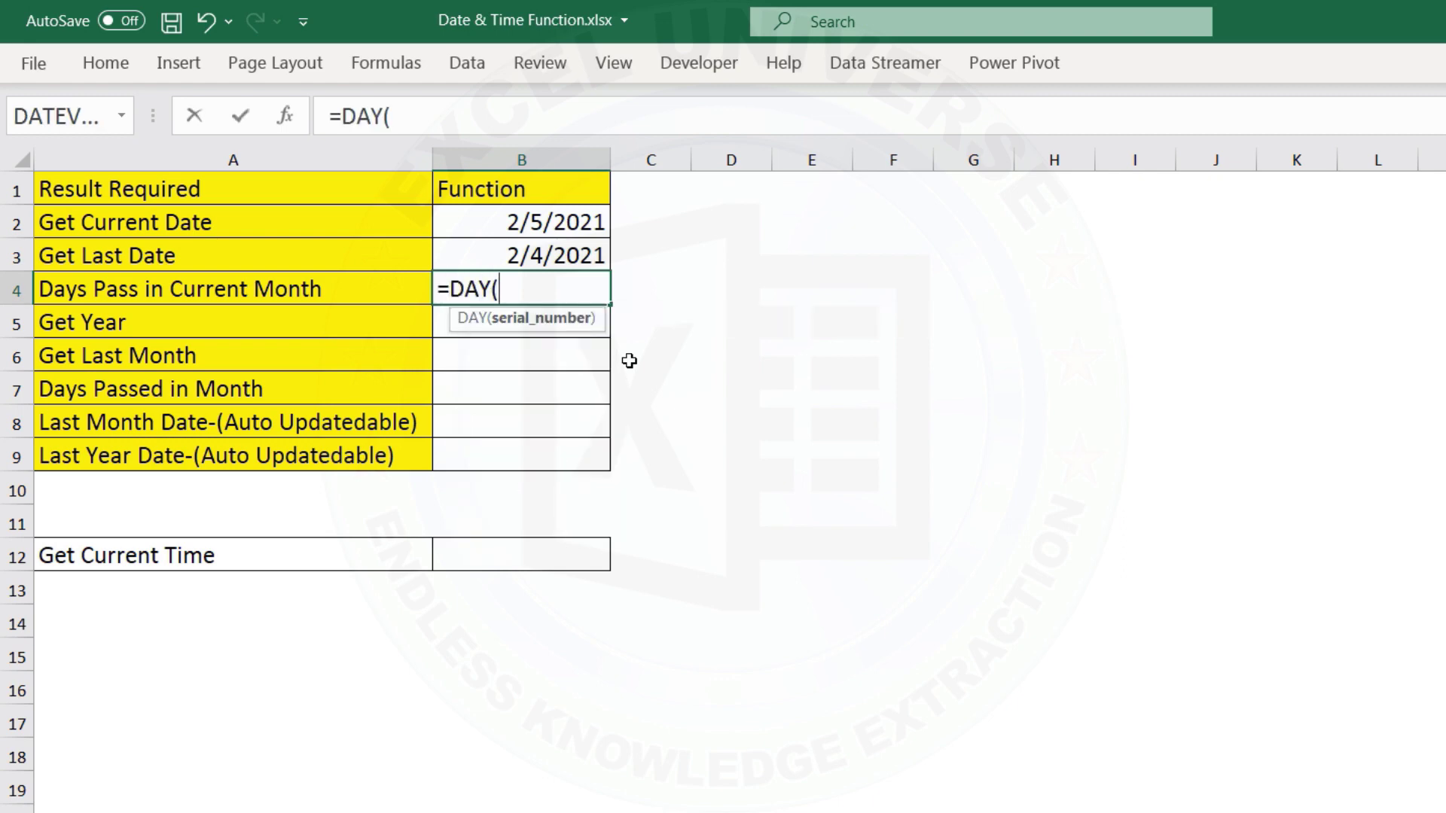
pyautogui.write('tod')
pyautogui.press('Tab')
pyautogui.write('))')
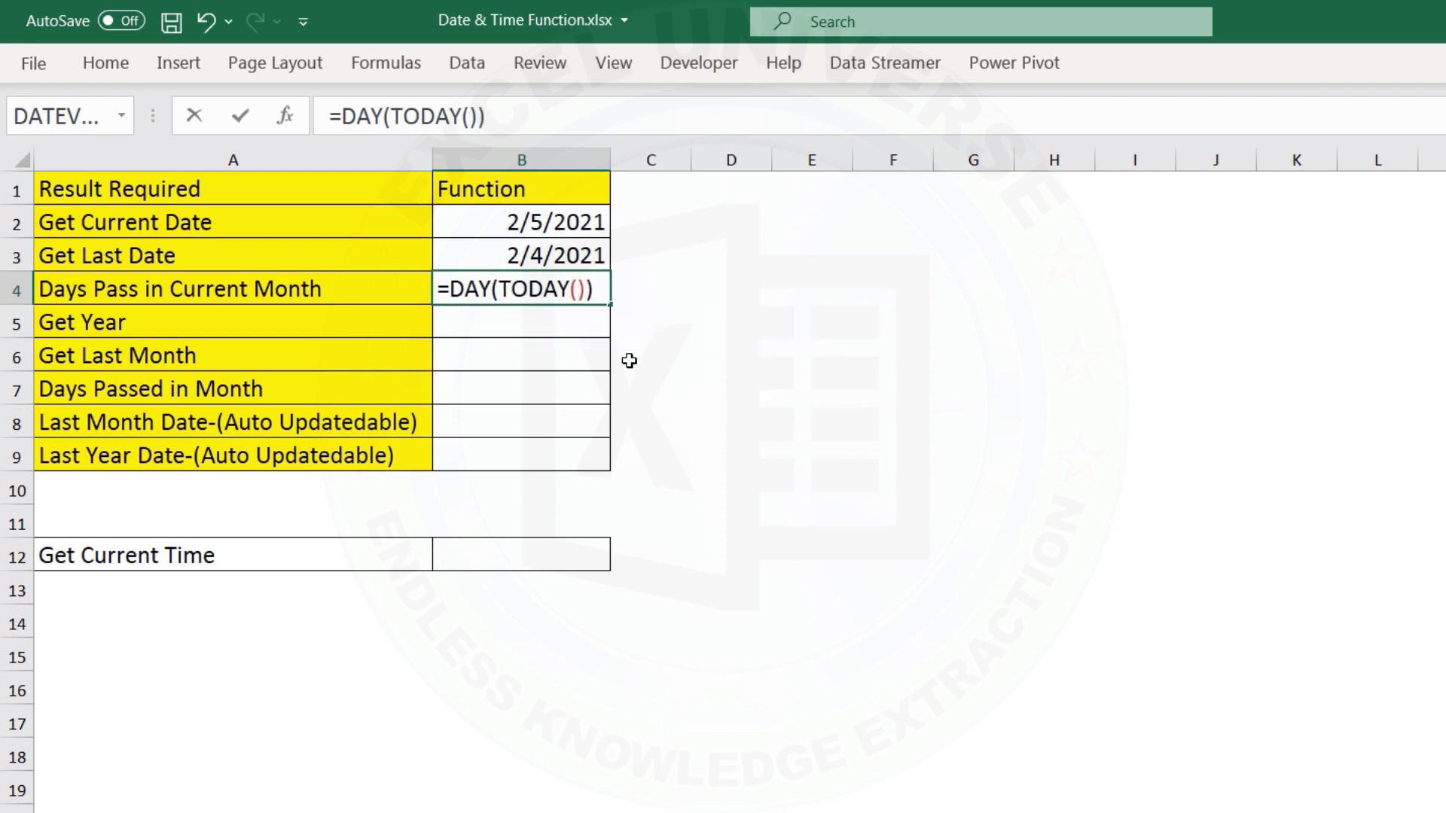
pyautogui.press('Return')
pyautogui.click(568, 292)
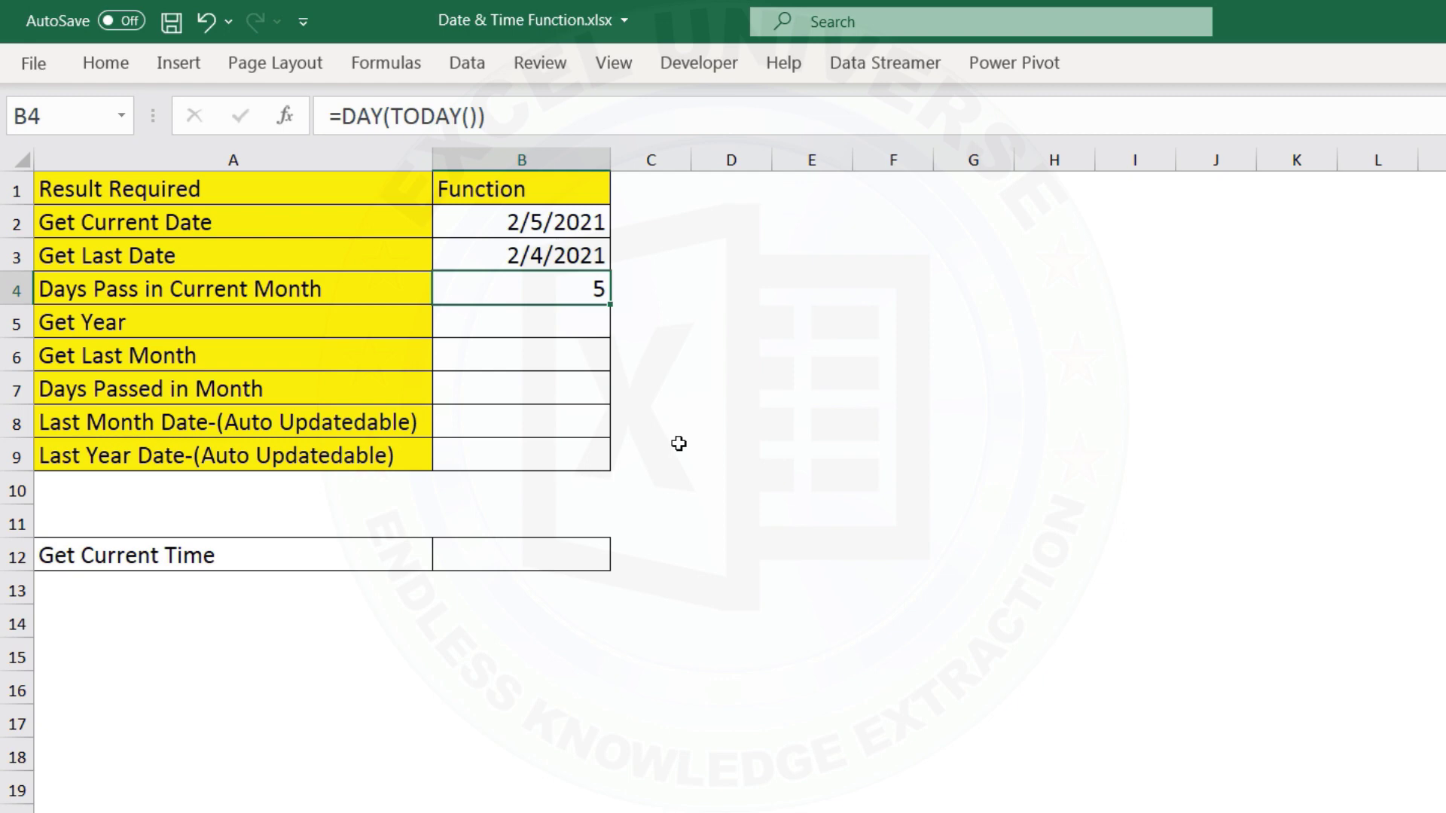
# Enter the formula =YEAR(TODAY()) in cell B5 for Get Year
pyautogui.click(569, 355)
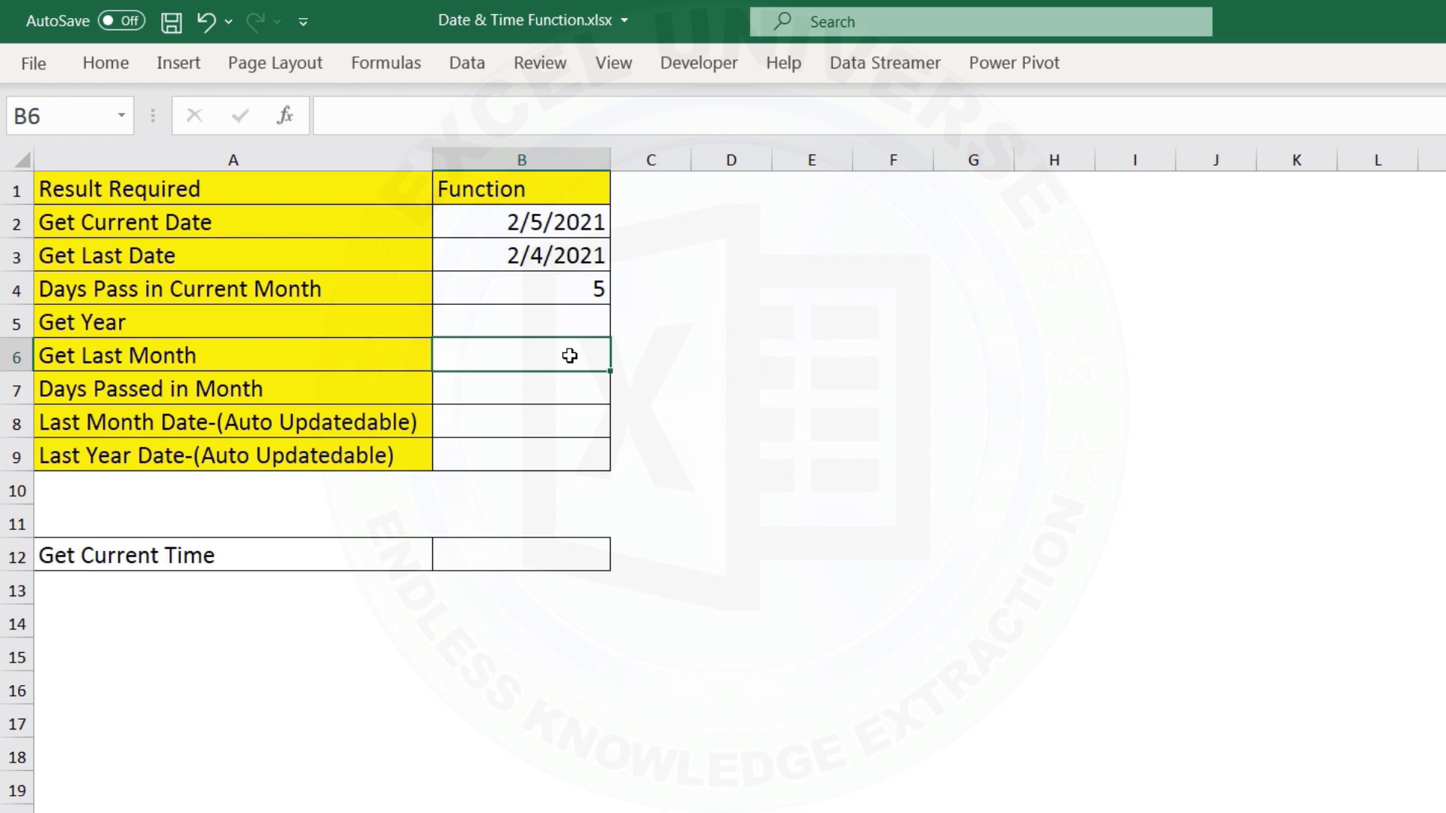
pyautogui.click(571, 322)
pyautogui.write('=ye')
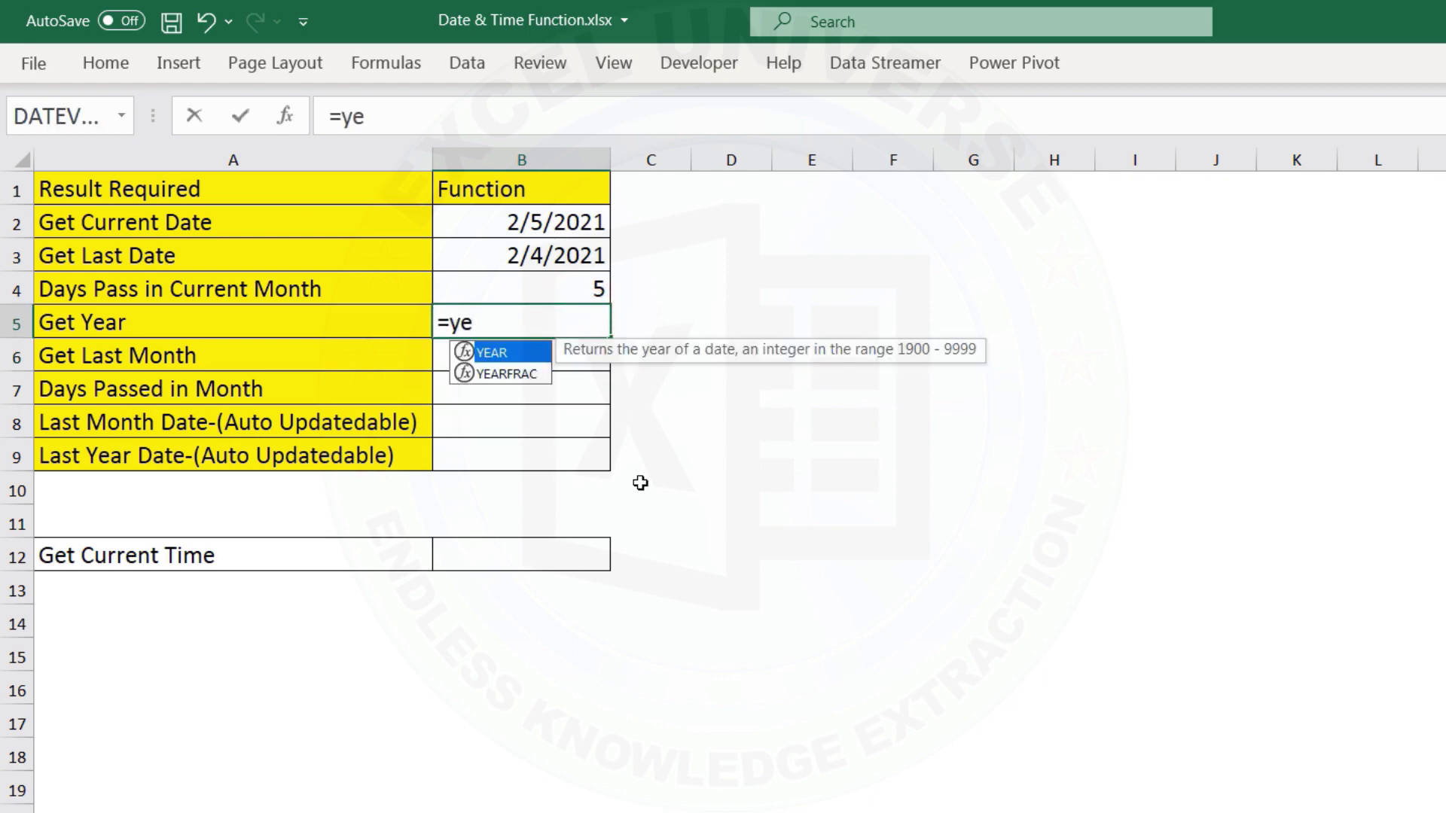
pyautogui.press('Tab')
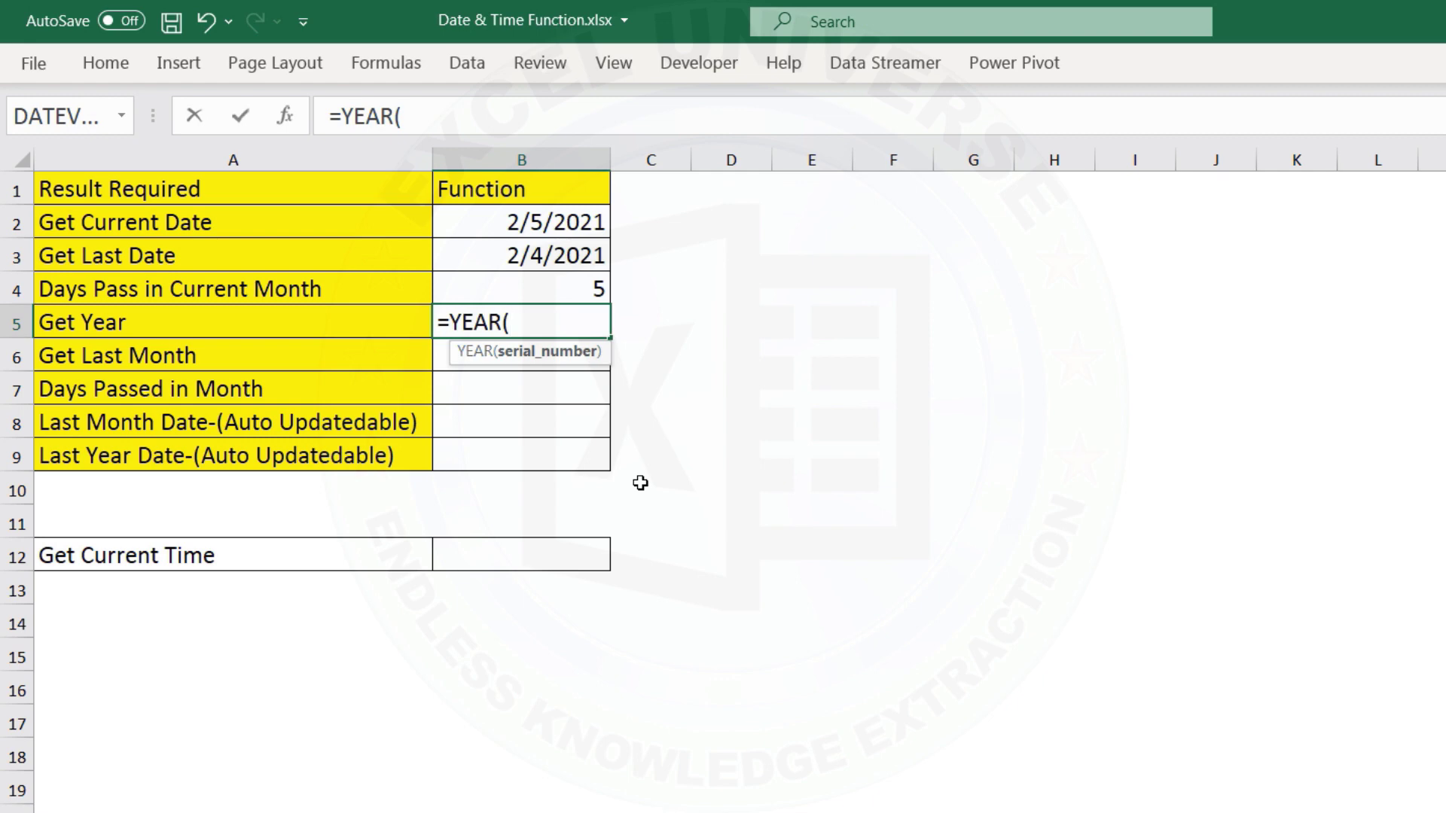
pyautogui.write('tod')
pyautogui.press('Tab')
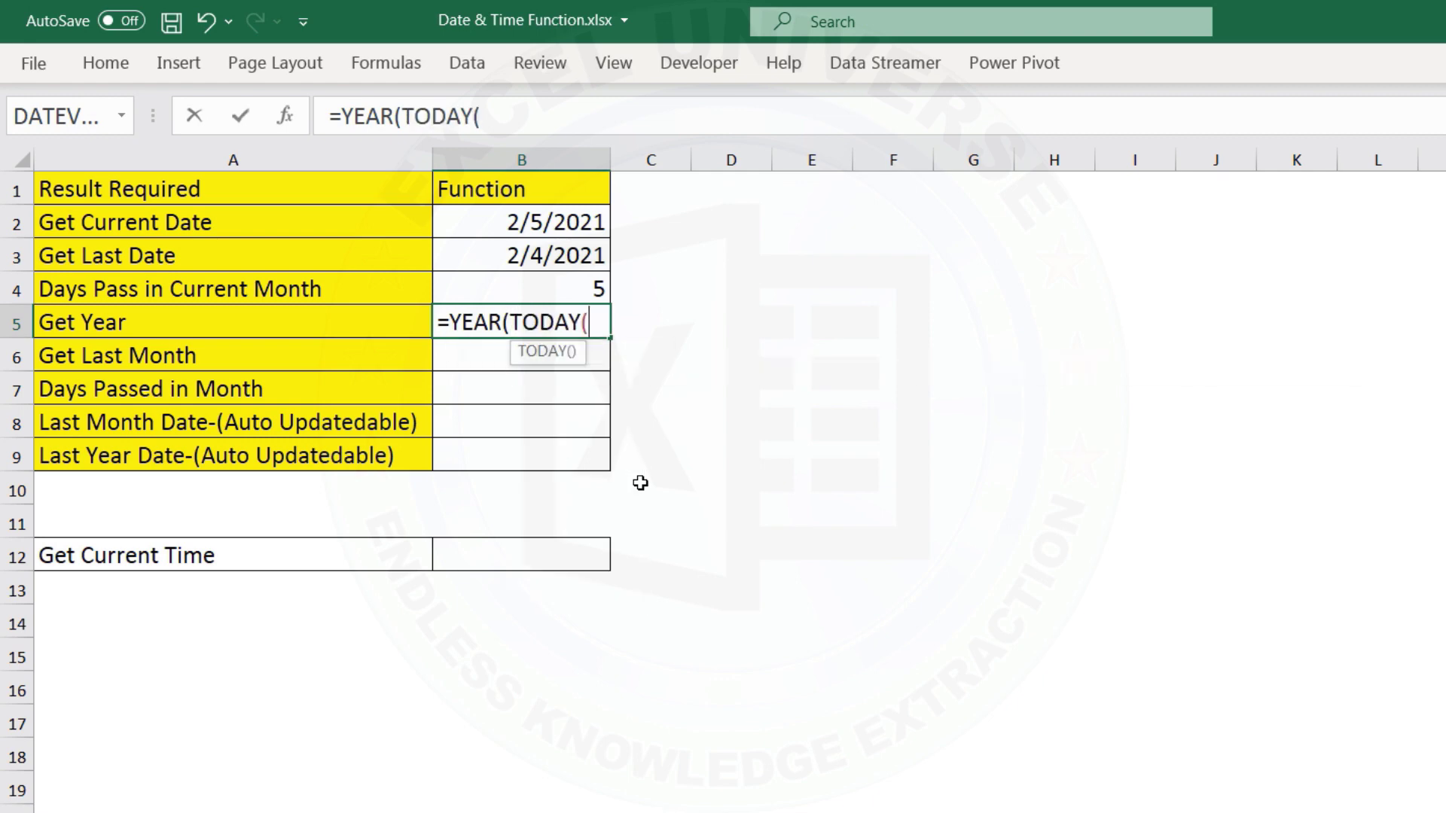
pyautogui.write('))')
pyautogui.press('Return')
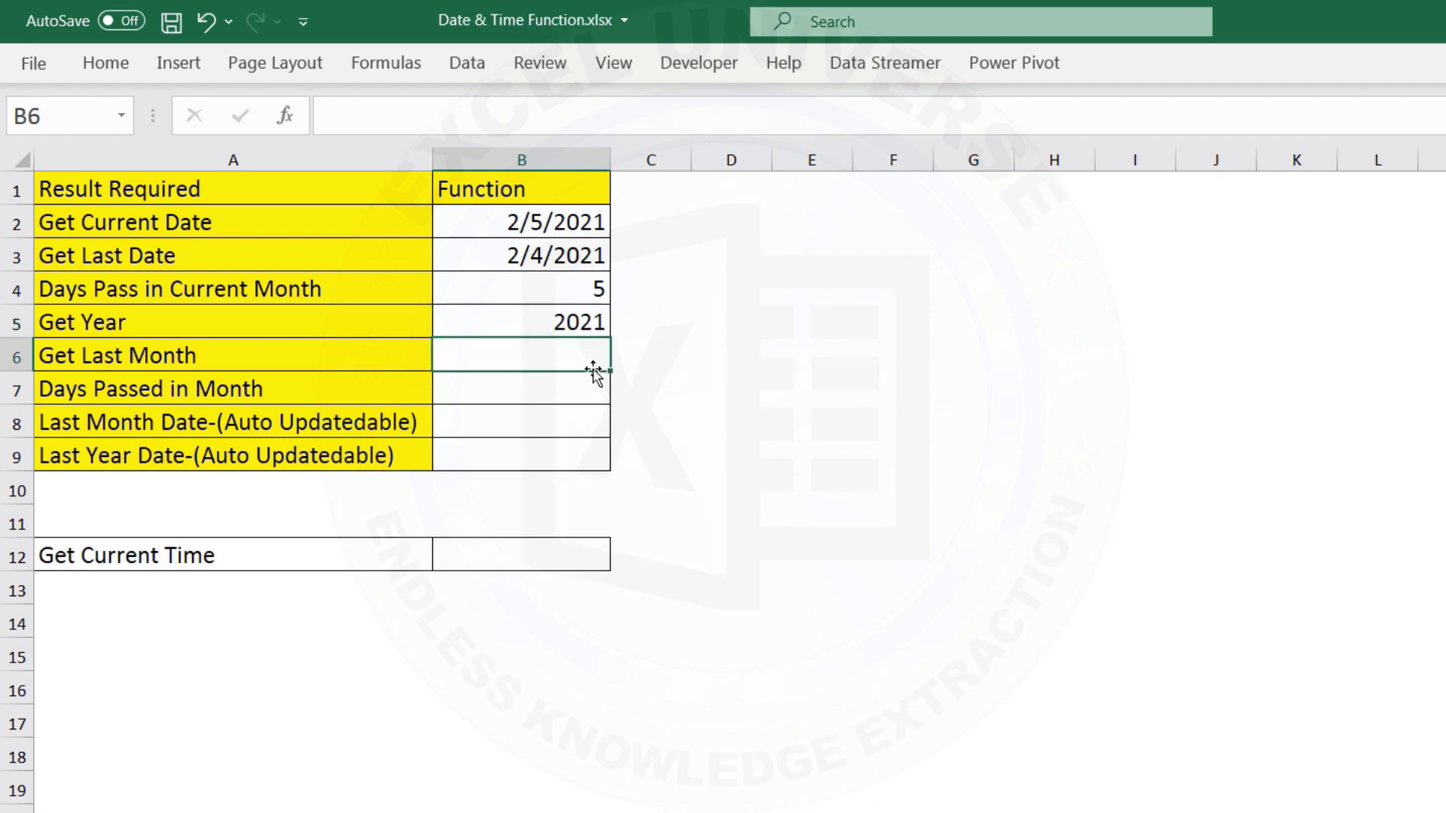
pyautogui.click(591, 316)
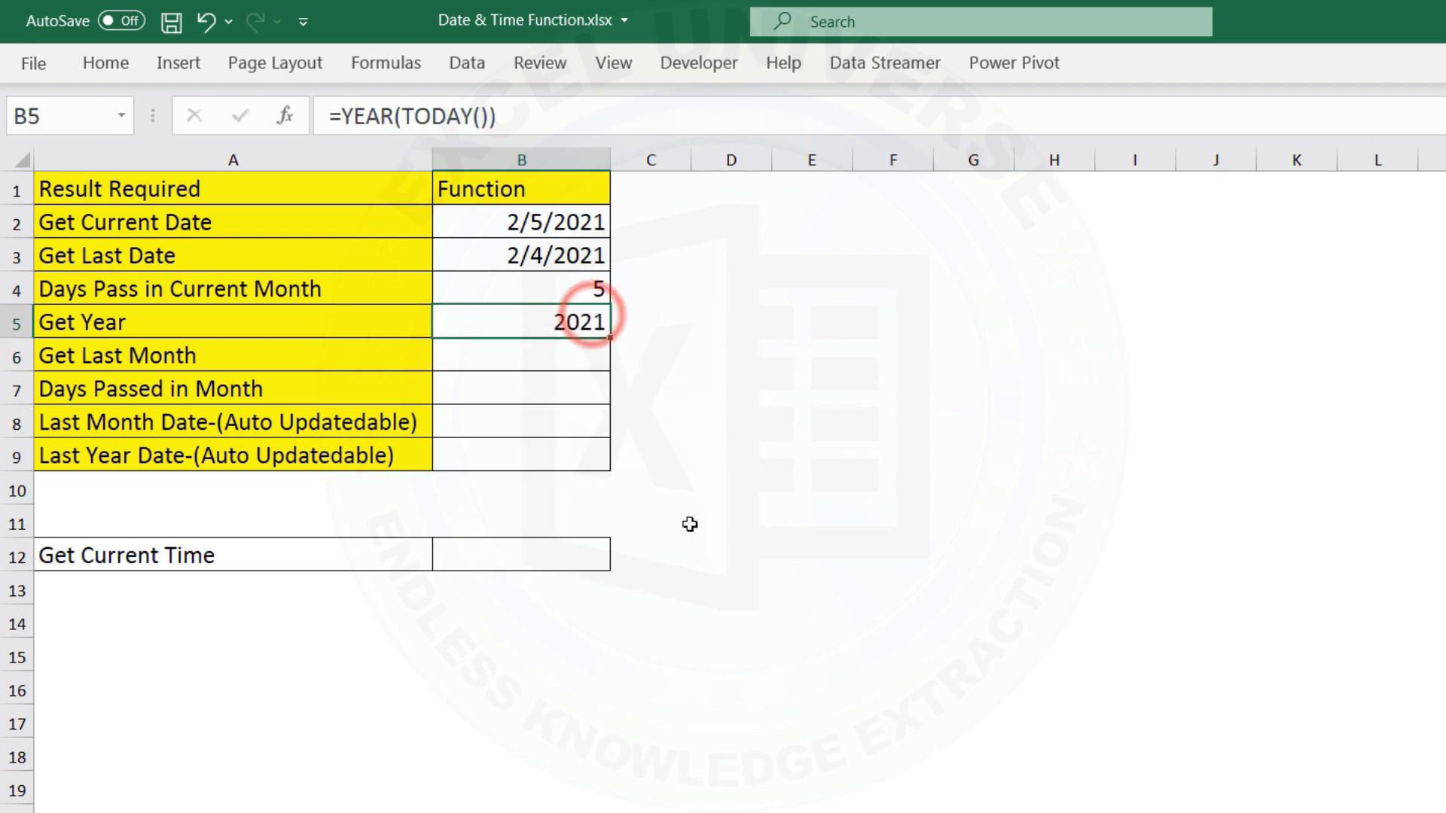
# Enter the formula =MONTH(TODAY()) in cell B6 for Get Last Month
pyautogui.click(567, 365)
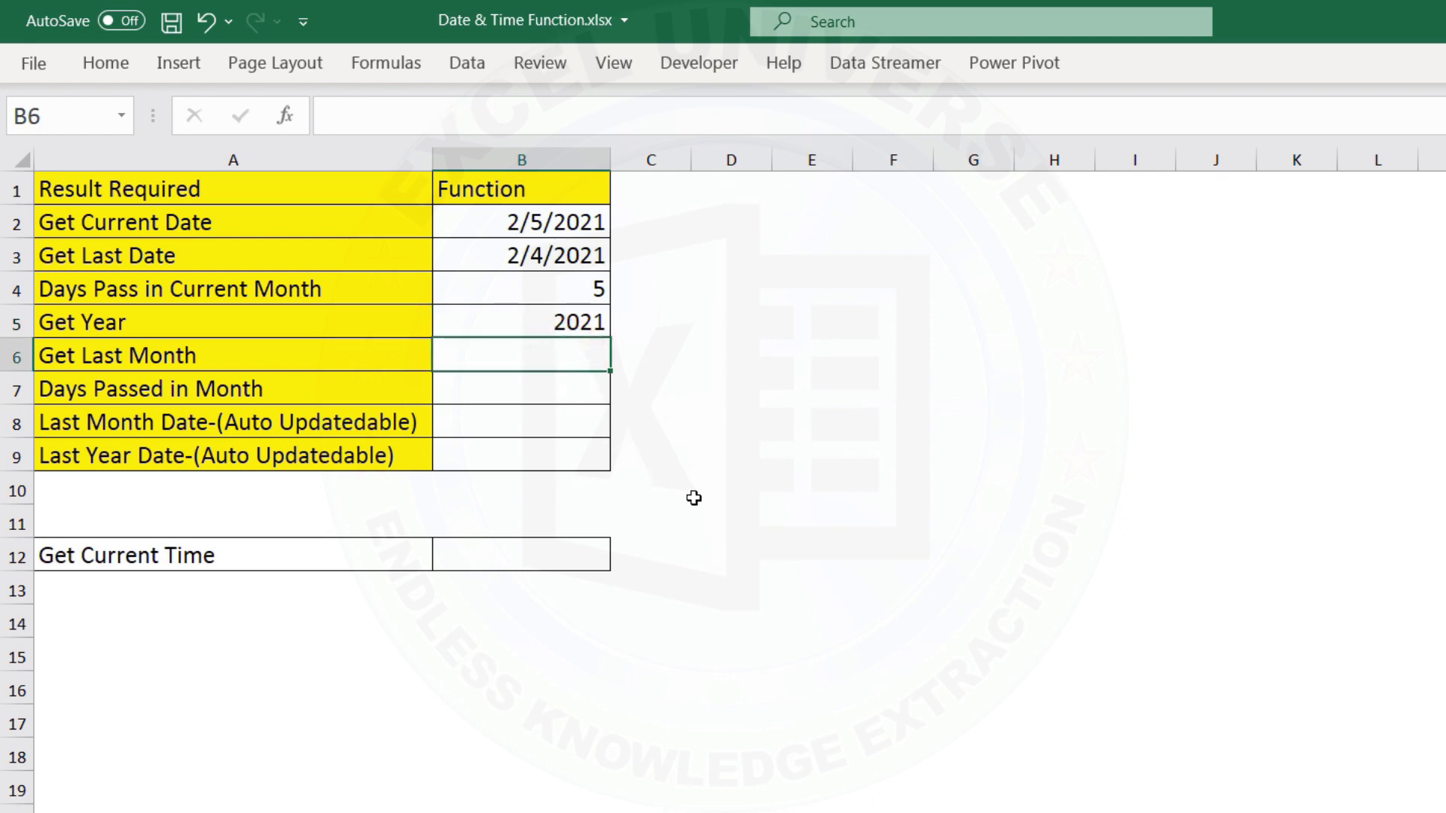
pyautogui.write('=mon')
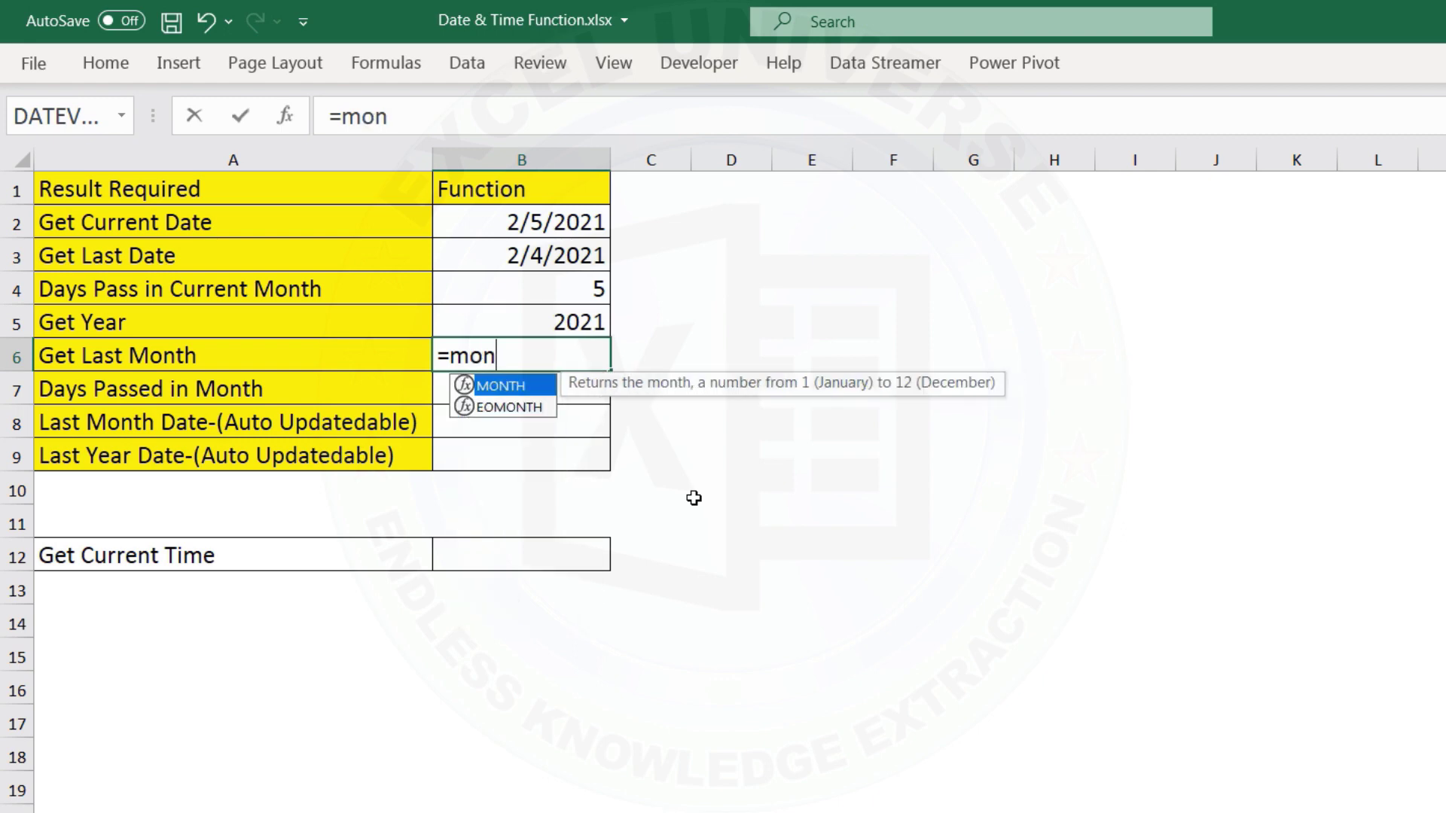
pyautogui.press('Tab')
pyautogui.write('tod')
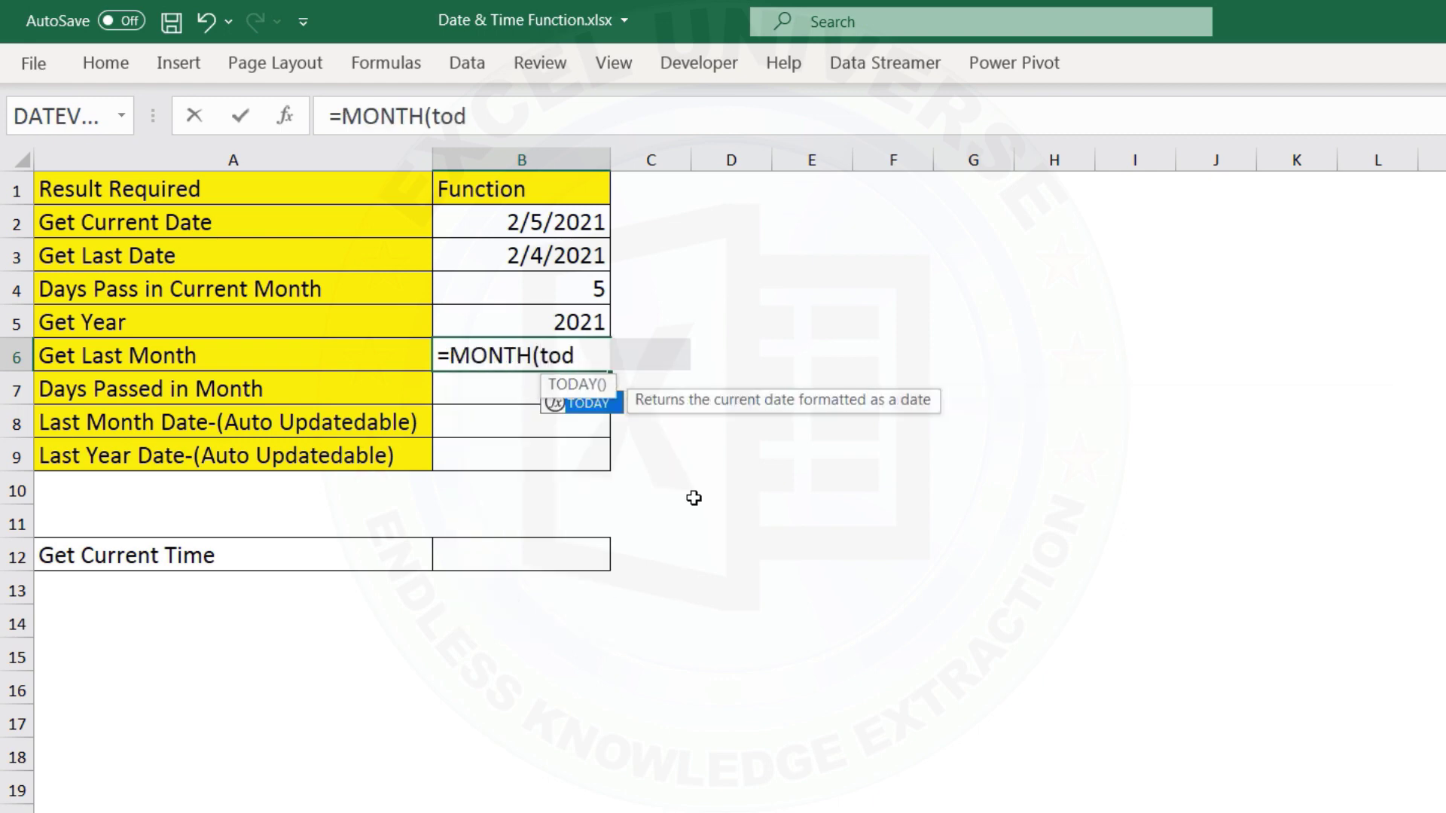
pyautogui.press('Tab')
pyautogui.write('))')
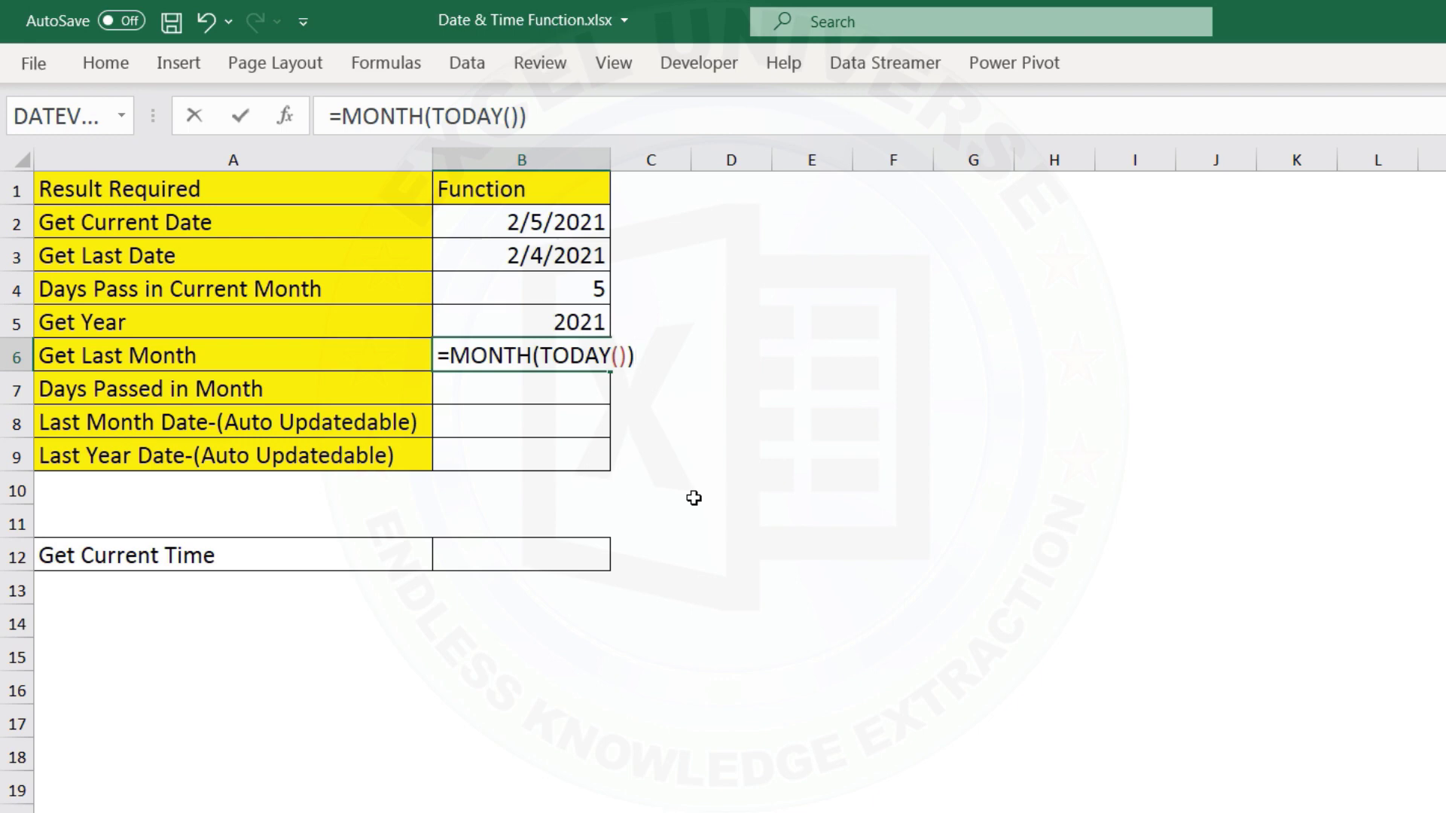
pyautogui.press('Return')
pyautogui.click(549, 361)
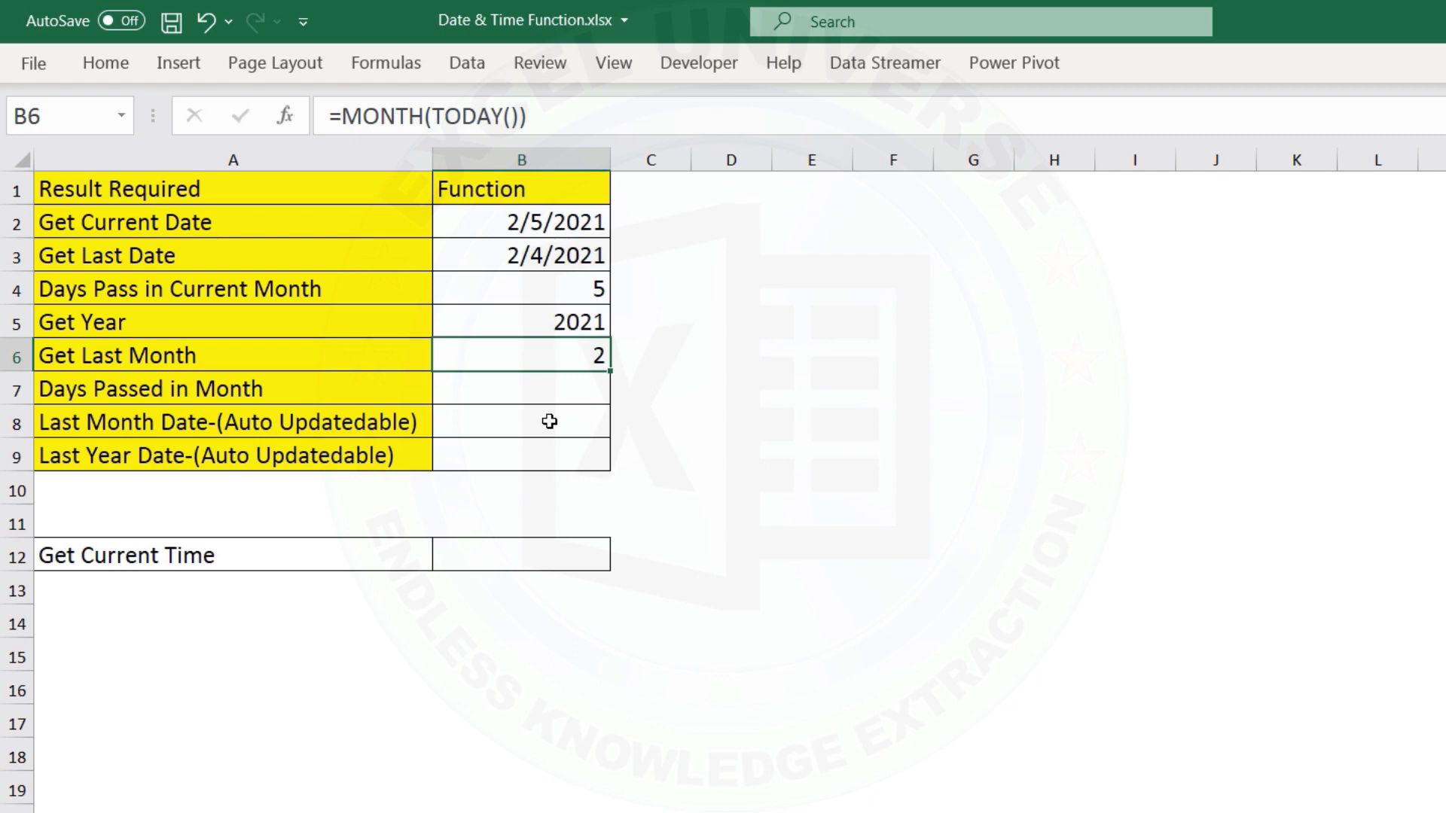
# Append -1 to the month formula in cell B6 so it reads =MONTH(TODAY())-1
pyautogui.doubleClick(580, 357)
pyautogui.click(641, 360)
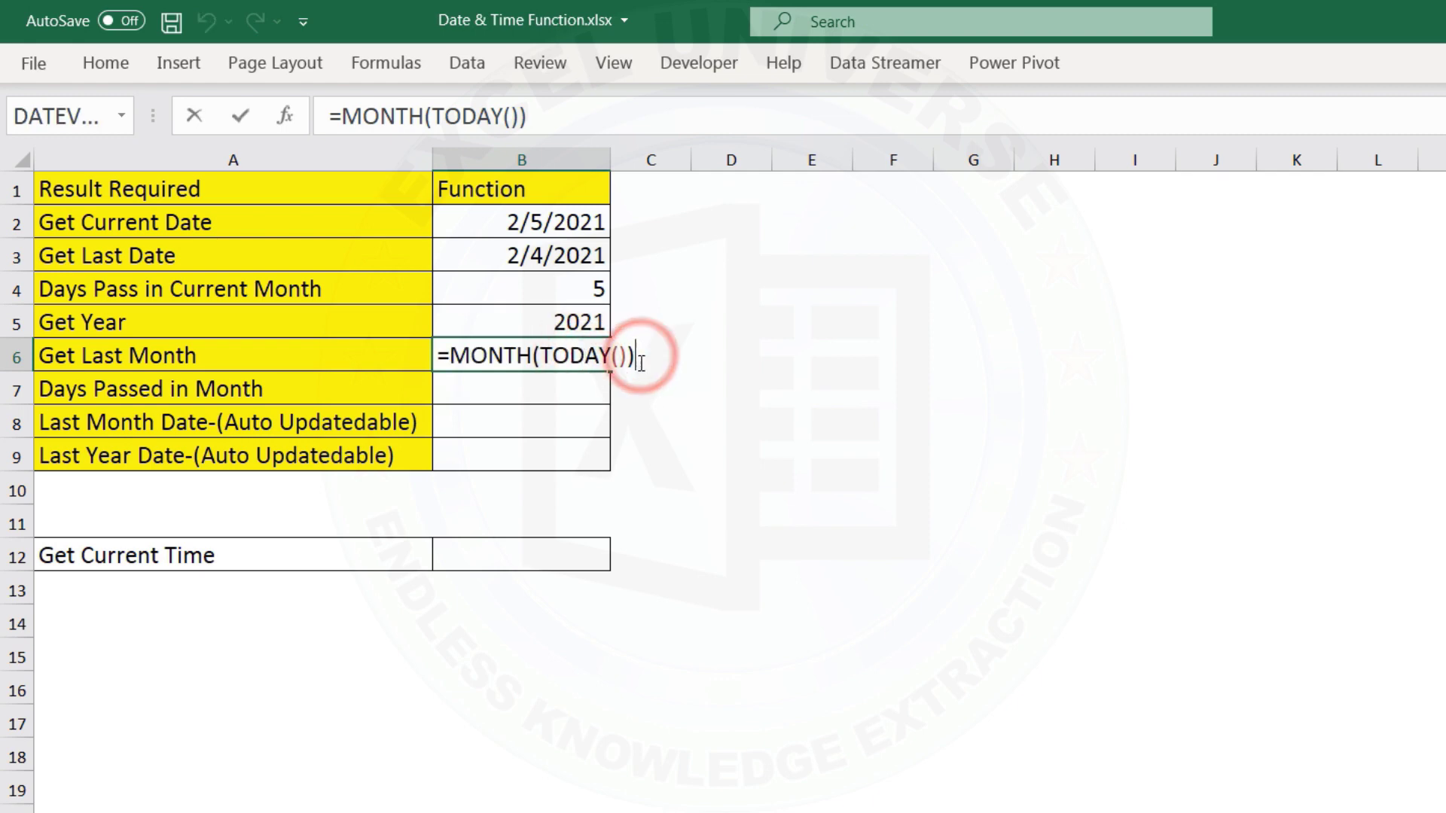
pyautogui.write('-1')
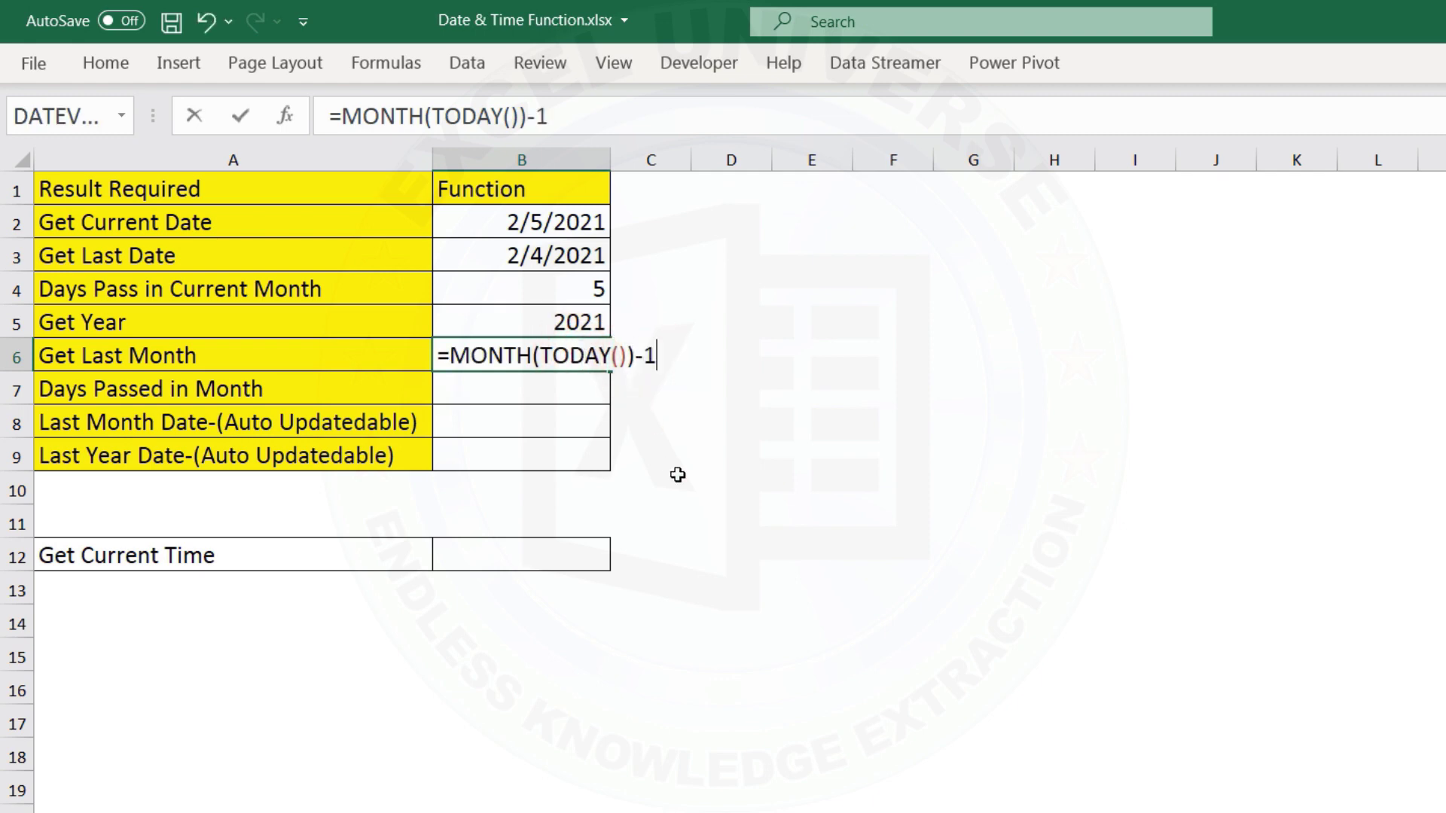
pyautogui.press('Return')
pyautogui.click(589, 359)
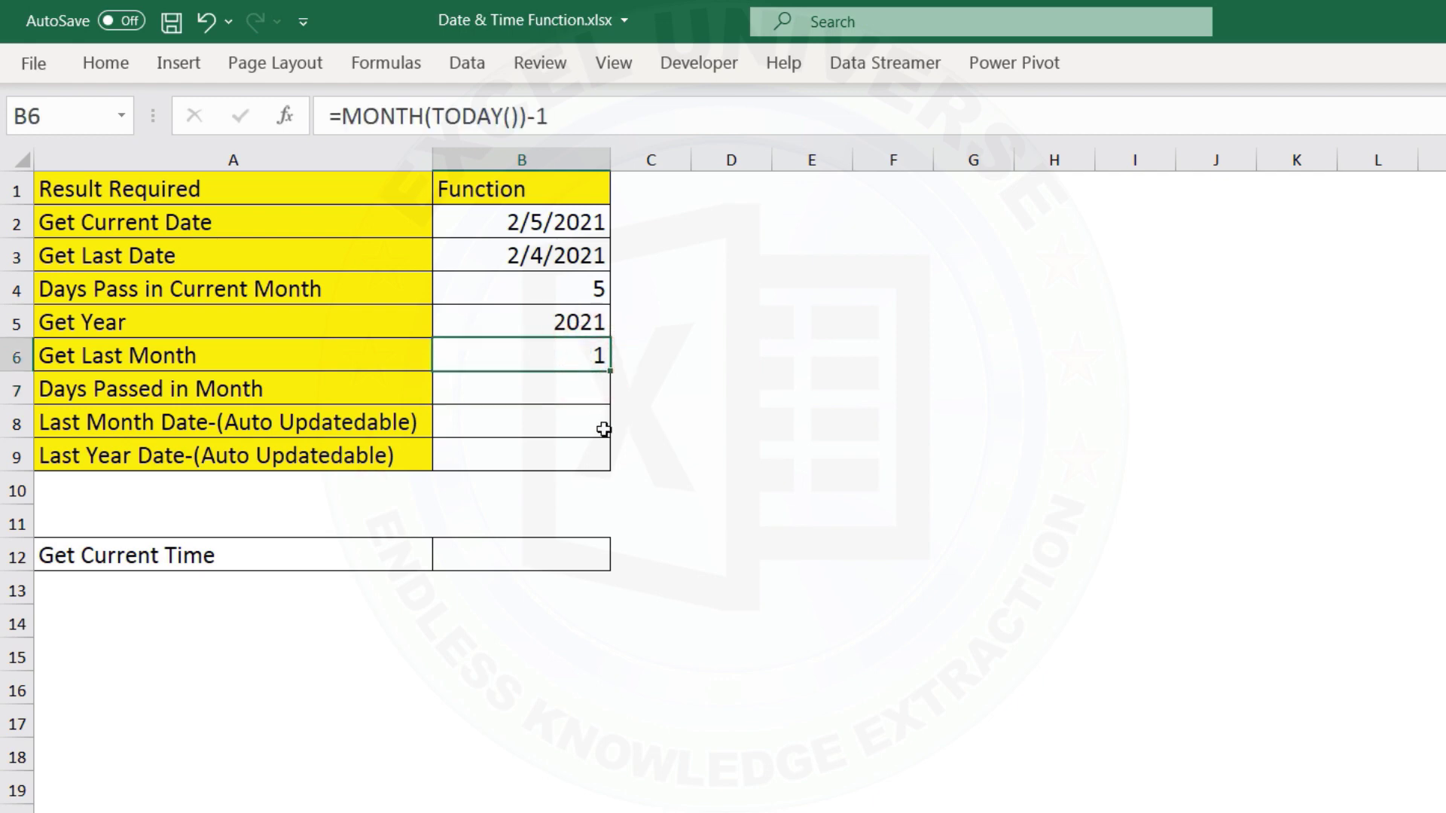
# Enter the formula =DAY(TODAY()) in cell B7 for Days Passed in Month
pyautogui.click(566, 391)
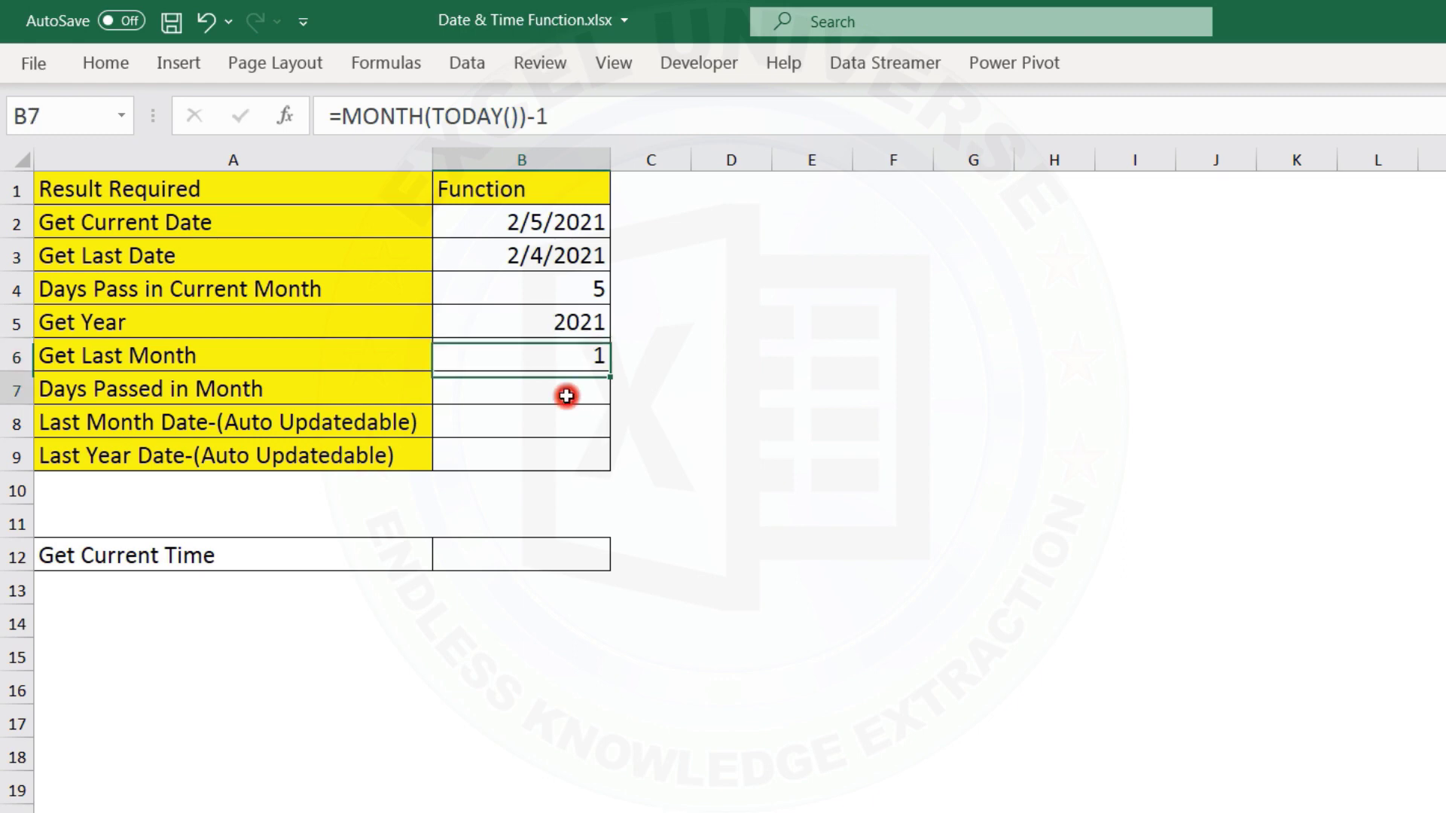
pyautogui.write('=DAY(')
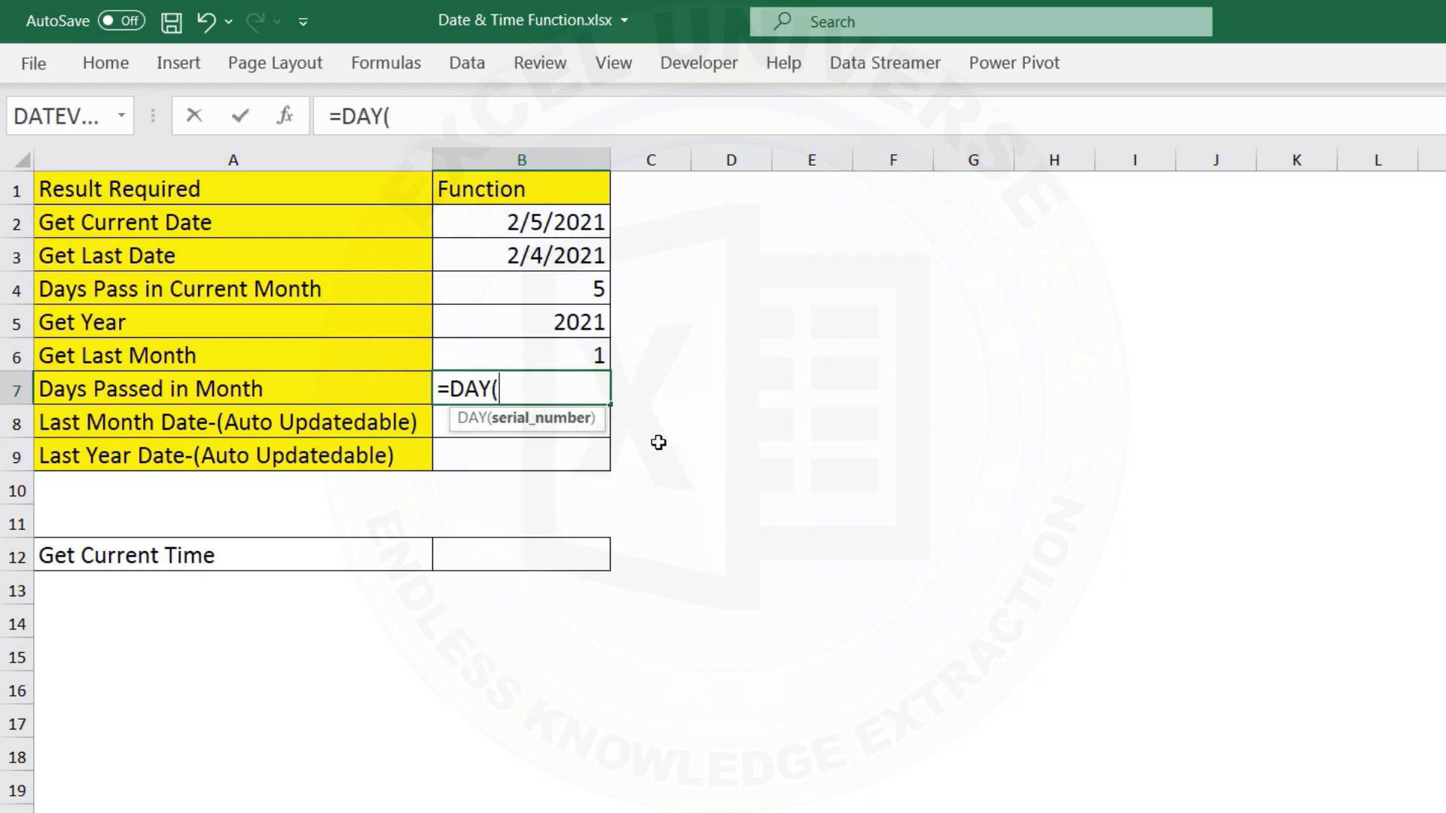
pyautogui.write('tod')
pyautogui.press('Tab')
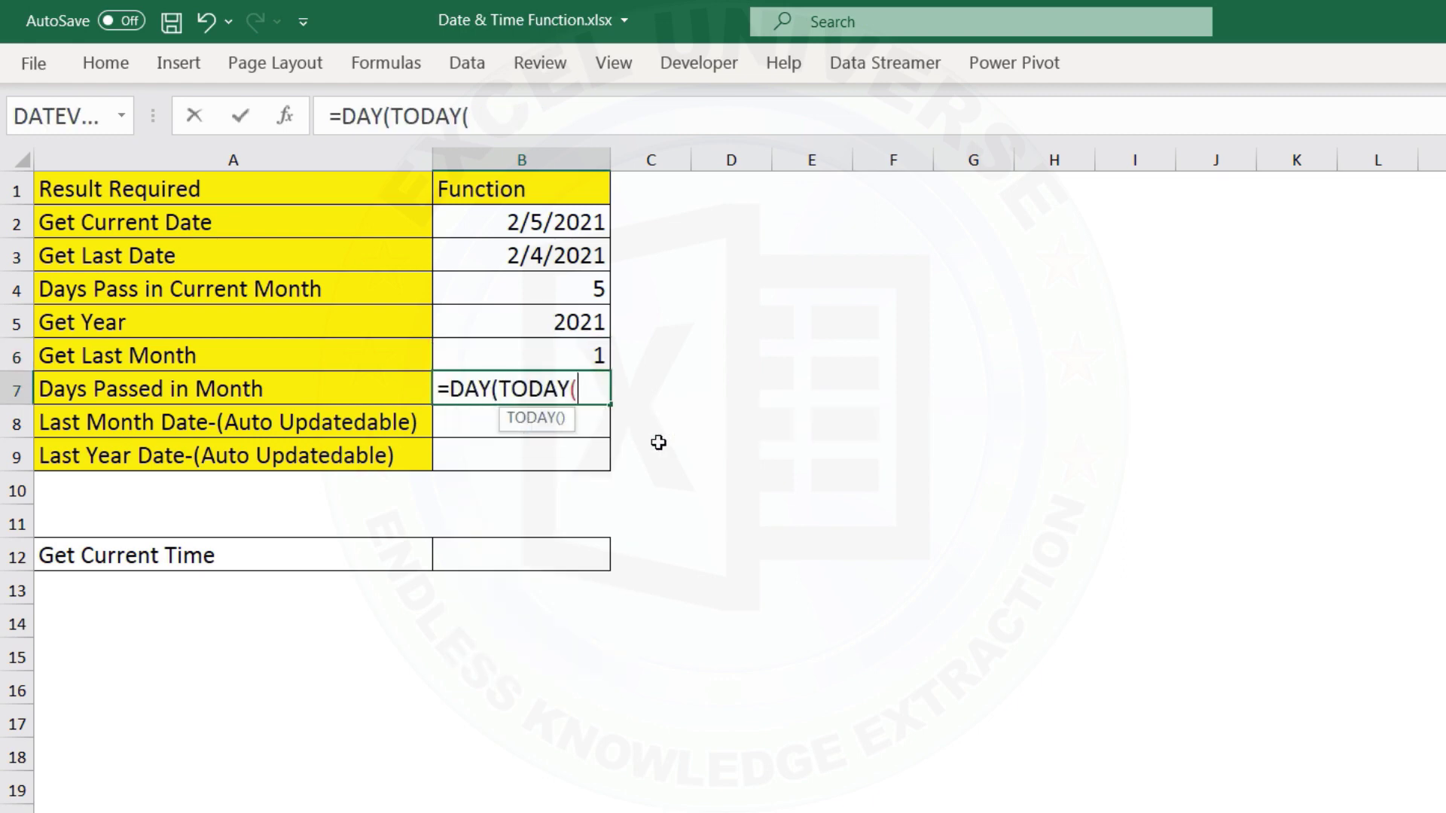
pyautogui.write('))')
pyautogui.press('Return')
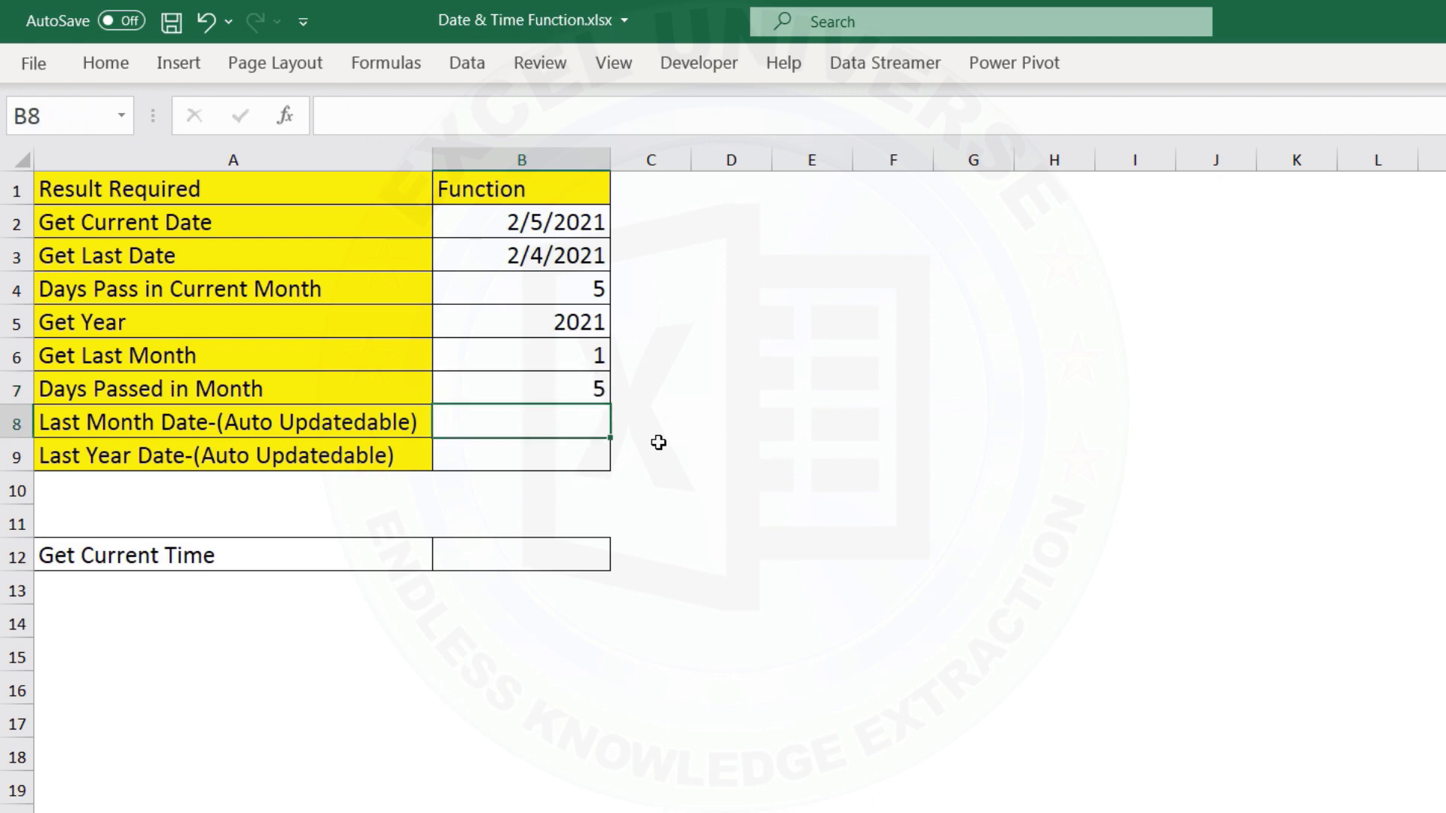
pyautogui.click(590, 397)
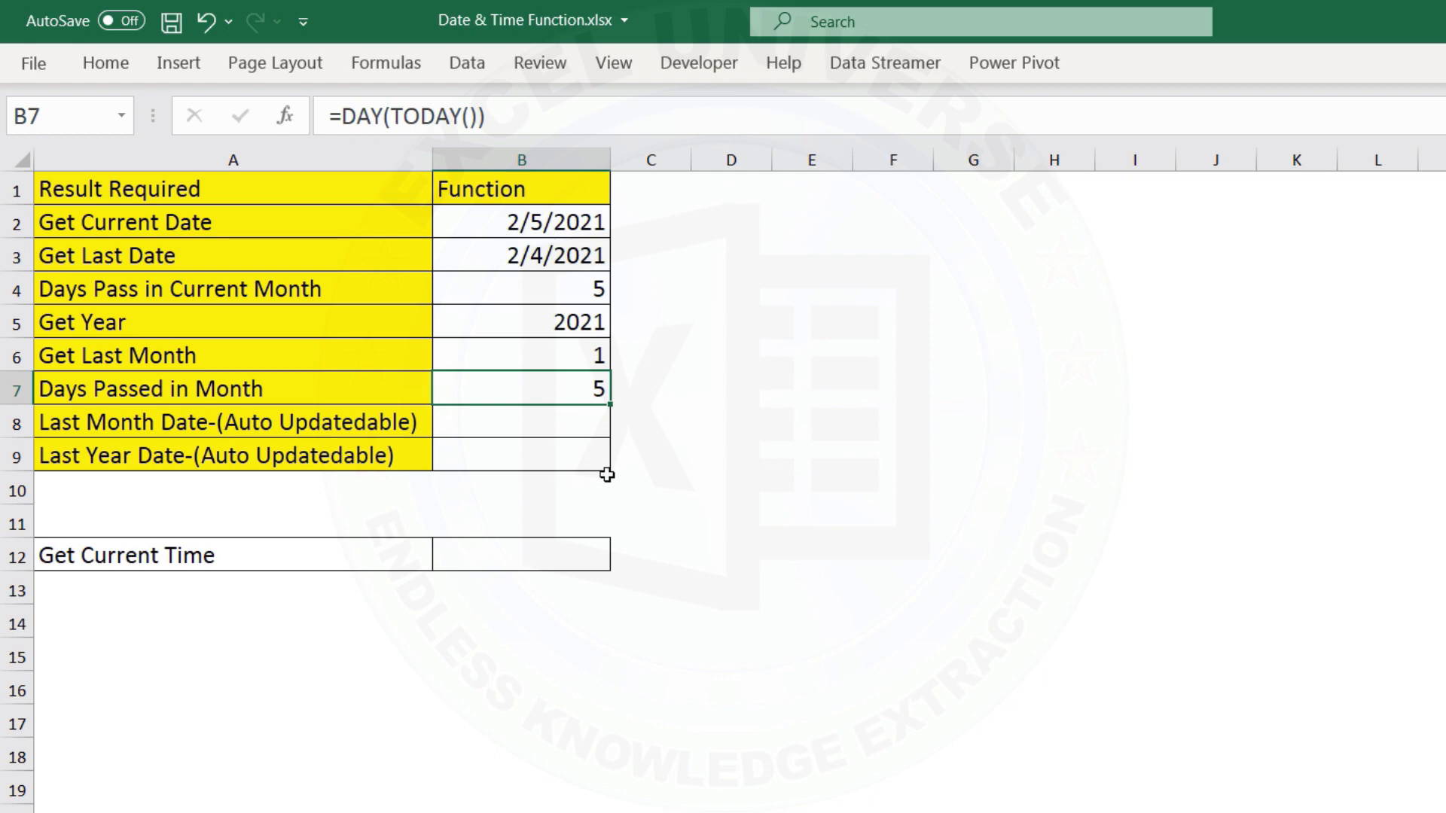
# Enter the formula =DATE(B5,B6,B7) in cell B8 for Last Month Date
pyautogui.click(546, 430)
pyautogui.write('=date')
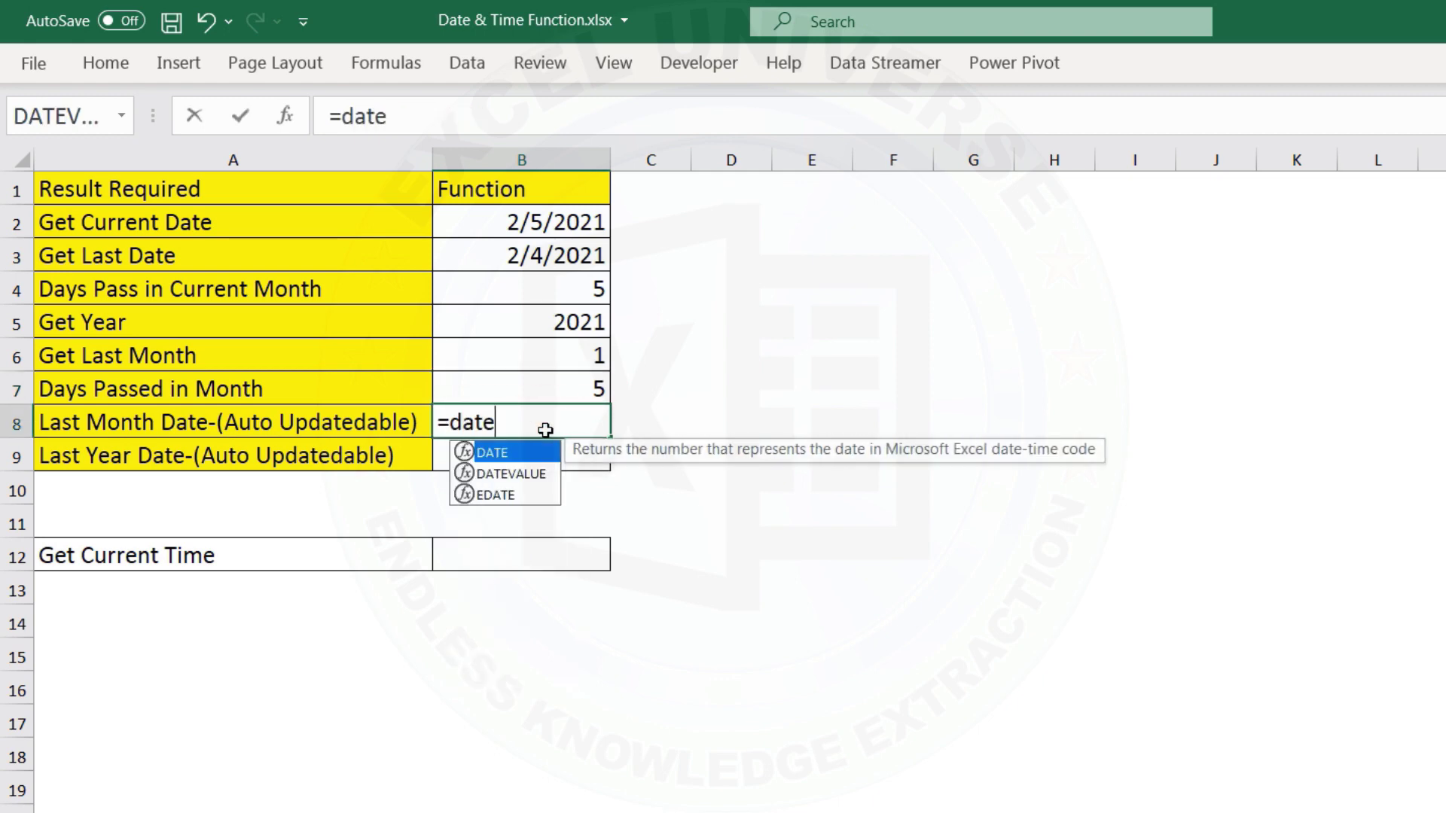
pyautogui.press('Tab')
pyautogui.click(575, 322)
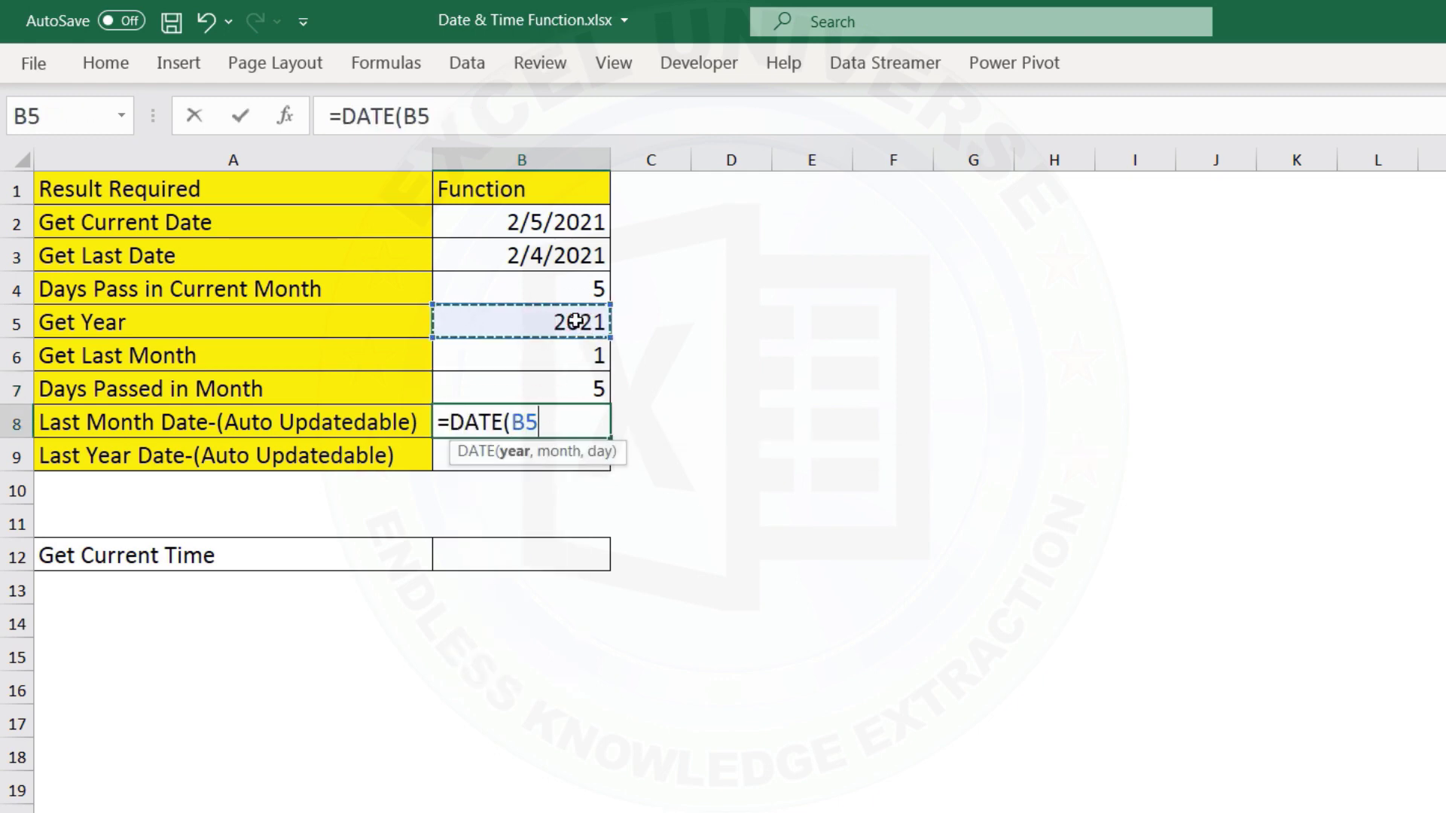
pyautogui.write(',')
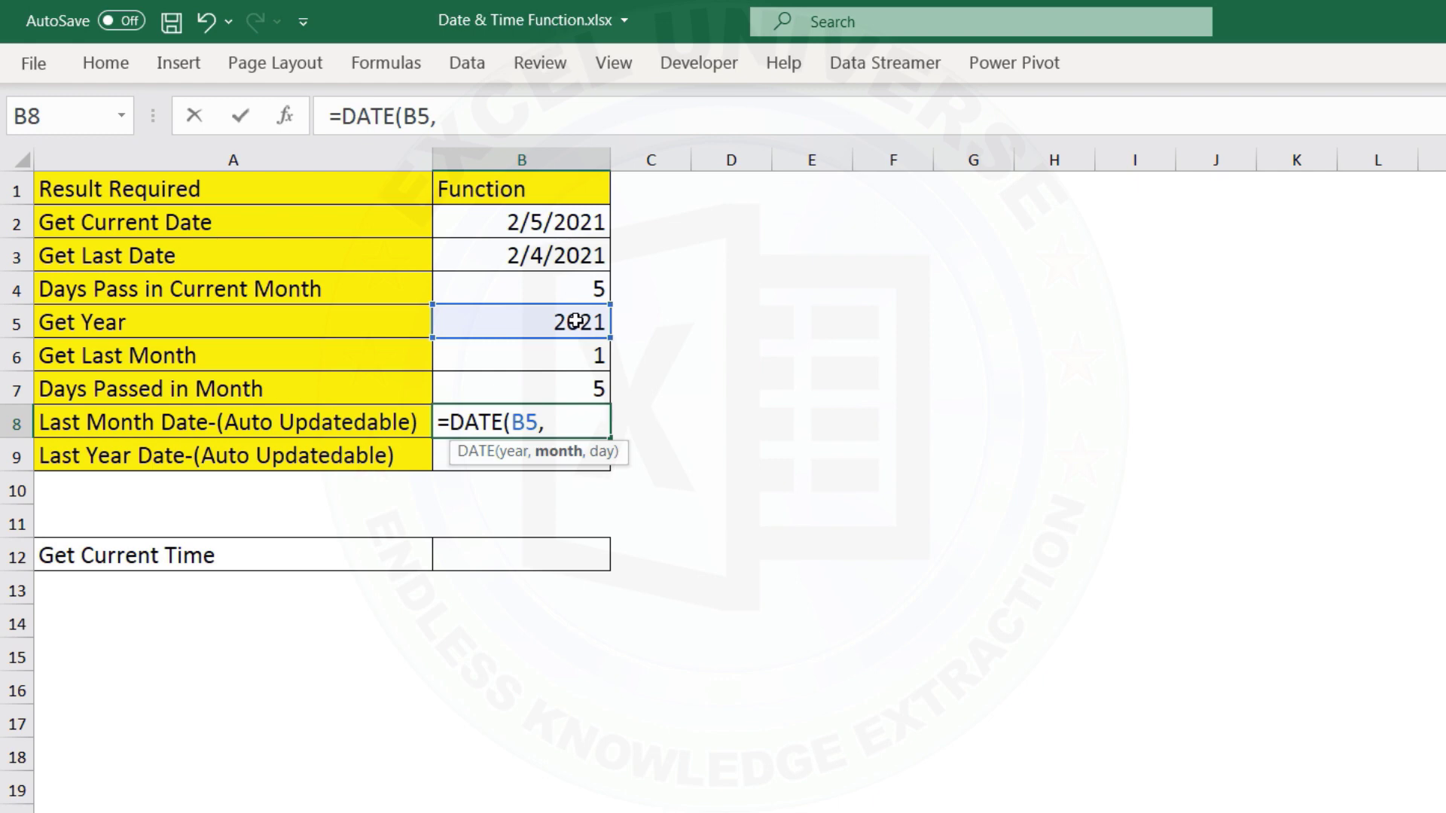
pyautogui.click(568, 358)
pyautogui.write(',')
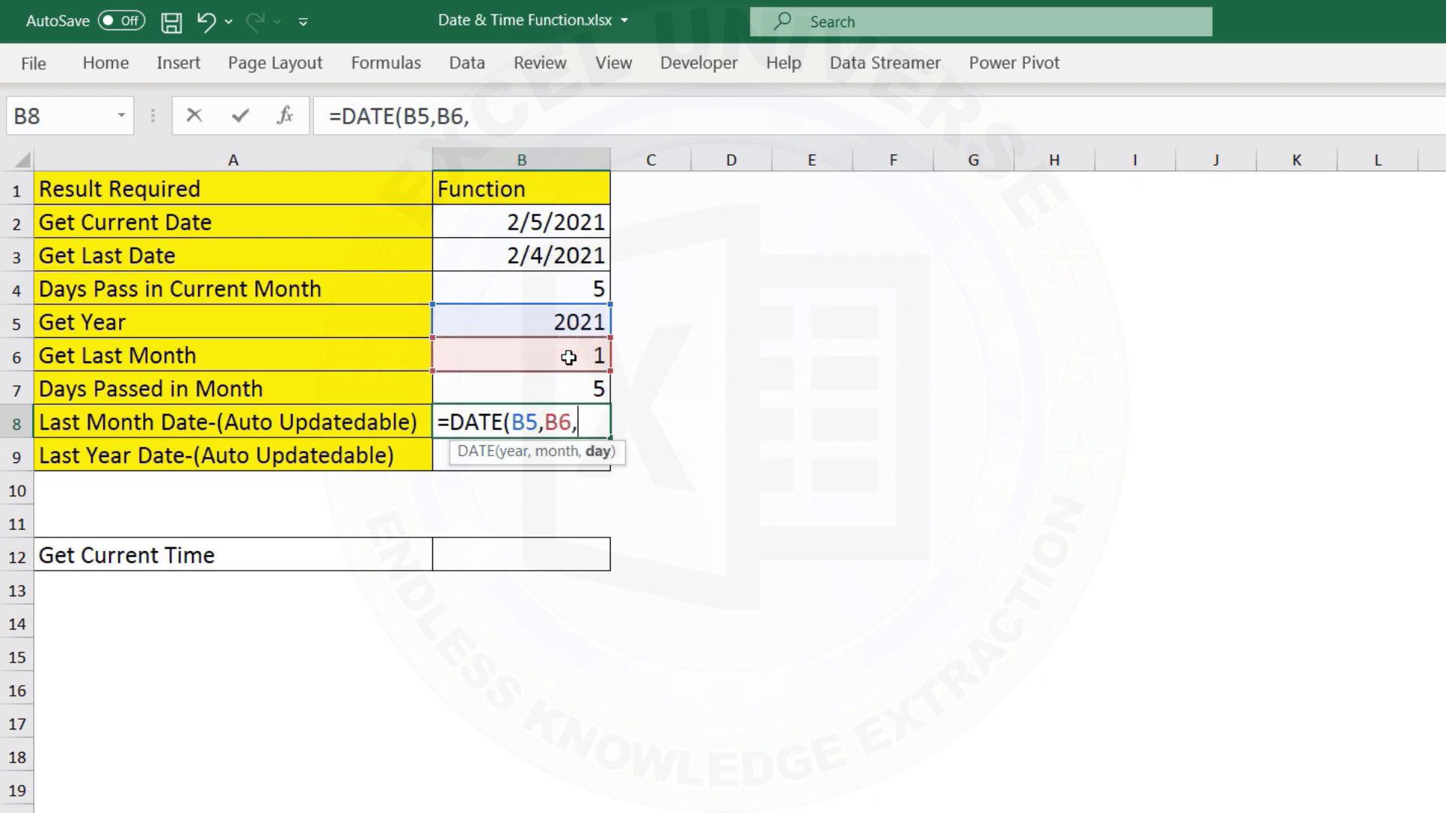
pyautogui.click(593, 388)
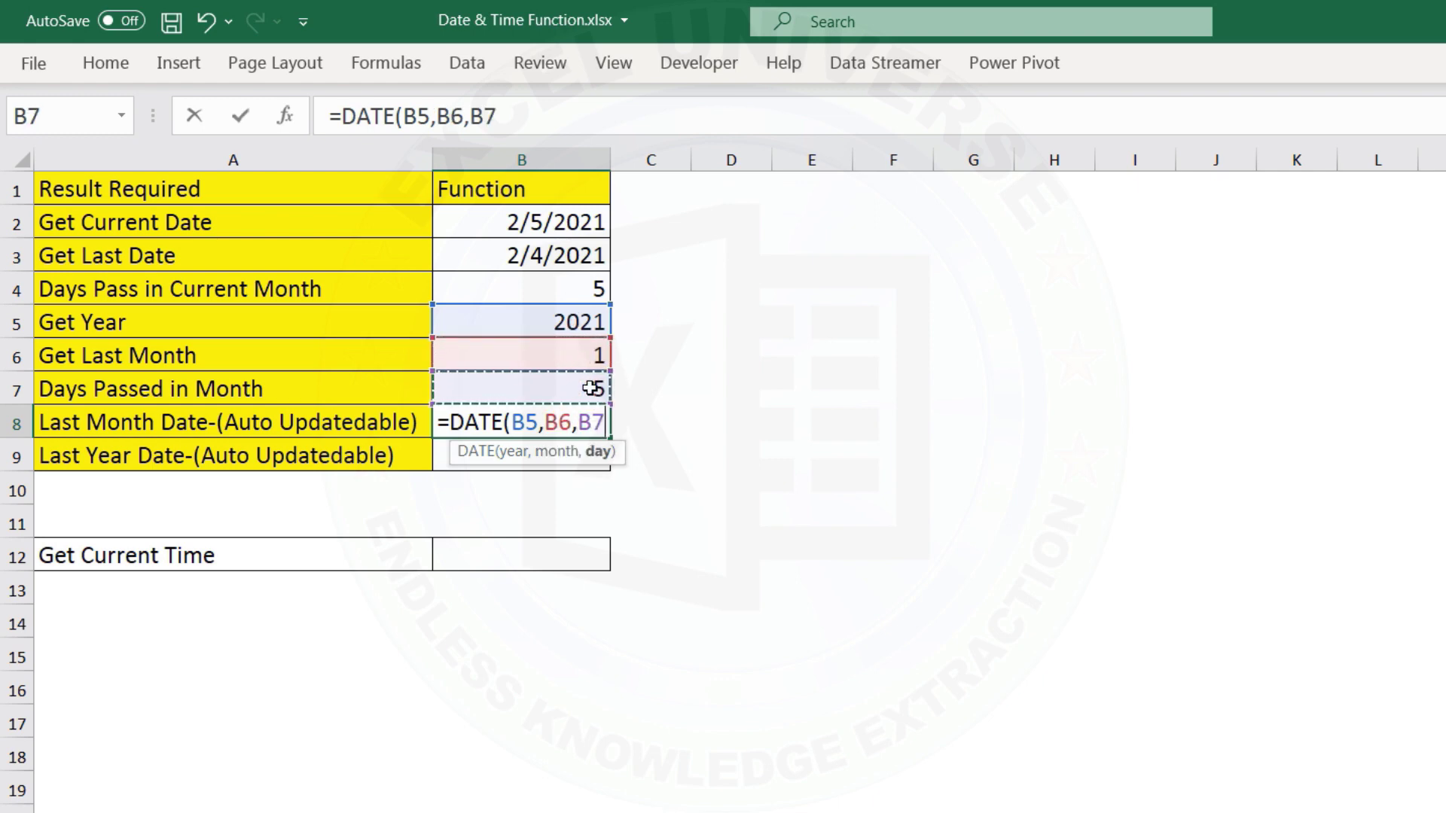
pyautogui.write(')')
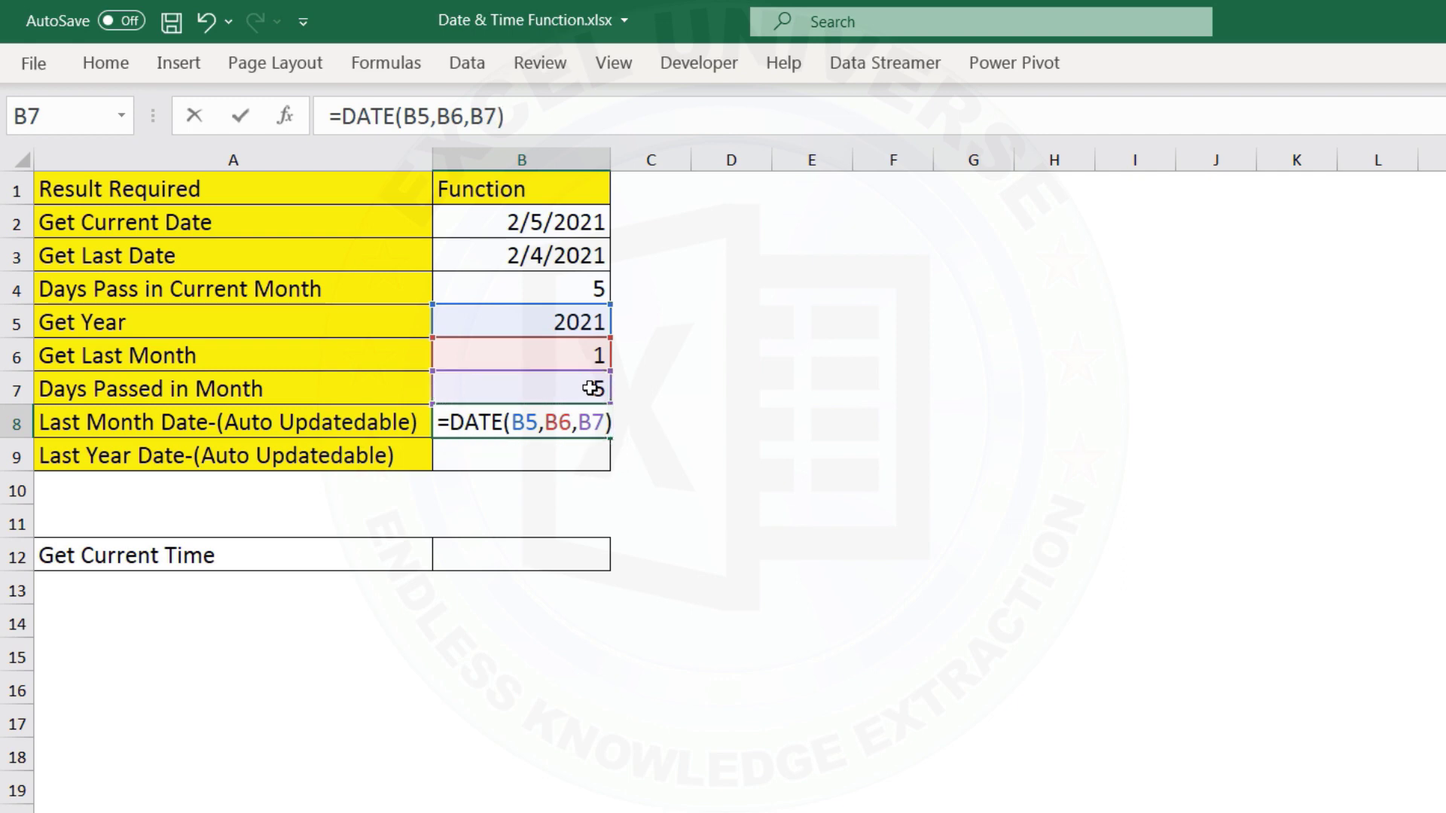
pyautogui.press('Return')
pyautogui.click(578, 424)
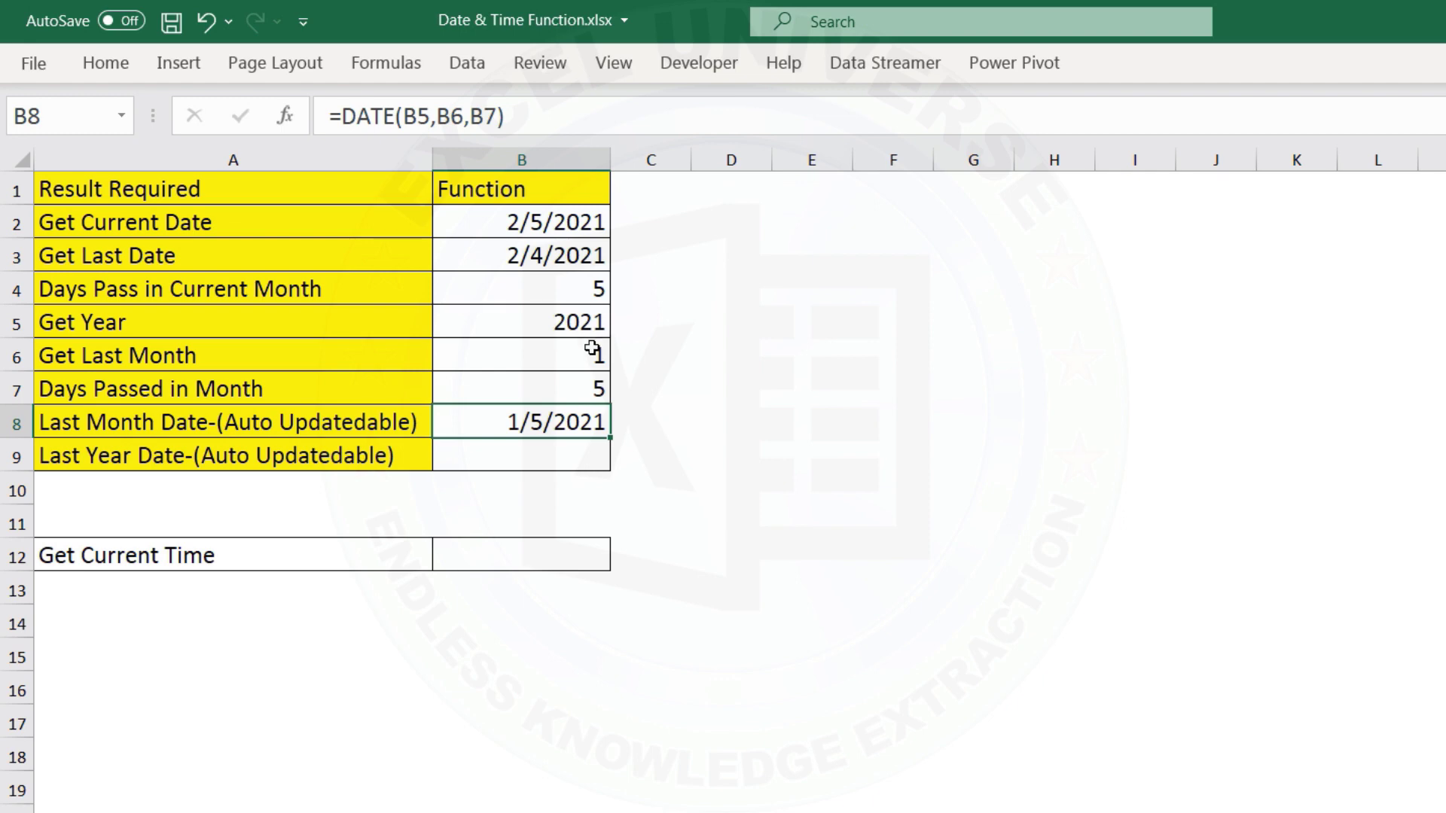
pyautogui.click(601, 426)
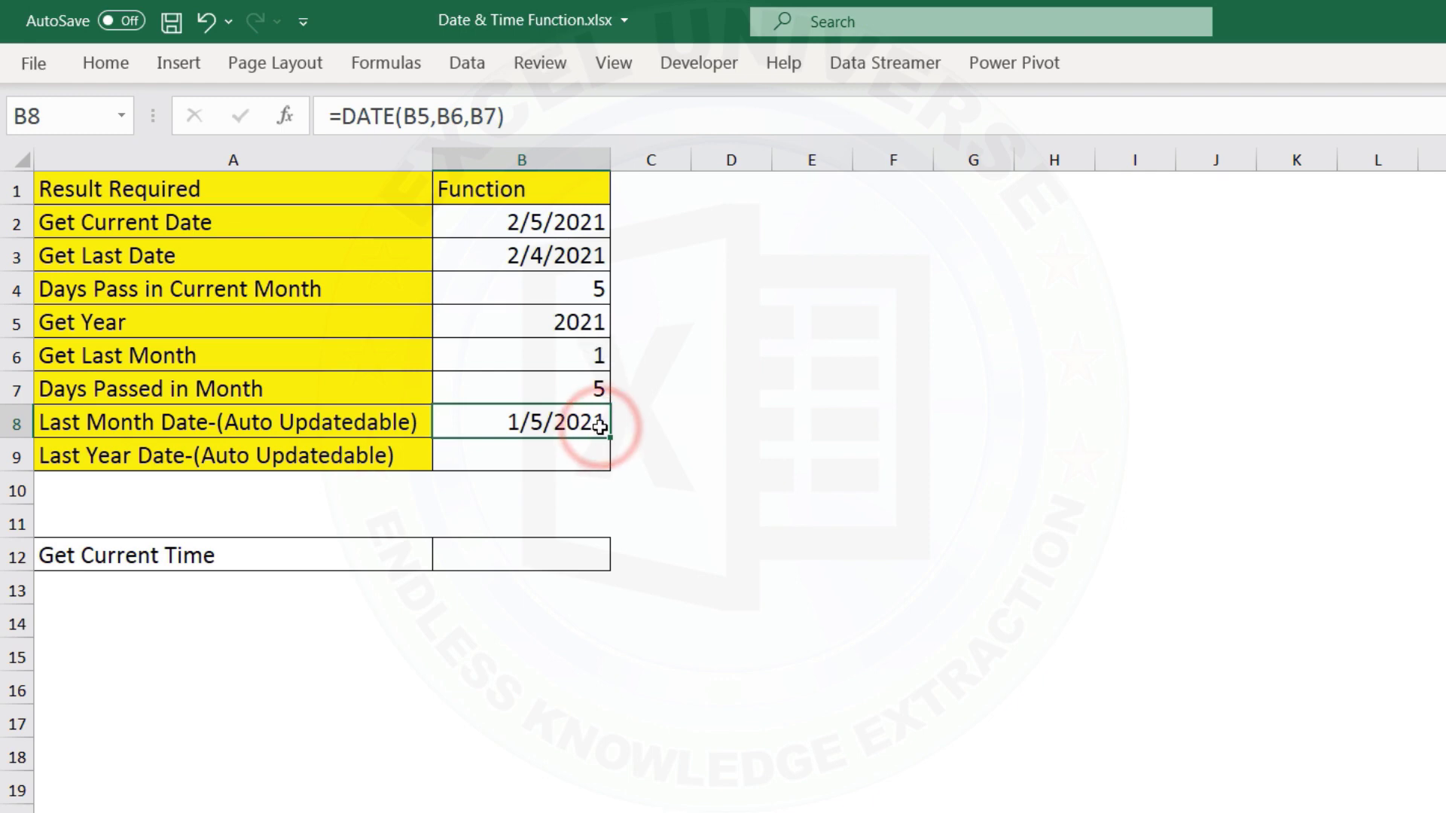
# Copy YEAR(TODAY()) from cell B5 and substitute it for the B5 reference in cell B8's DATE formula
pyautogui.doubleClick(581, 319)
pyautogui.moveTo(449, 322); pyautogui.dragTo(583, 323)
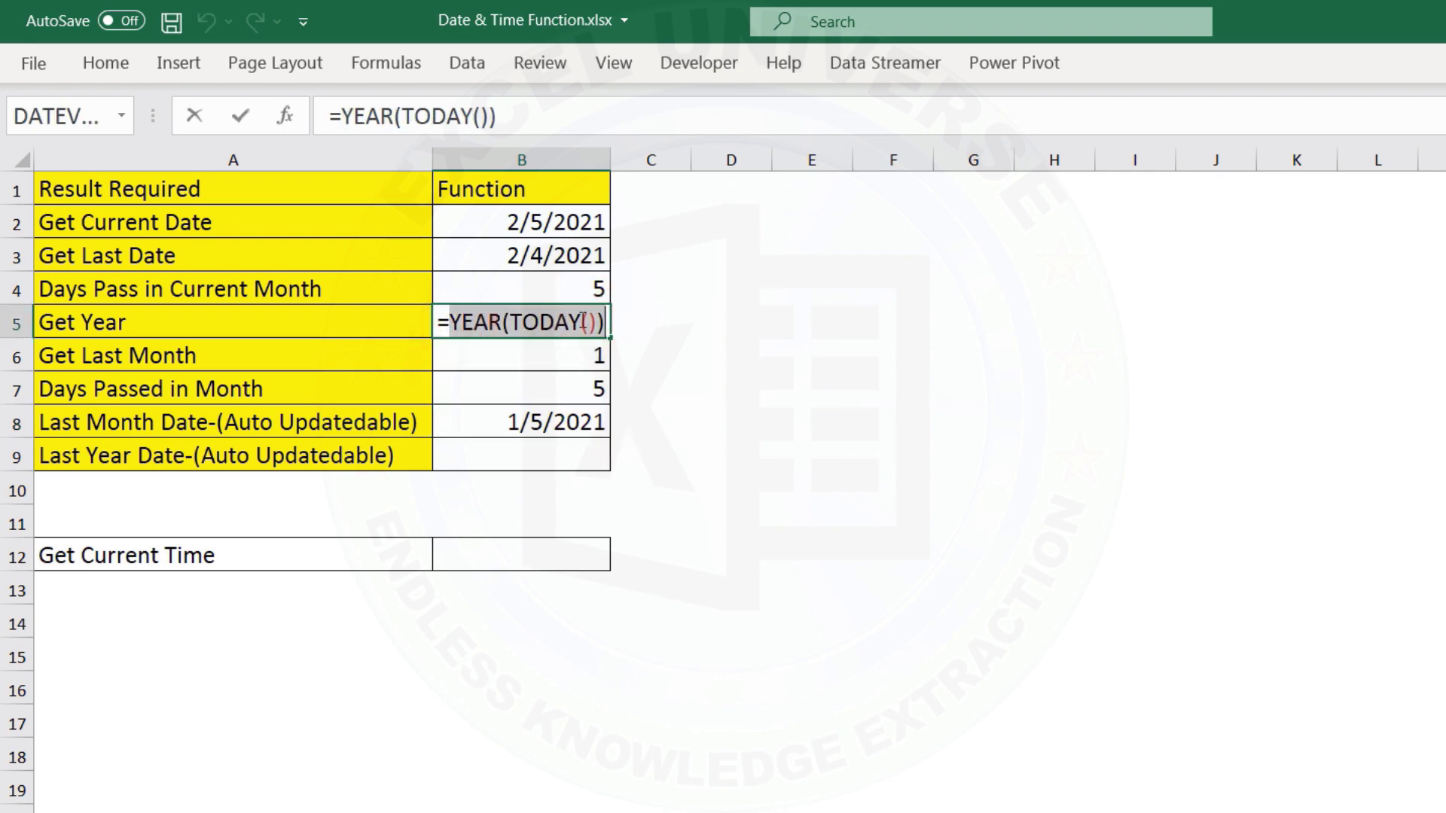
pyautogui.rightClick(584, 323)
pyautogui.click(631, 375)
pyautogui.press('Escape')
pyautogui.doubleClick(586, 426)
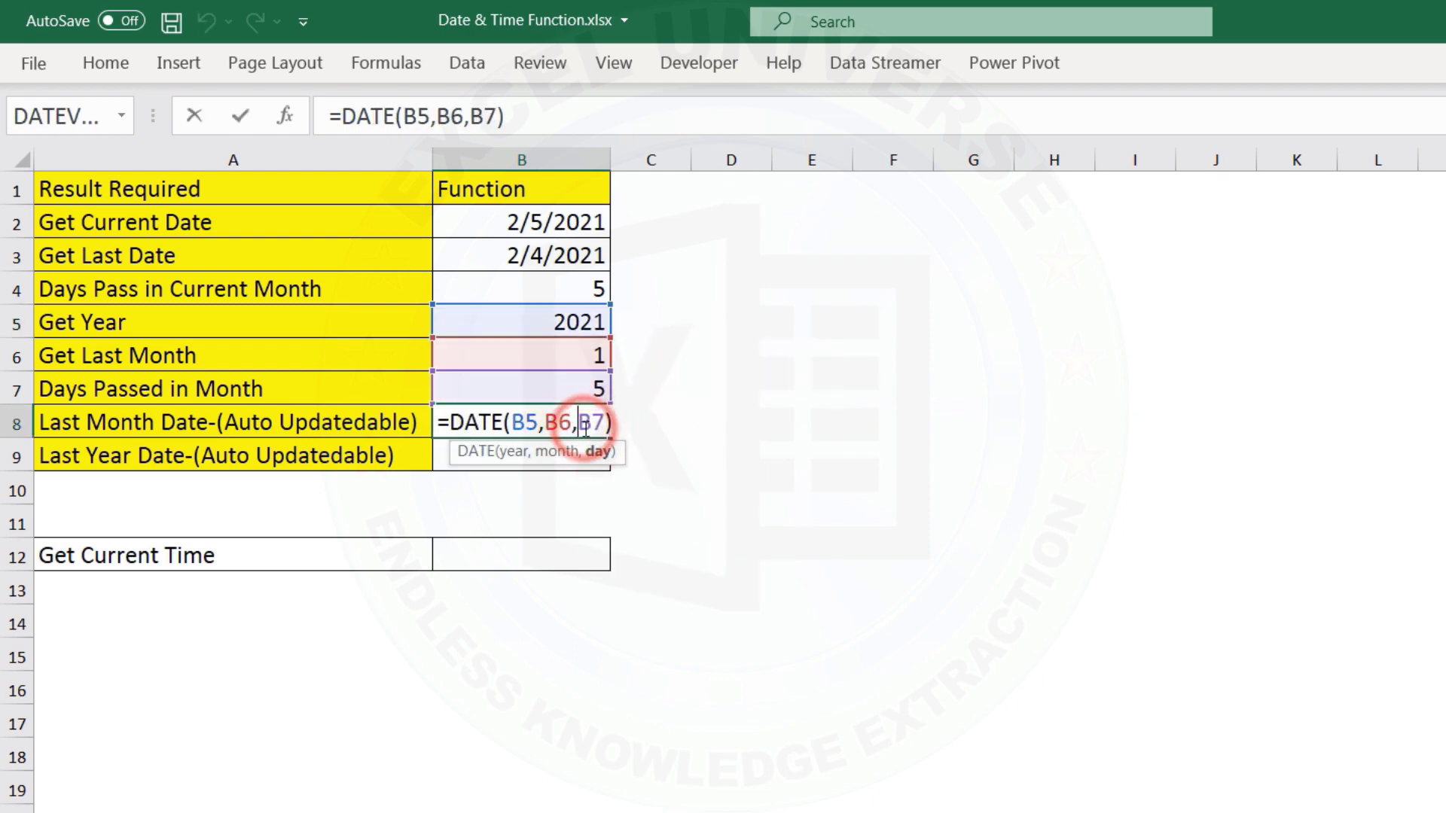
pyautogui.doubleClick(518, 424)
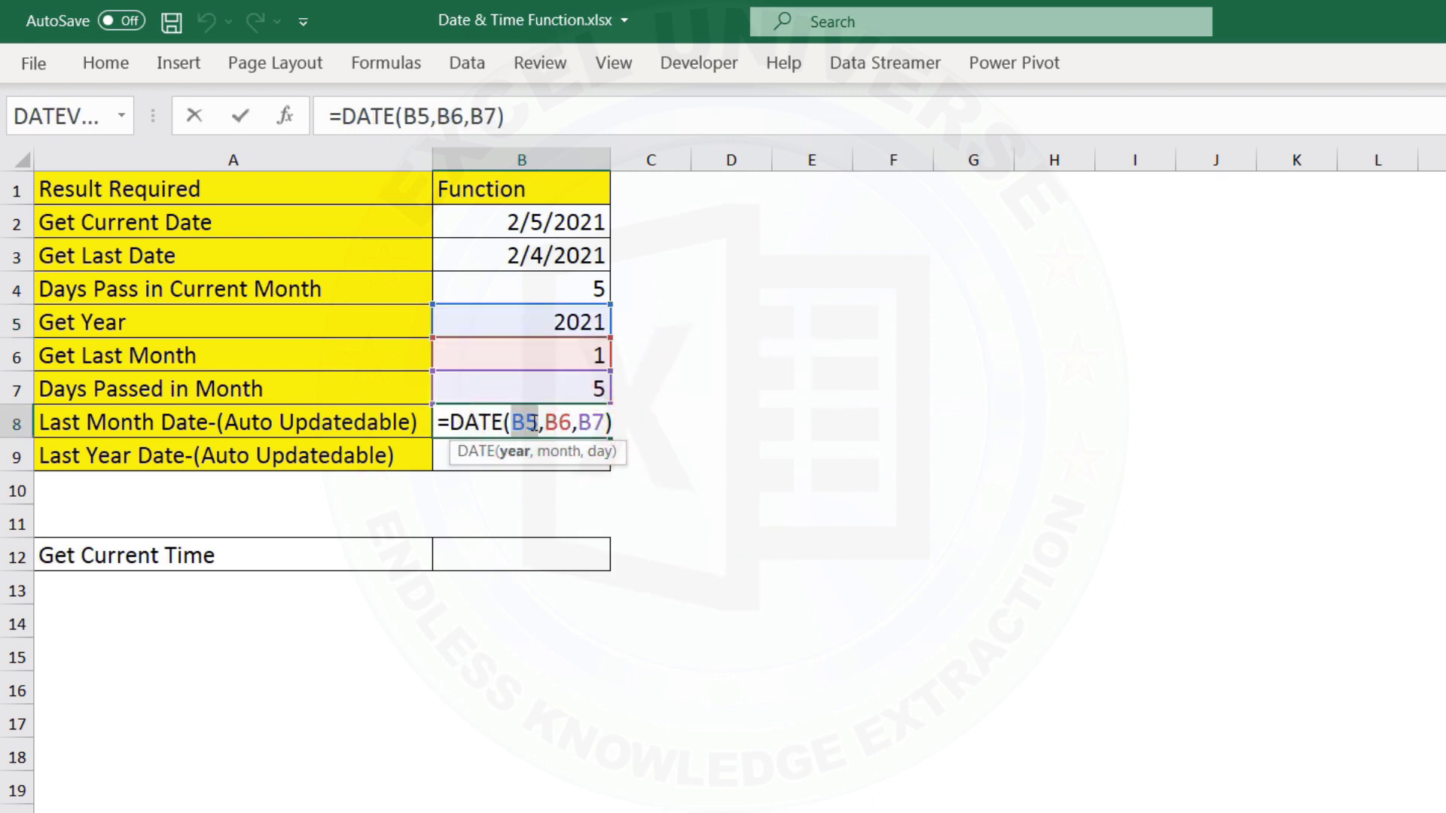
pyautogui.hotkey('ctrl', 'v')
pyautogui.press('Return')
# Copy MONTH(TODAY())-1 from cell B6 and substitute it for the B6 reference in cell B8's formula
pyautogui.click(580, 356)
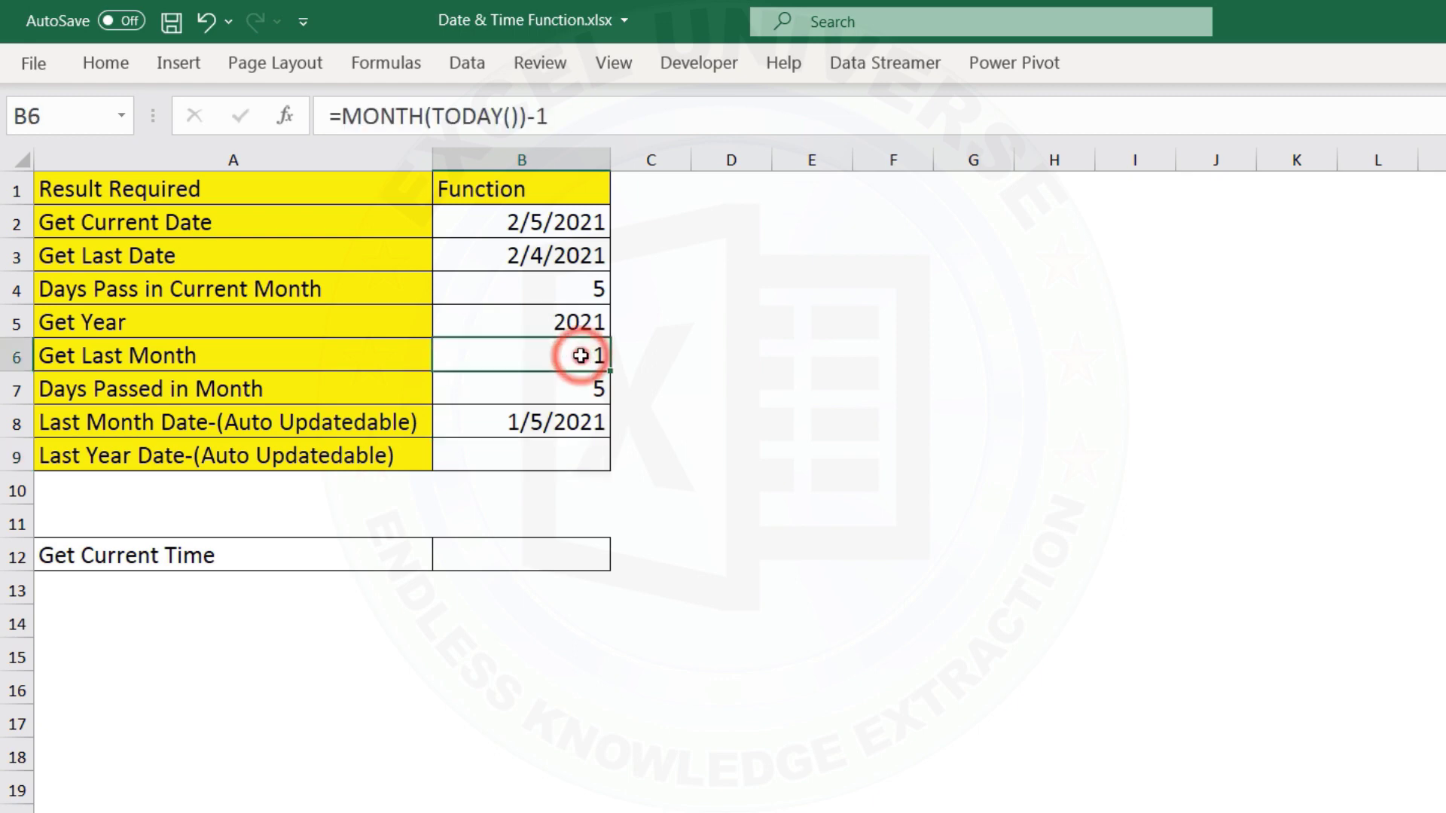
pyautogui.doubleClick(580, 356)
pyautogui.moveTo(447, 355); pyautogui.dragTo(656, 355)
pyautogui.rightClick(557, 365)
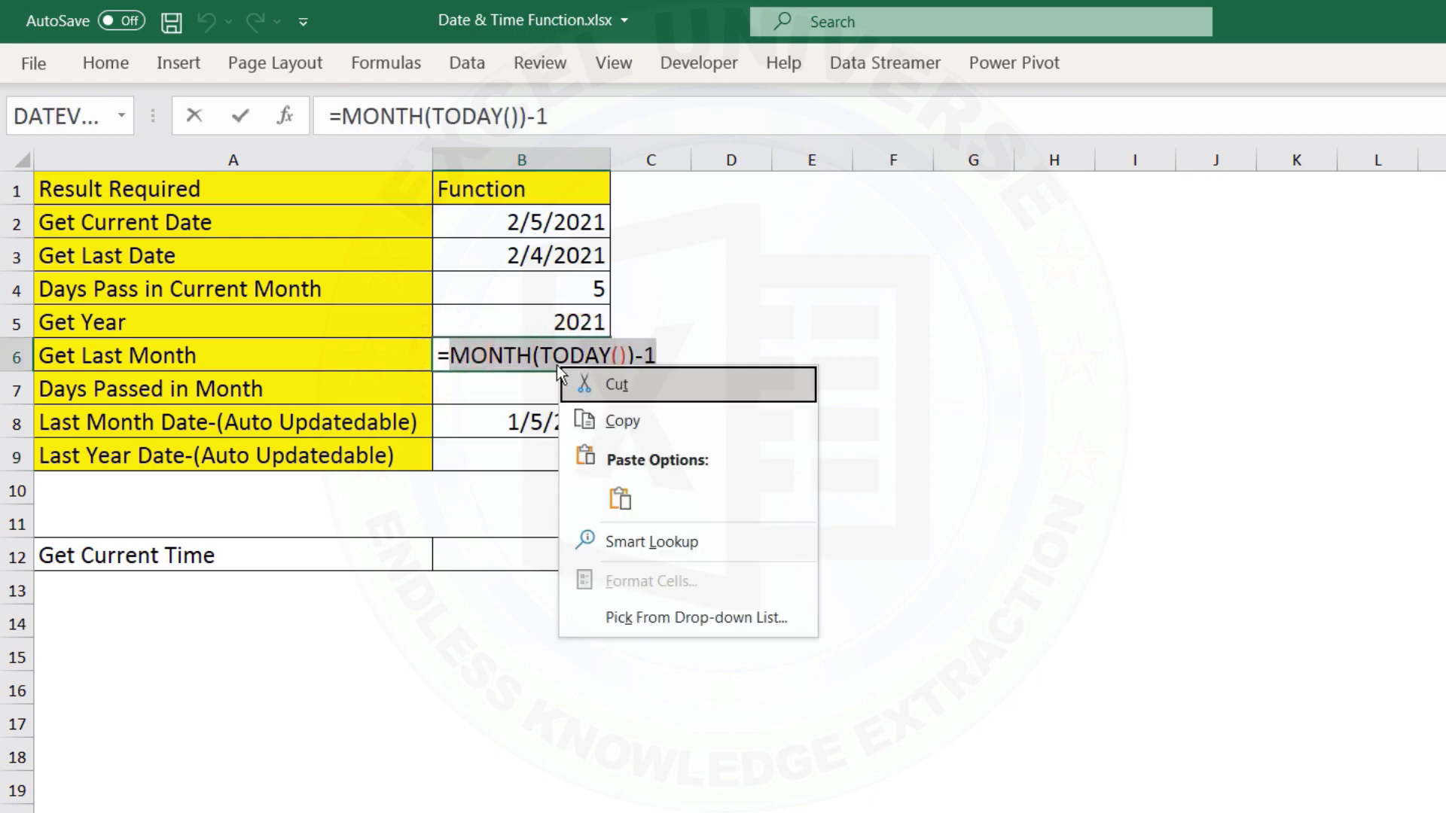
pyautogui.click(622, 420)
pyautogui.press('Escape')
pyautogui.doubleClick(575, 424)
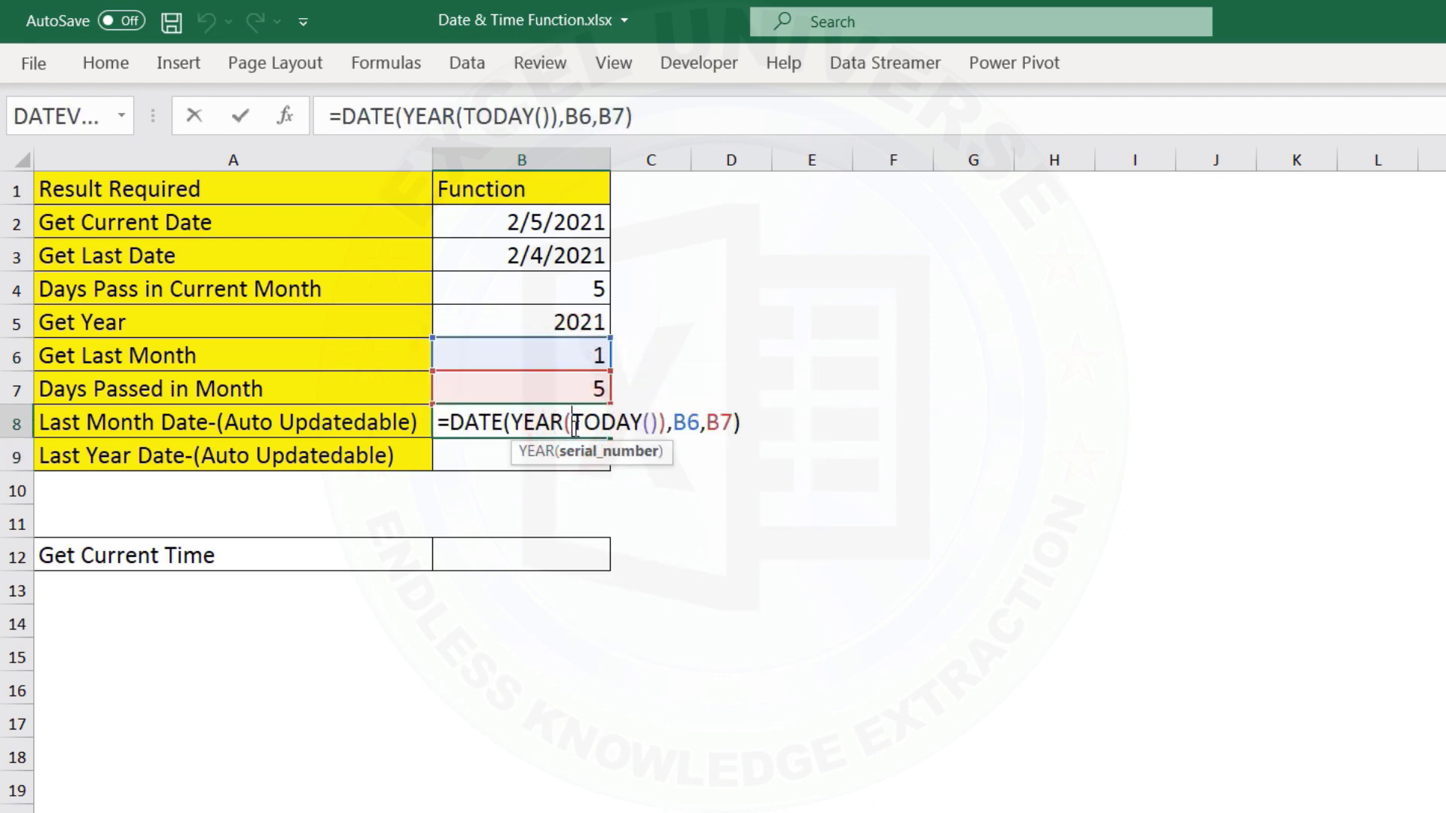
pyautogui.doubleClick(686, 422)
pyautogui.rightClick(686, 424)
pyautogui.click(756, 558)
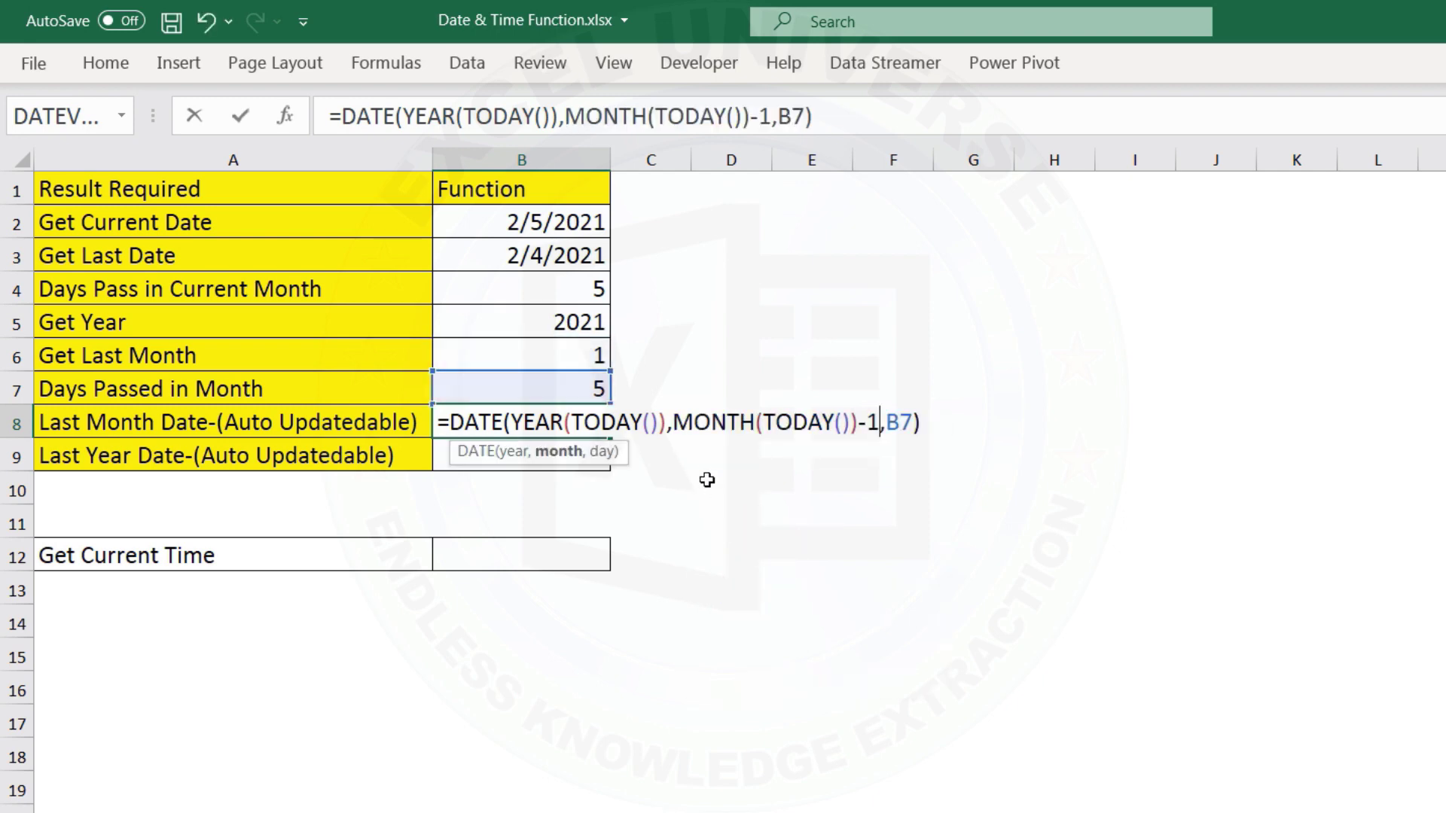
pyautogui.press('Return')
# Copy DAY(TODAY()) from cell B7 and substitute it for the B7 reference in cell B8's formula
pyautogui.click(591, 381)
pyautogui.doubleClick(591, 381)
pyautogui.moveTo(450, 388); pyautogui.dragTo(658, 392)
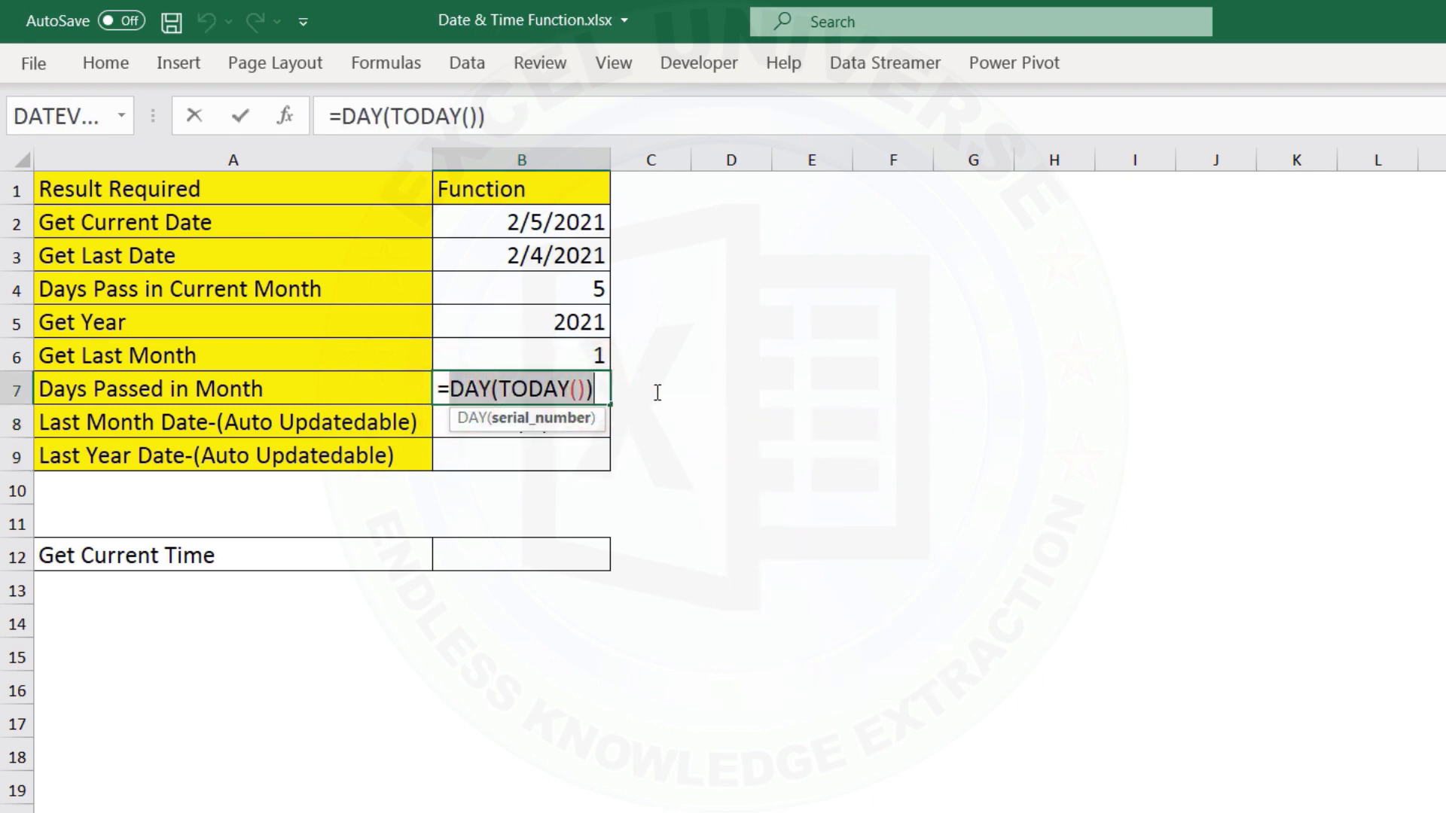
pyautogui.rightClick(550, 376)
pyautogui.click(616, 440)
pyautogui.press('Escape')
pyautogui.click(580, 425)
pyautogui.doubleClick(572, 423)
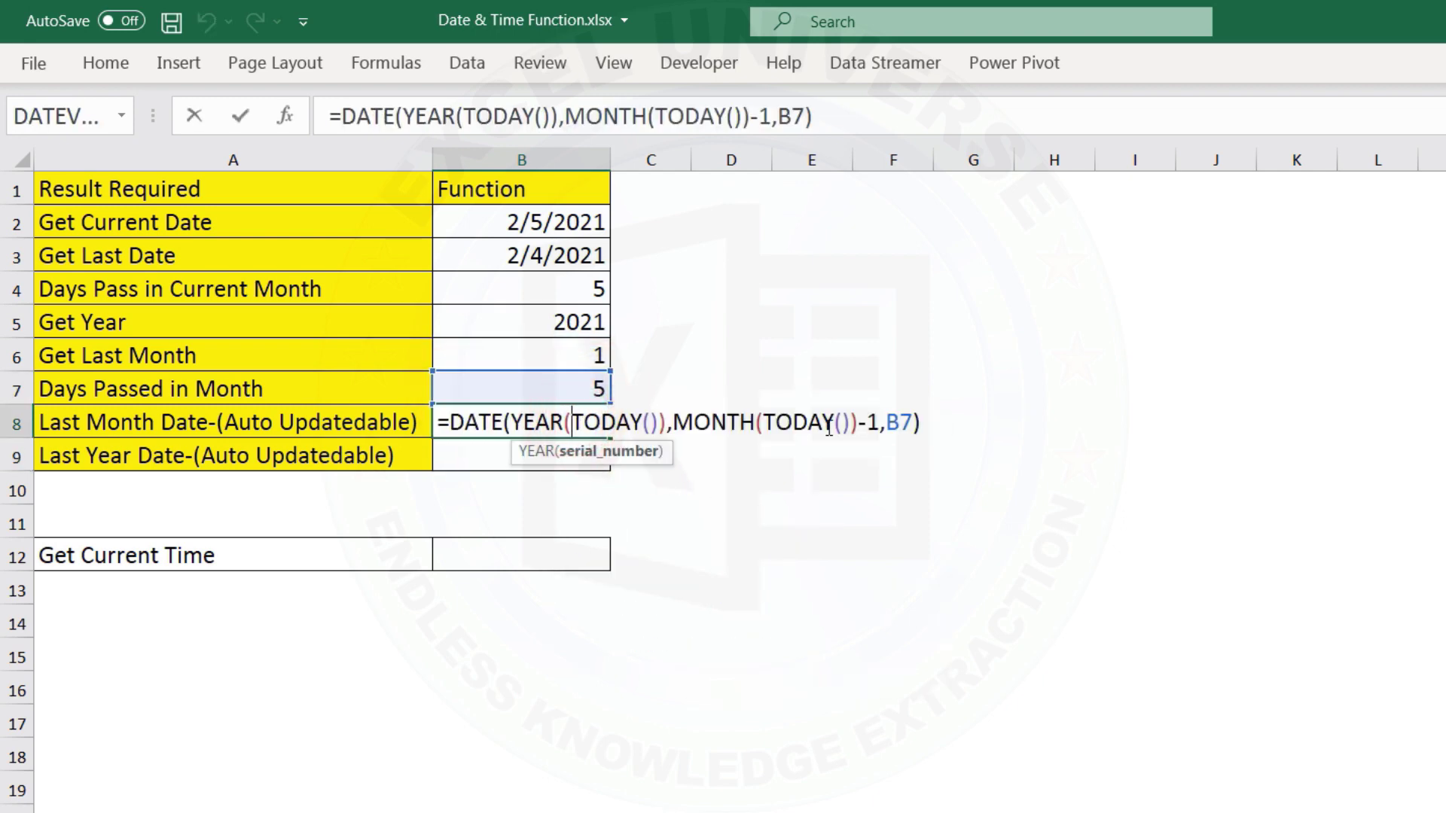
pyautogui.doubleClick(899, 423)
pyautogui.hotkey('ctrl', 'v')
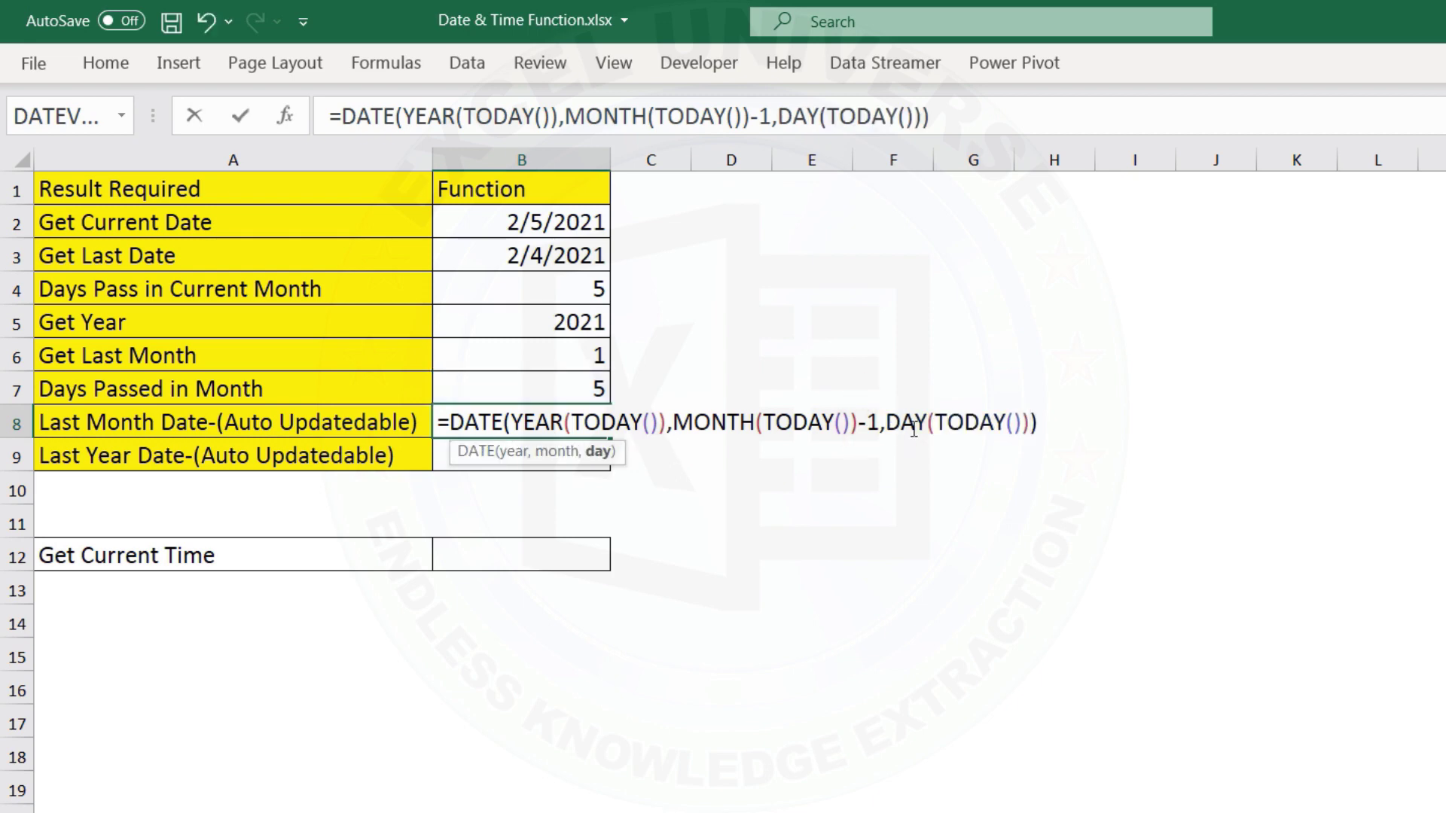
pyautogui.press('Return')
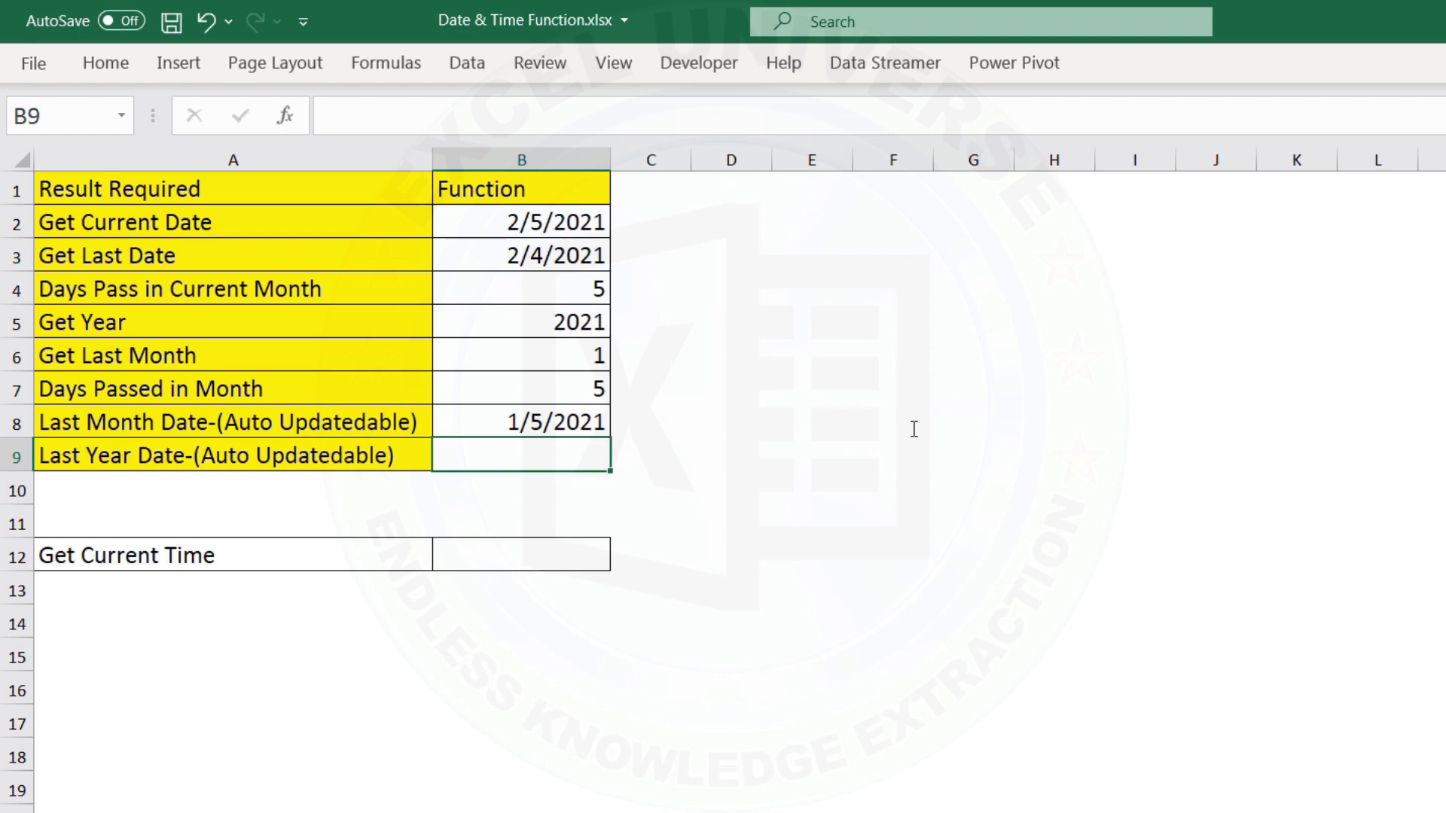
# Copy the Last Month Date formula from cell B8 into cell B9 for Last Year Date
pyautogui.click(601, 424)
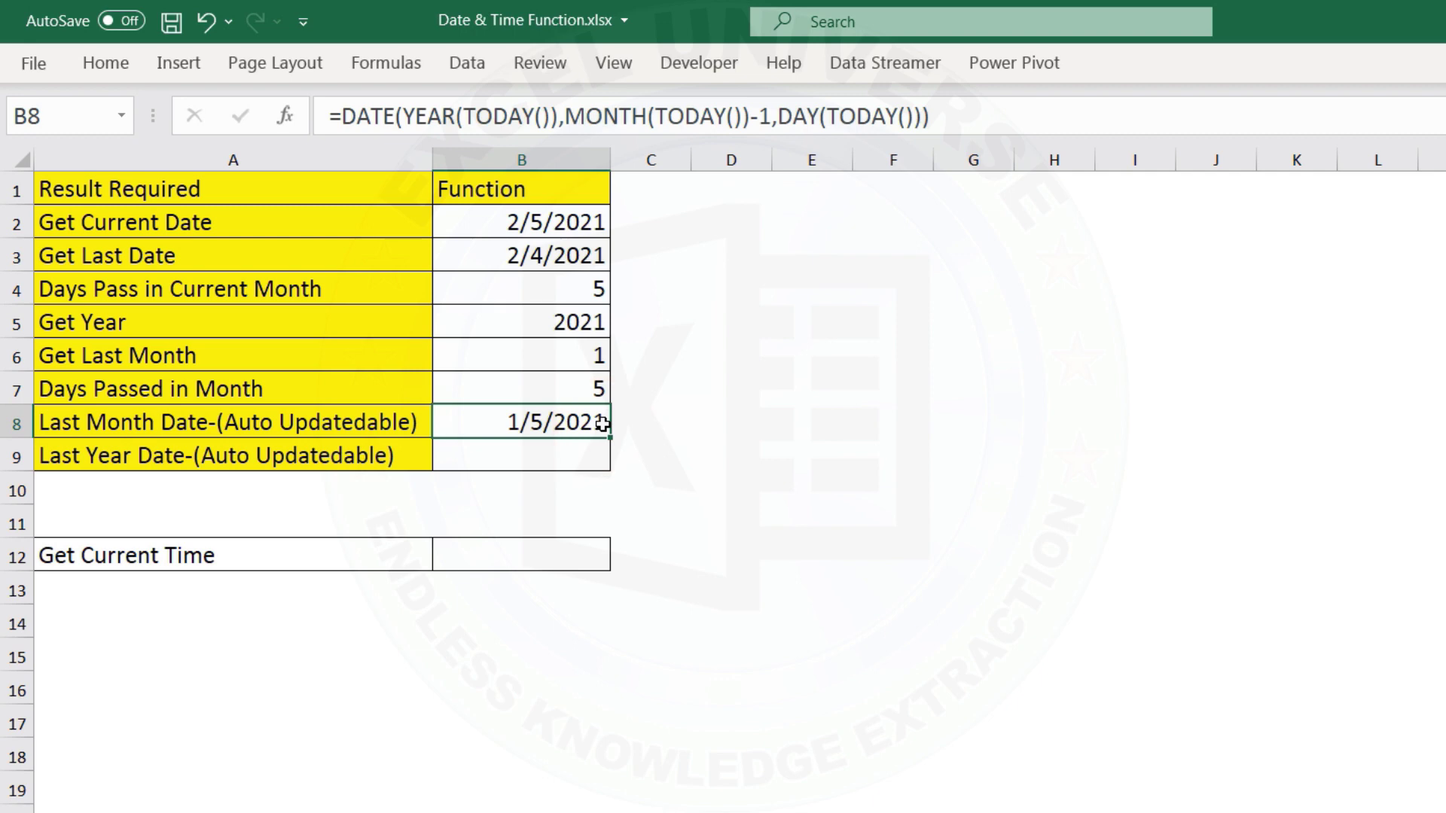
pyautogui.rightClick(549, 422)
pyautogui.click(611, 421)
pyautogui.click(572, 455)
pyautogui.hotkey('ctrl', 'v')
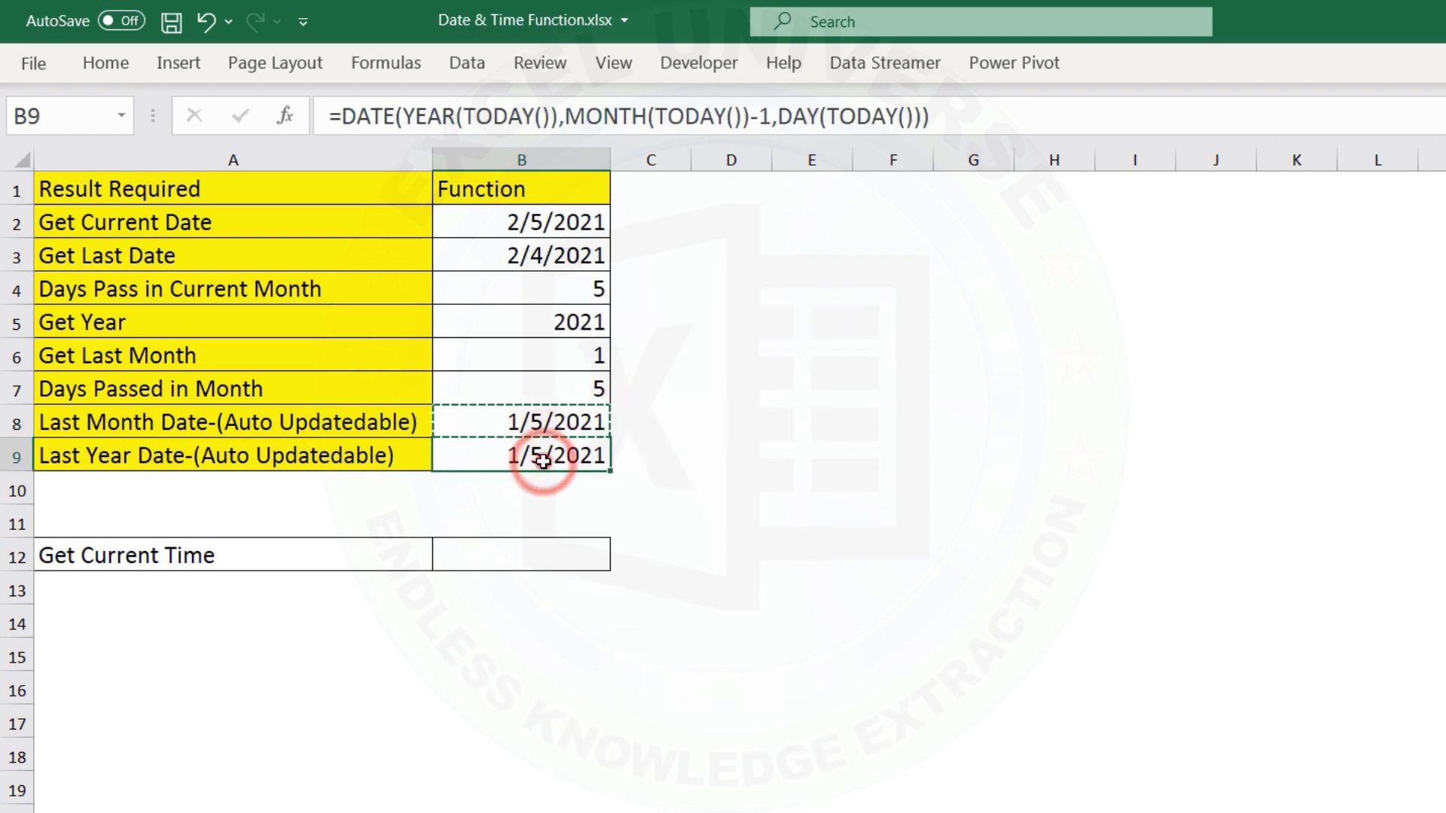
# Remove the -1 after MONTH(TODAY()) in cell B9's formula
pyautogui.doubleClick(553, 457)
pyautogui.click(852, 455)
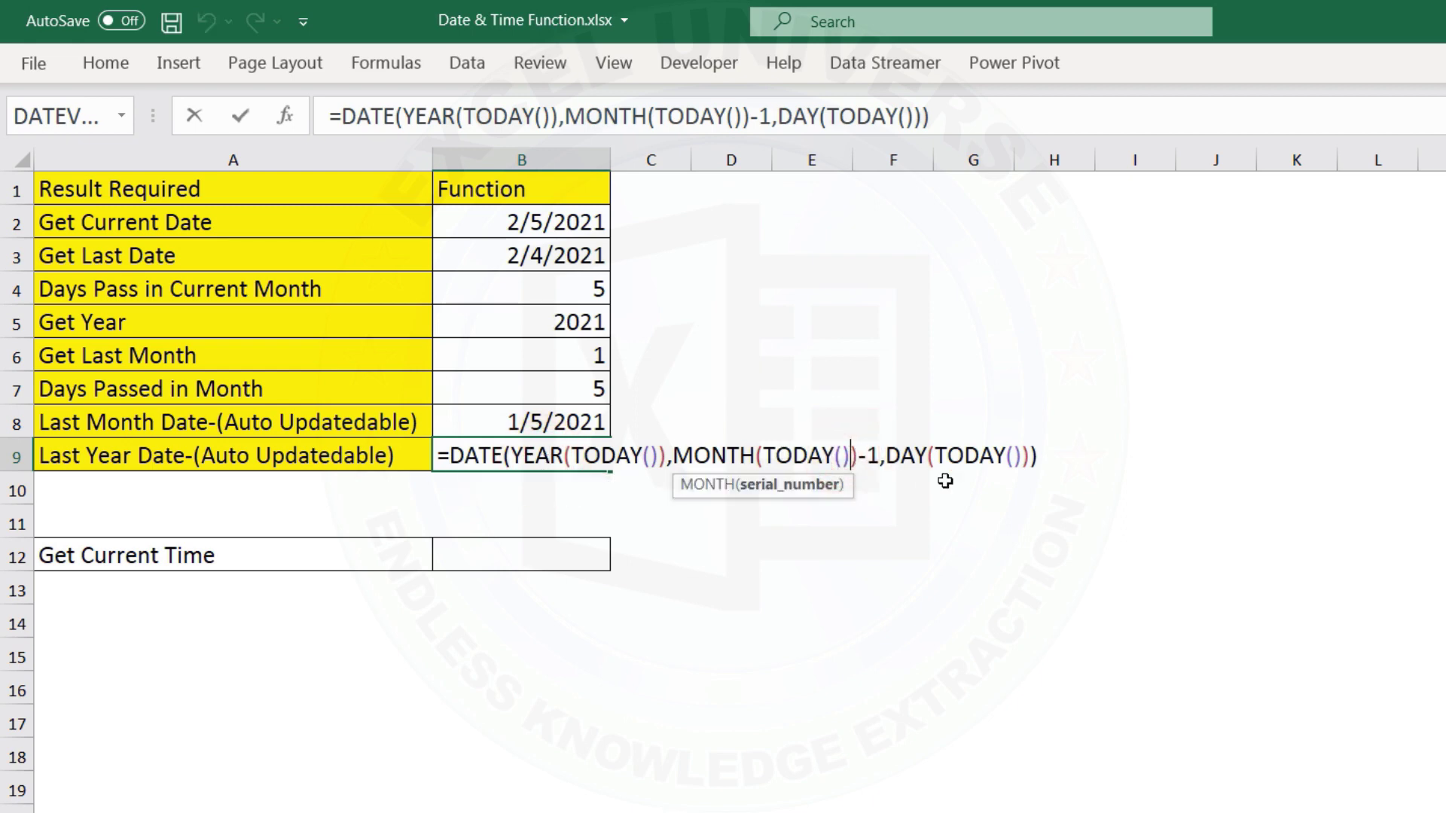
pyautogui.press('Right')
pyautogui.press('Delete')
pyautogui.press('Delete')
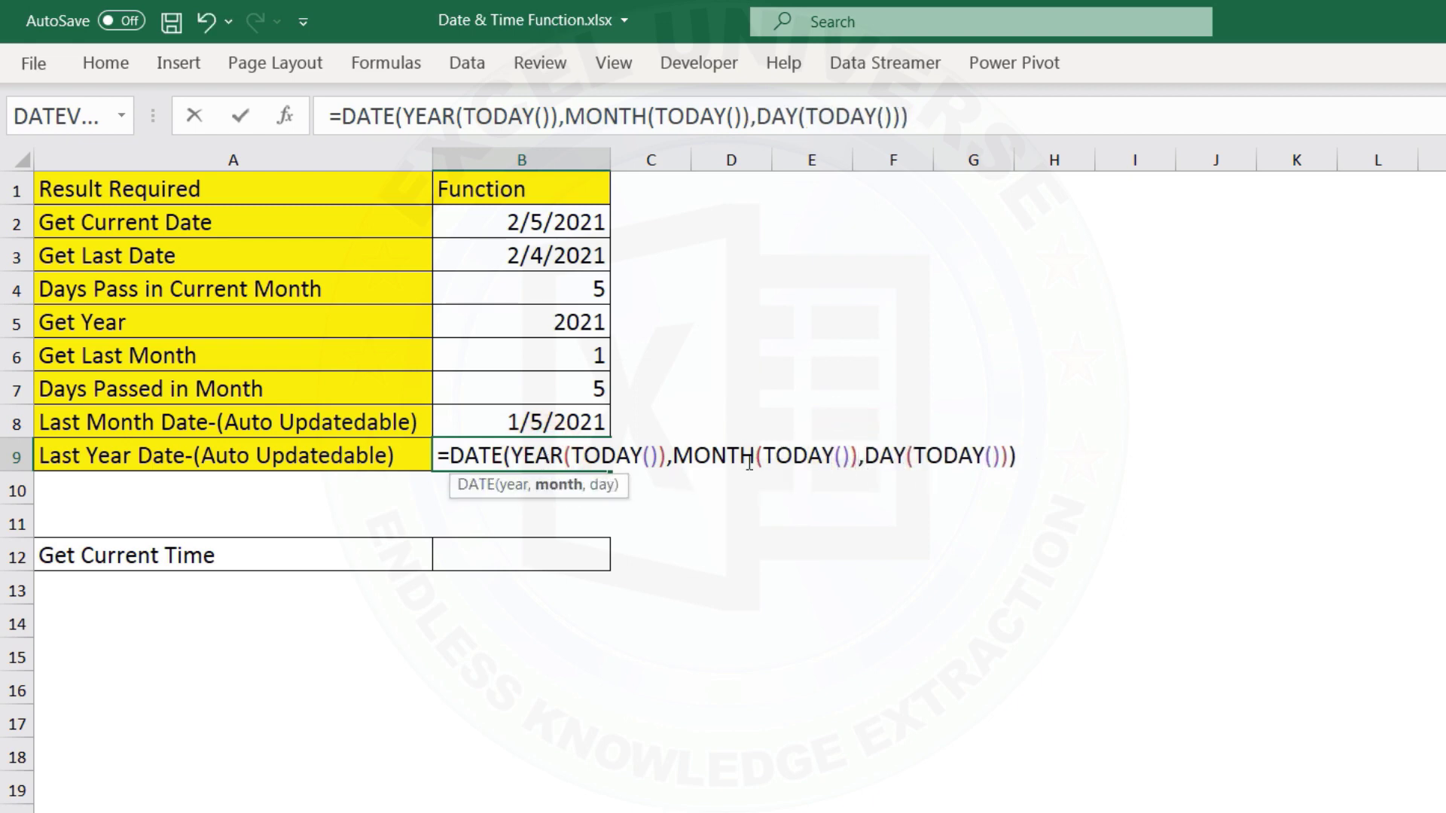
# Add -1 after YEAR(TODAY()) in cell B9 so the formula reads =DATE(YEAR(TODAY())-1,MONTH(TODAY()),DAY(TODAY()))
pyautogui.click(666, 455)
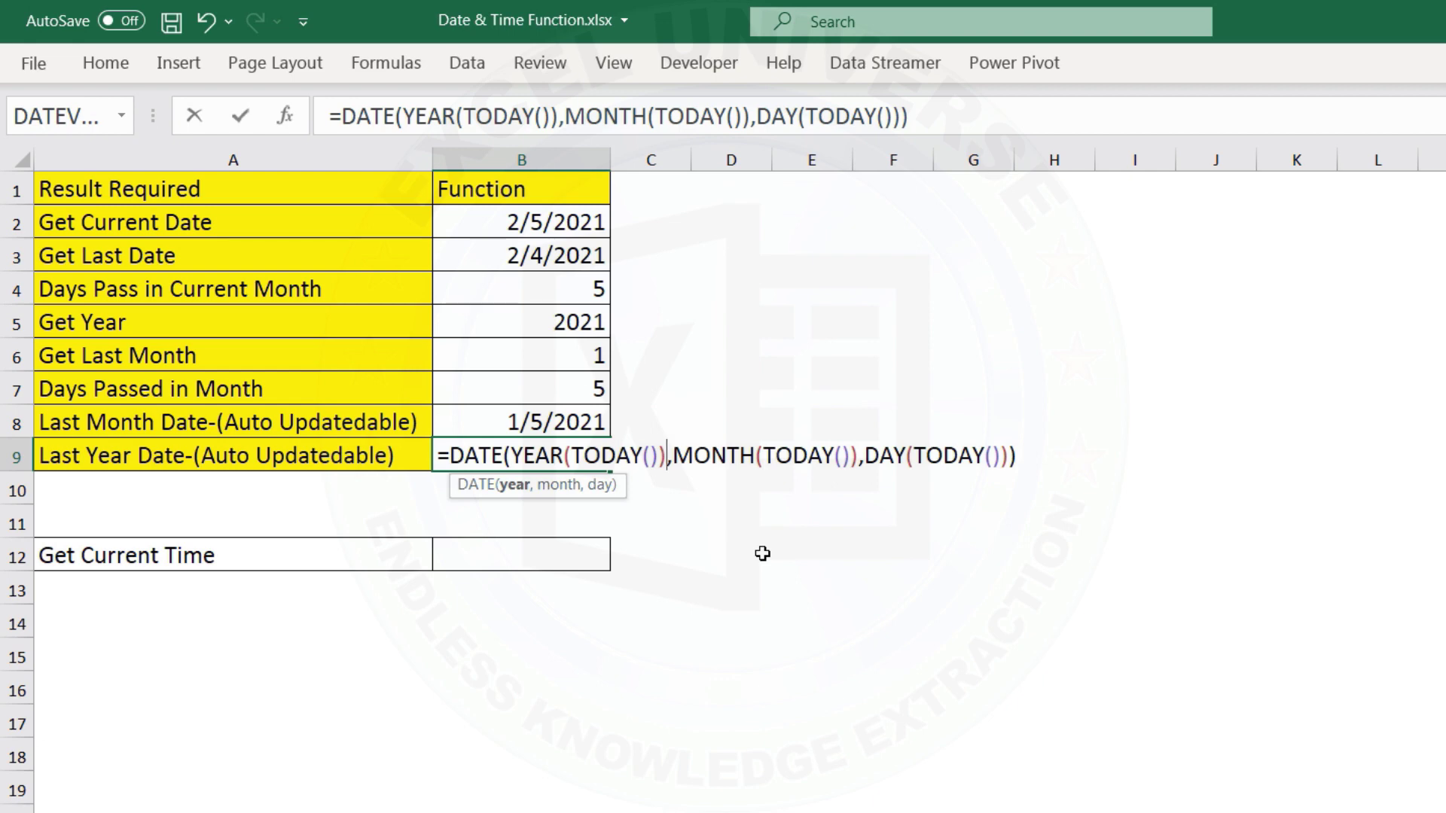
pyautogui.write('-')
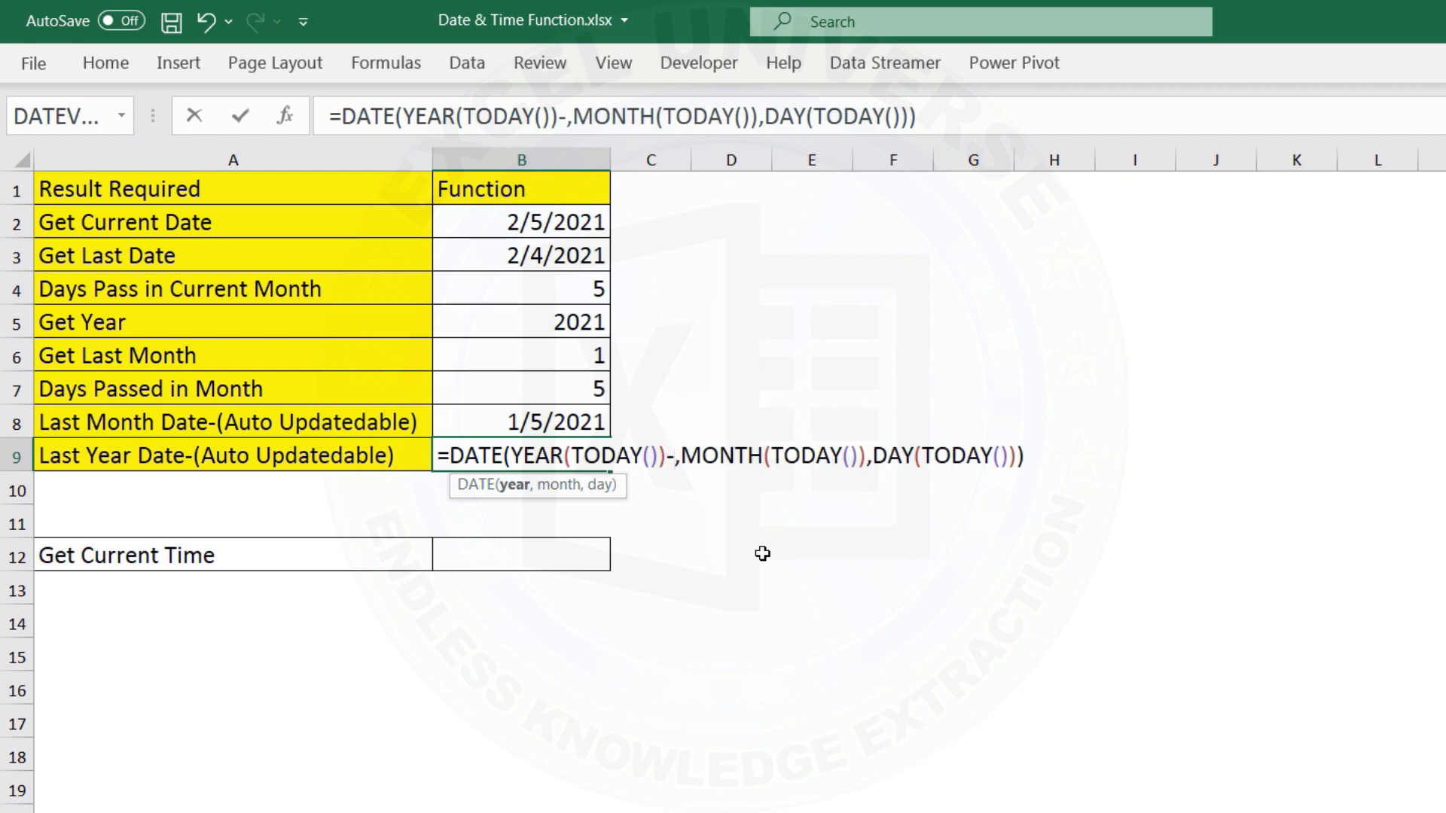
pyautogui.write('1')
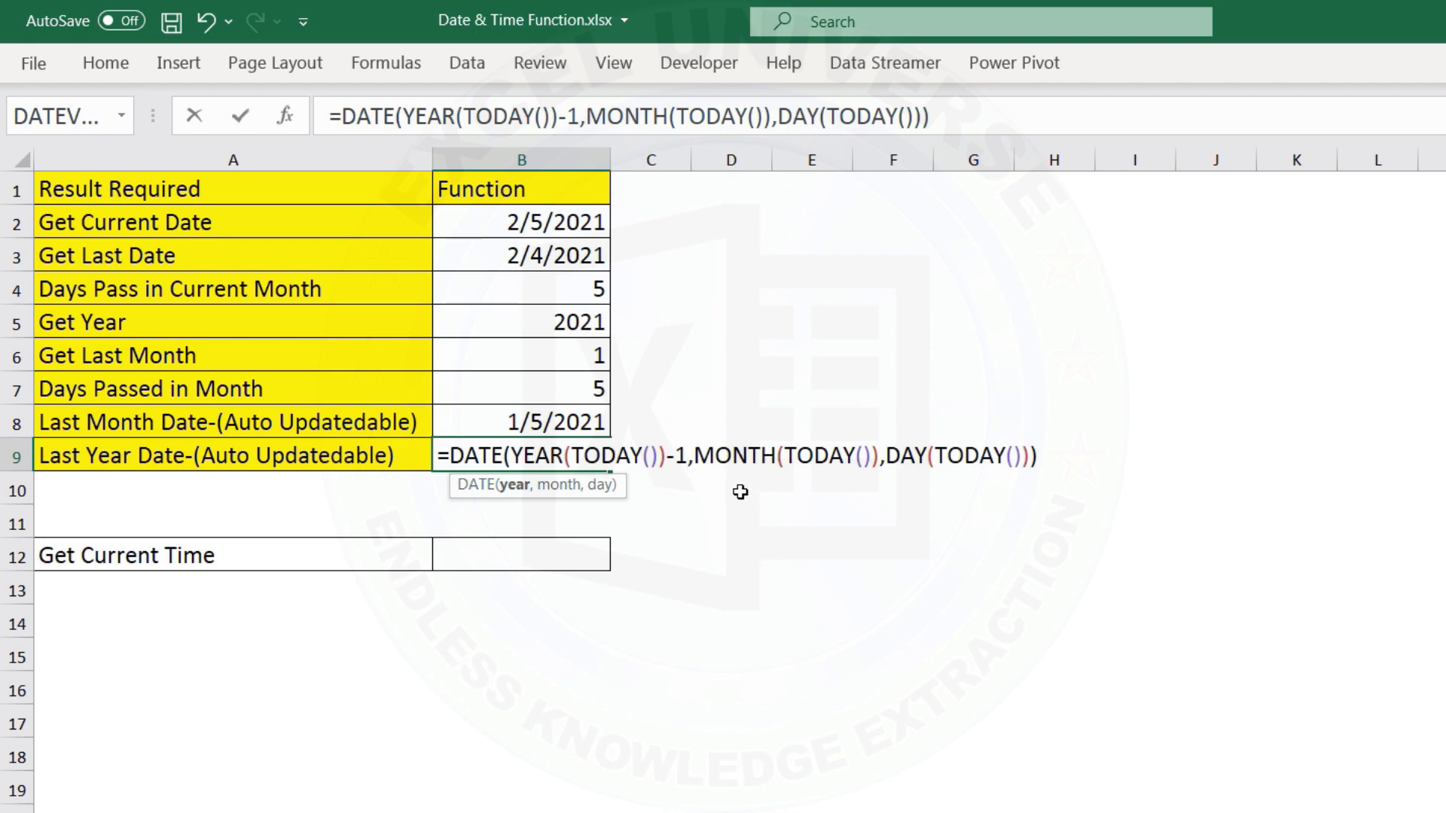
pyautogui.moveTo(688, 456); pyautogui.dragTo(516, 459)
pyautogui.press('Return')
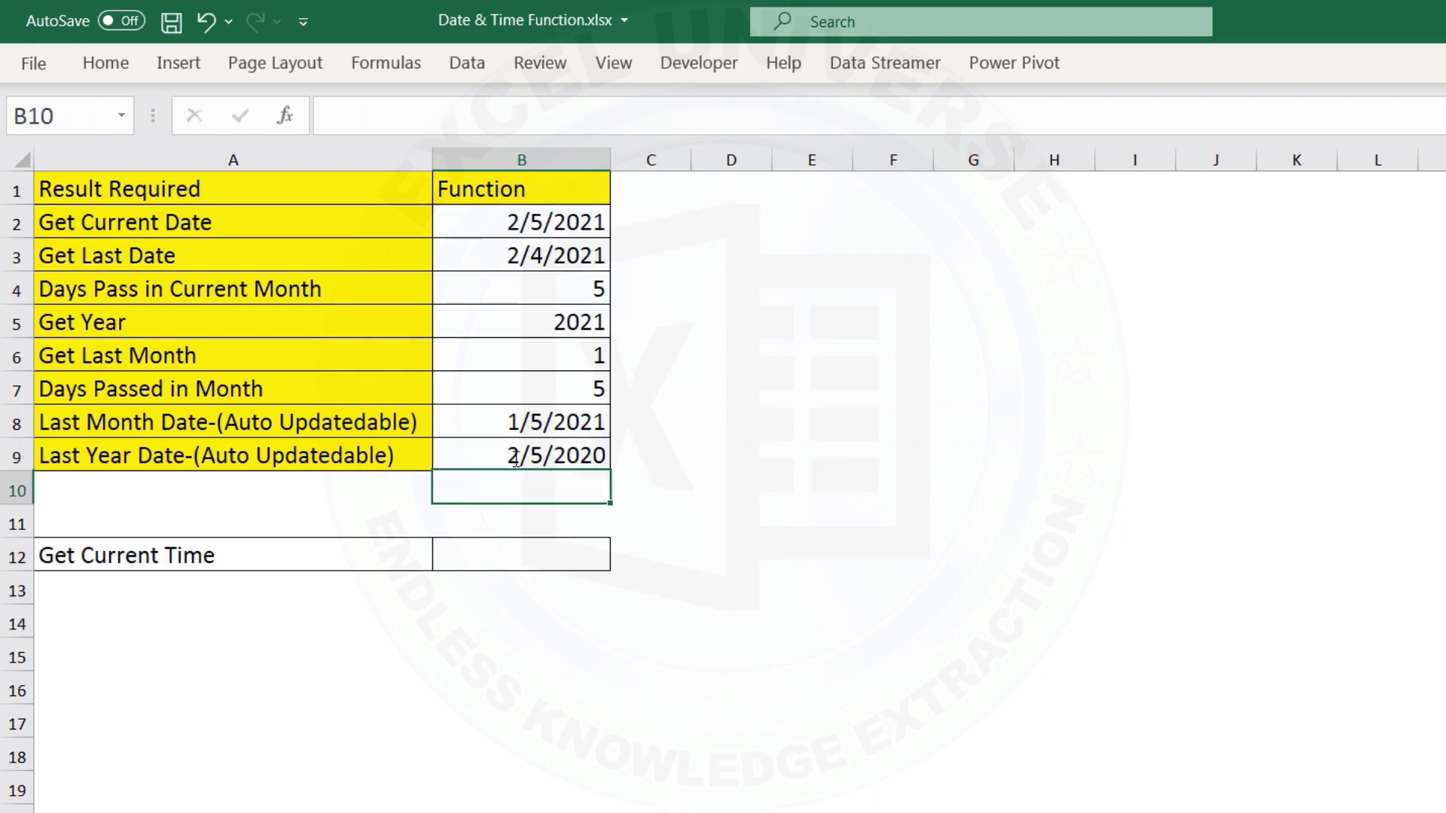
pyautogui.click(490, 454)
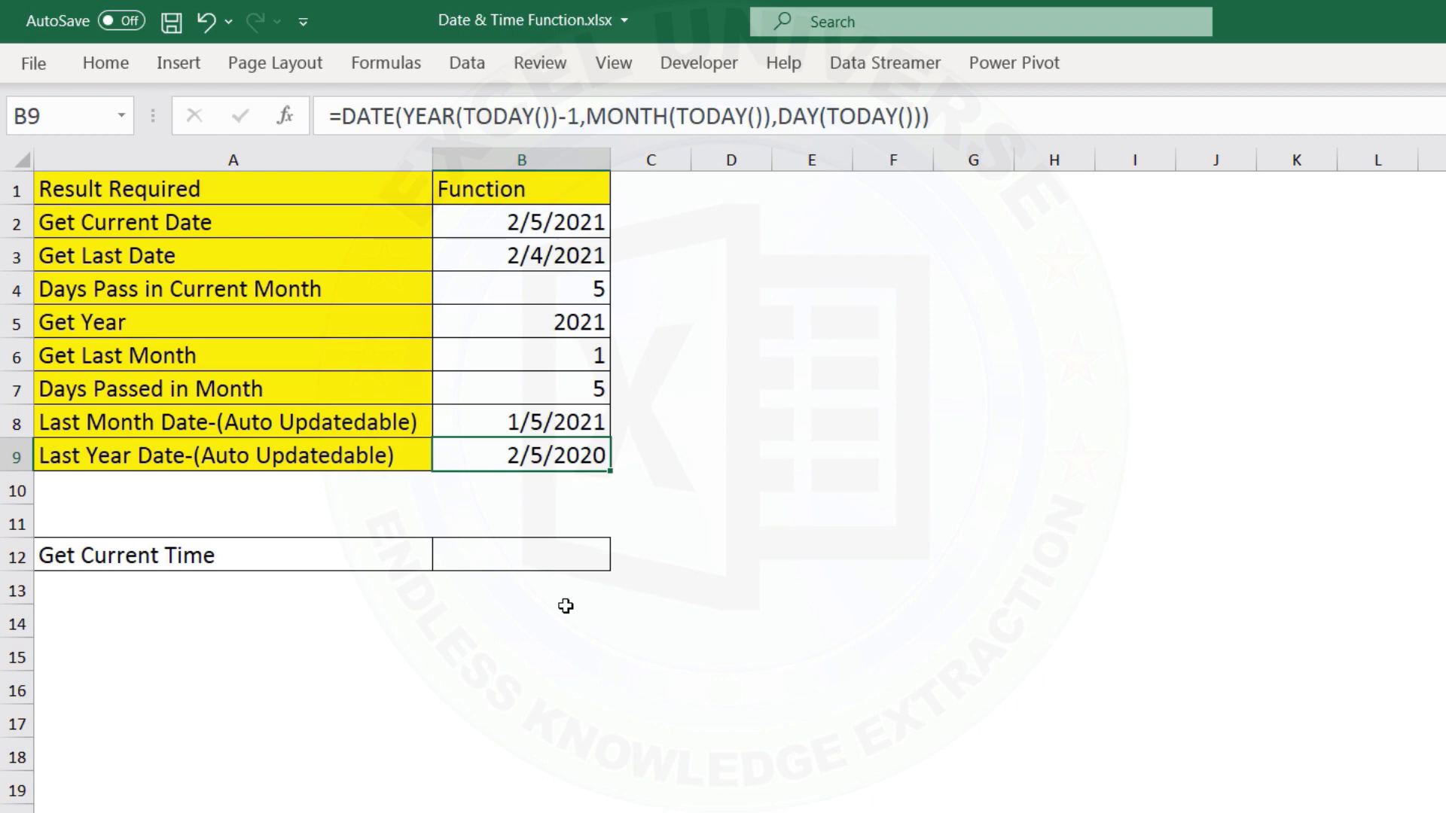
# Enter the formula =NOW() in cell B12 for Get Current Time
pyautogui.click(567, 559)
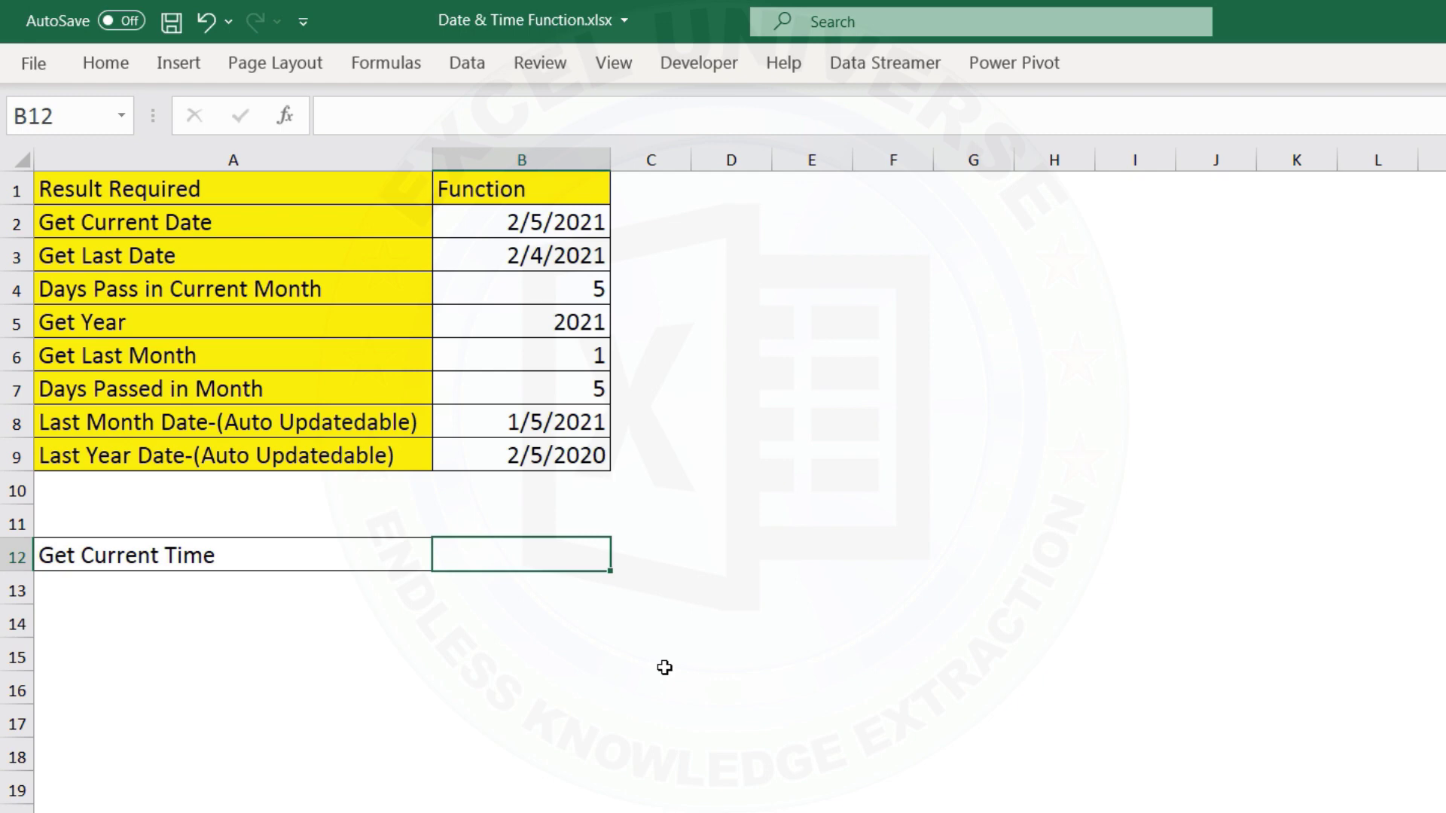
pyautogui.write('=now')
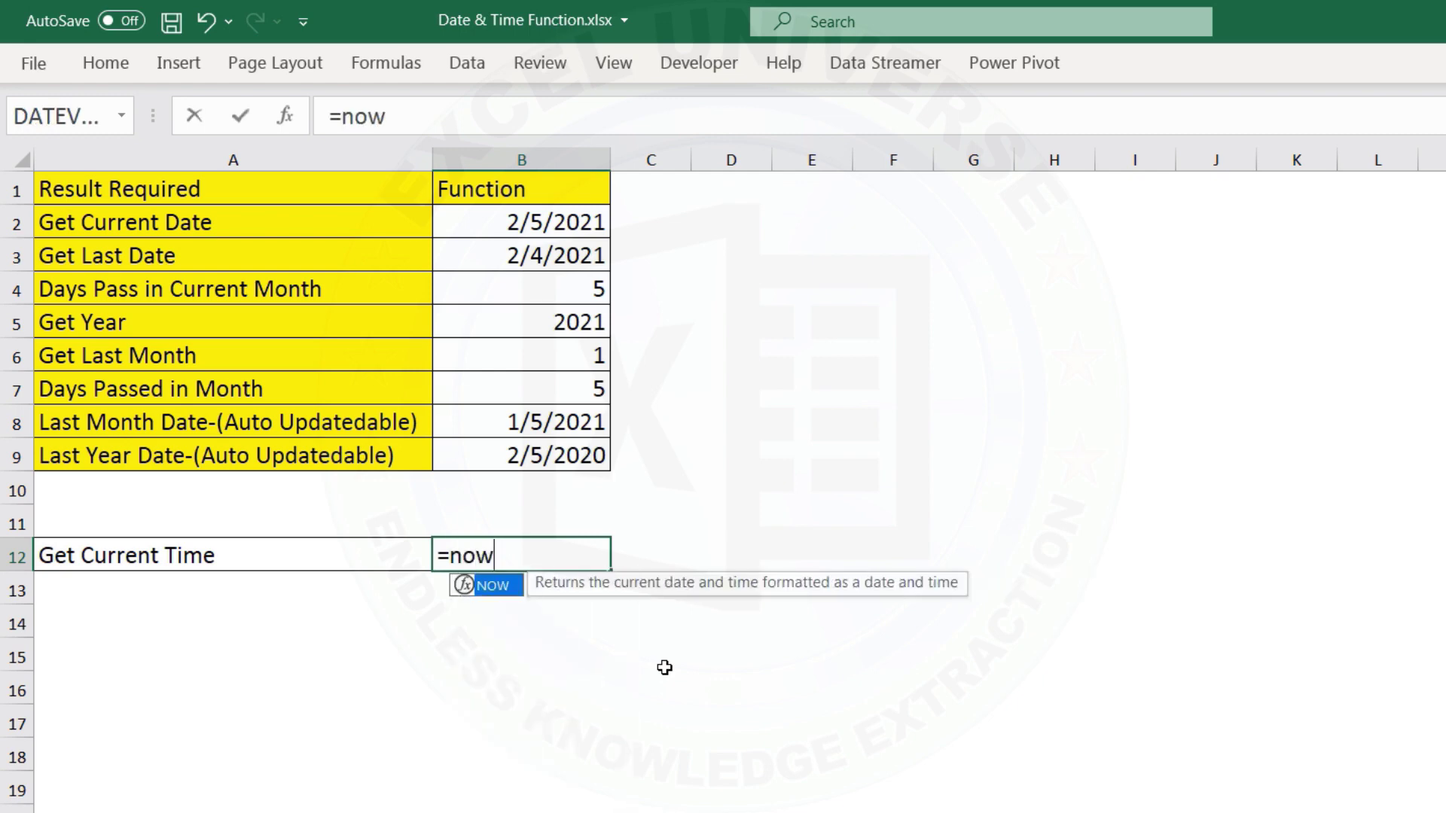
pyautogui.press('Tab')
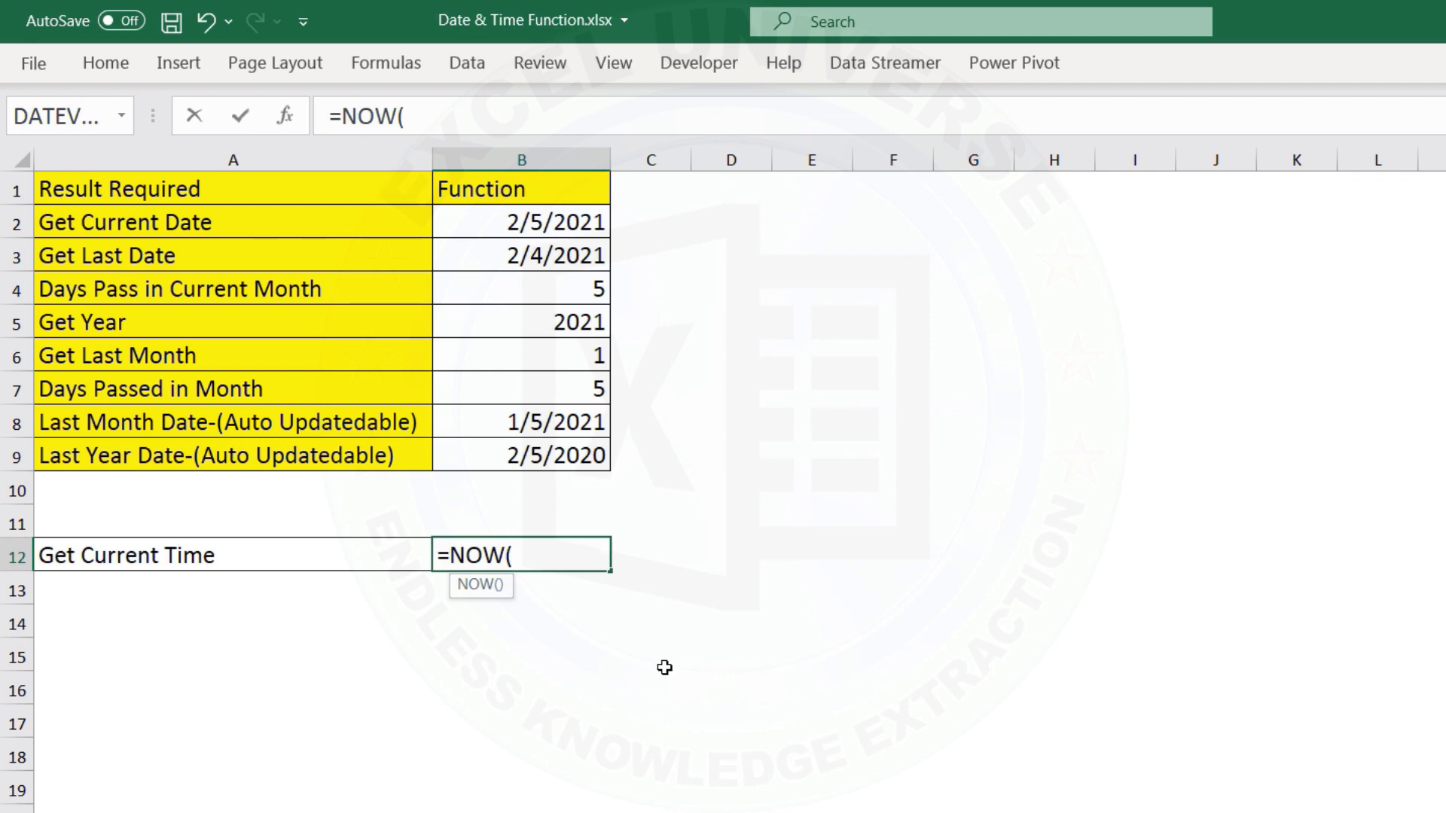
pyautogui.write(')')
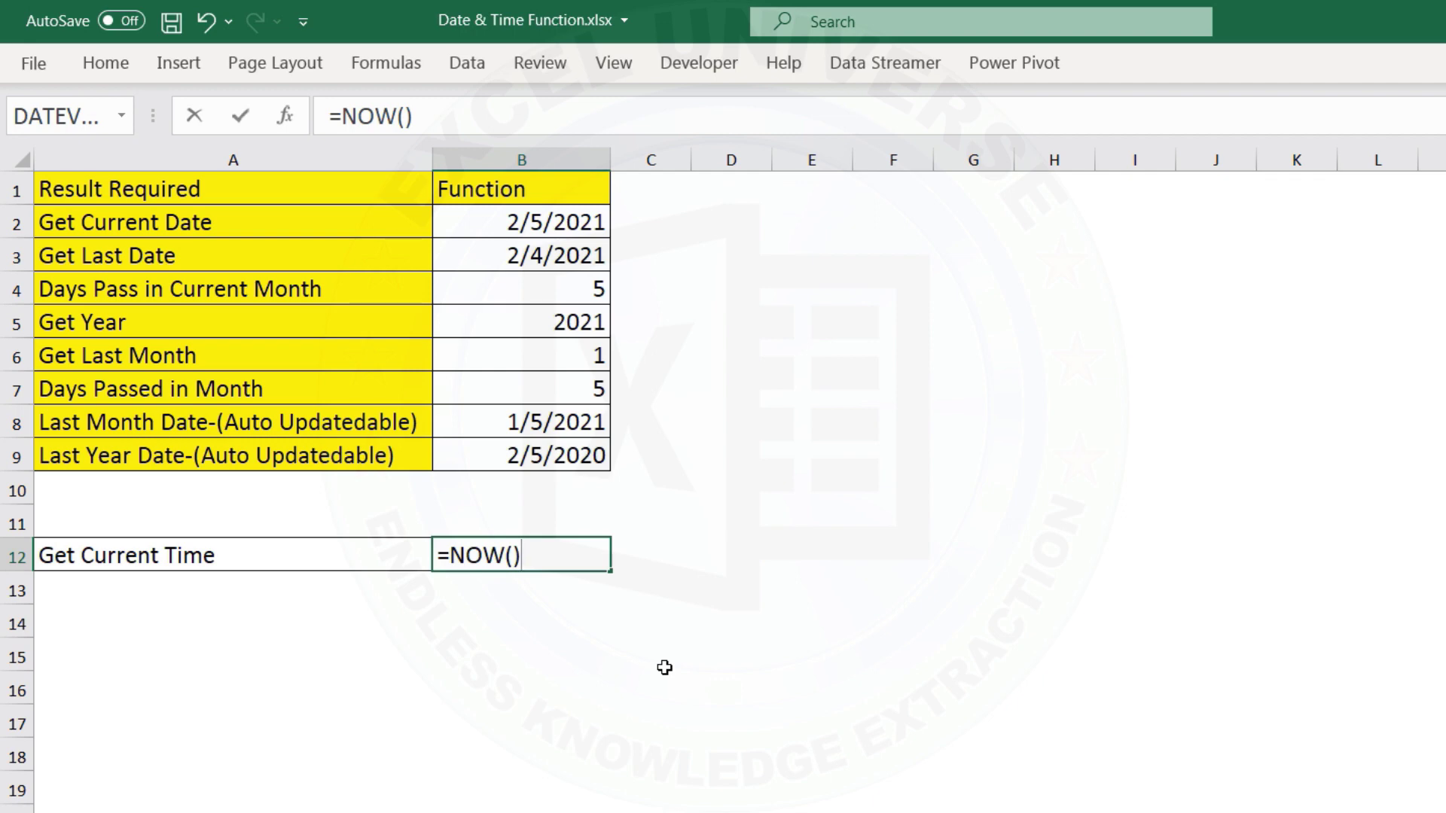
pyautogui.press('Return')
pyautogui.press('Up')
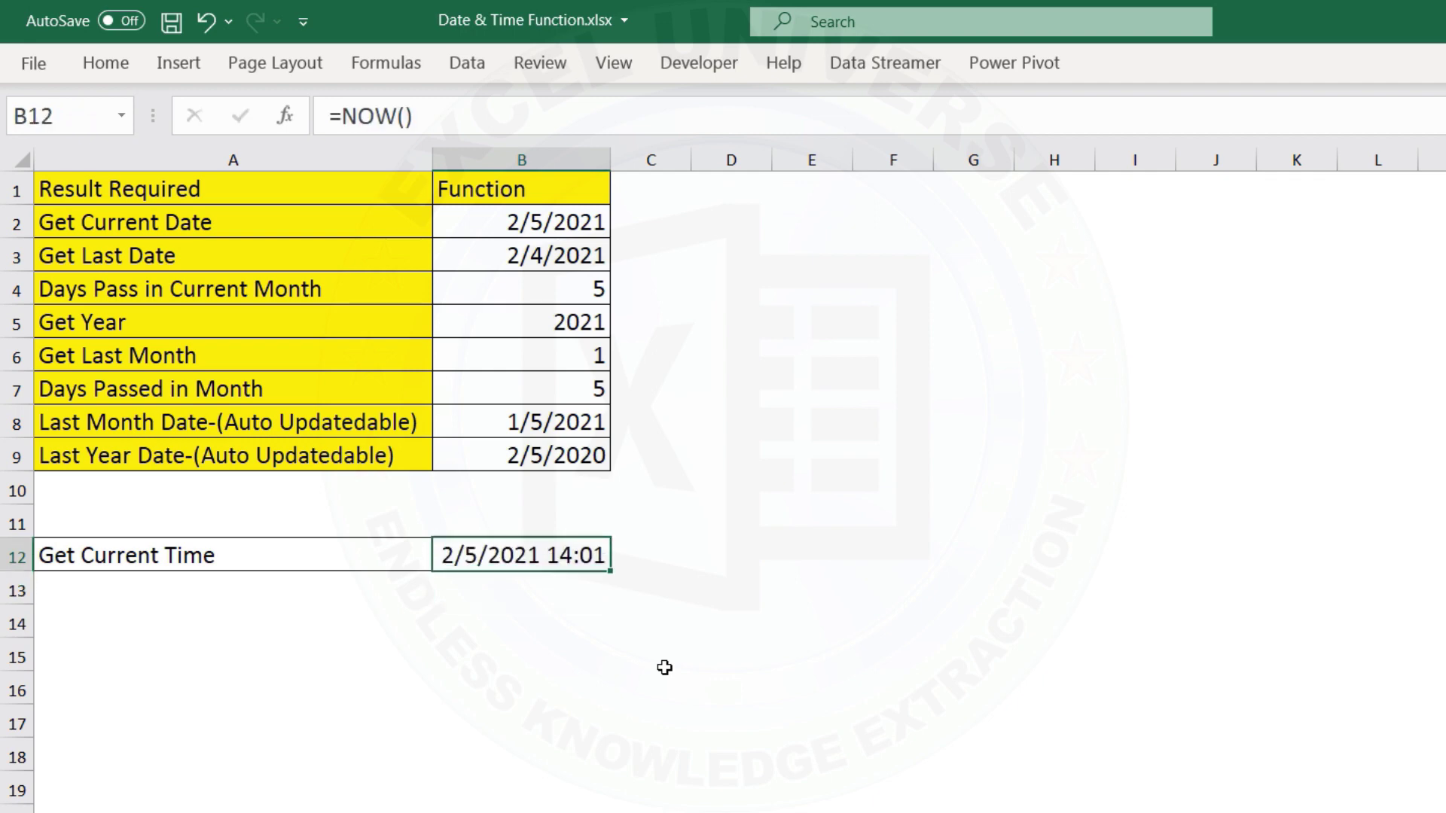
pyautogui.click(561, 623)
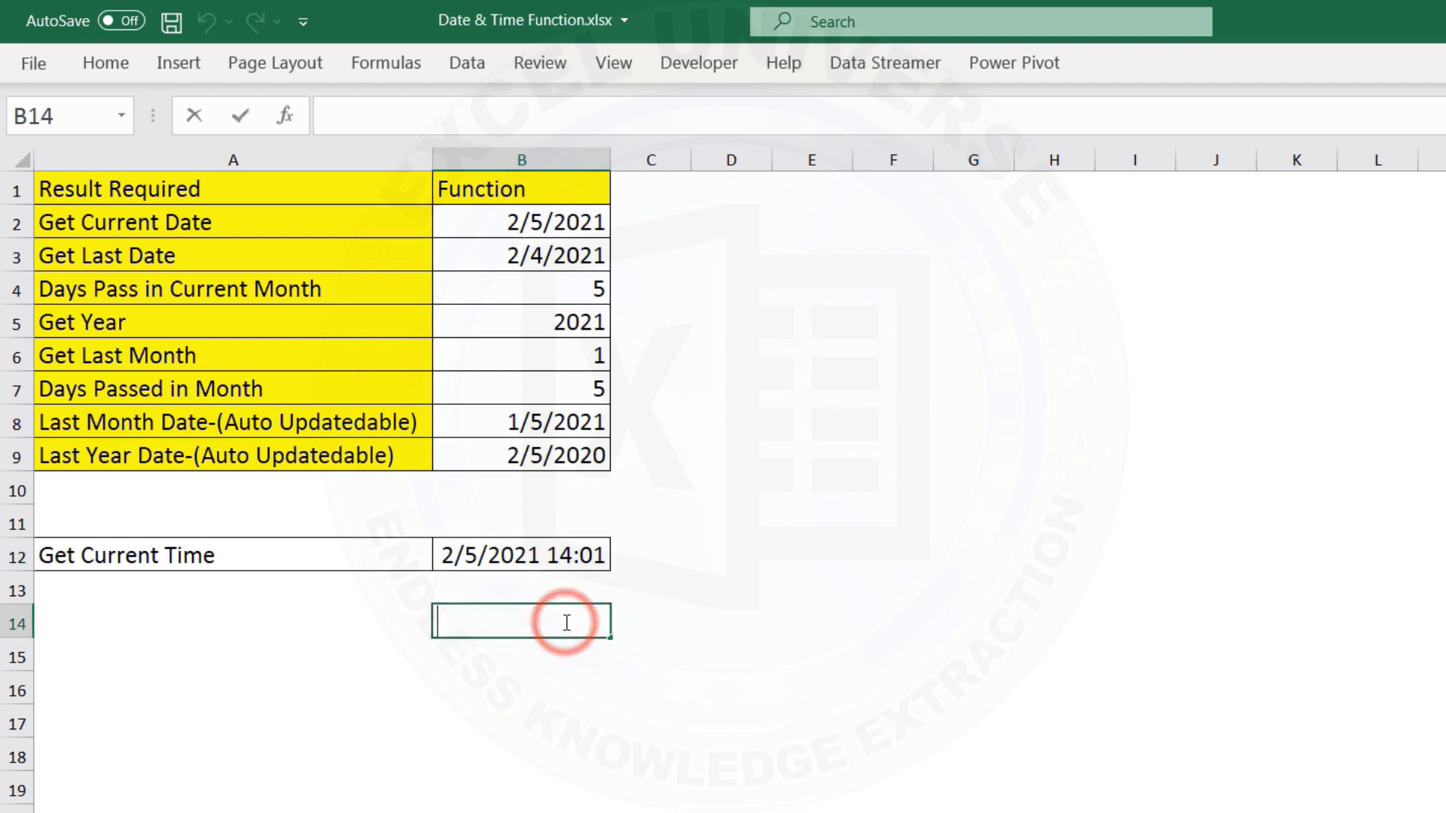
pyautogui.press('Down')
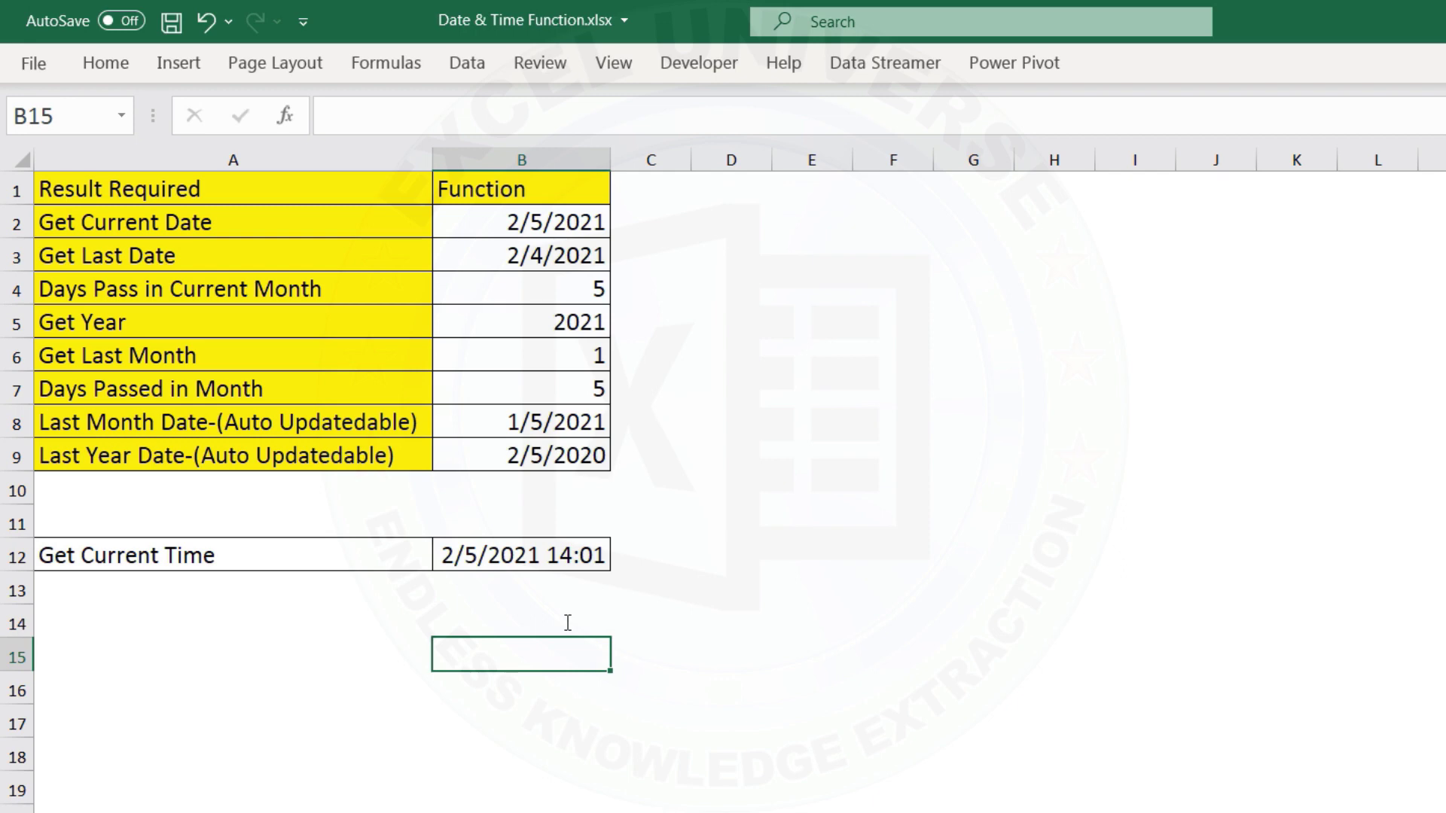
# Format the Get Current Time result in cell B12 as time only, in hours and minutes with AM/PM
pyautogui.press('Up')
pyautogui.press('Up')
pyautogui.press('Down')
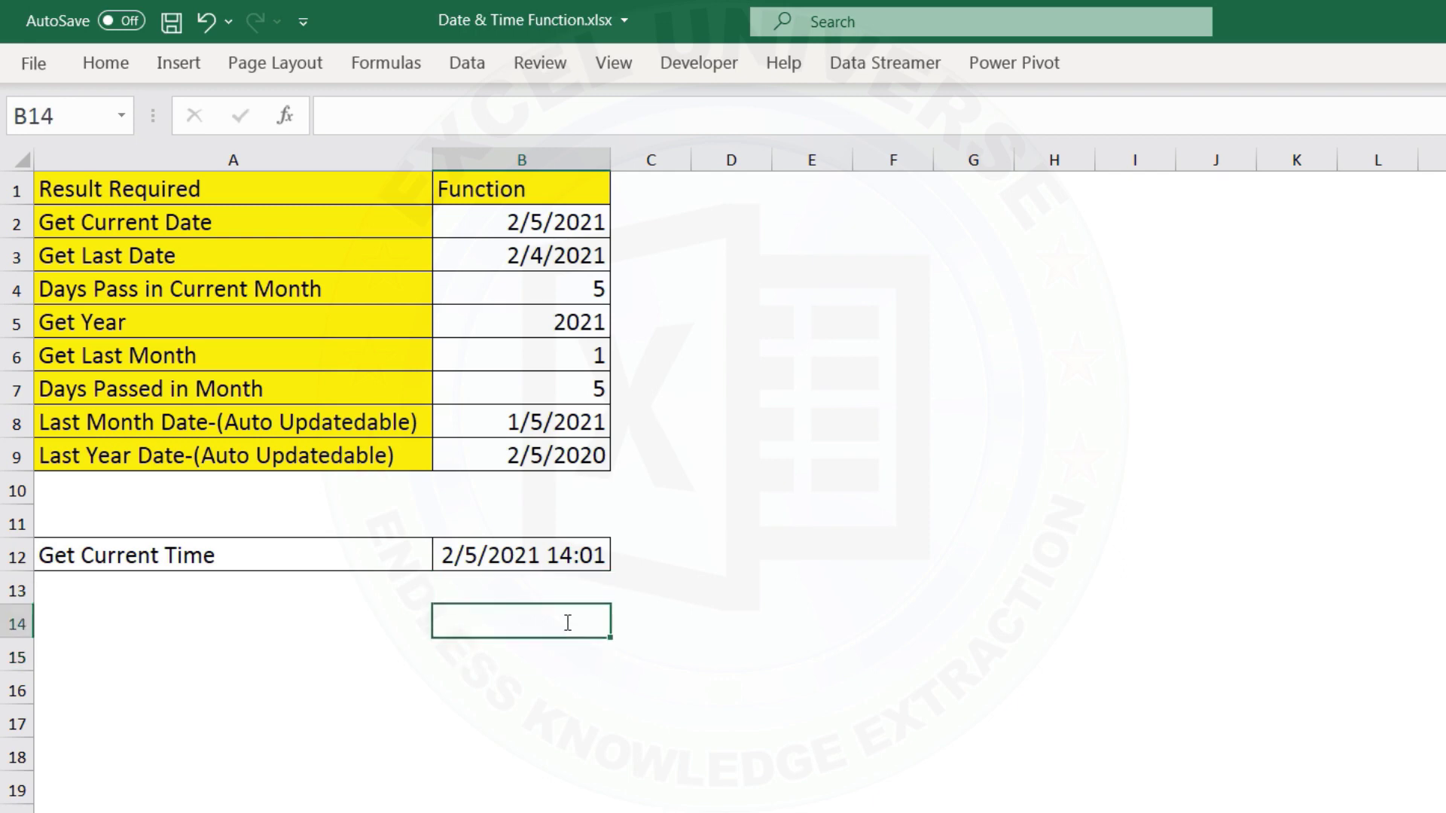
pyautogui.click(553, 553)
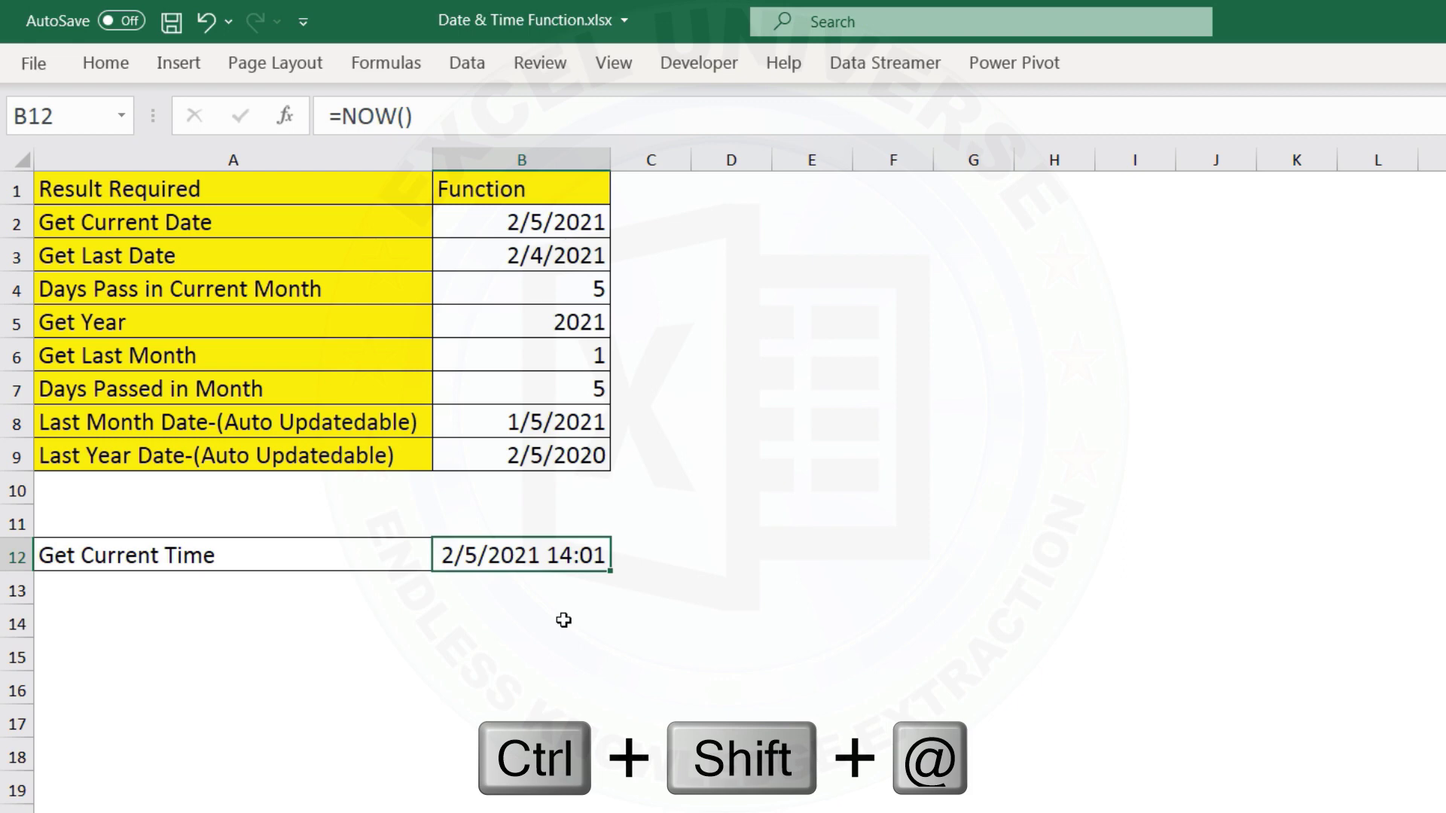
pyautogui.hotkey('ctrl', 'shift', '2')
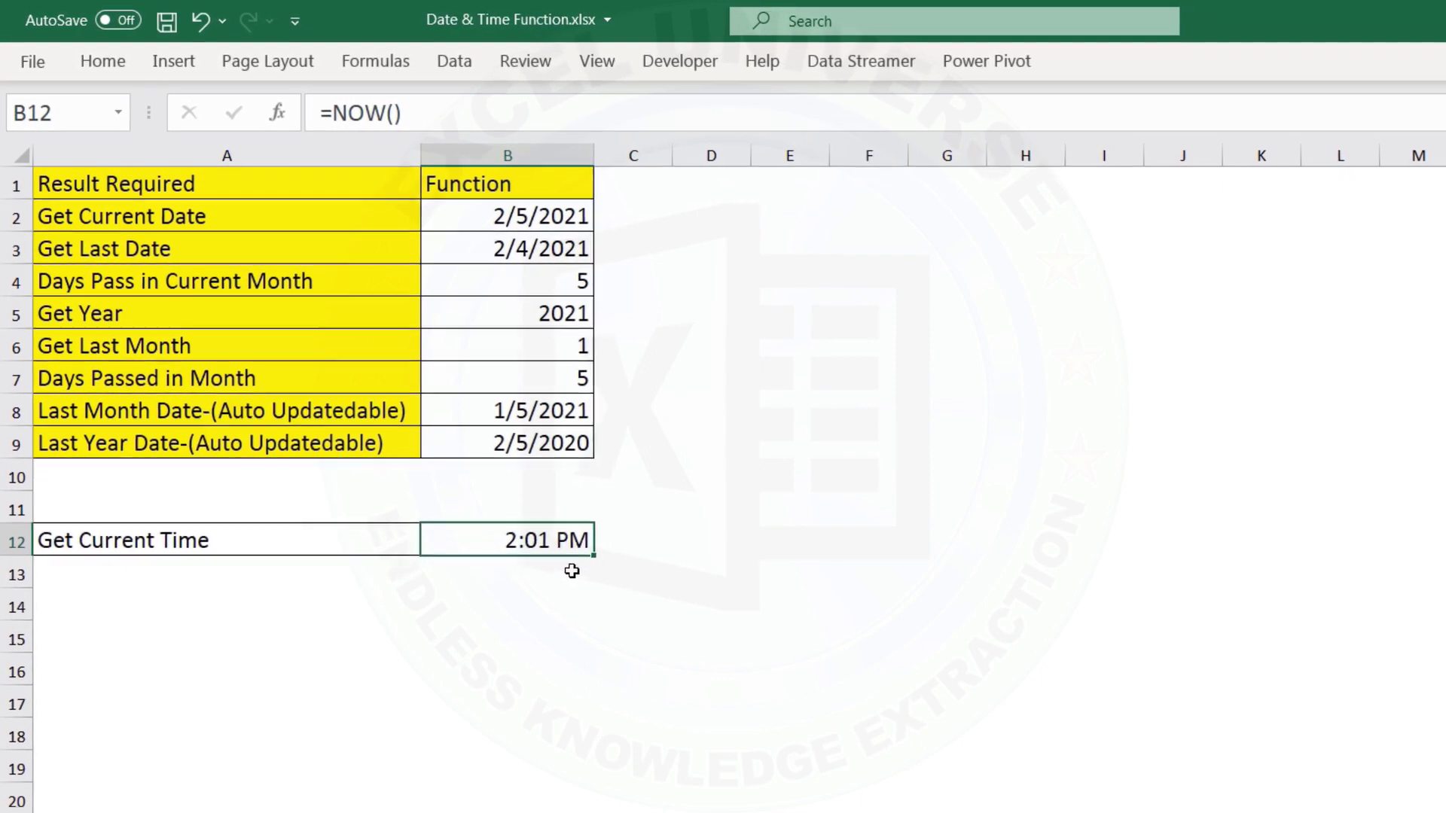
pyautogui.click(667, 579)
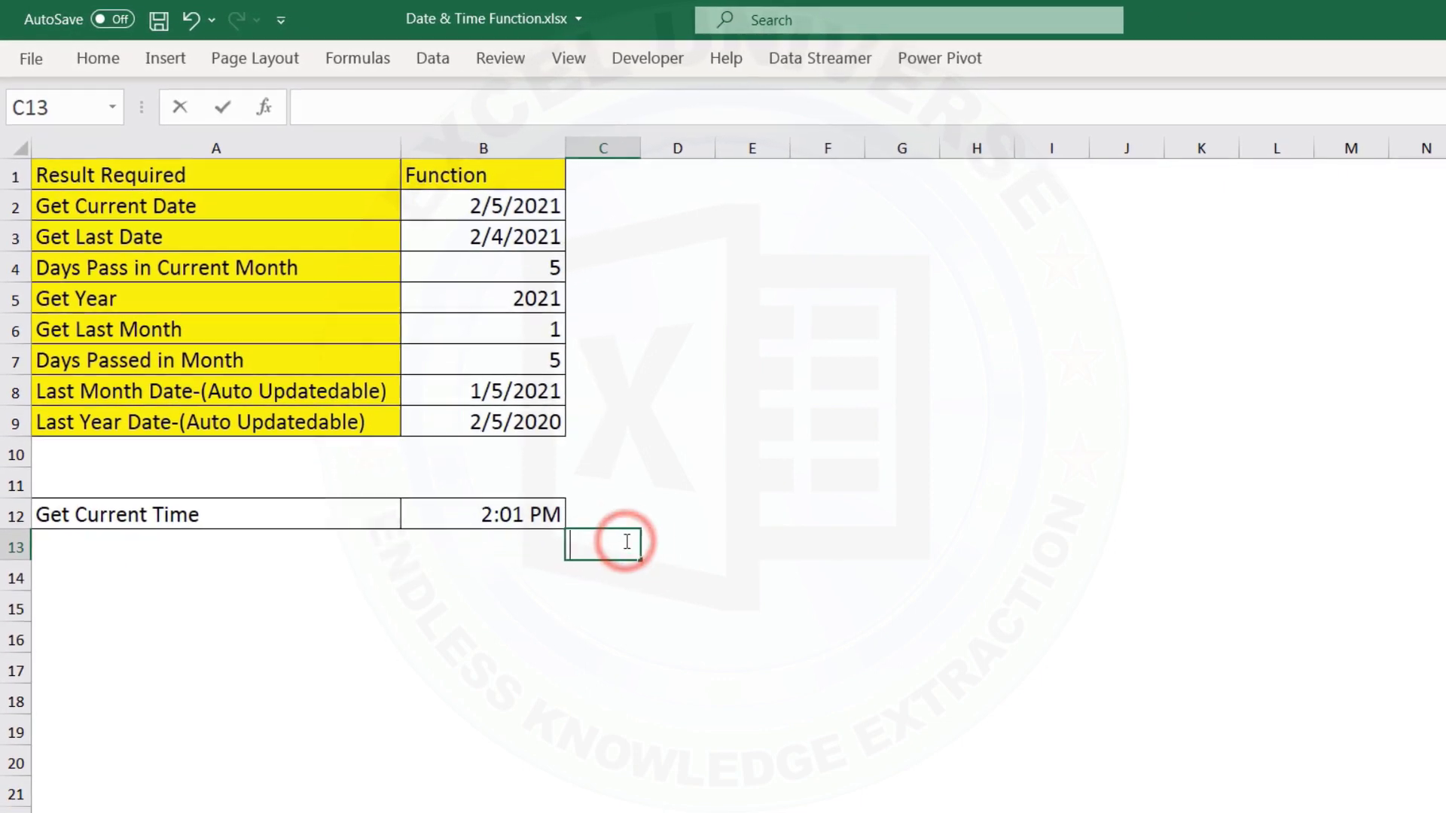
pyautogui.click(642, 599)
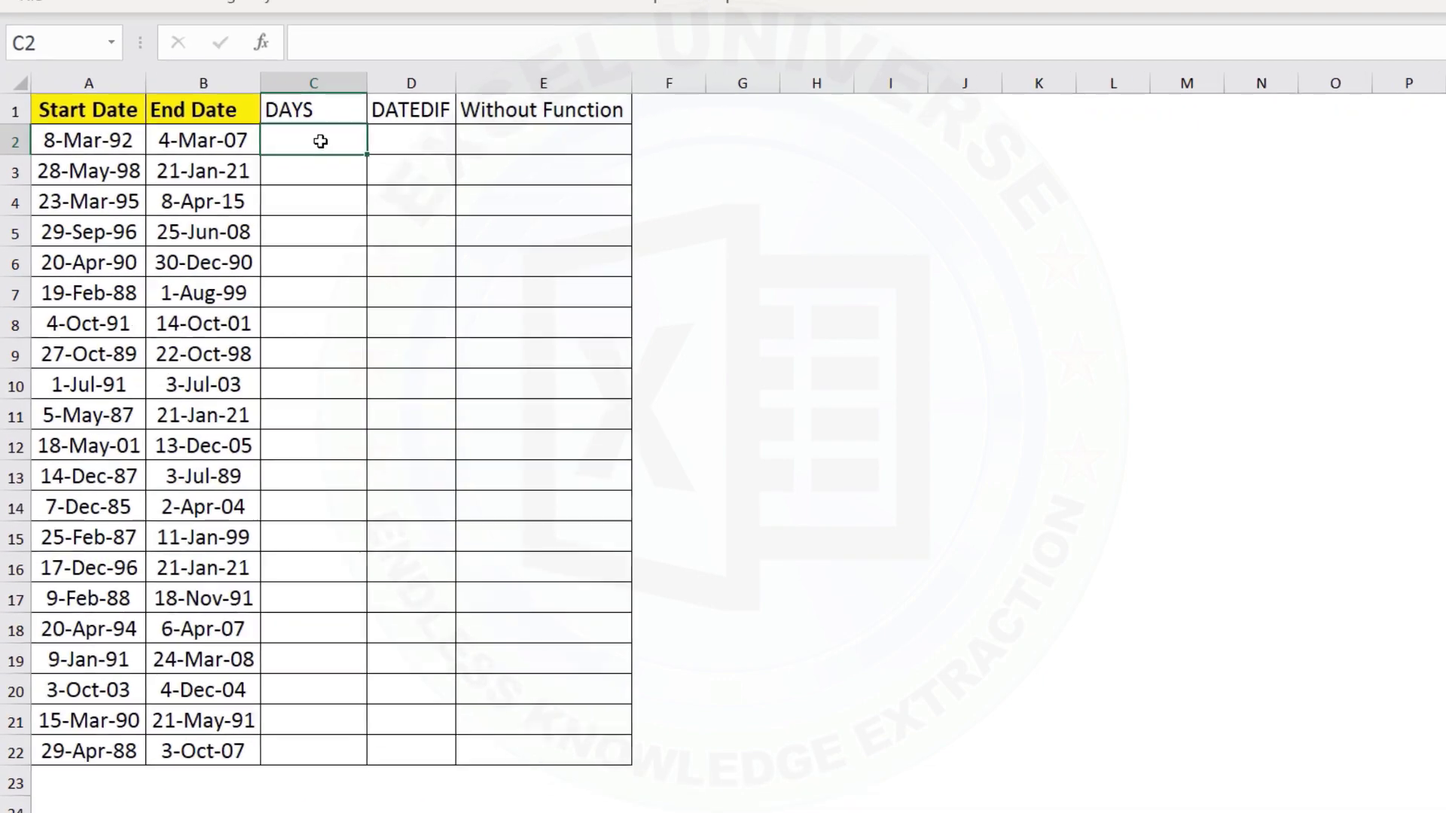
# Enter the formula =DAYS(B2,A2) in cell C2 to count the days between the start and end dates
pyautogui.write('=days')
pyautogui.press('Tab')
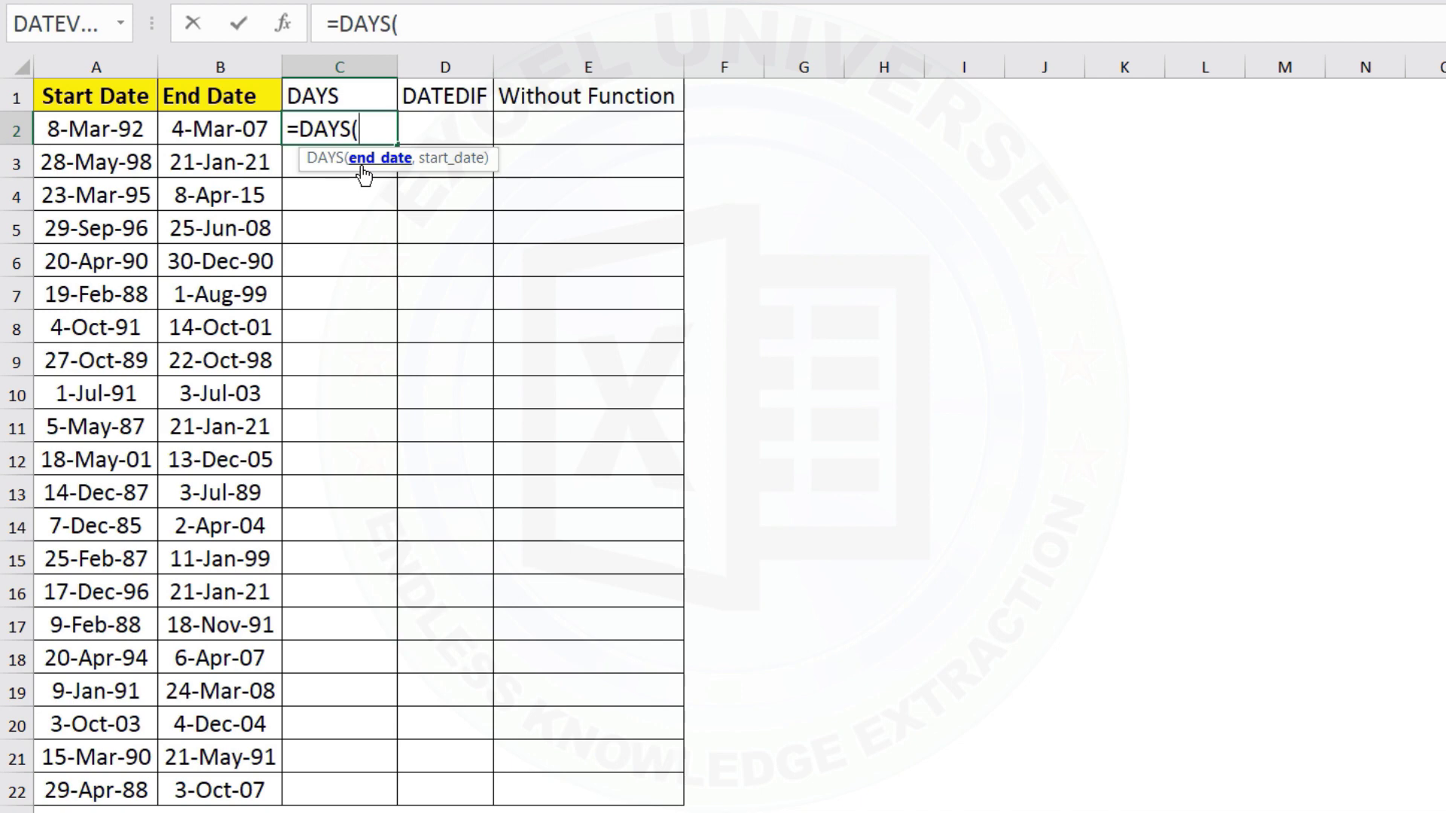
pyautogui.click(231, 131)
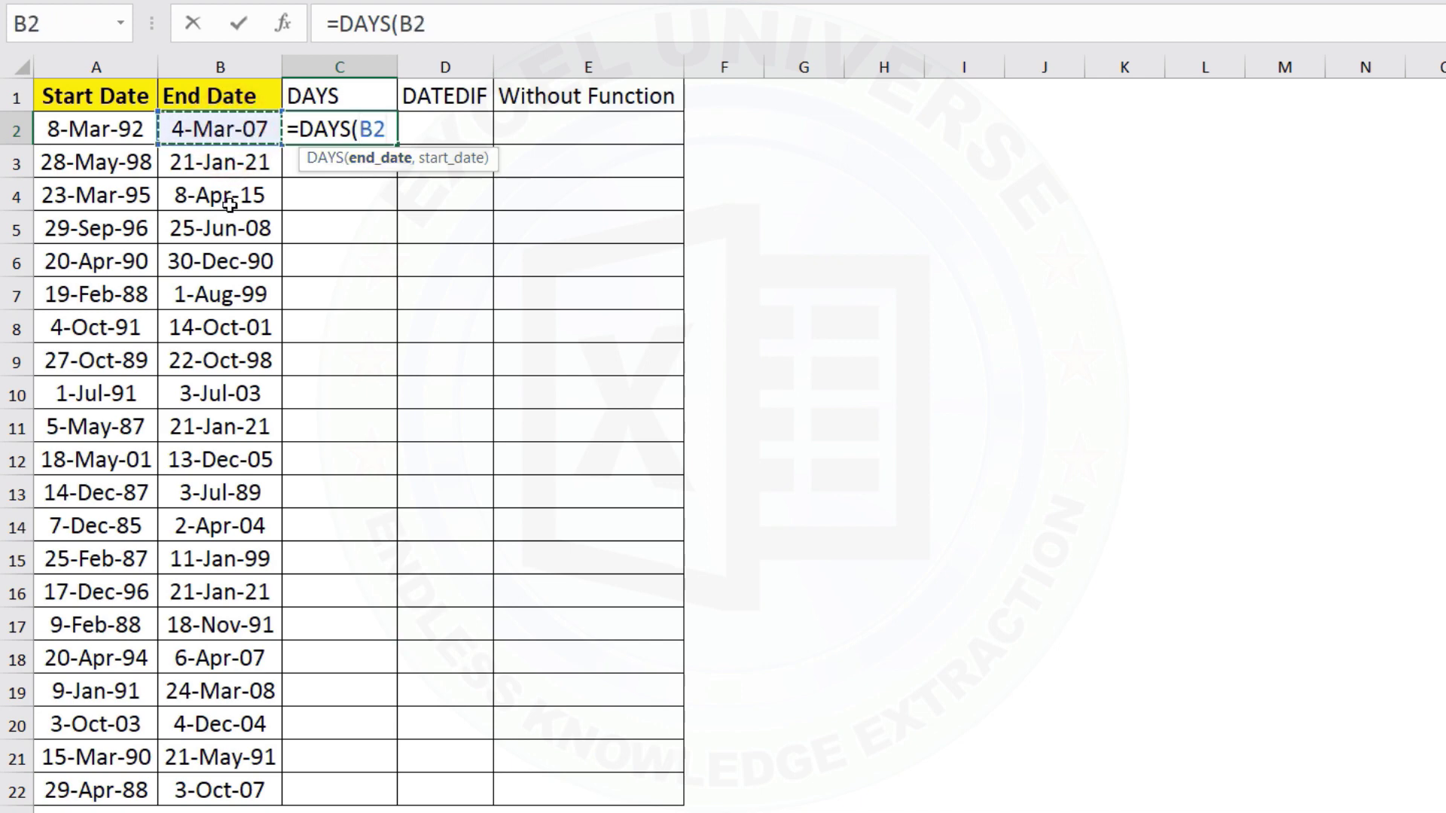
pyautogui.write(',')
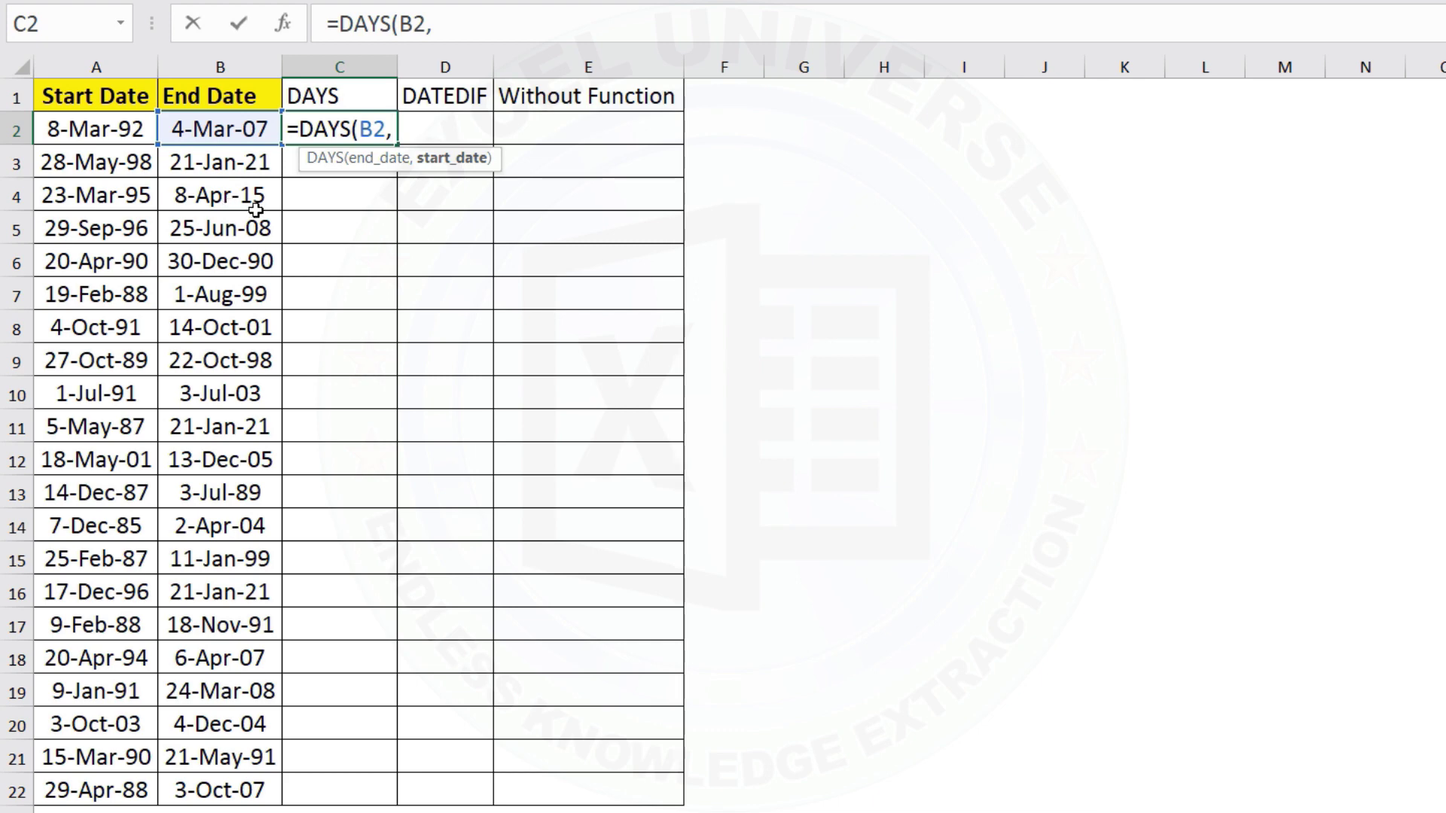
pyautogui.click(101, 131)
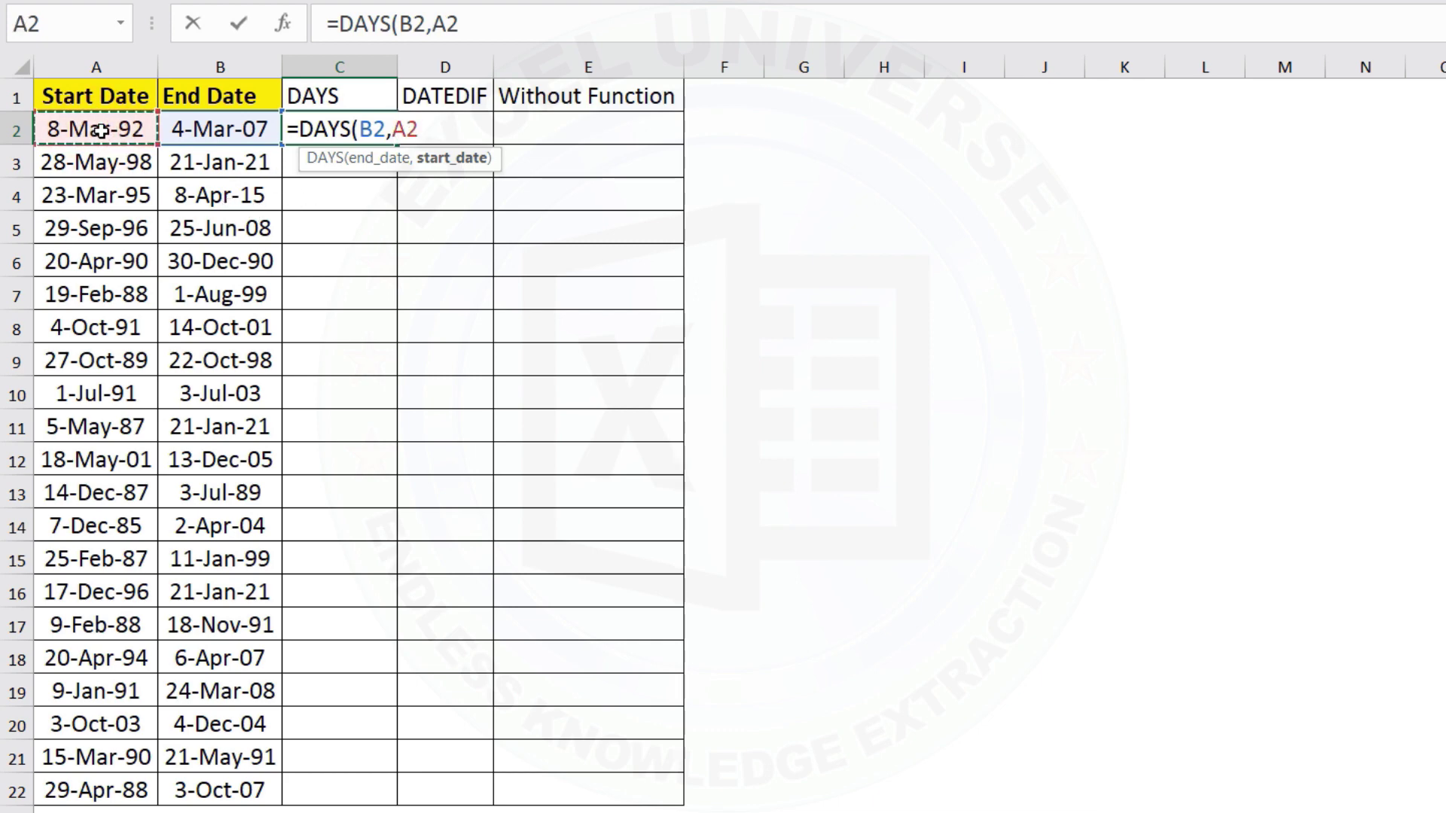
pyautogui.write(')')
pyautogui.press('Return')
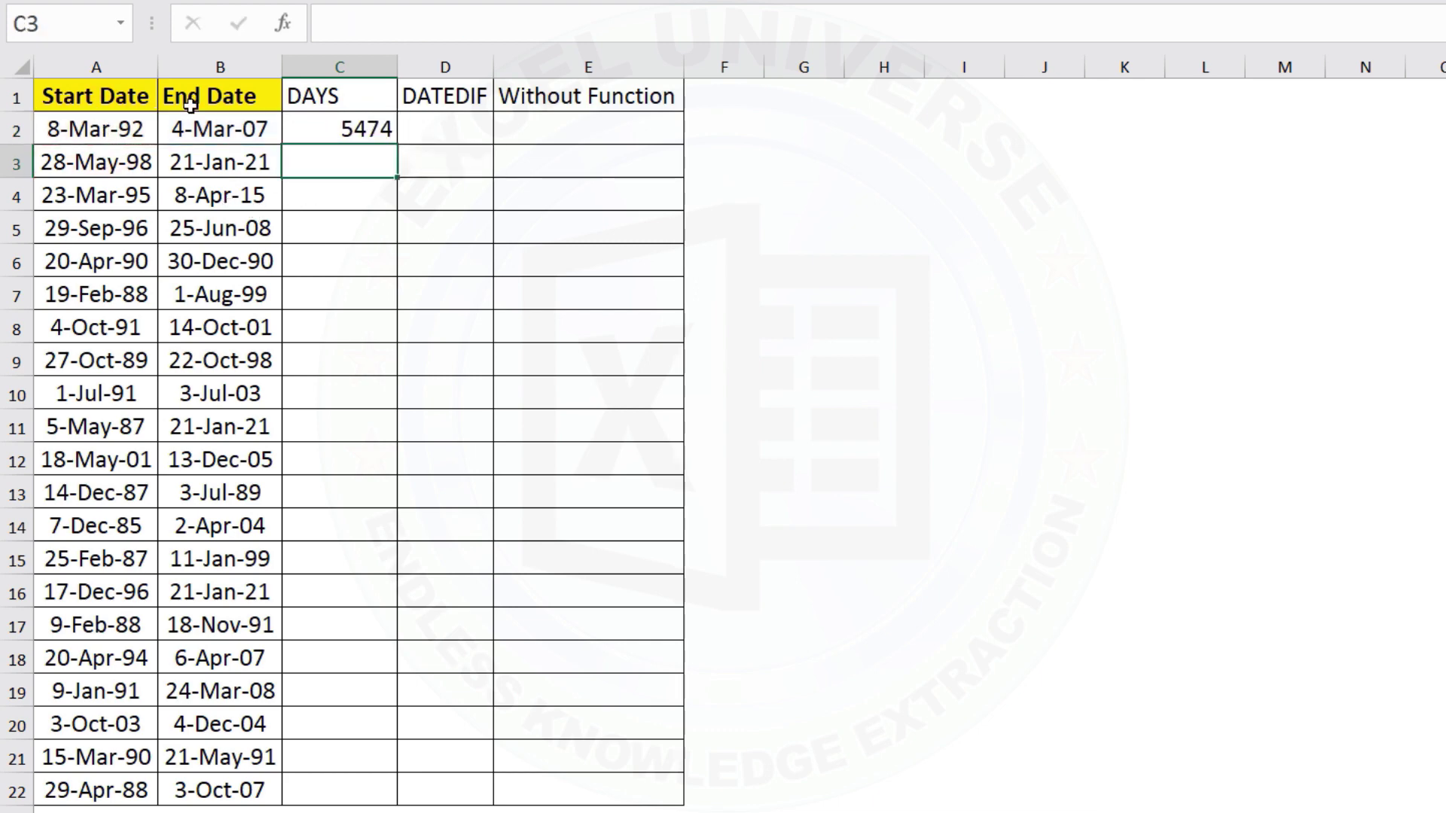
# Fill the DAYS formula from cell C2 down the column to row 22
pyautogui.click(363, 134)
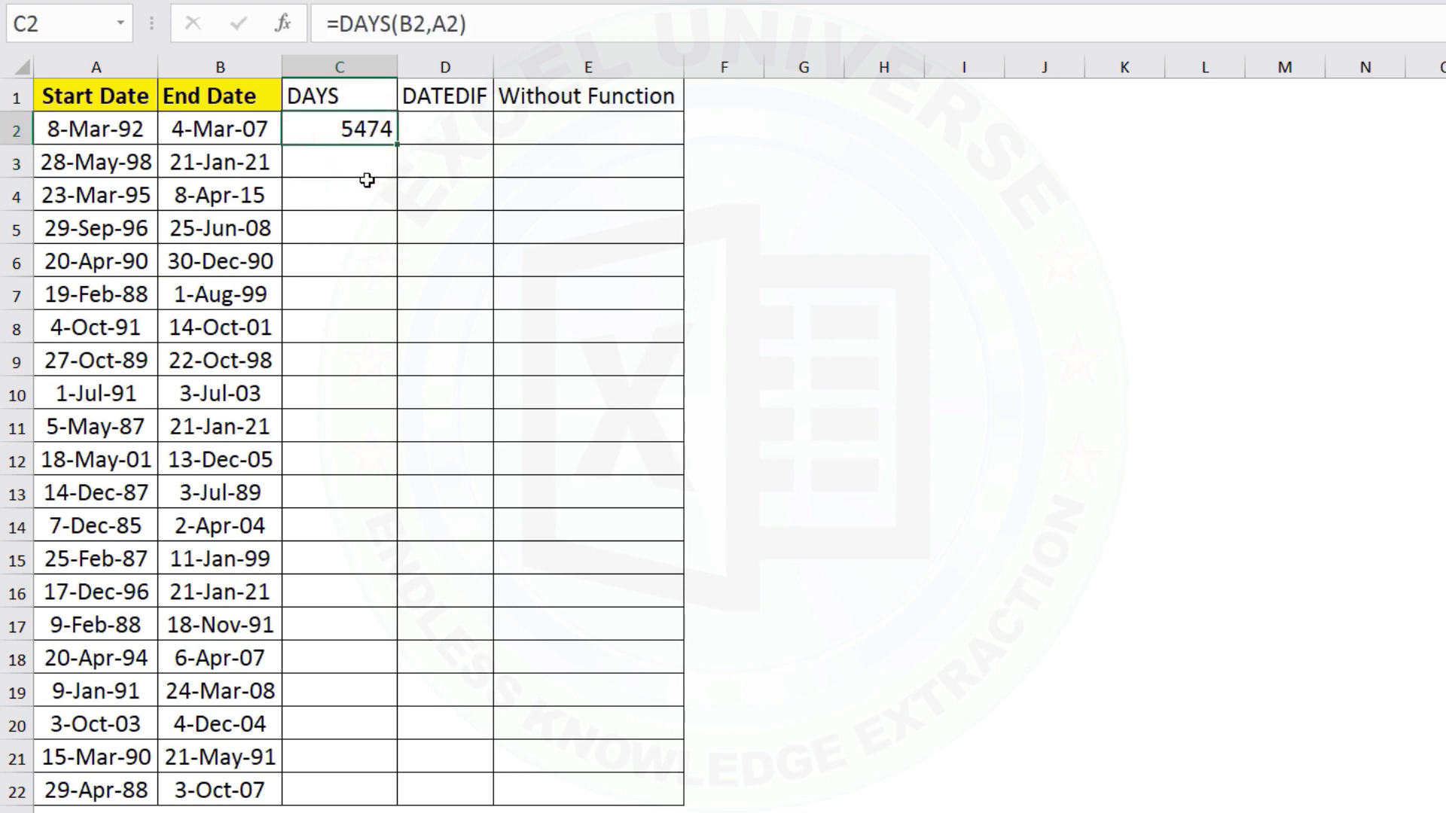
pyautogui.moveTo(84, 131); pyautogui.dragTo(213, 129)
pyautogui.click(392, 127)
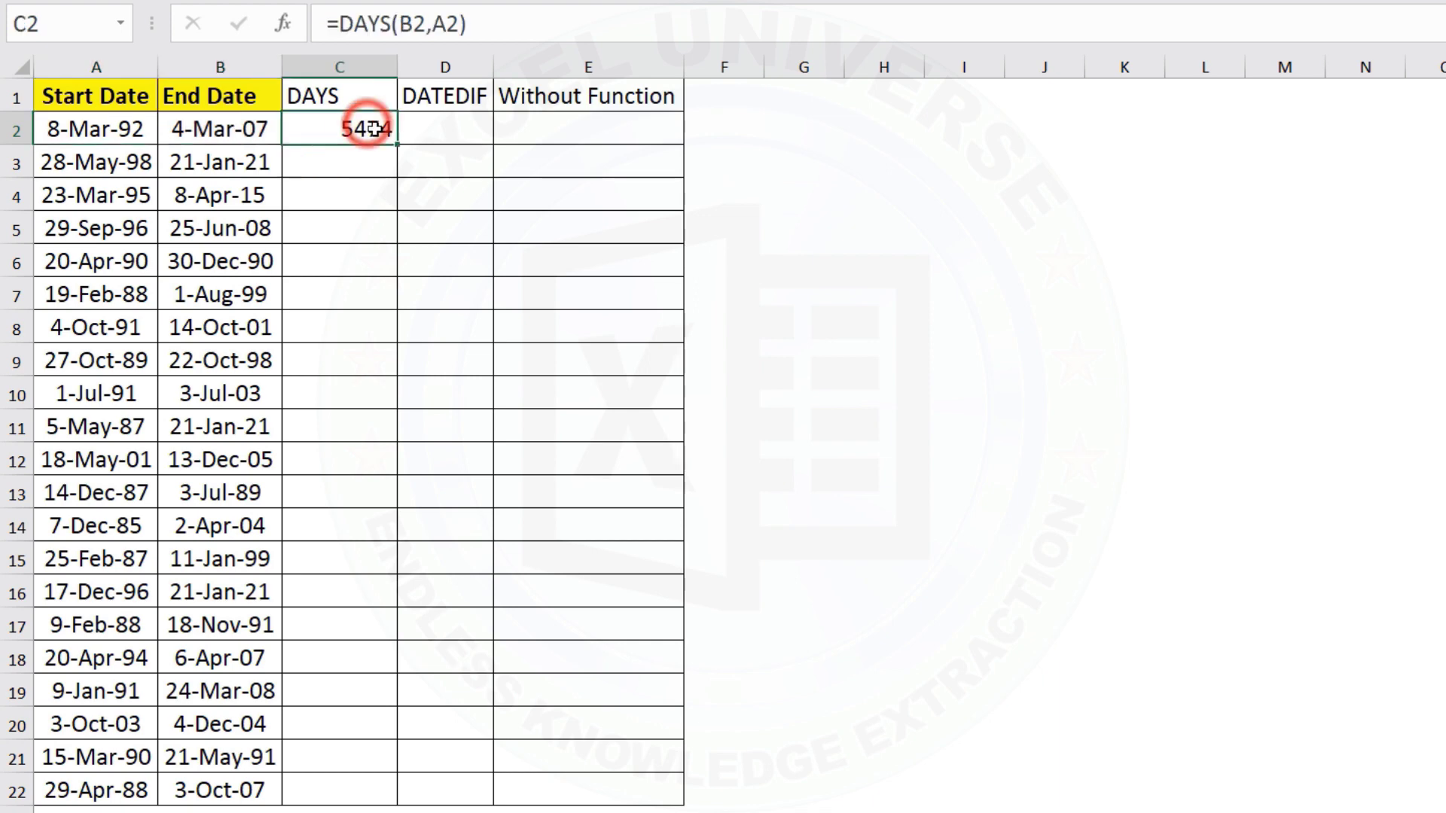
pyautogui.doubleClick(400, 143)
# Enter the formula =DATEDIF(A2,B2,"d") in cell D2 to get the date difference in days
pyautogui.click(422, 125)
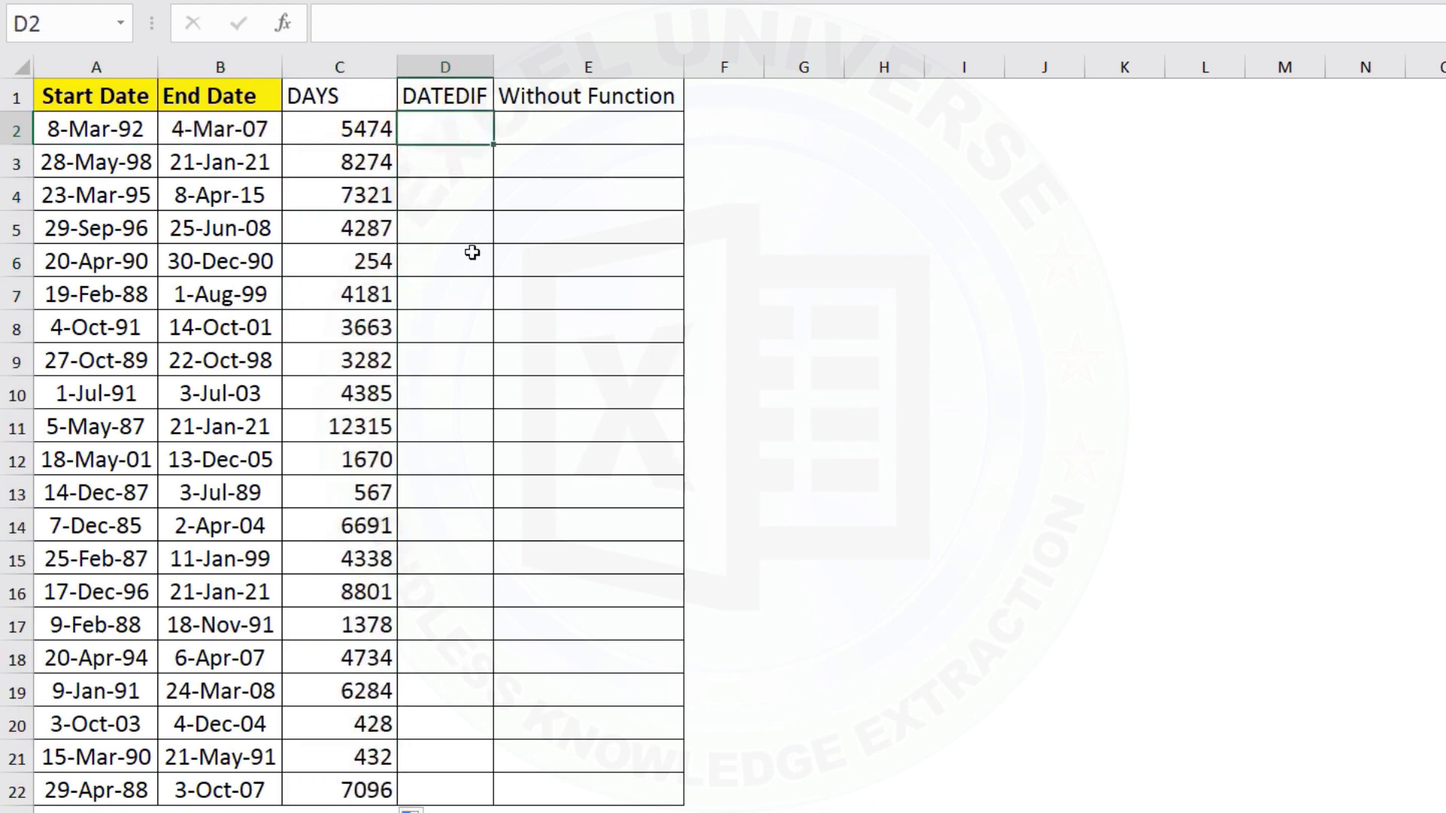
pyautogui.write('=d')
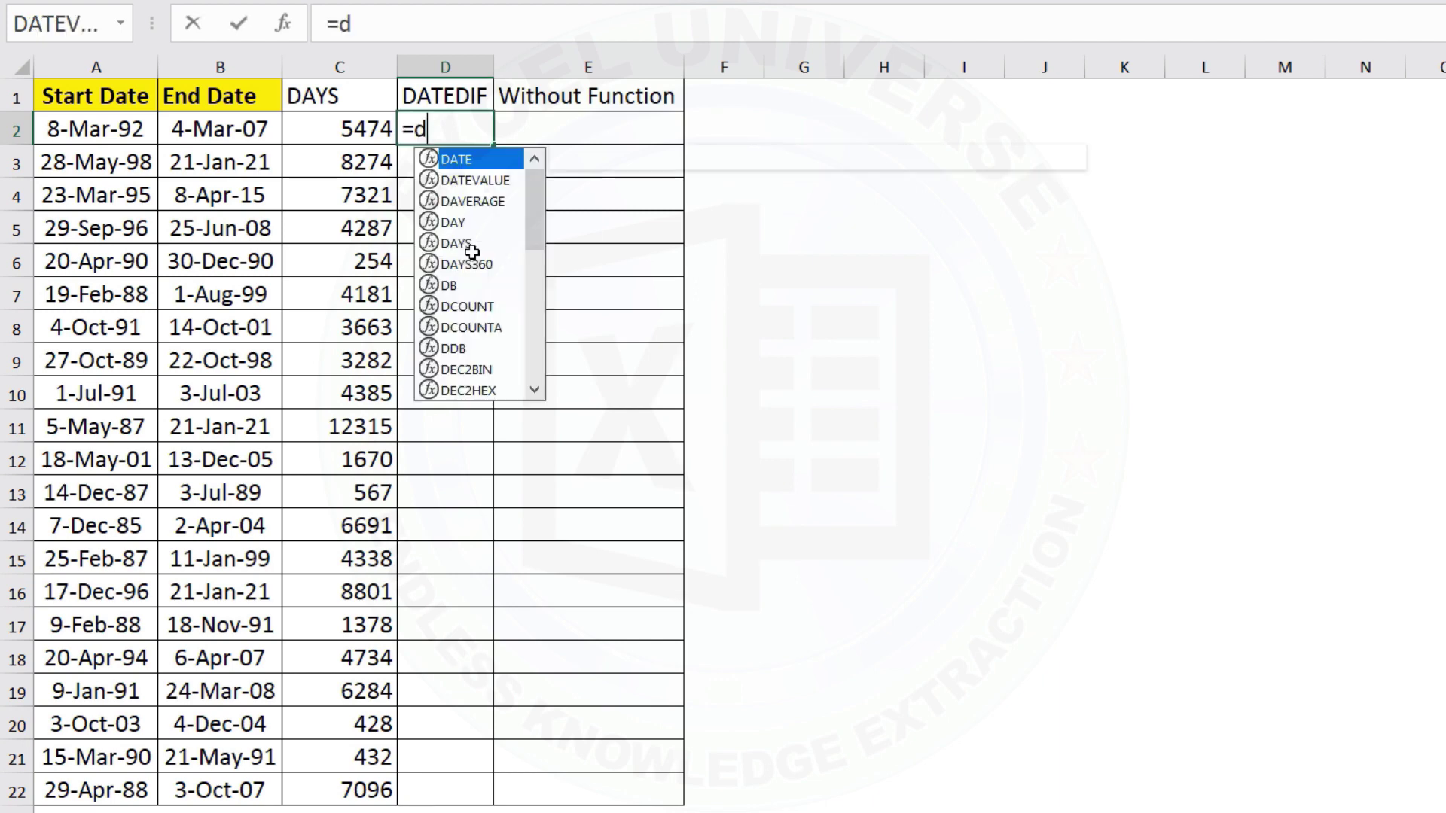
pyautogui.write('atedif(')
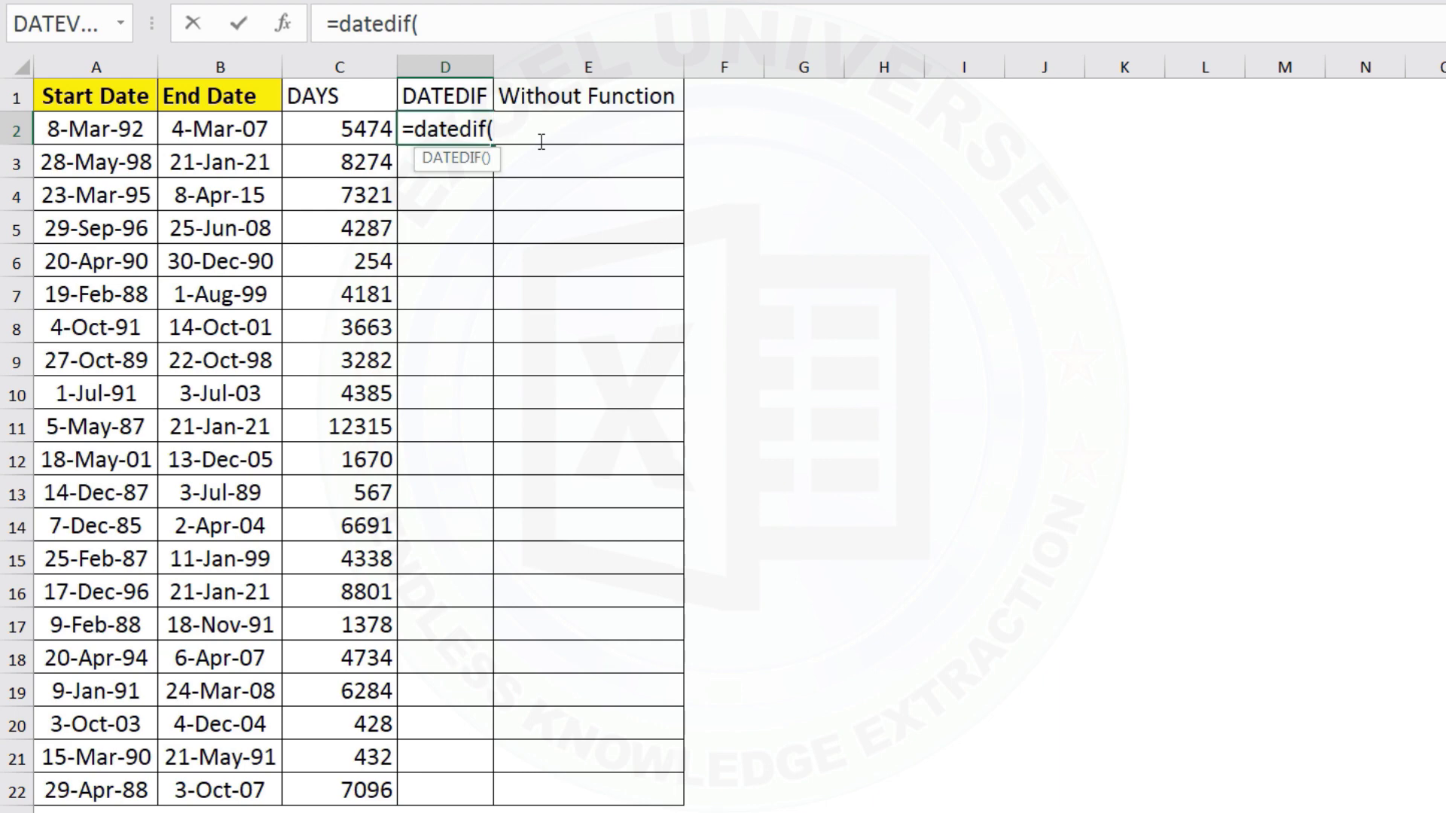
pyautogui.click(118, 130)
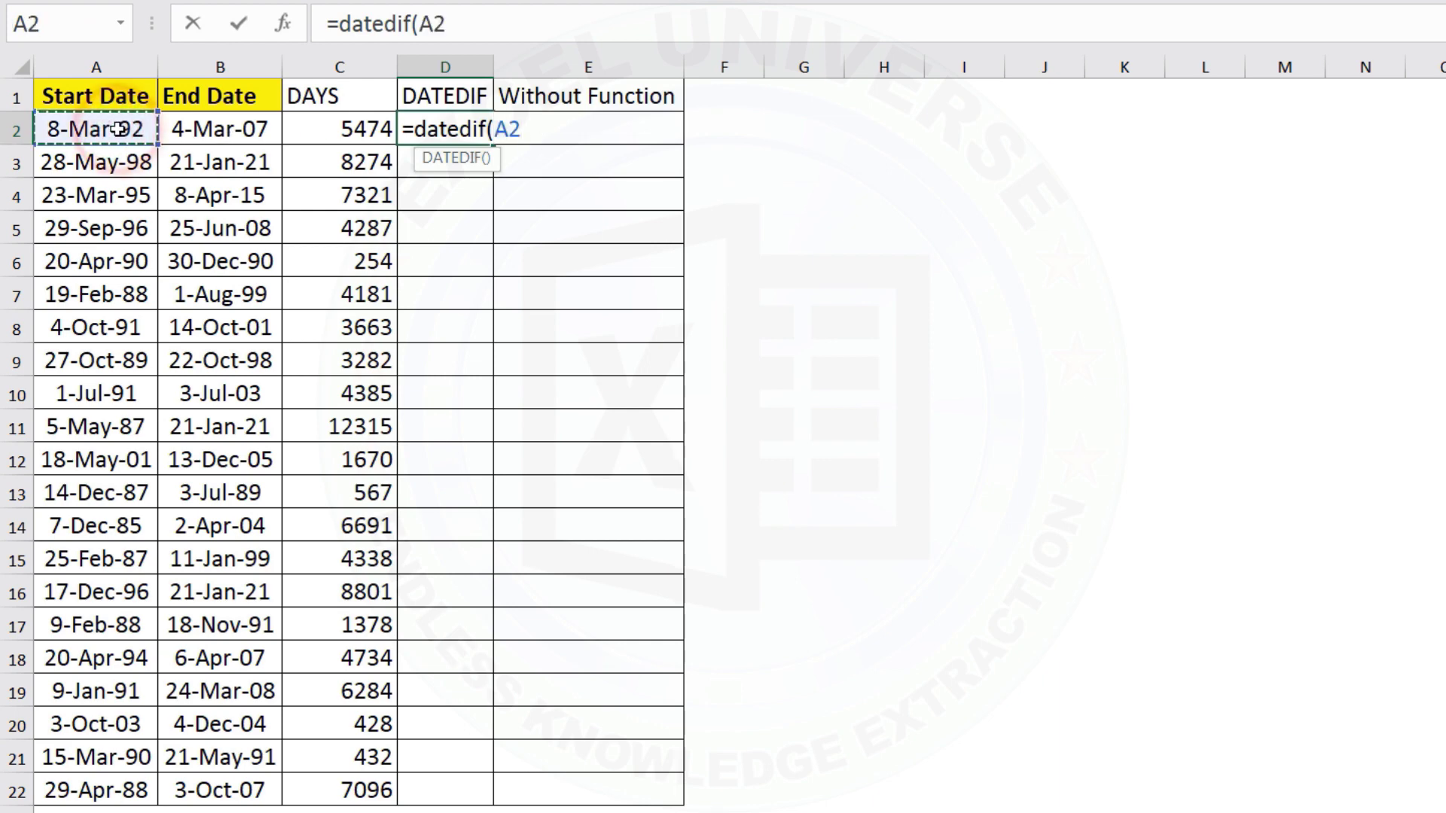
pyautogui.write(',')
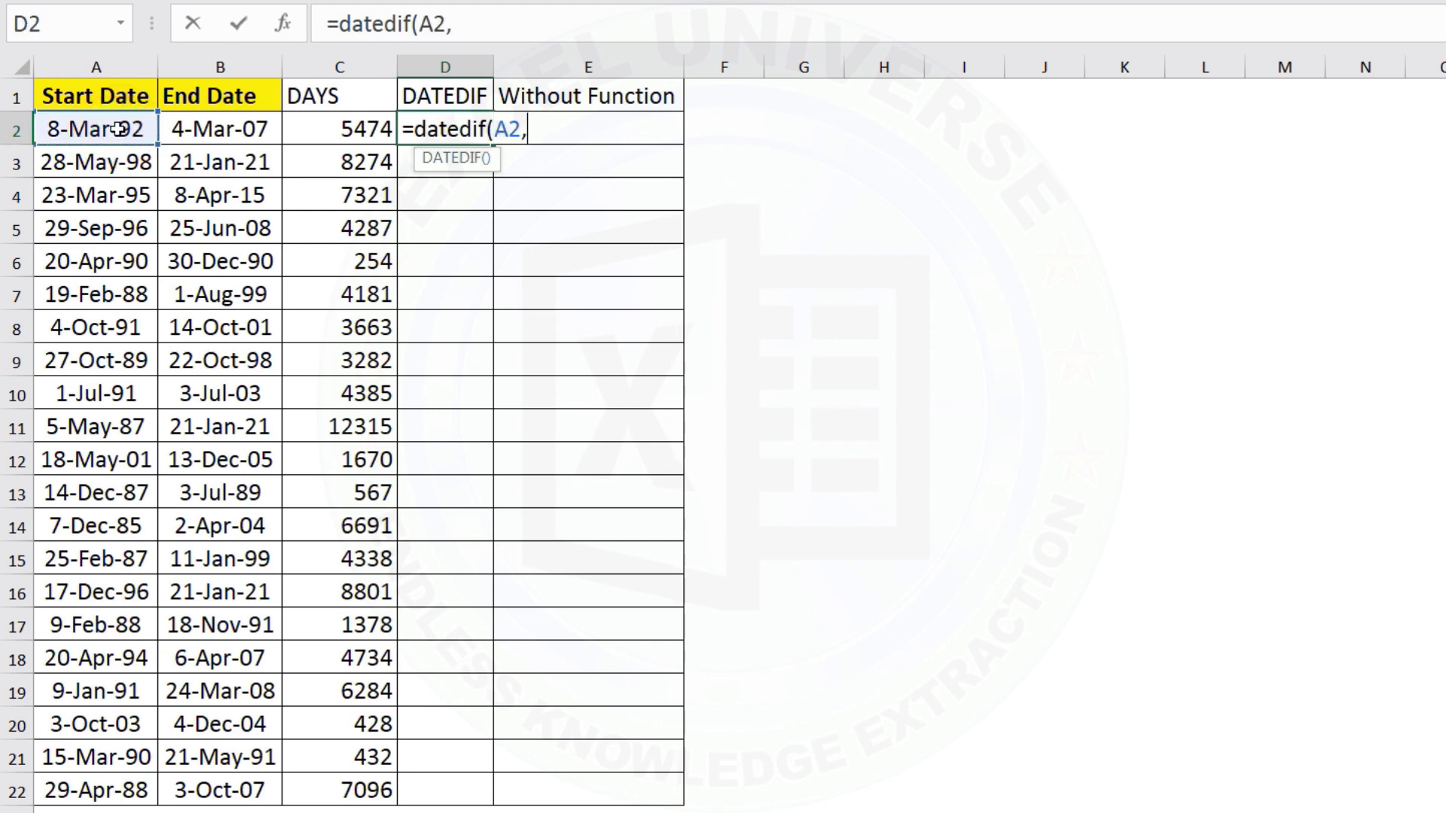
pyautogui.click(239, 130)
pyautogui.write(',')
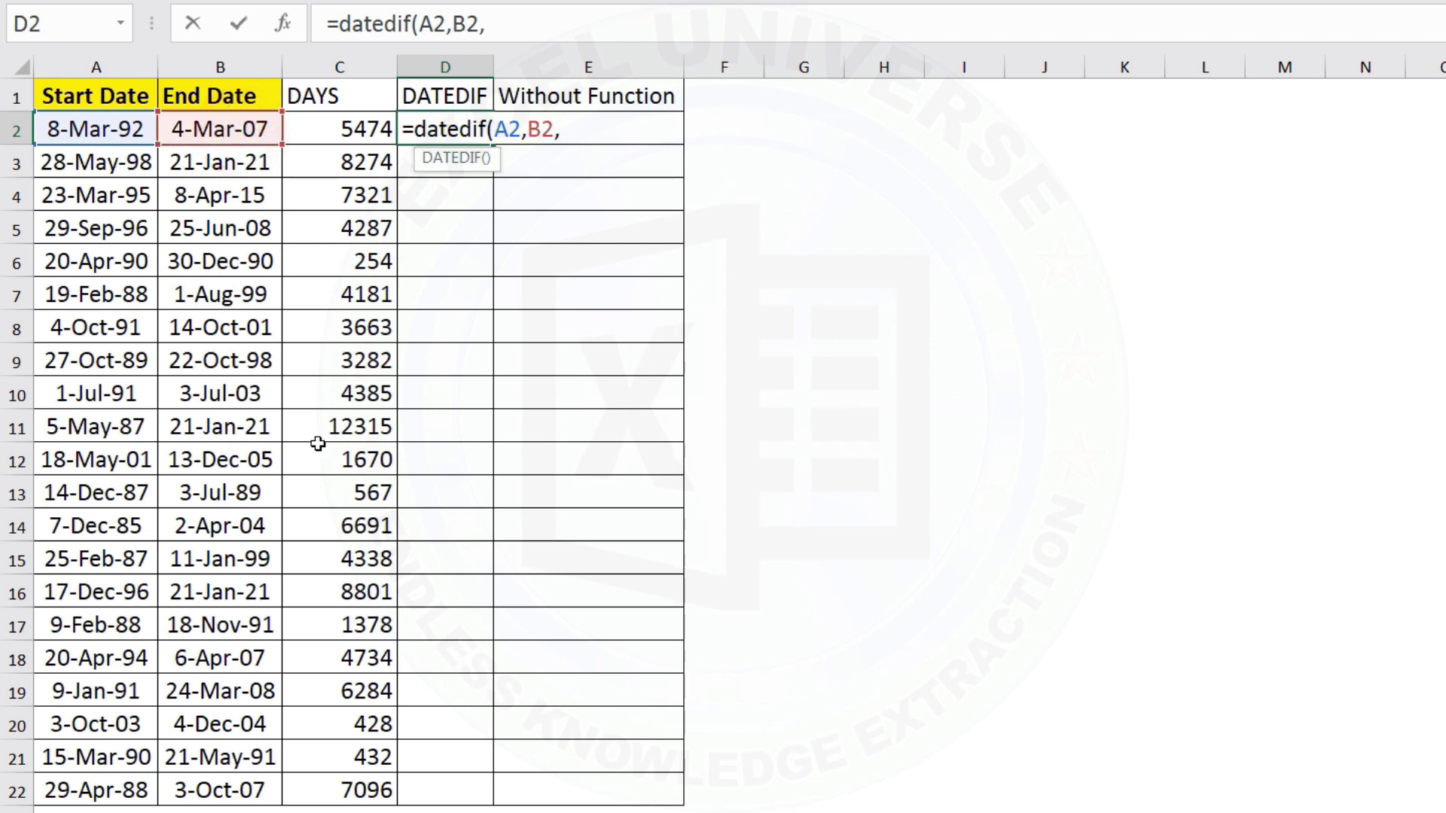
pyautogui.write('"d")')
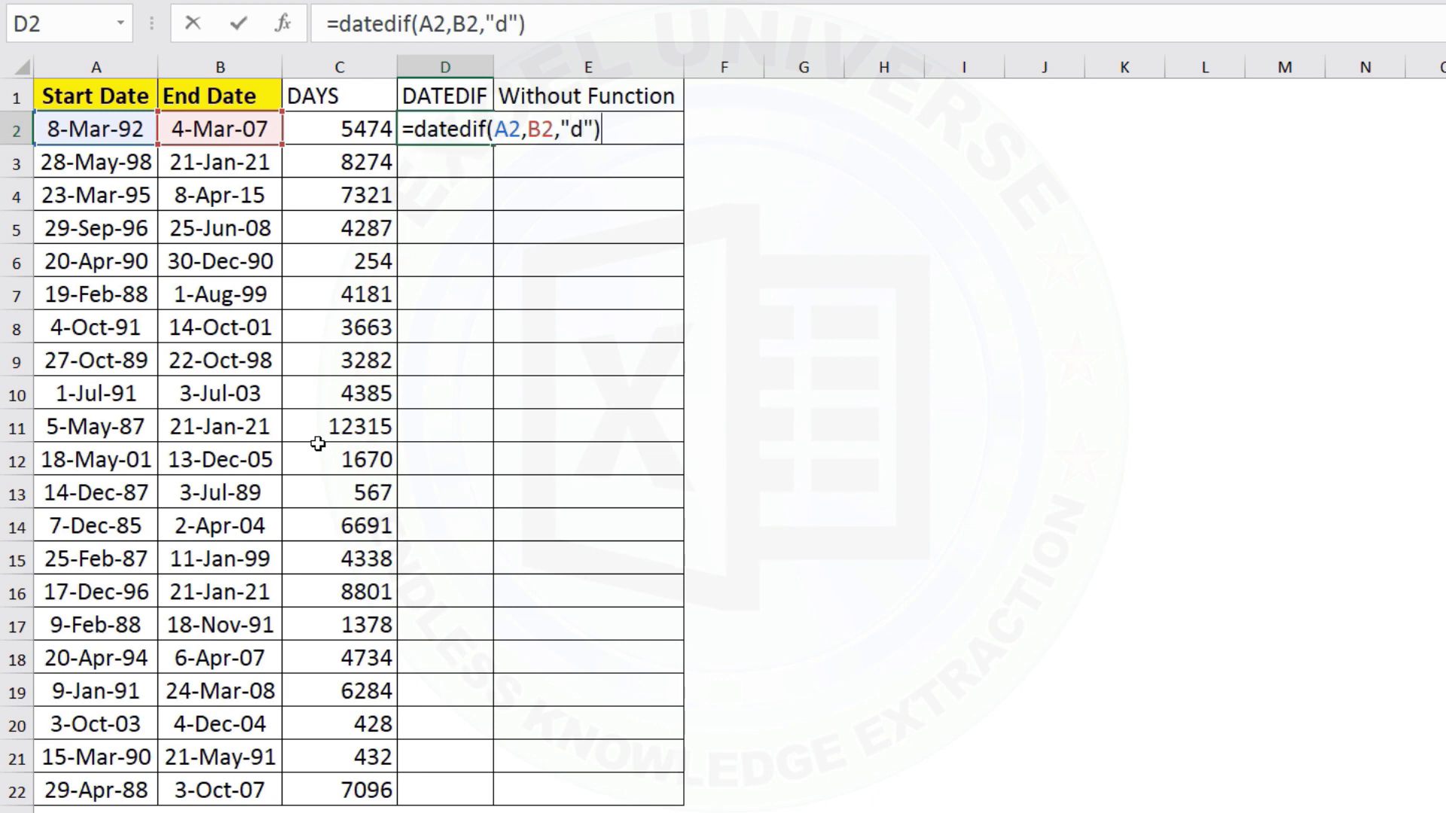
pyautogui.press('Return')
# Fill the DATEDIF formula from cell D2 down the column to row 22
pyautogui.click(381, 124)
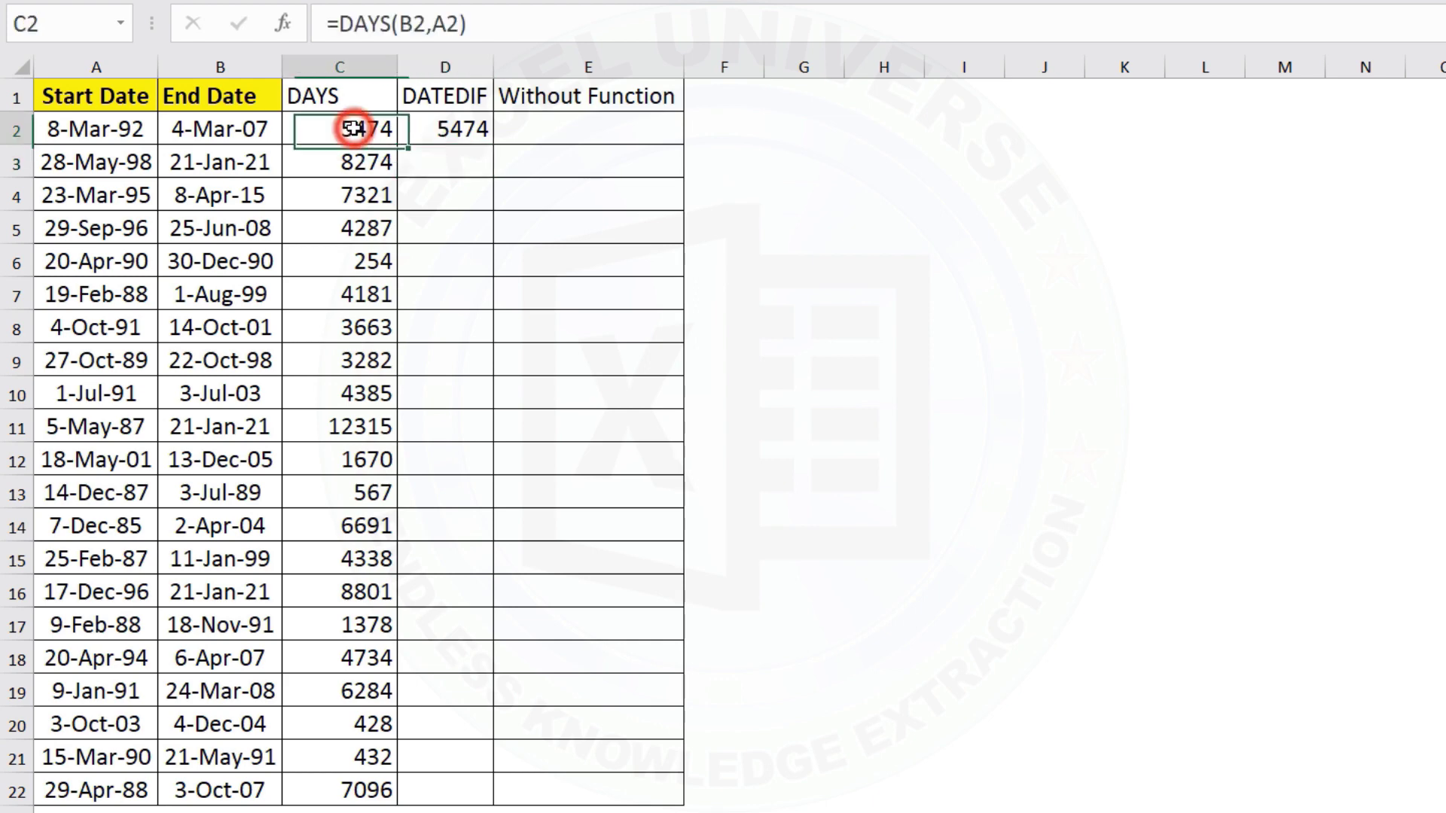
pyautogui.click(467, 131)
pyautogui.doubleClick(492, 143)
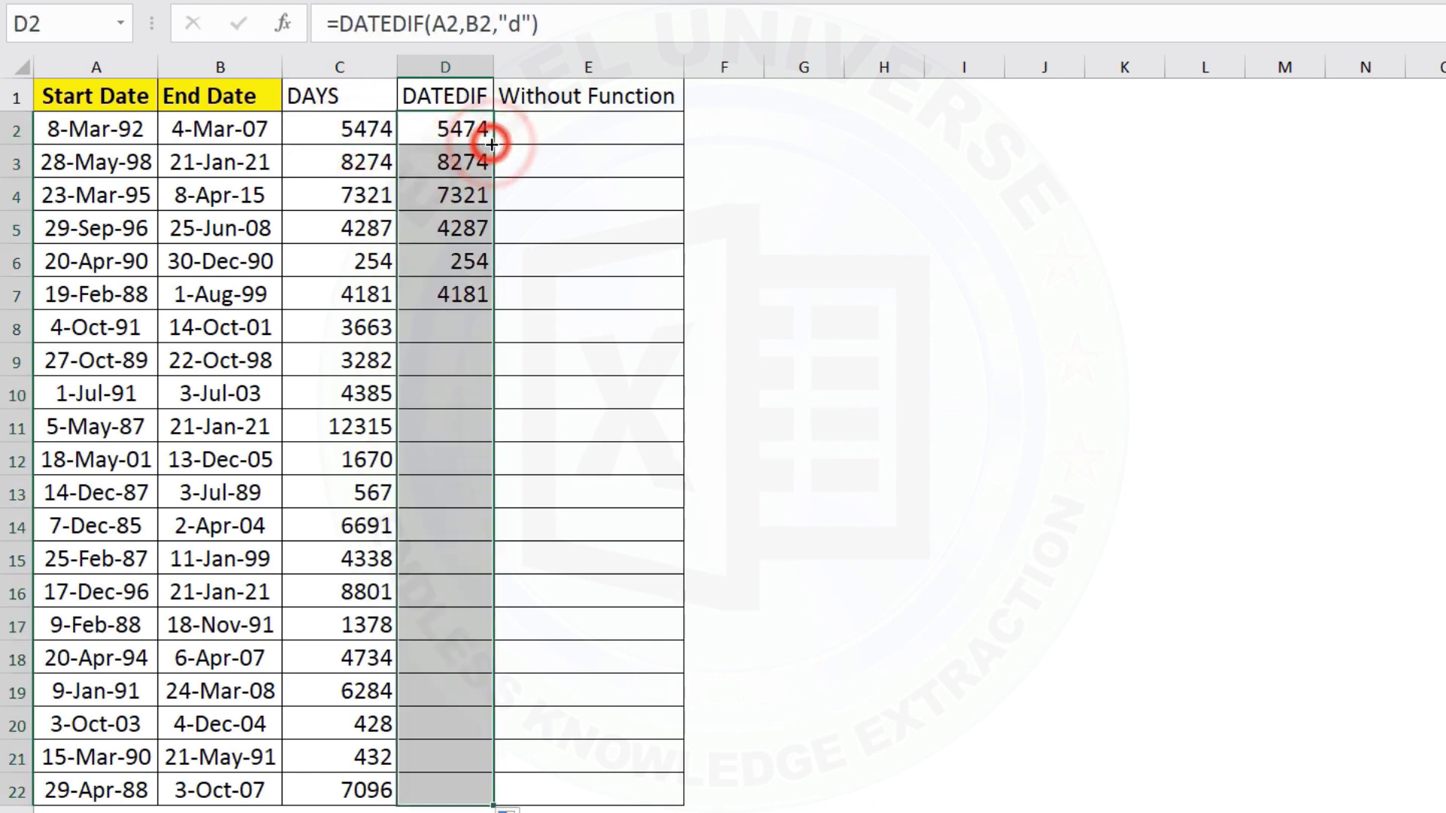
# Enter the formula =B2-A2 in cell E2 under Without Function
pyautogui.click(549, 136)
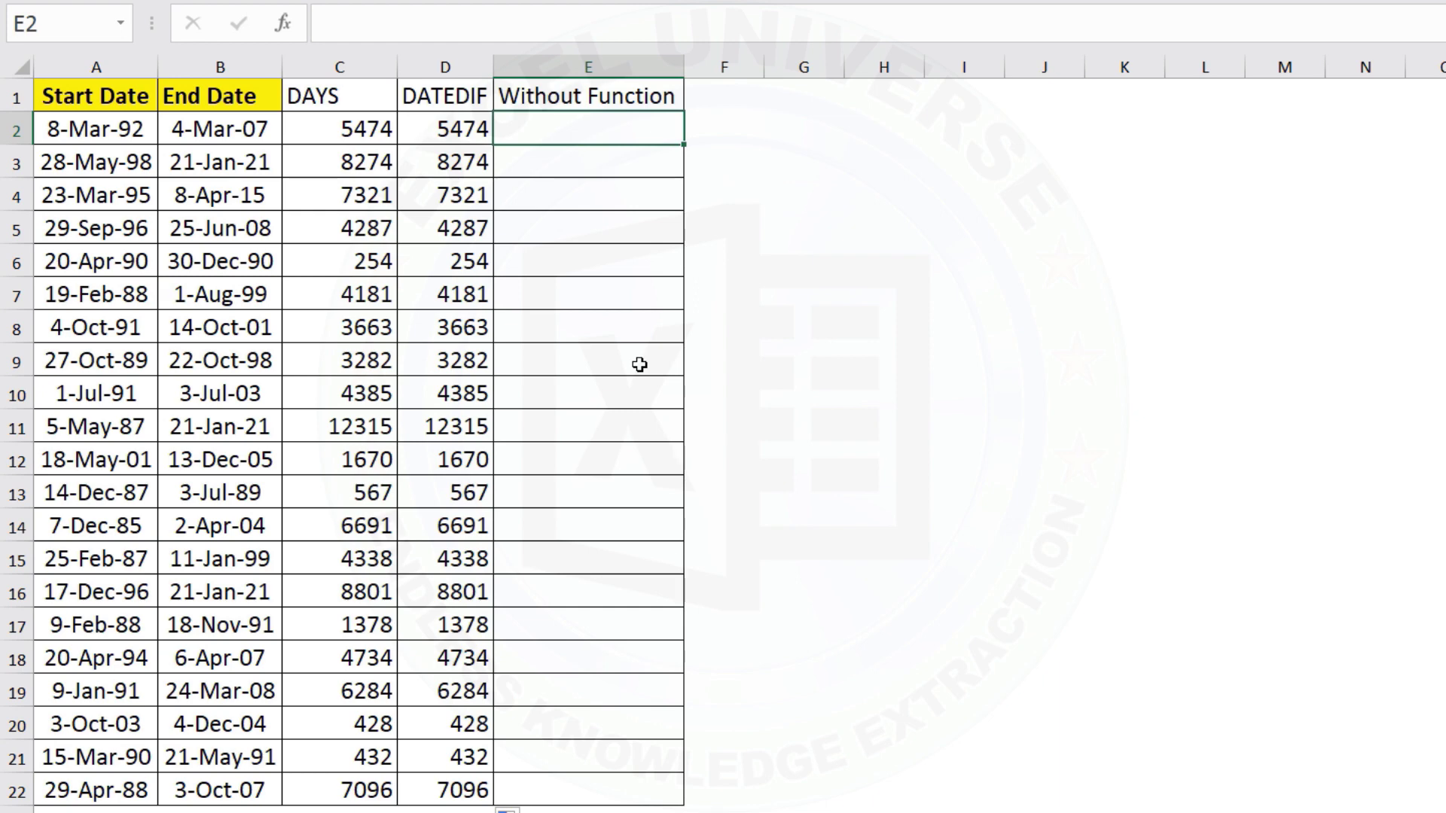
pyautogui.write('=')
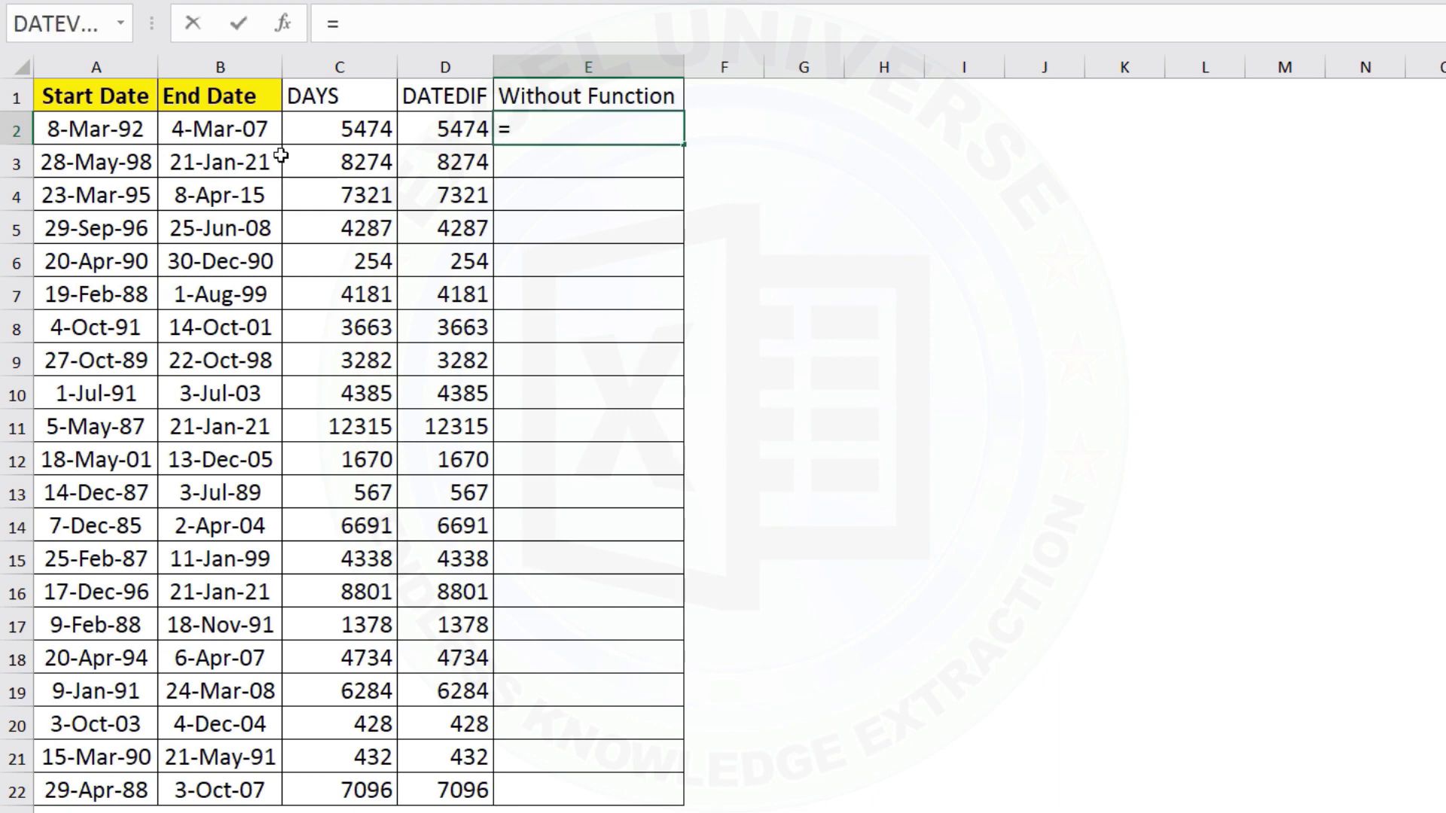
pyautogui.click(250, 130)
pyautogui.write('-')
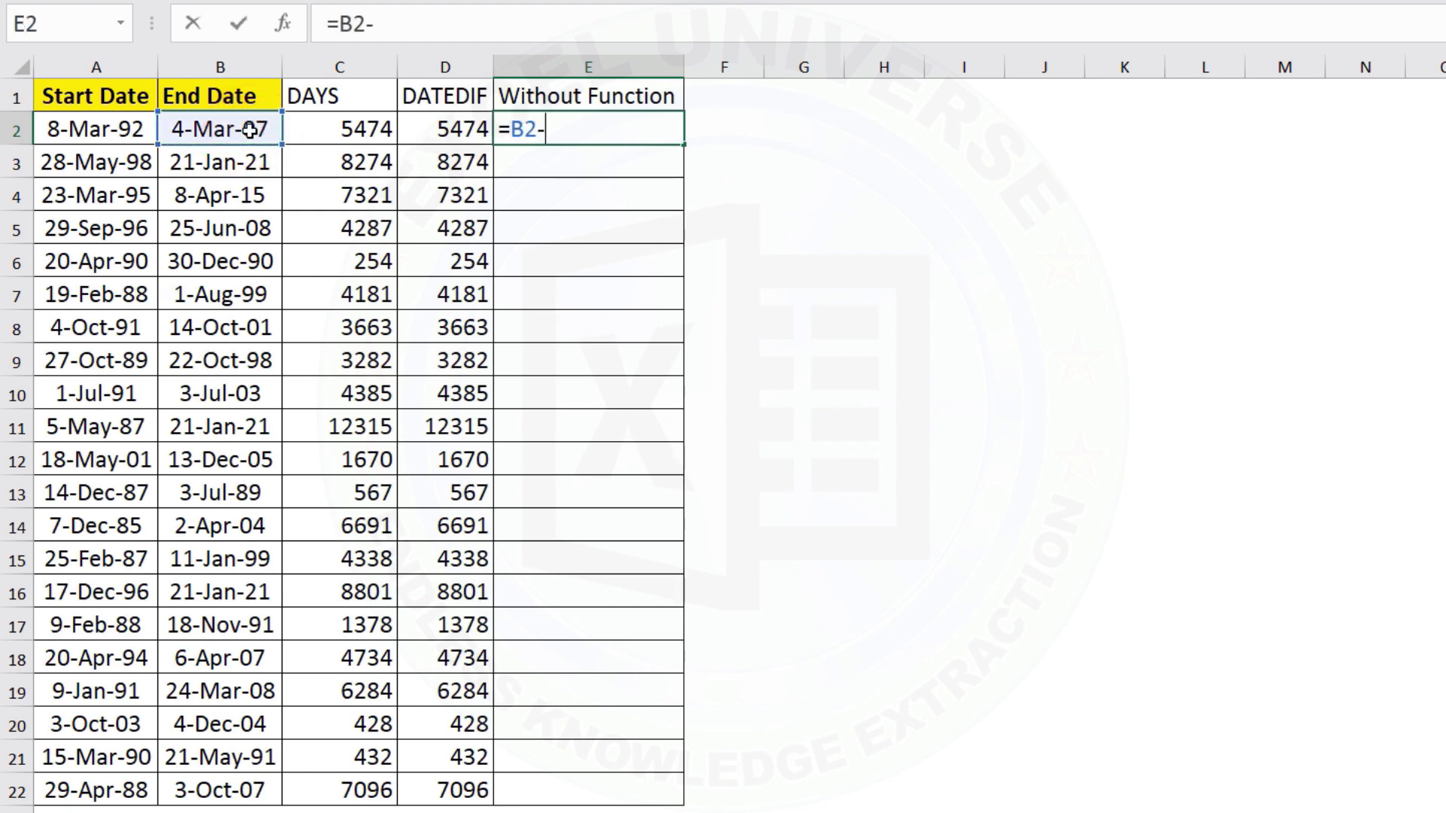
pyautogui.click(106, 128)
pyautogui.press('Return')
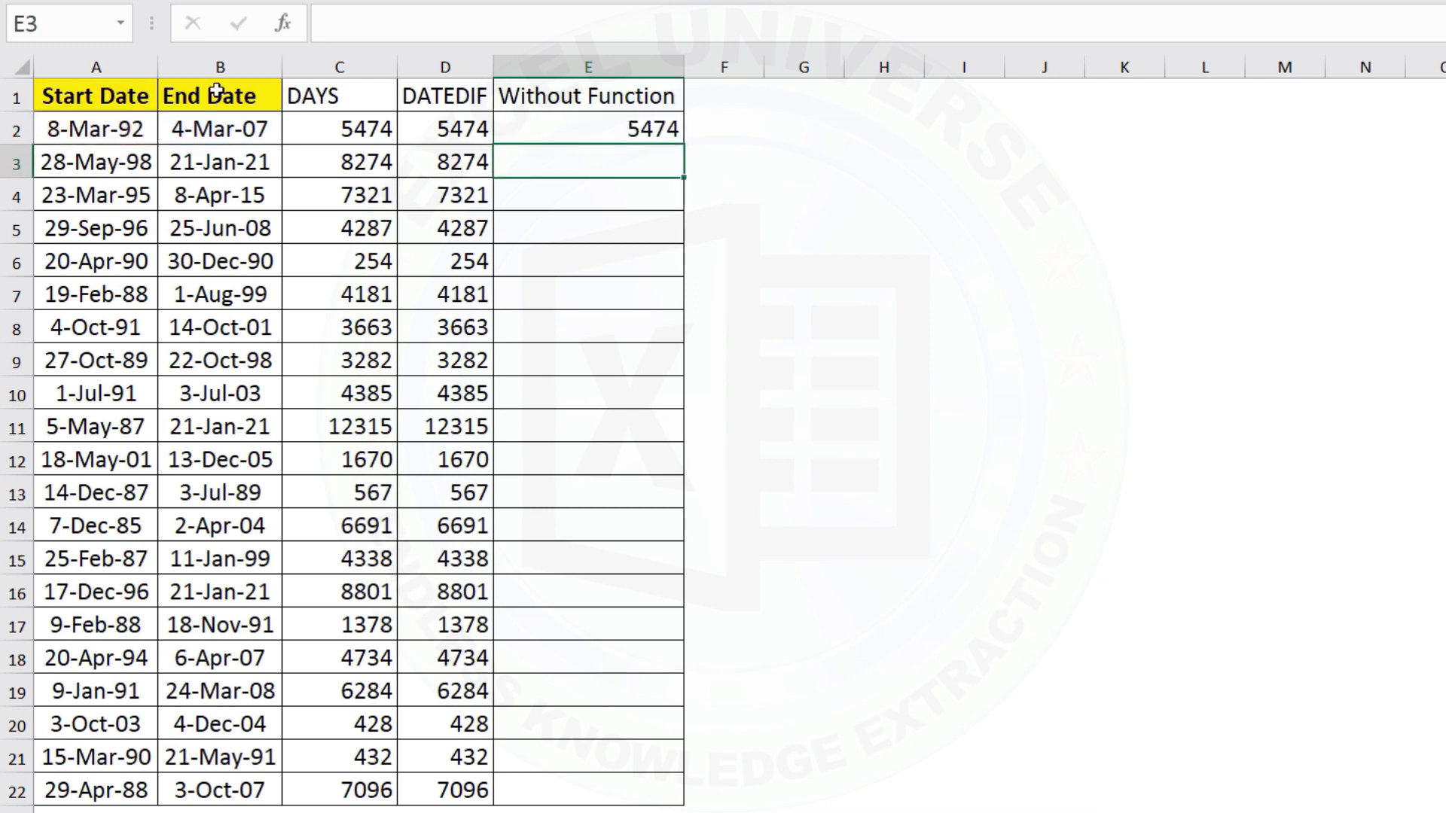
# Fill the subtraction formula from cell E2 down to row 22 and compare the three day-count columns
pyautogui.click(639, 128)
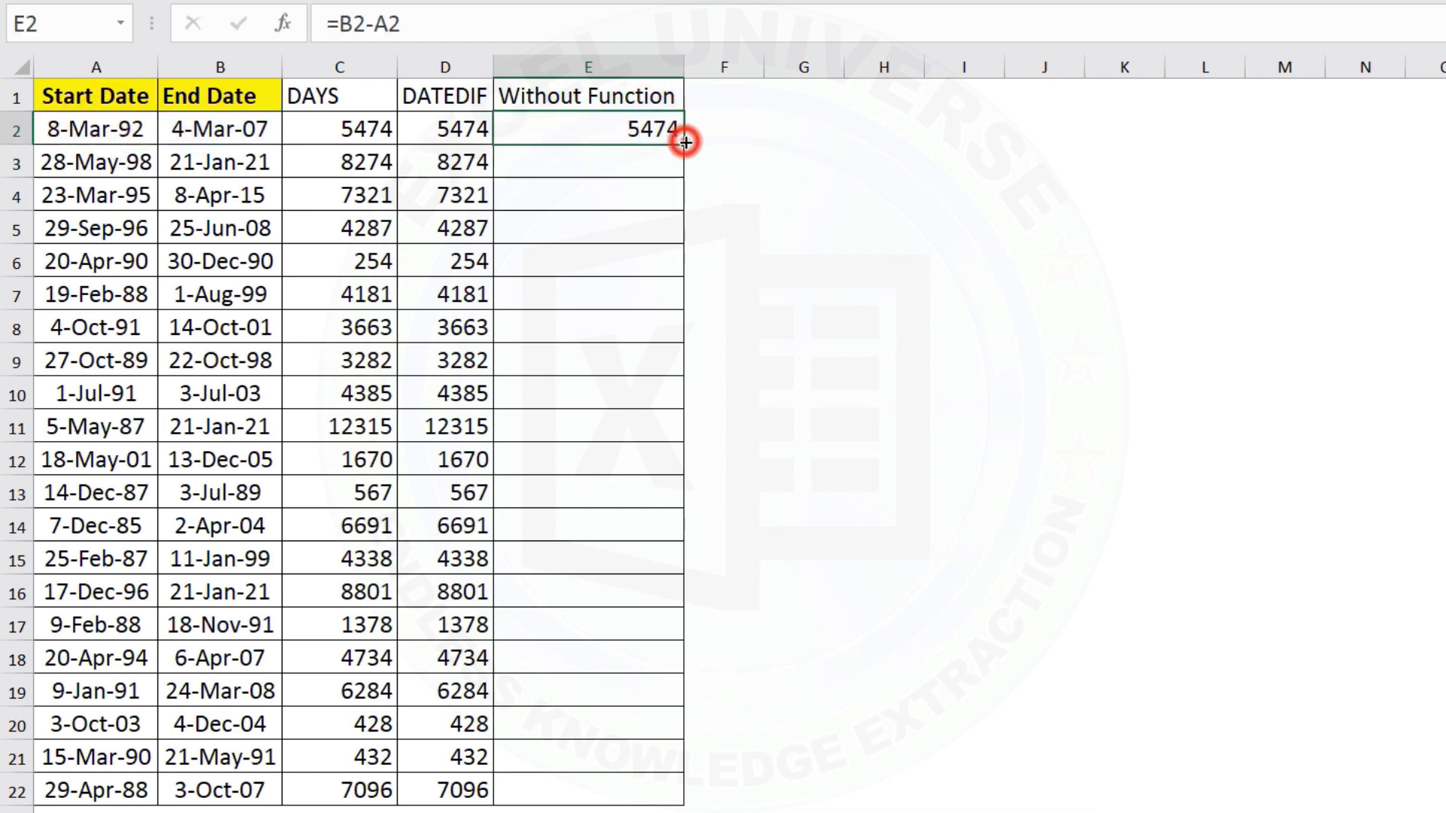
pyautogui.doubleClick(683, 144)
pyautogui.moveTo(624, 499); pyautogui.dragTo(646, 744)
pyautogui.click(594, 519)
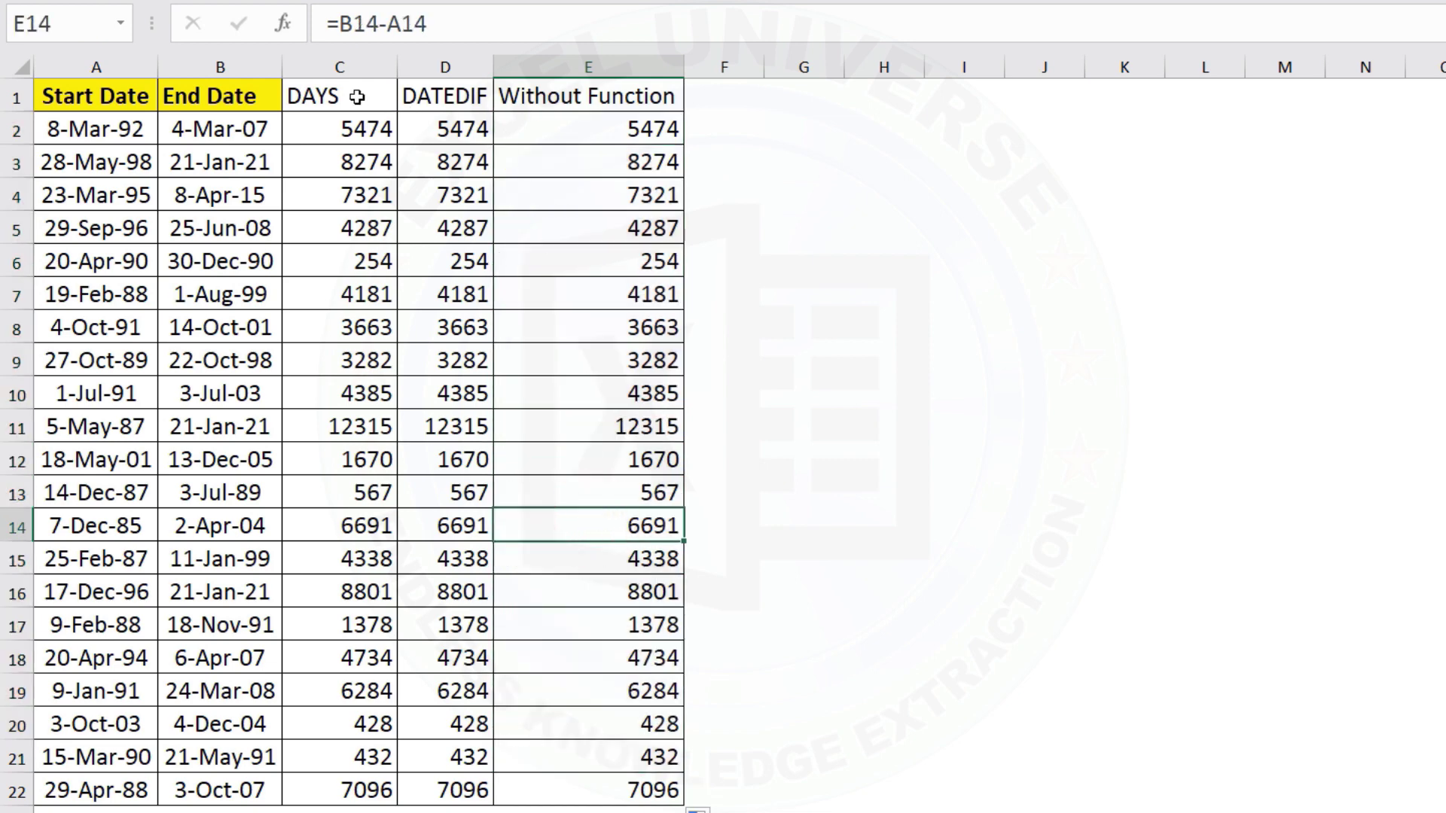
pyautogui.moveTo(340, 68); pyautogui.dragTo(591, 66)
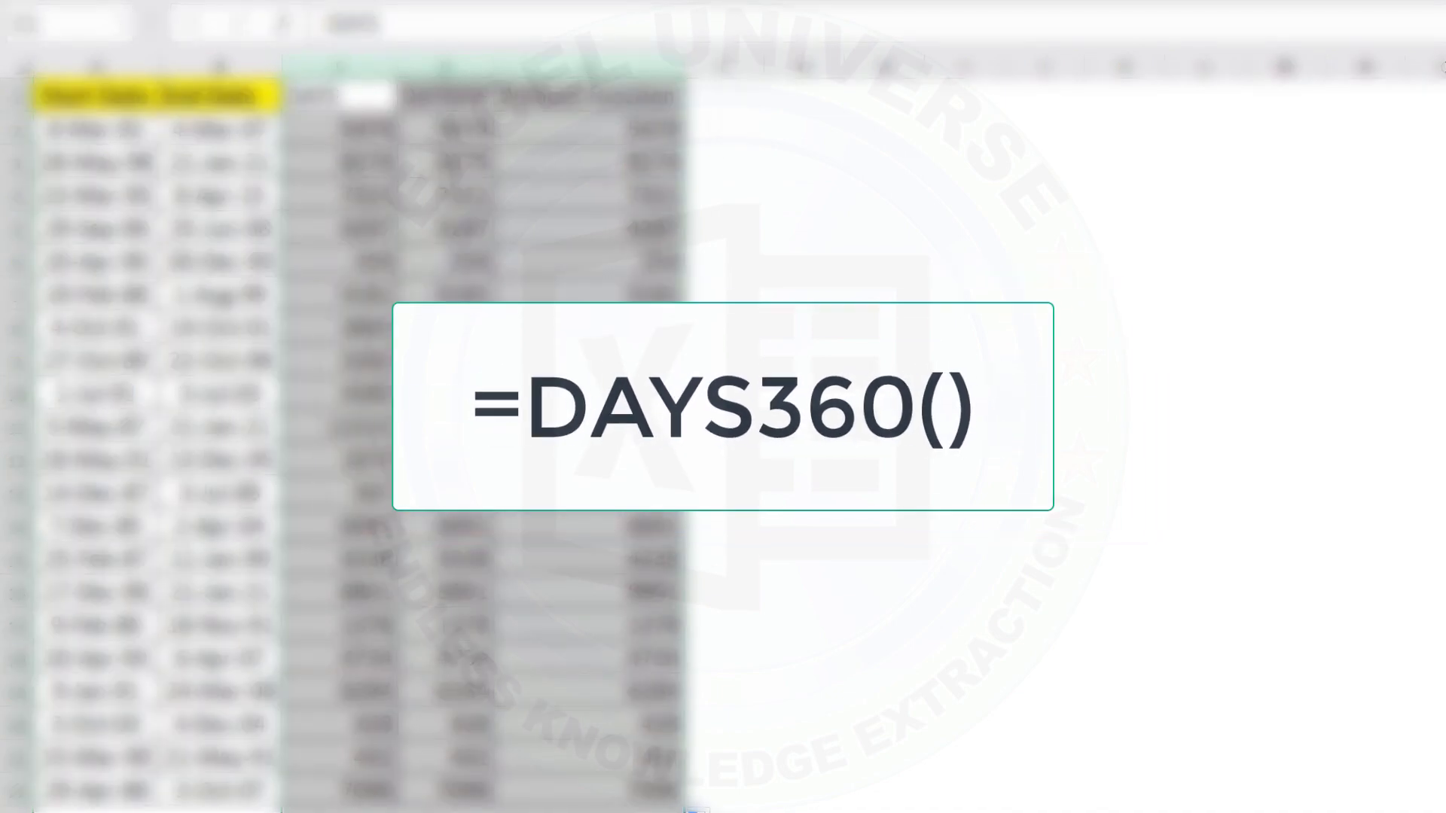
pyautogui.click(651, 128)
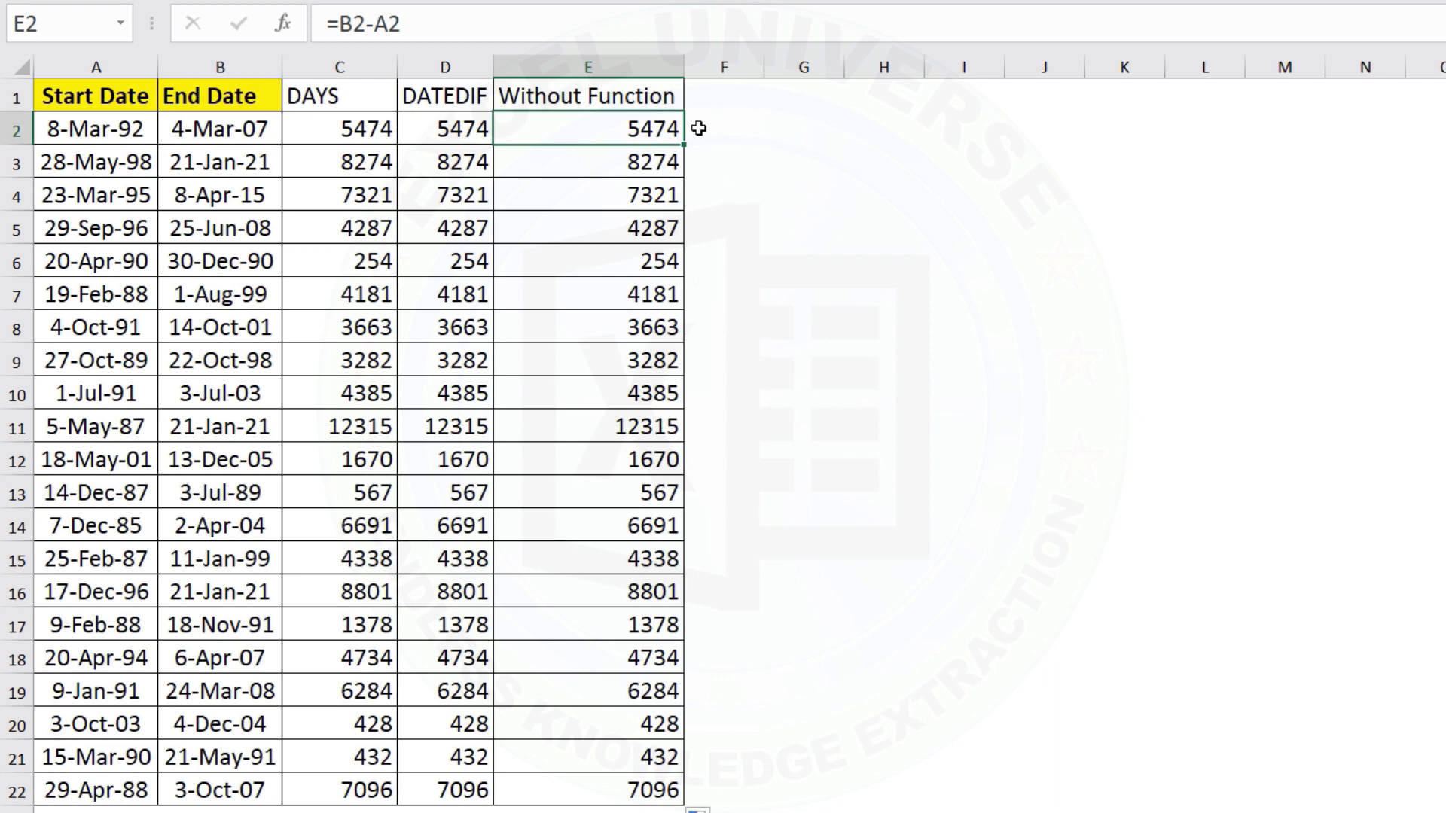
# Enter the sample dates 1 Jan in cell G2 and 31 Dec in cell H2
pyautogui.doubleClick(798, 116)
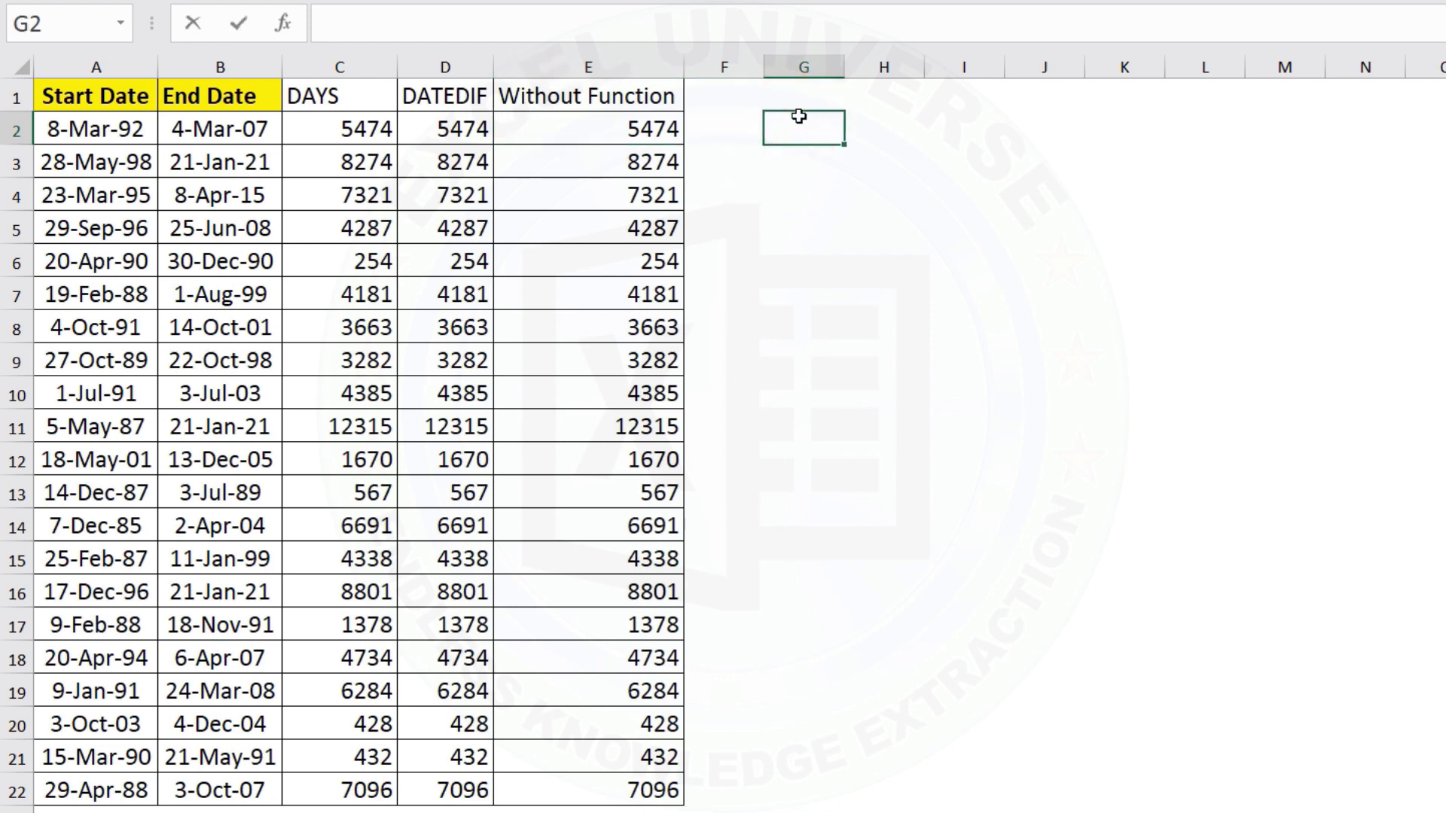
pyautogui.write('1 Jan')
pyautogui.press('Return')
pyautogui.press('Up')
pyautogui.press('Right')
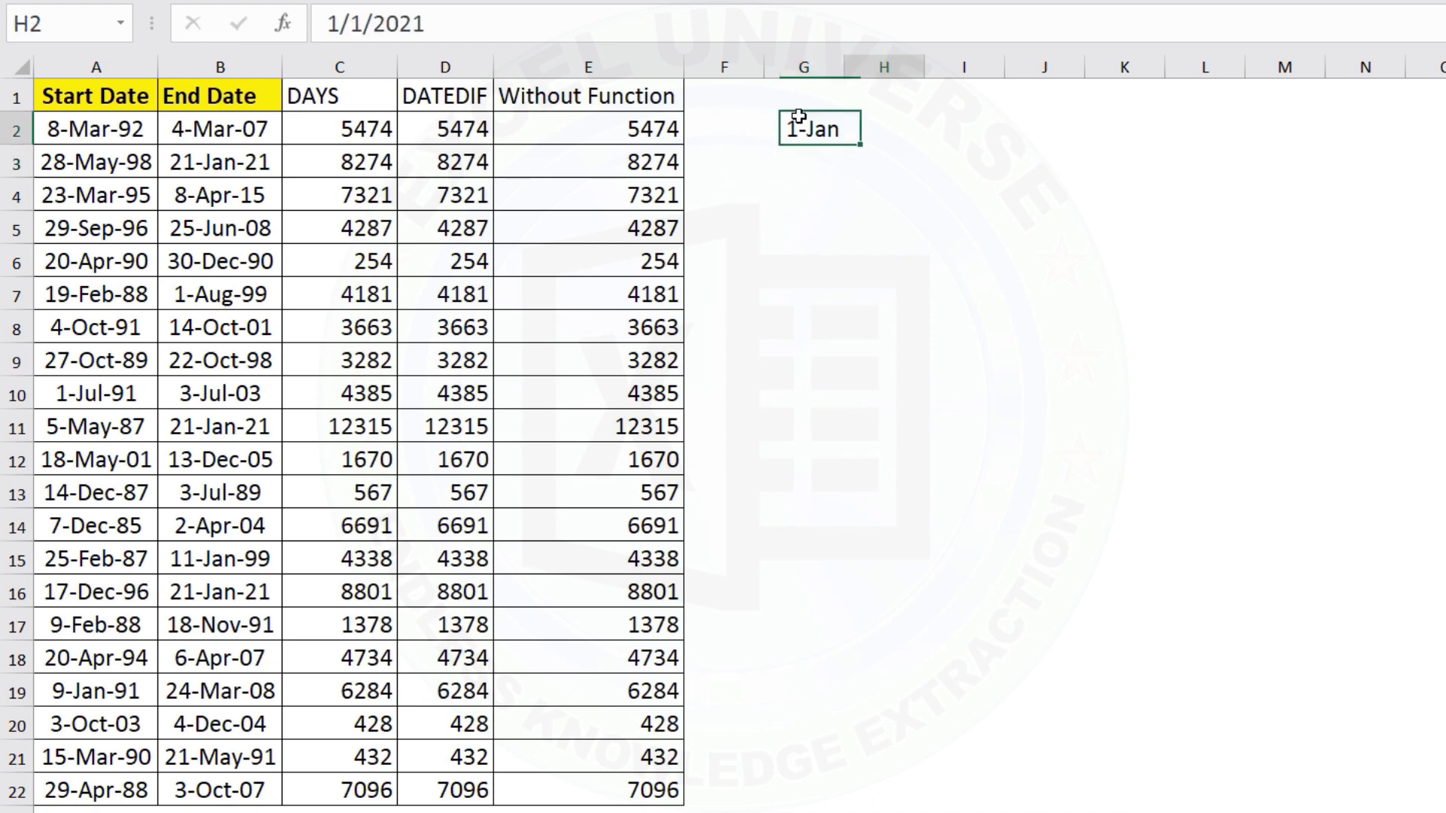
pyautogui.write('31 Dec')
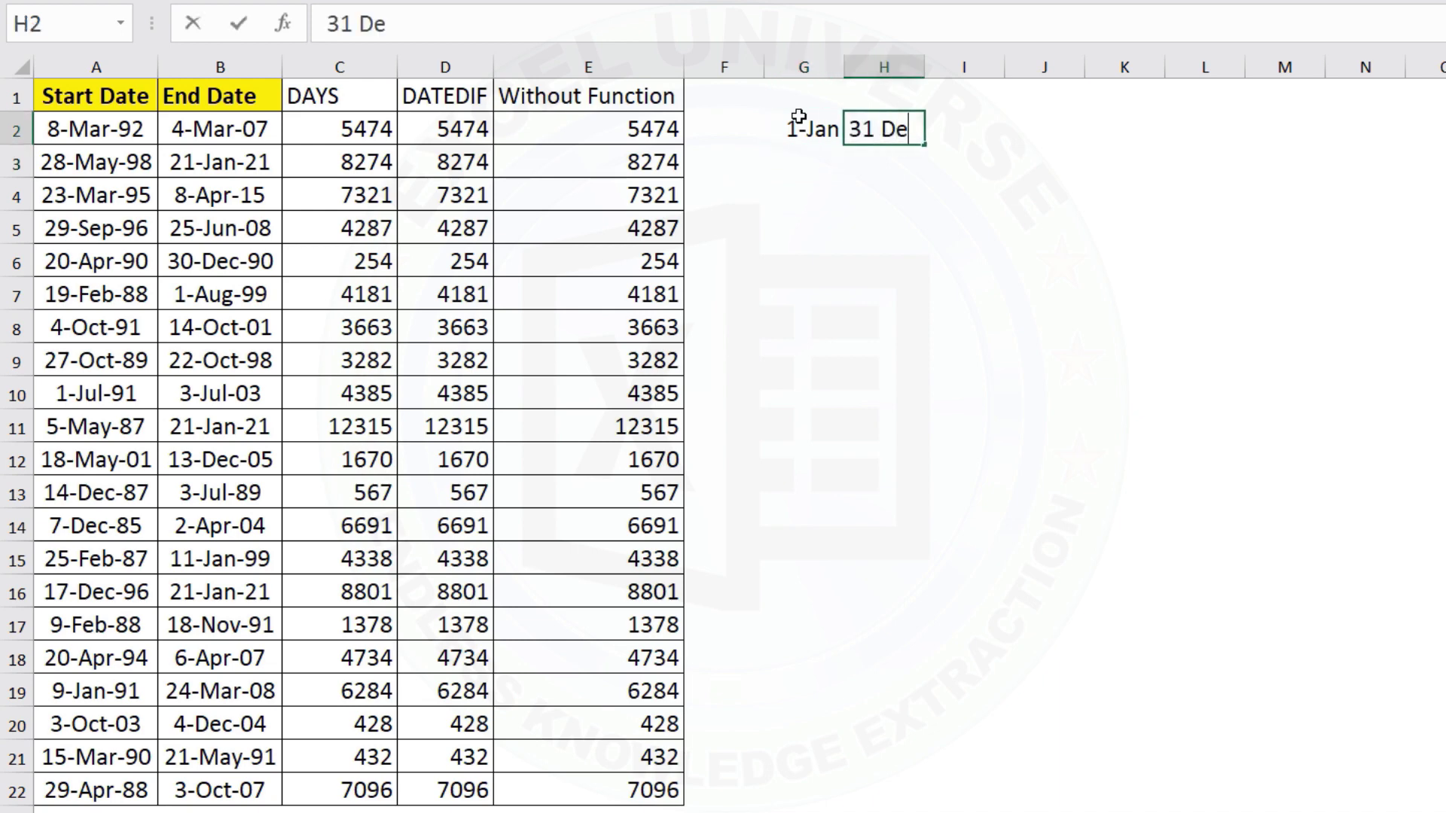
pyautogui.press('Return')
pyautogui.press('Up')
# Enter the formula =H2-G2 in cell I2 to get the days between the two sample dates
pyautogui.press('Right')
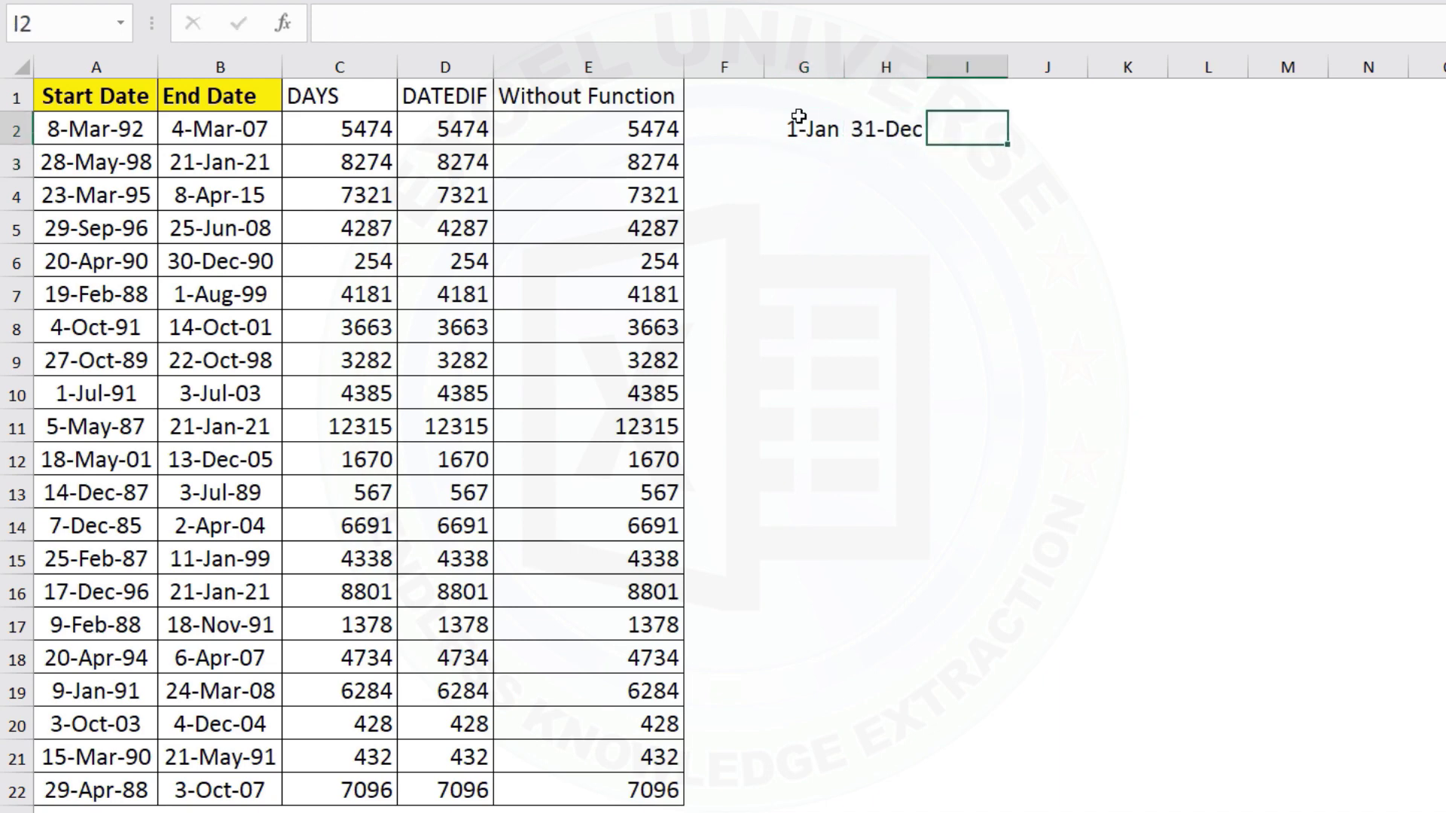
pyautogui.write('=')
pyautogui.press('Left')
pyautogui.write('-')
pyautogui.press('Left')
pyautogui.press('Left')
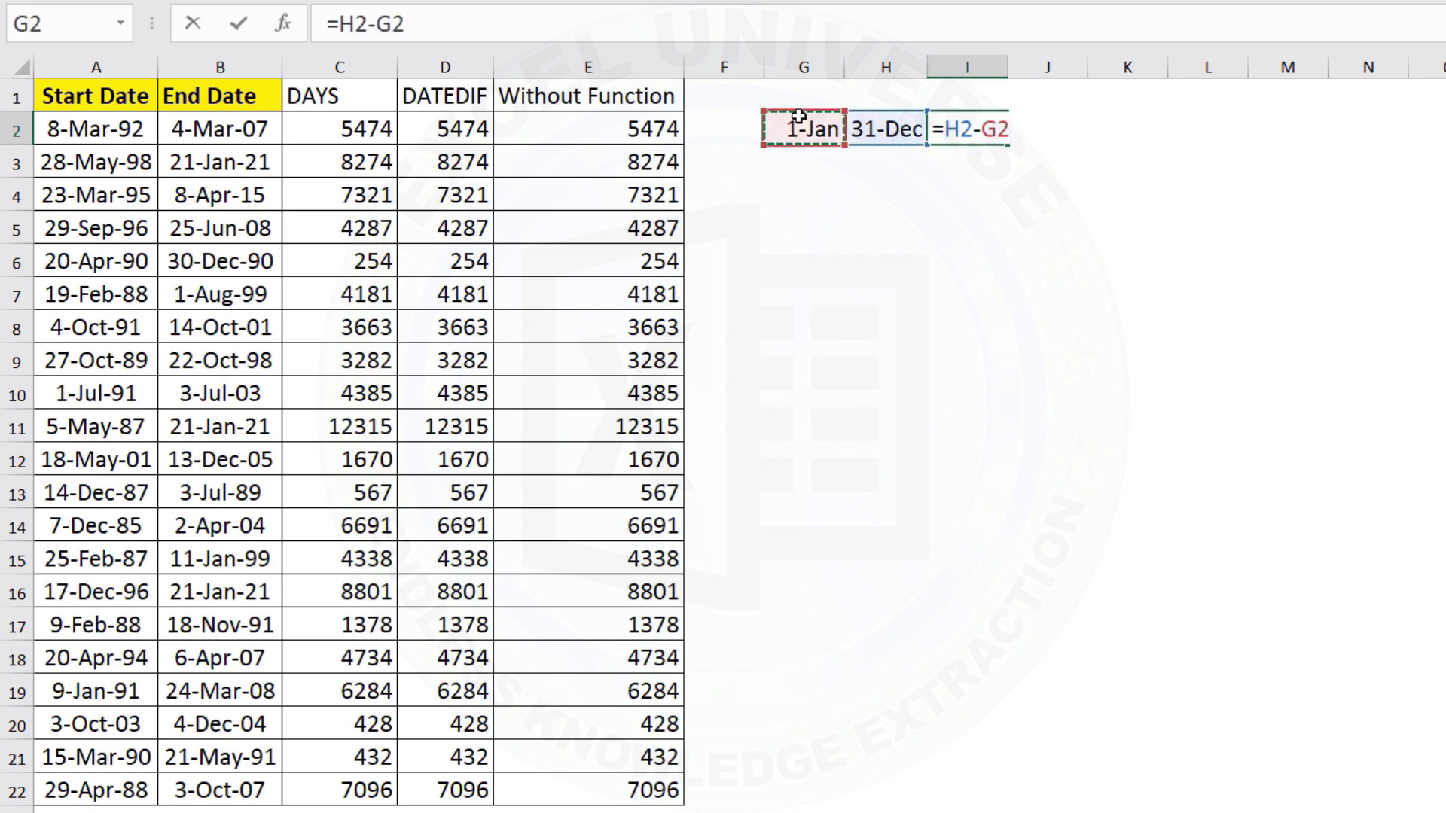
pyautogui.press('Return')
pyautogui.press('Up')
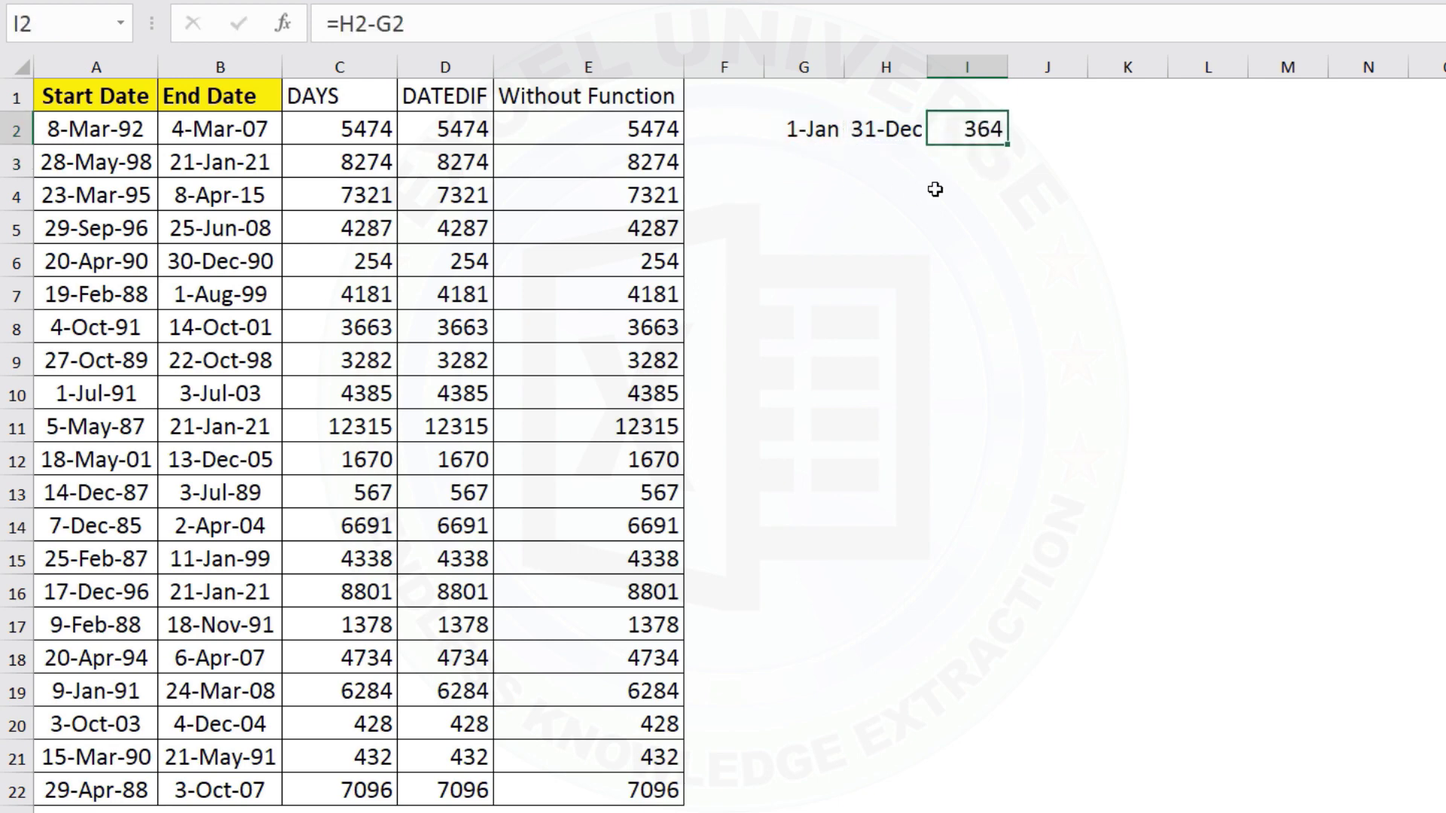
# Enter the formula =DAYS360(G2,H2) in cell J2 to count the days on a 360-day year
pyautogui.click(1055, 127)
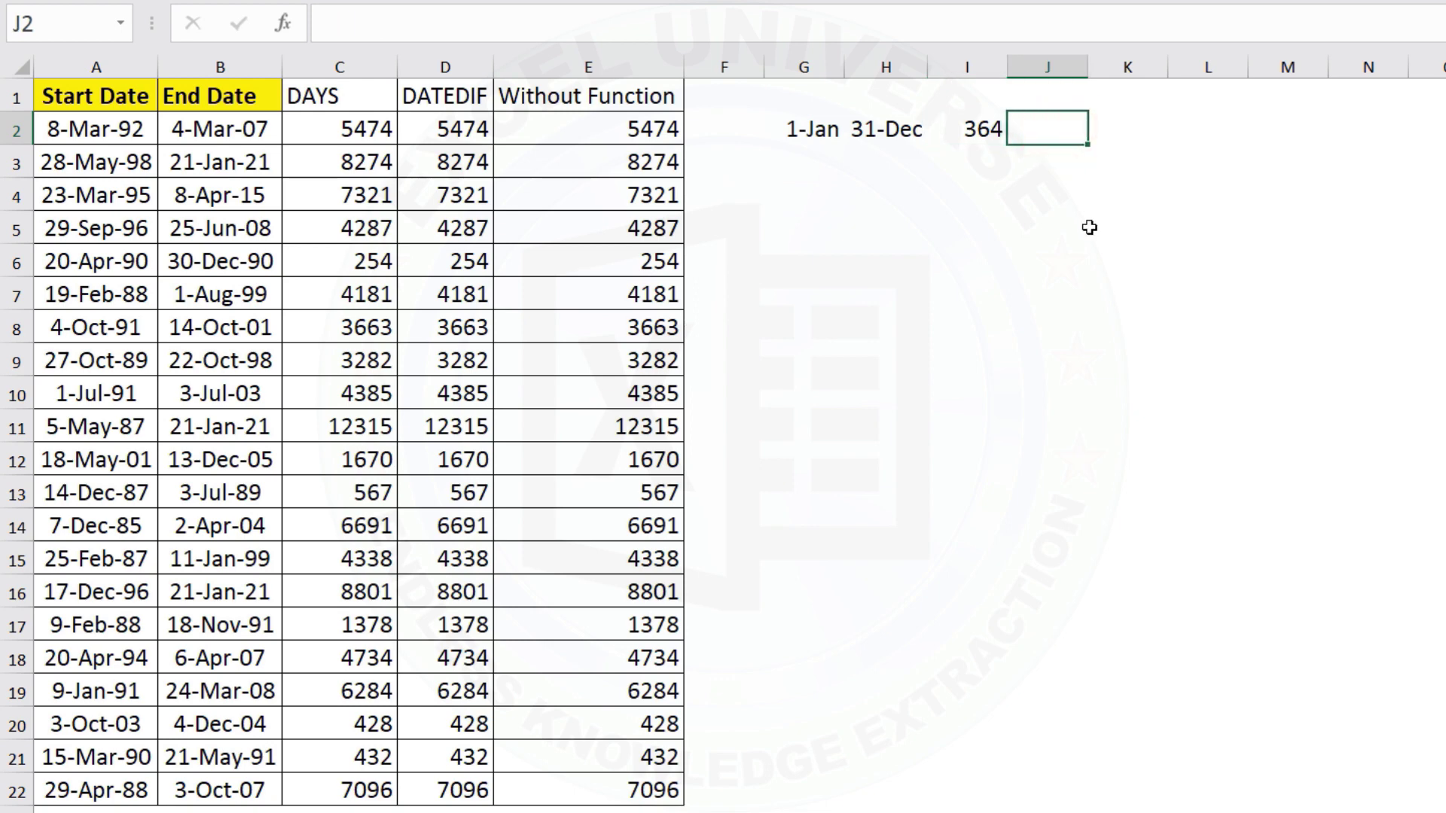
pyautogui.write('=days')
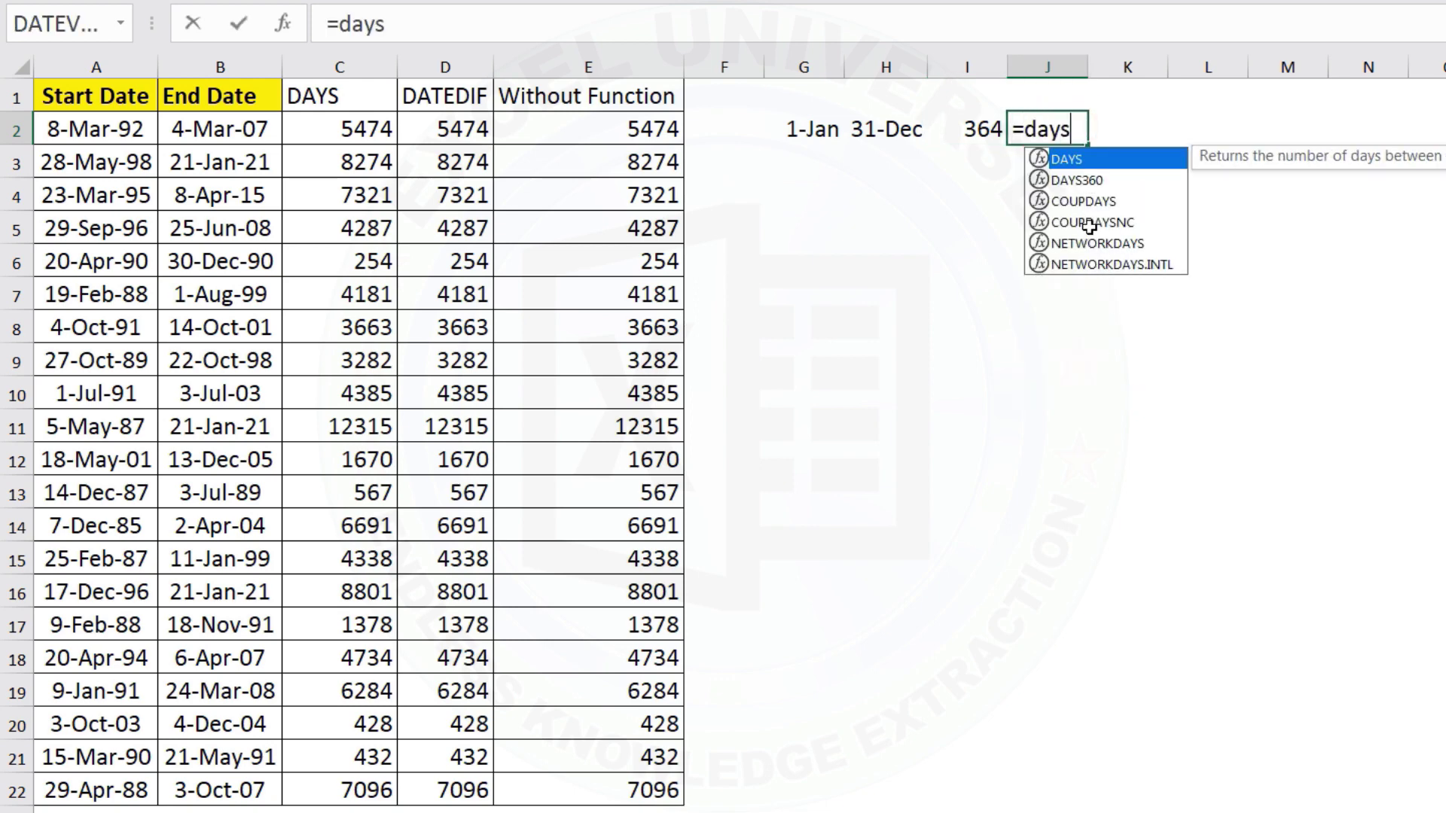
pyautogui.press('Down')
pyautogui.press('Tab')
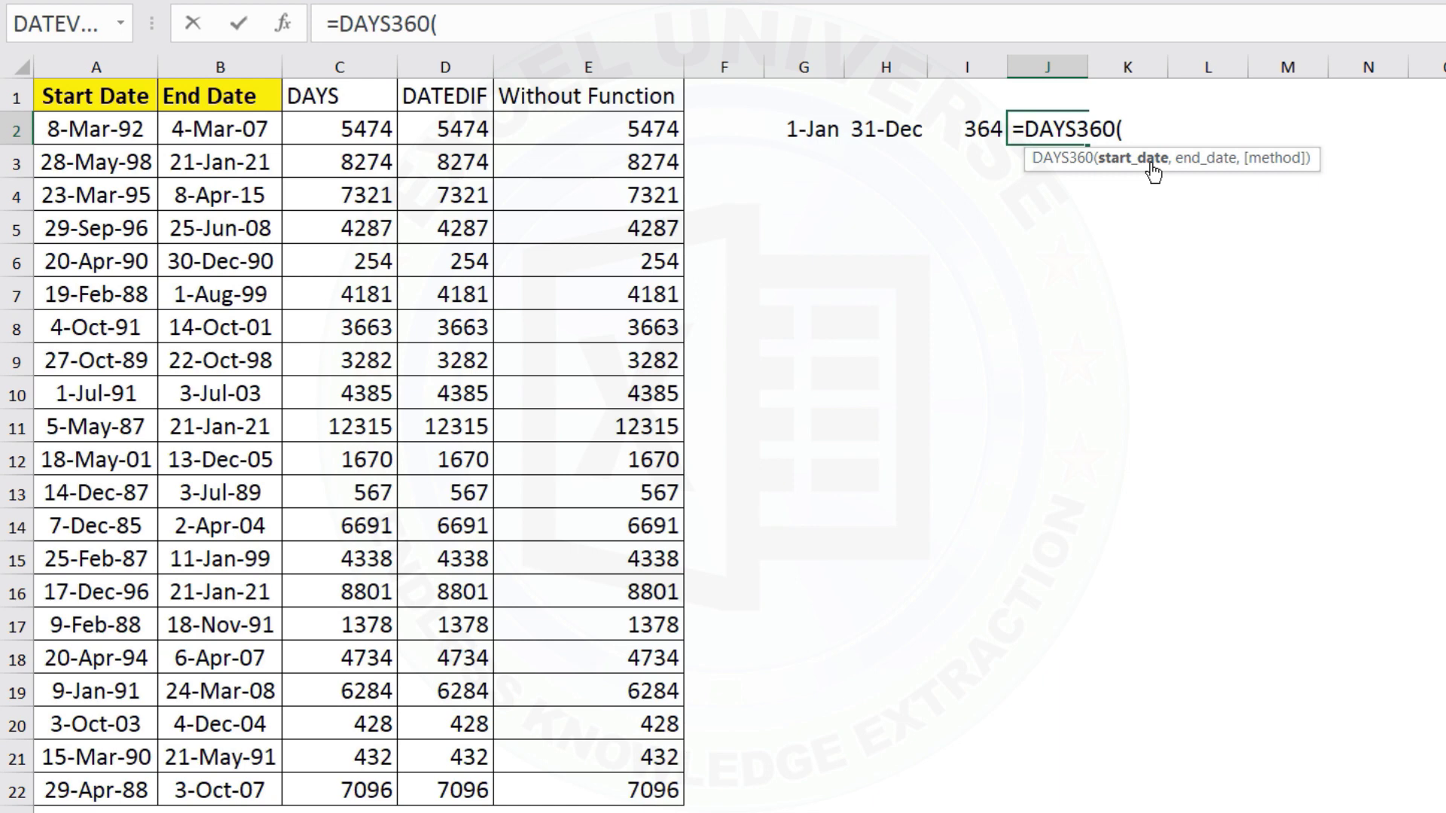
pyautogui.click(812, 131)
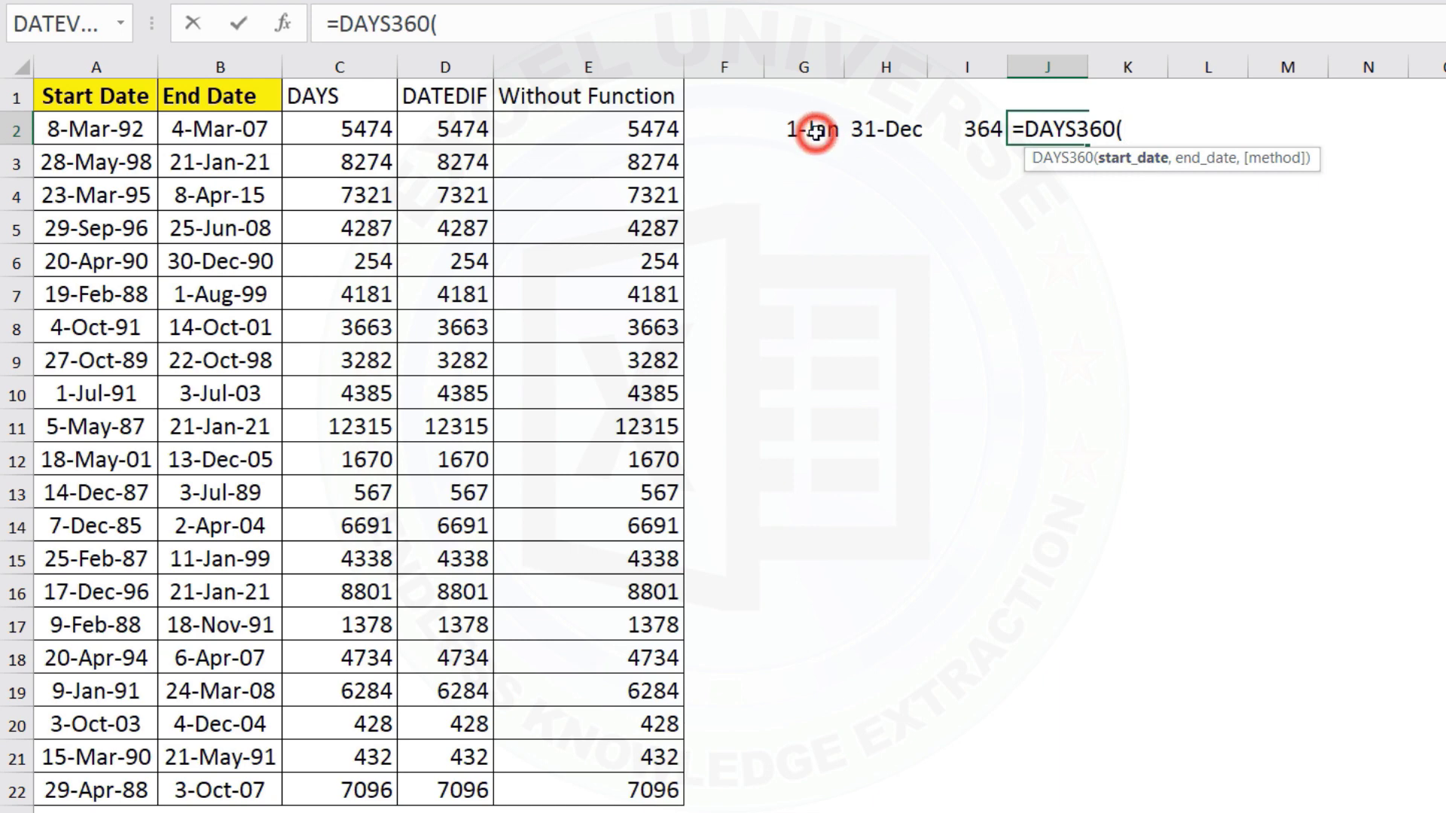
pyautogui.write(',')
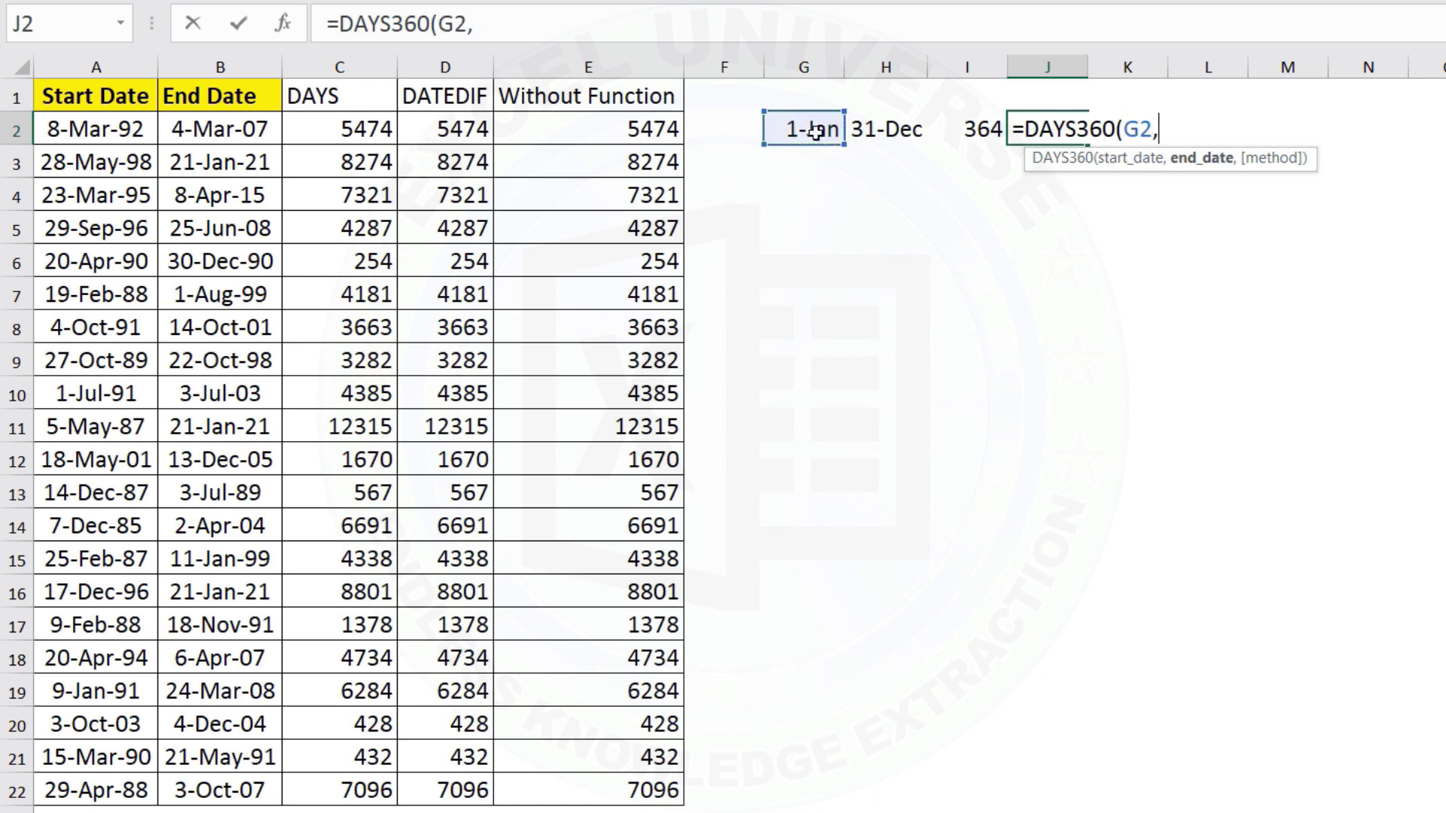
pyautogui.click(893, 135)
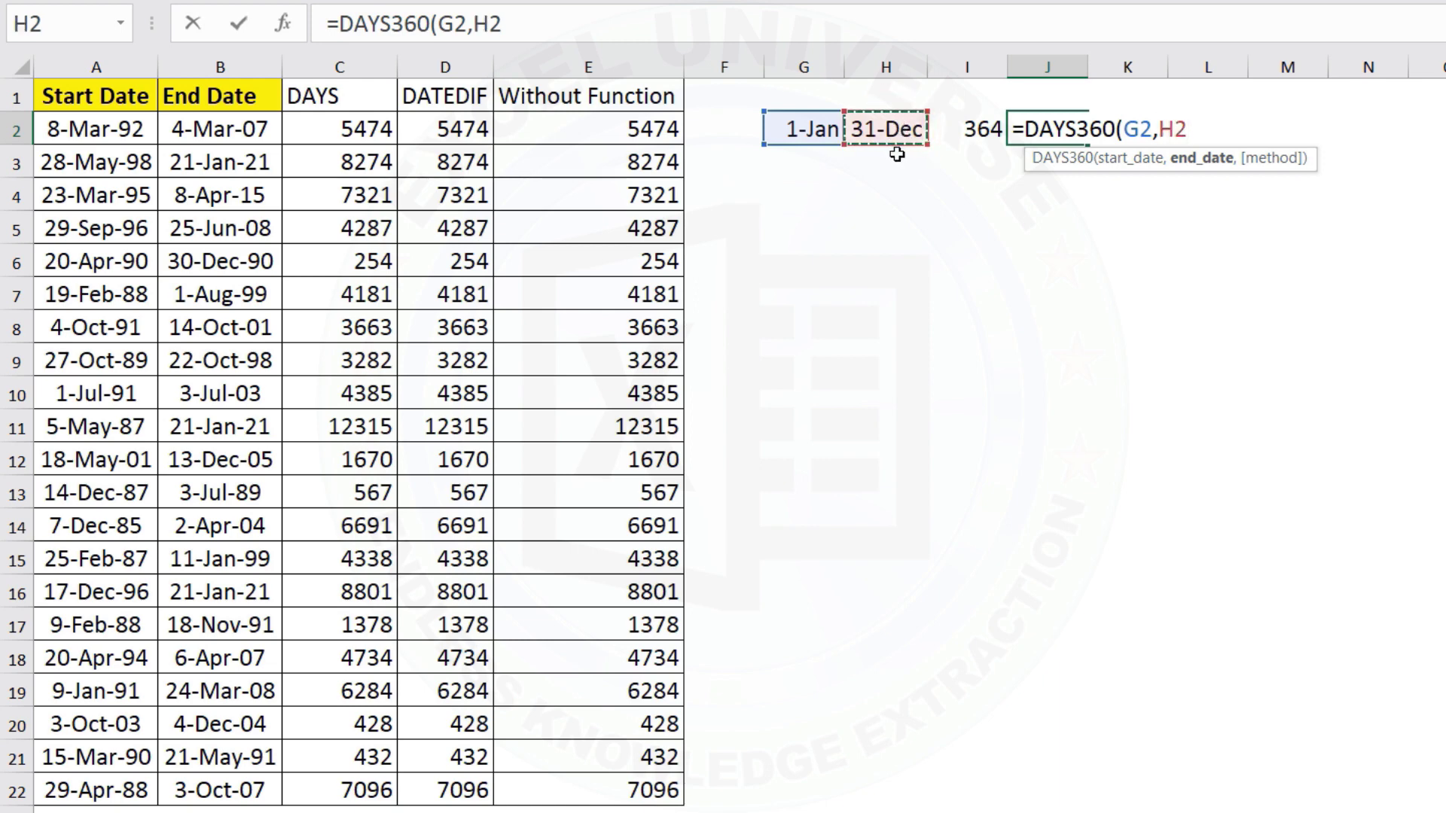
pyautogui.write(')')
pyautogui.press('Return')
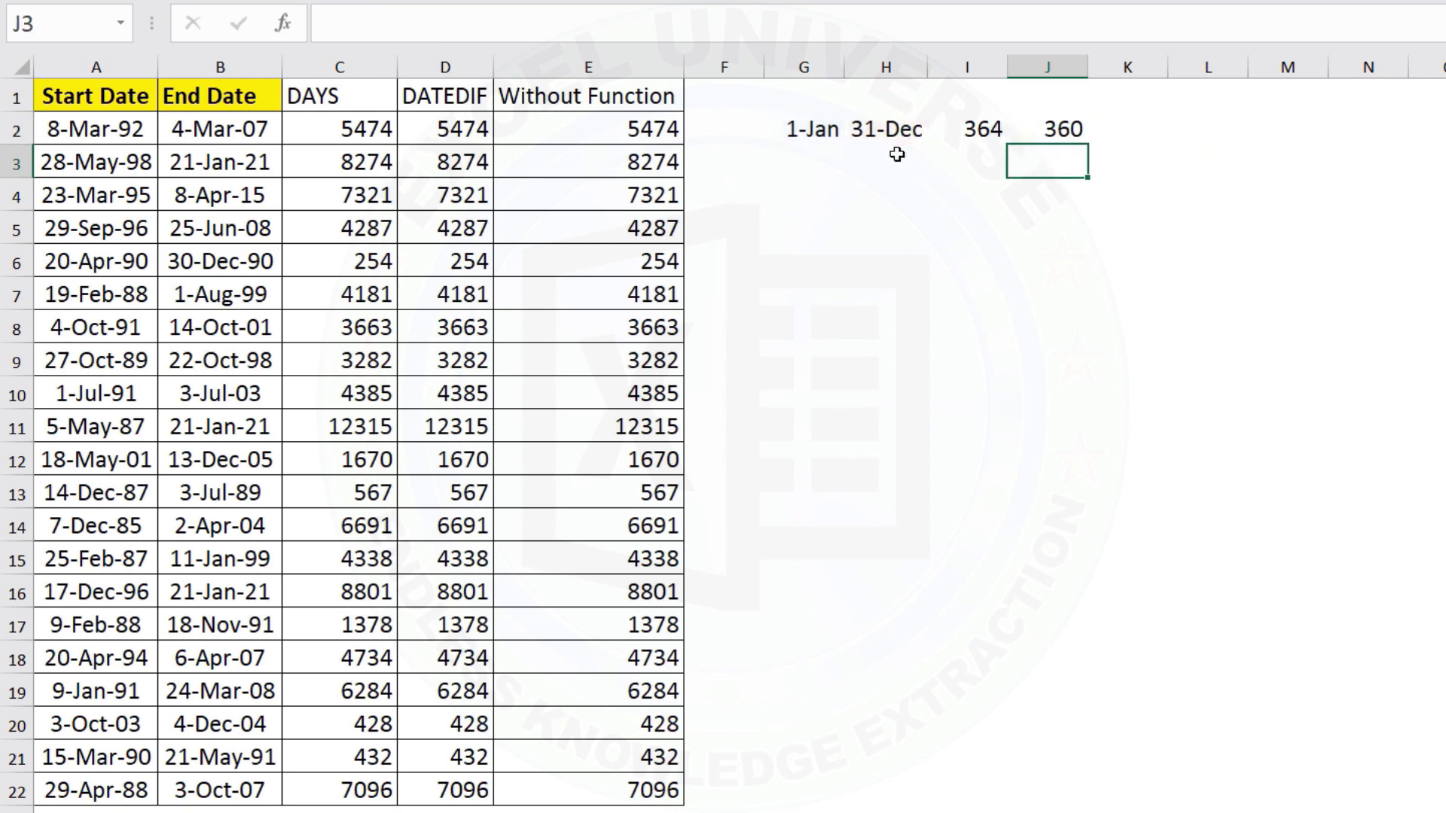
# Apply borders to the sample date cells and their results in G2:J2
pyautogui.moveTo(997, 130); pyautogui.dragTo(1062, 129)
pyautogui.moveTo(834, 129); pyautogui.dragTo(1047, 128)
pyautogui.click(94, 2)
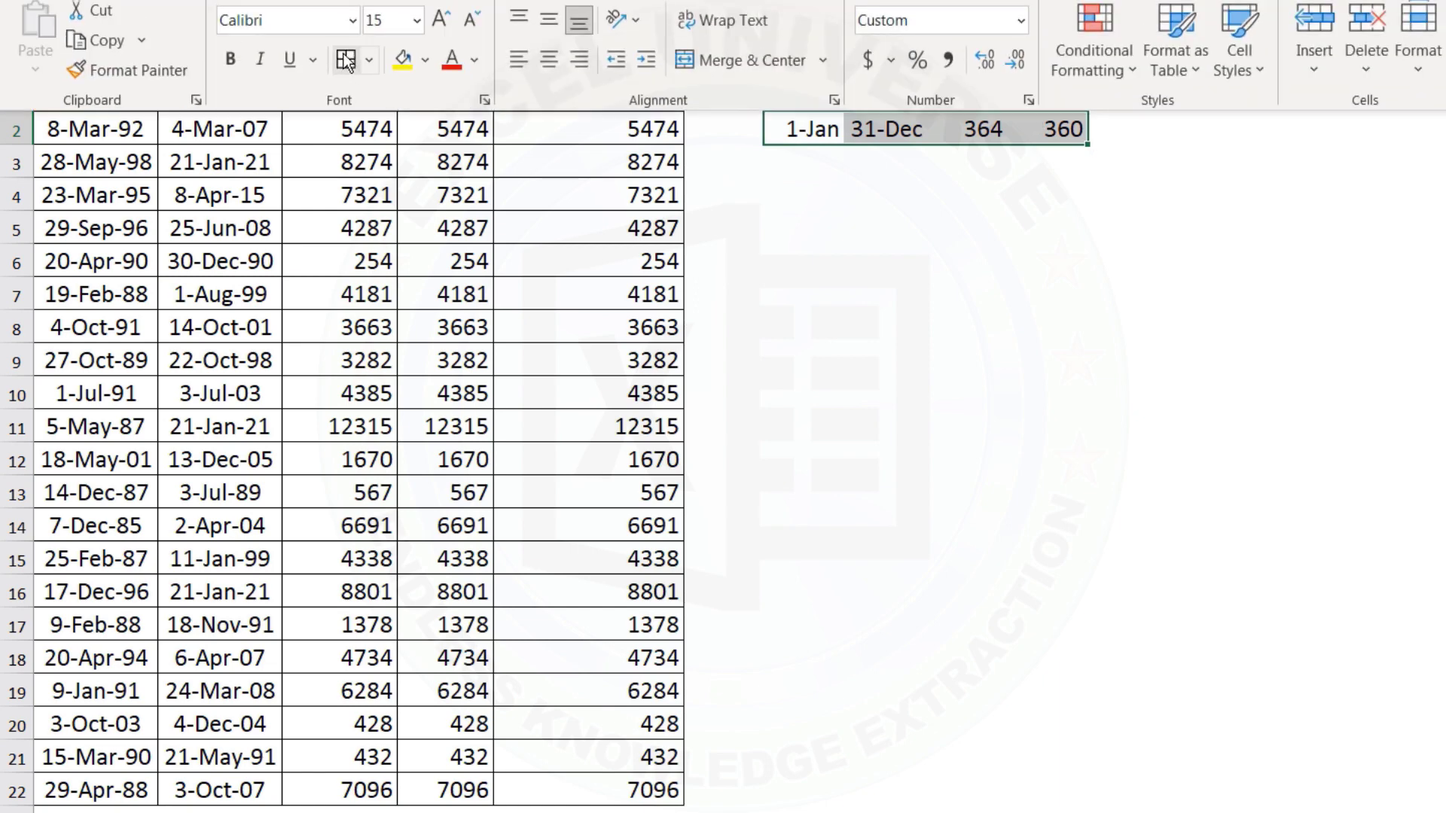
pyautogui.click(342, 56)
pyautogui.click(797, 95)
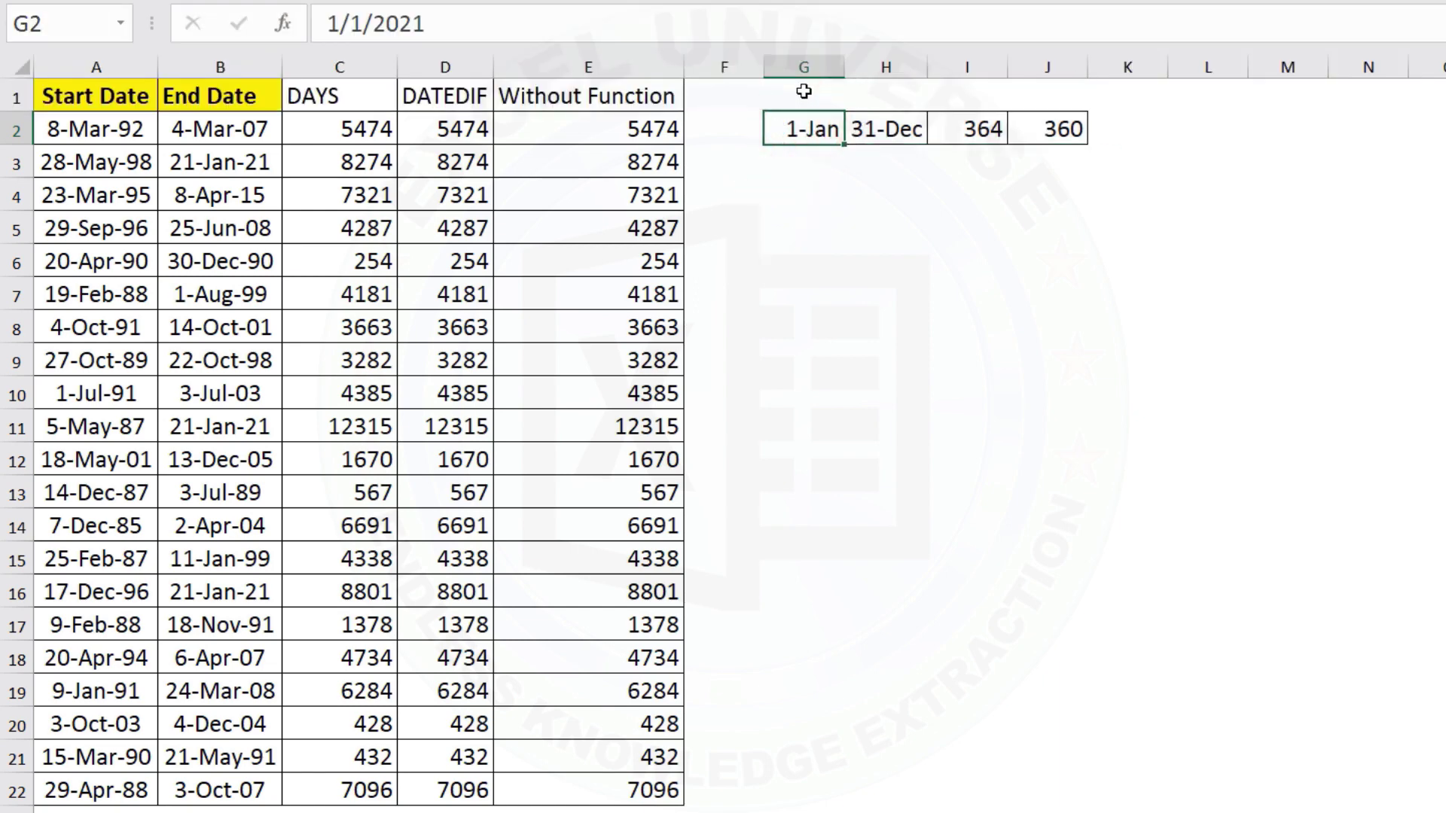
# Show the dates in G2 and H2 with a two-digit year and autofit columns G and H
pyautogui.click(827, 198)
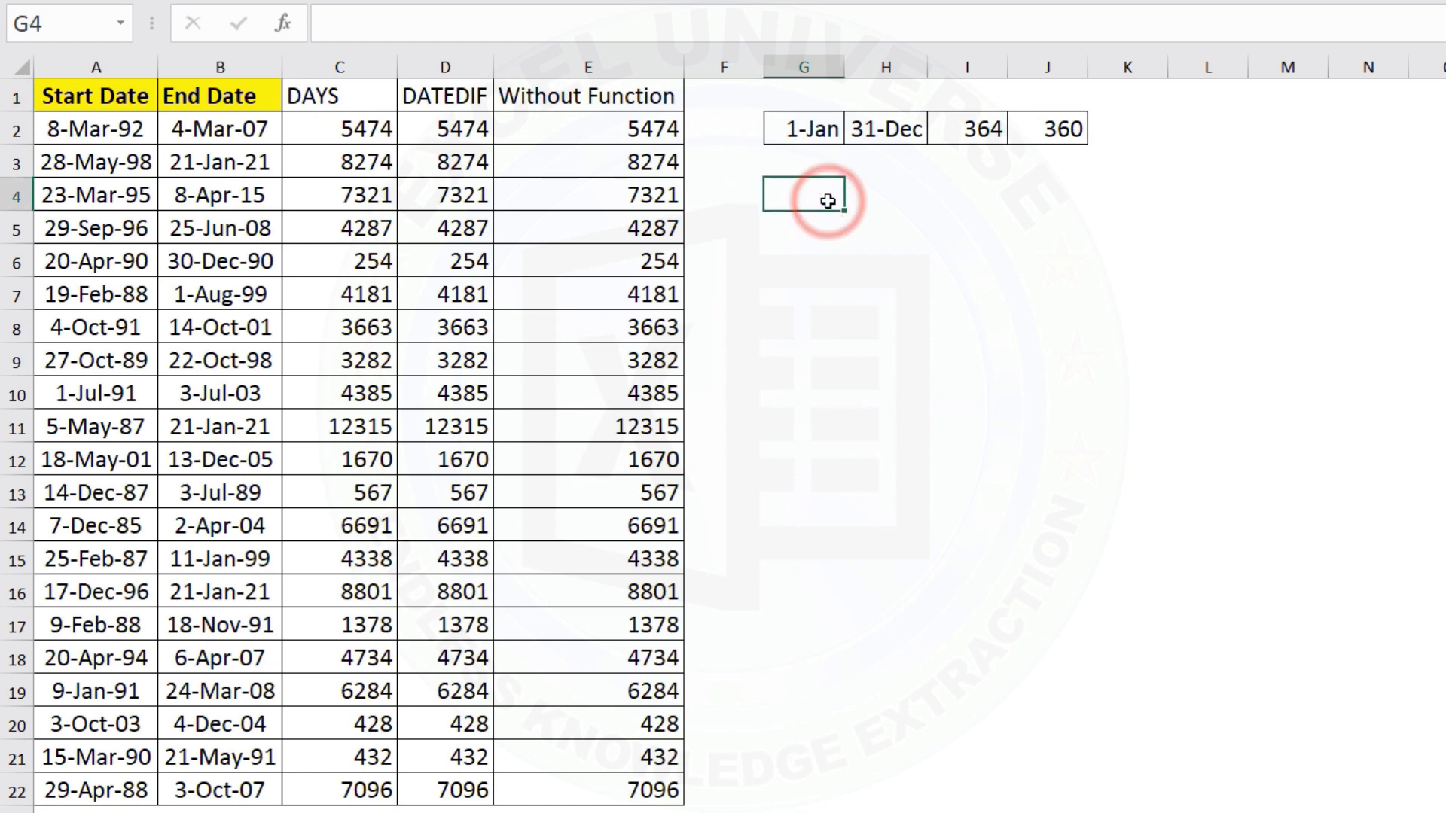
pyautogui.click(818, 134)
pyautogui.hotkey('ctrl', 'space')
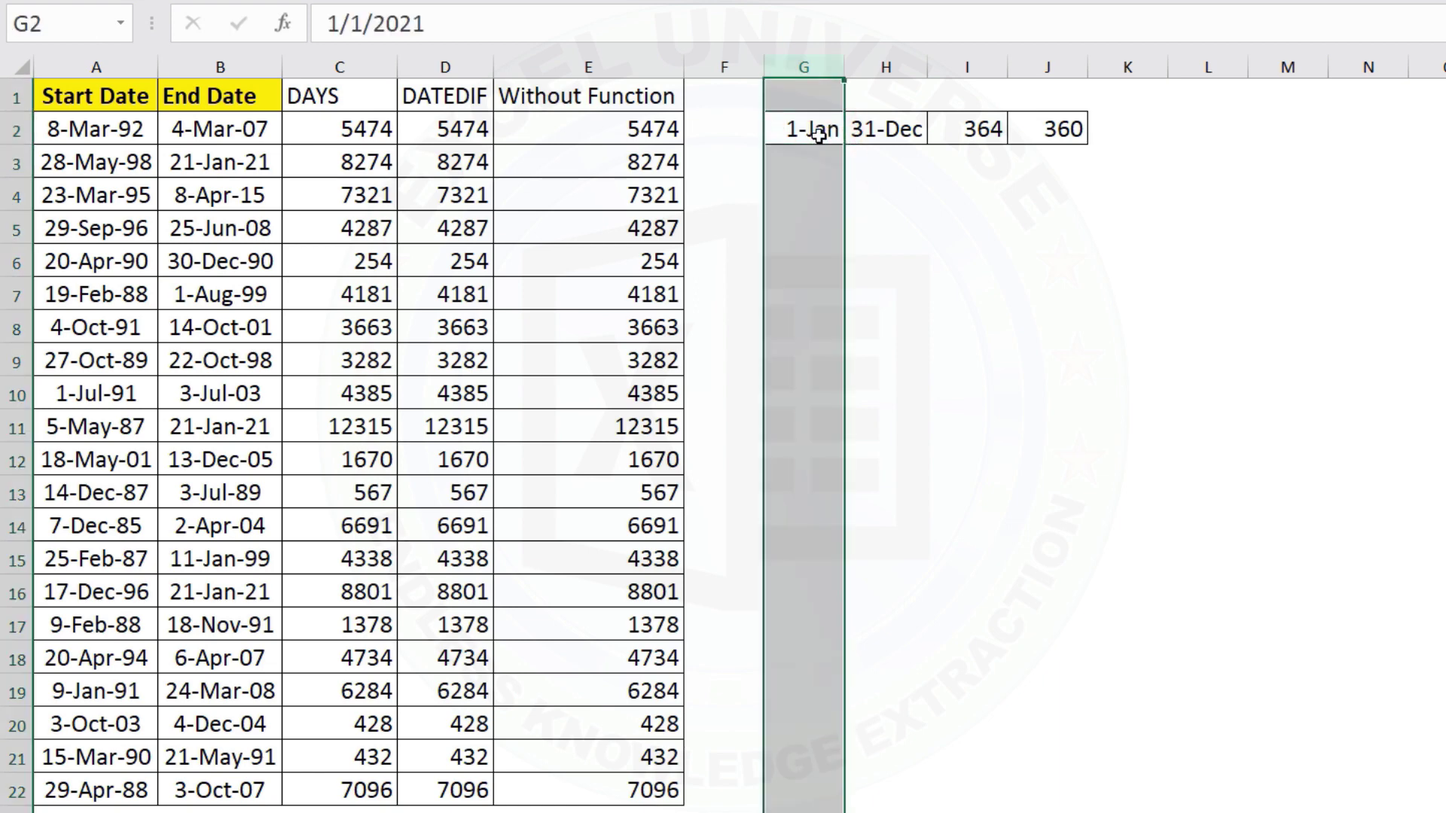
pyautogui.hotkey('shift', 'Right')
pyautogui.hotkey('alt', 'h')
pyautogui.press('o')
pyautogui.press('i')
# Enter the date 1 Jan 20 in cell G4
pyautogui.click(788, 153)
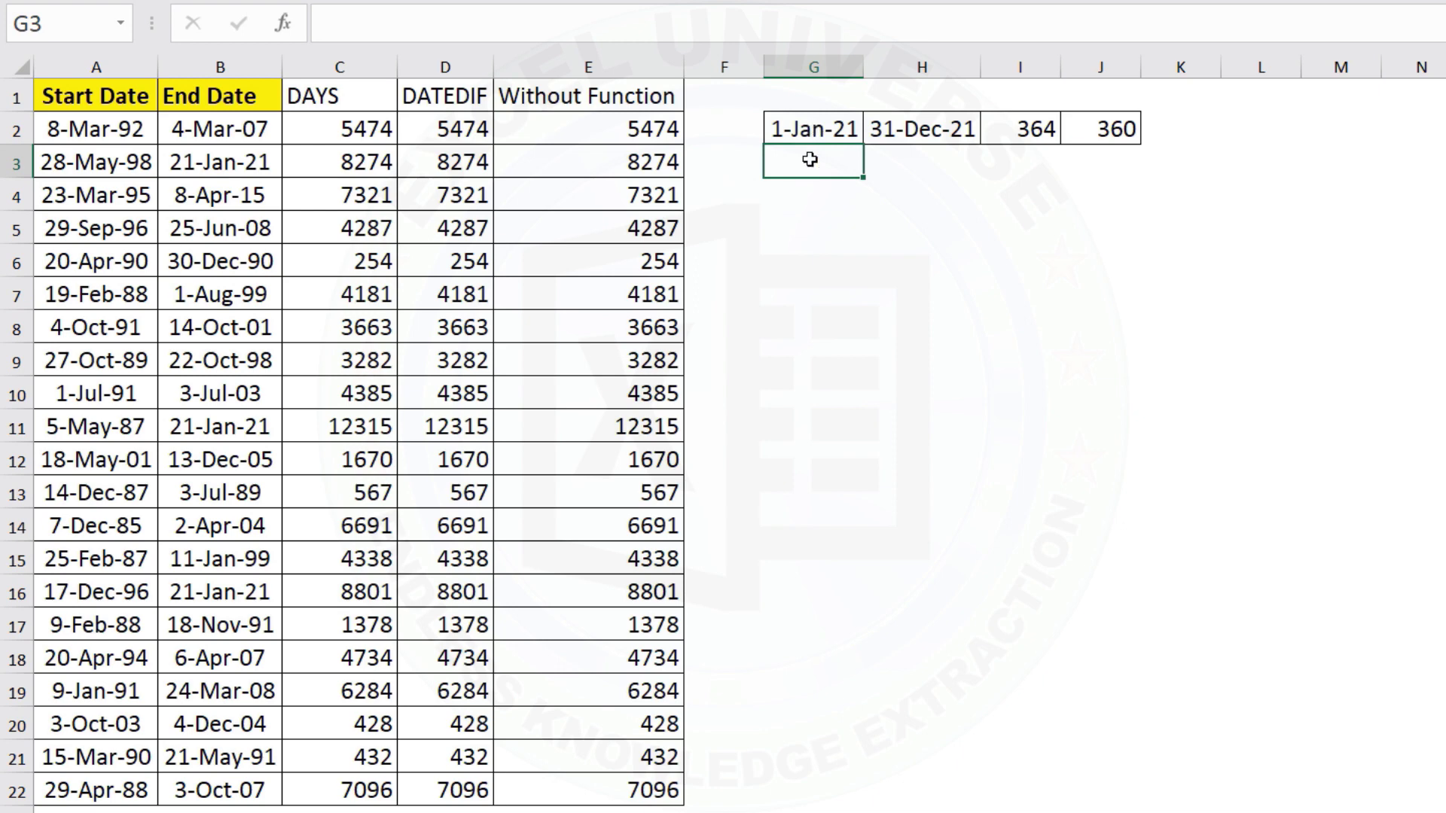
pyautogui.press('Down')
pyautogui.write('1 Jan 20')
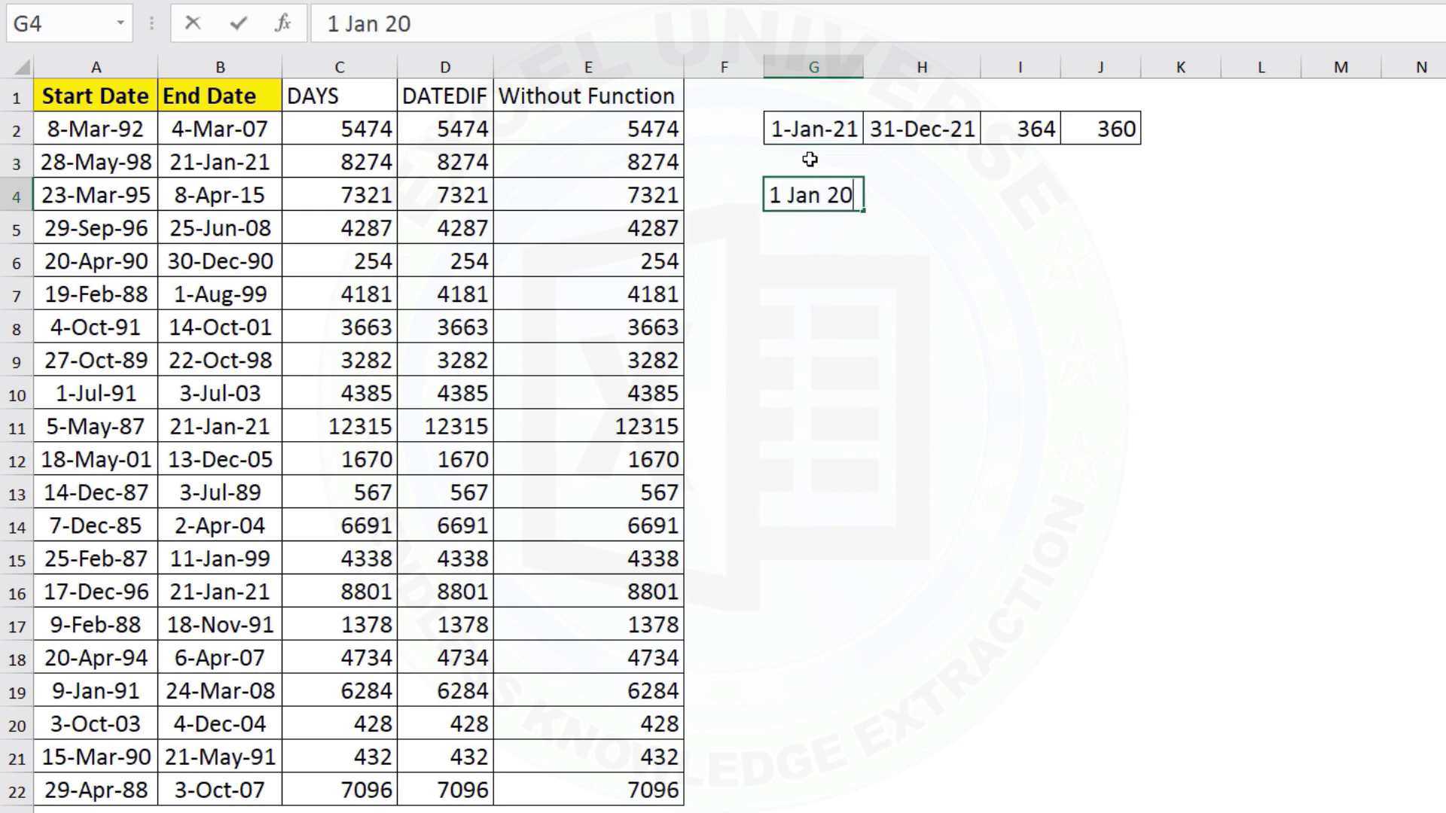
pyautogui.press('Return')
# Enter the formula =EOMONTH(G4,0)+1 in cell G5 to return the first day of the following month
pyautogui.write('=eom')
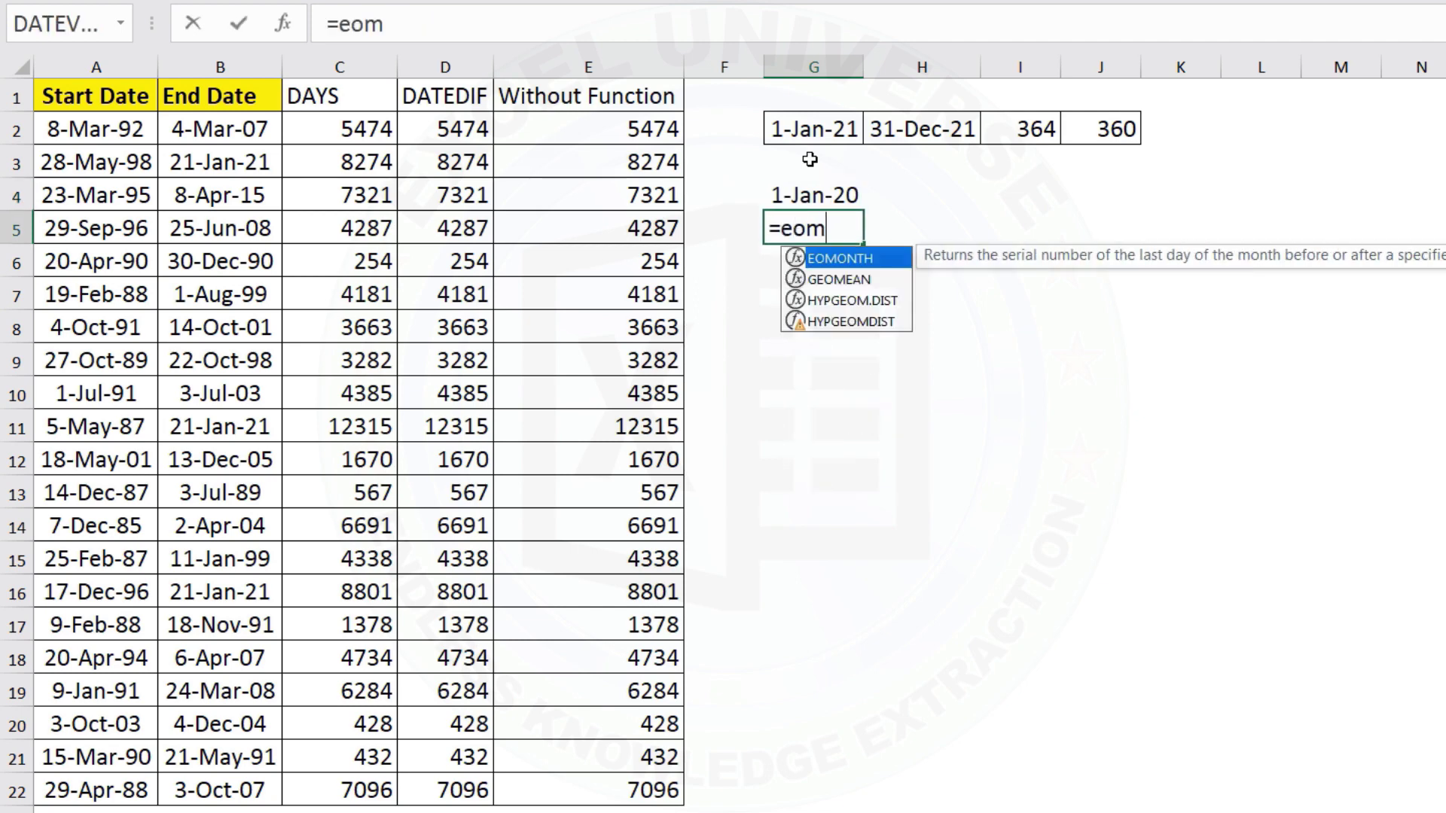
pyautogui.press('Tab')
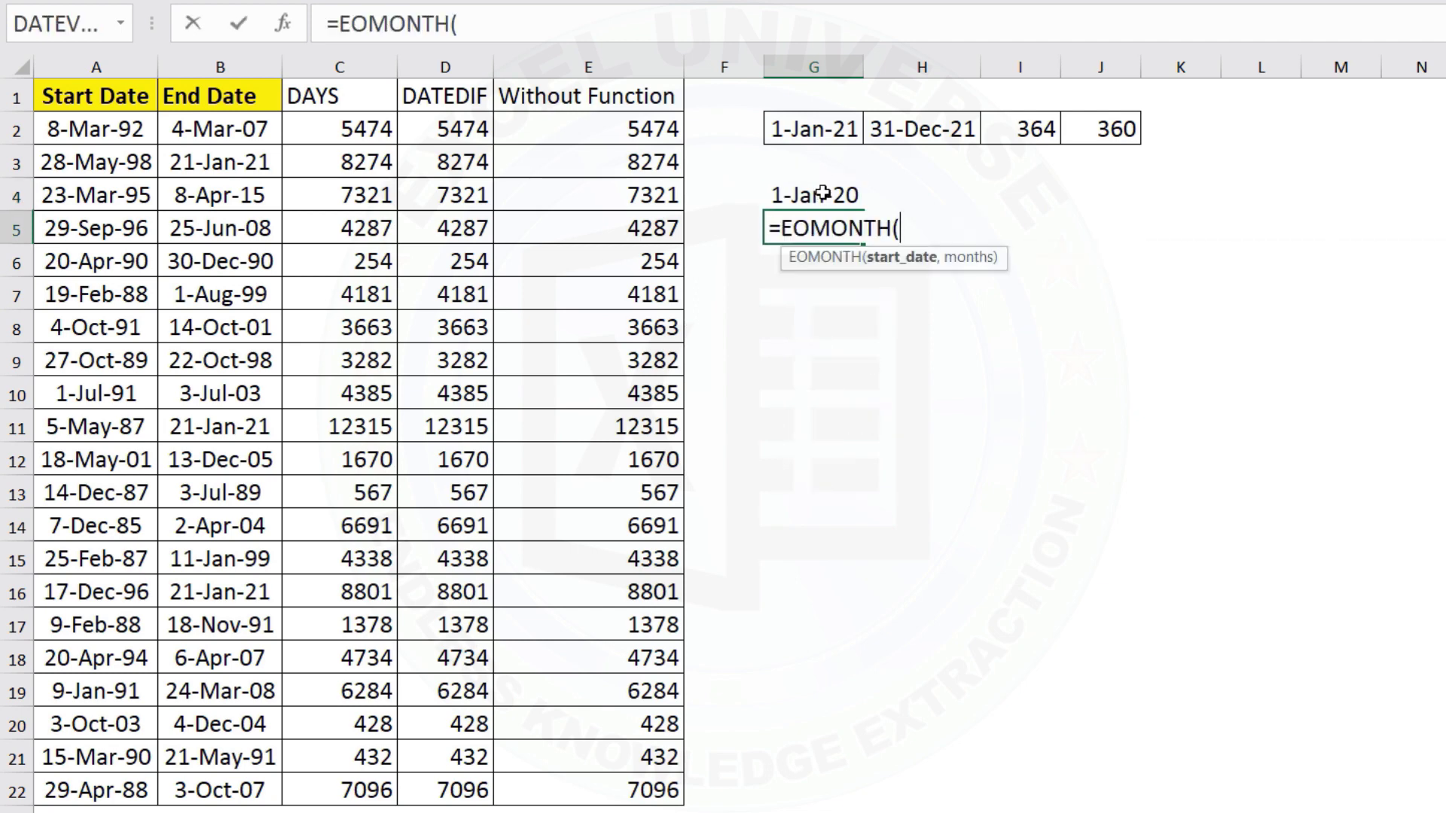
pyautogui.click(823, 194)
pyautogui.write(',')
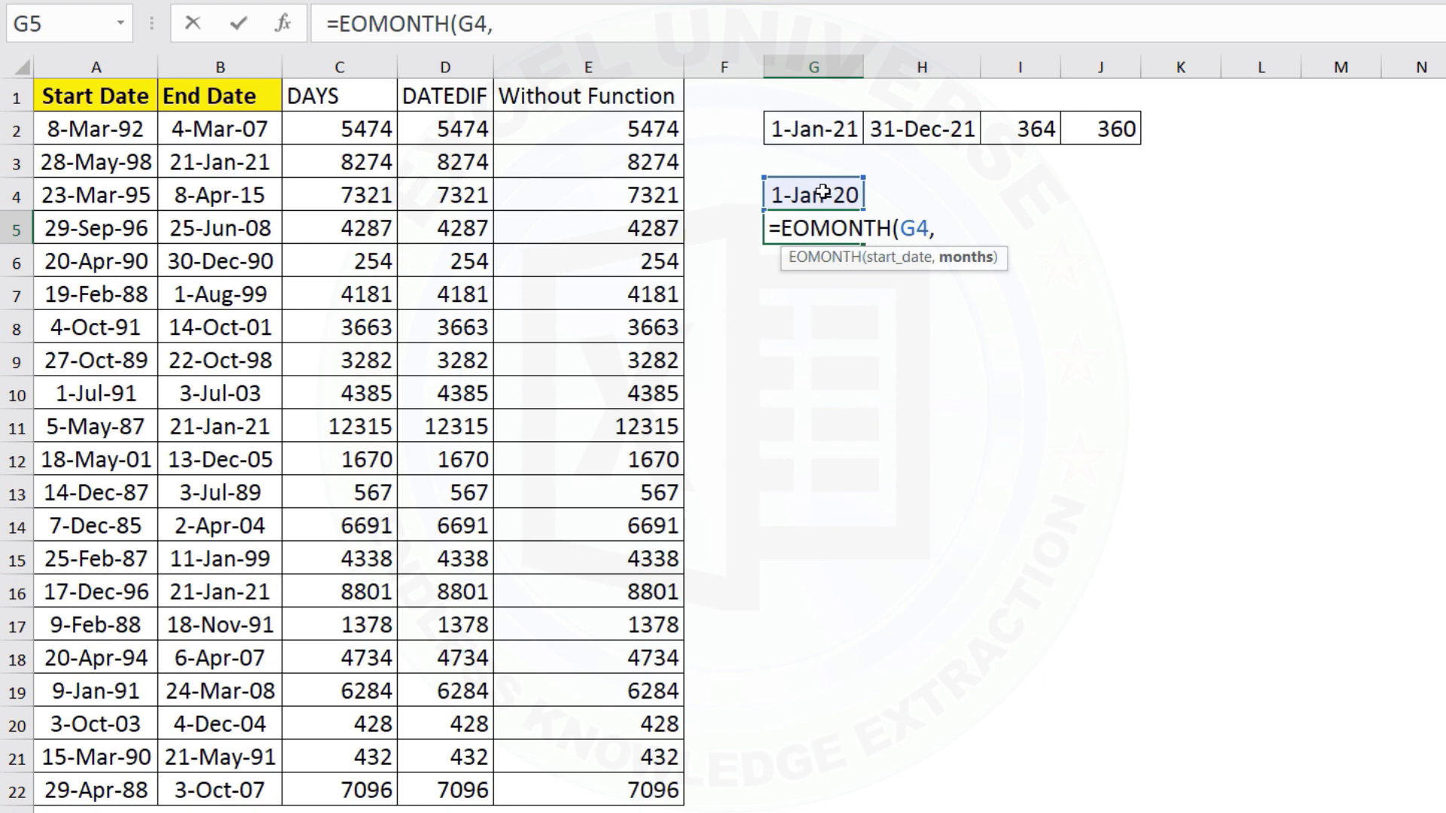
pyautogui.write('0)')
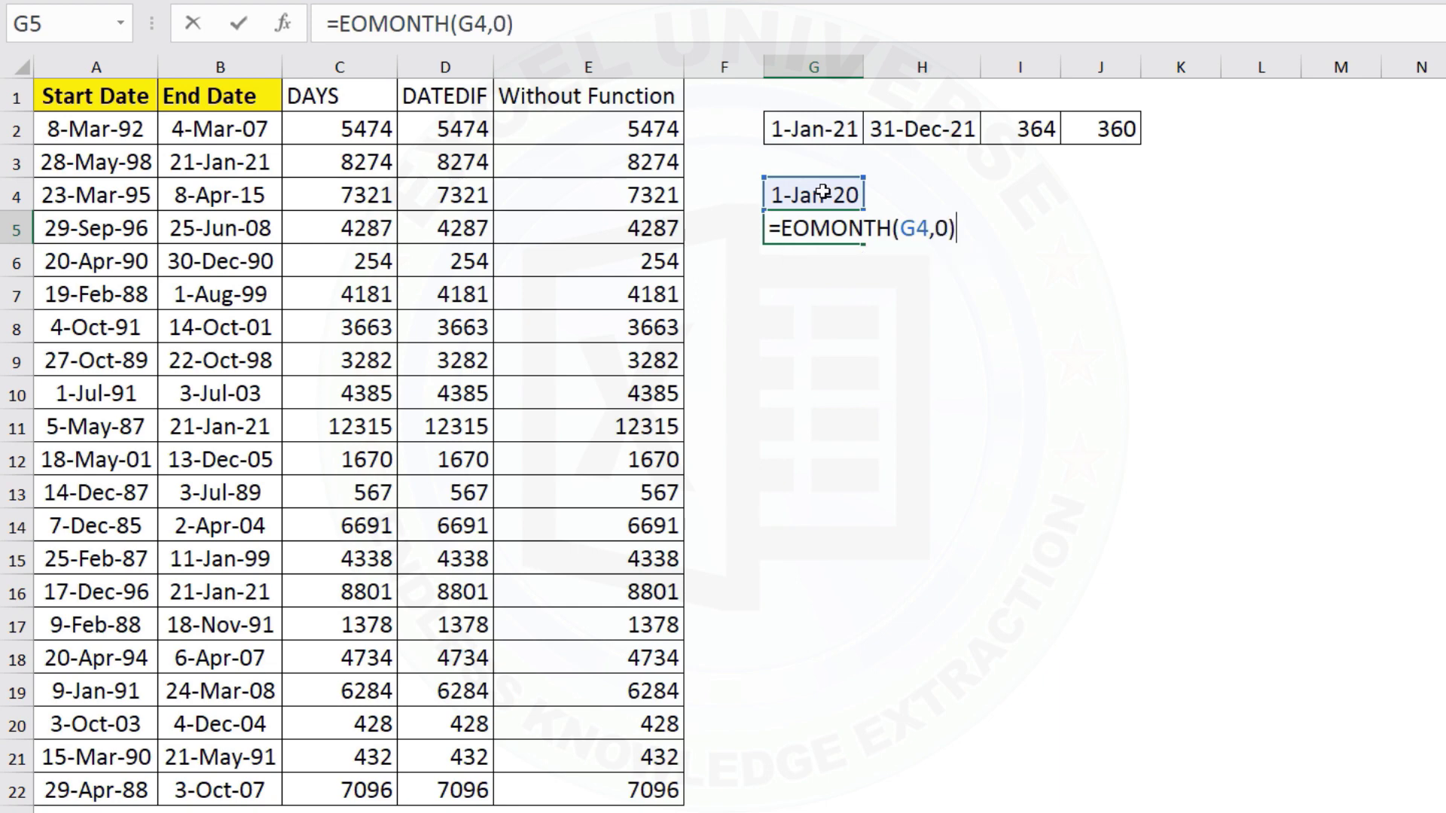
pyautogui.write('+1')
pyautogui.press('Return')
# Fill the EOMONTH formula from cell G5 down to row 17 and autofit column G
pyautogui.click(862, 239)
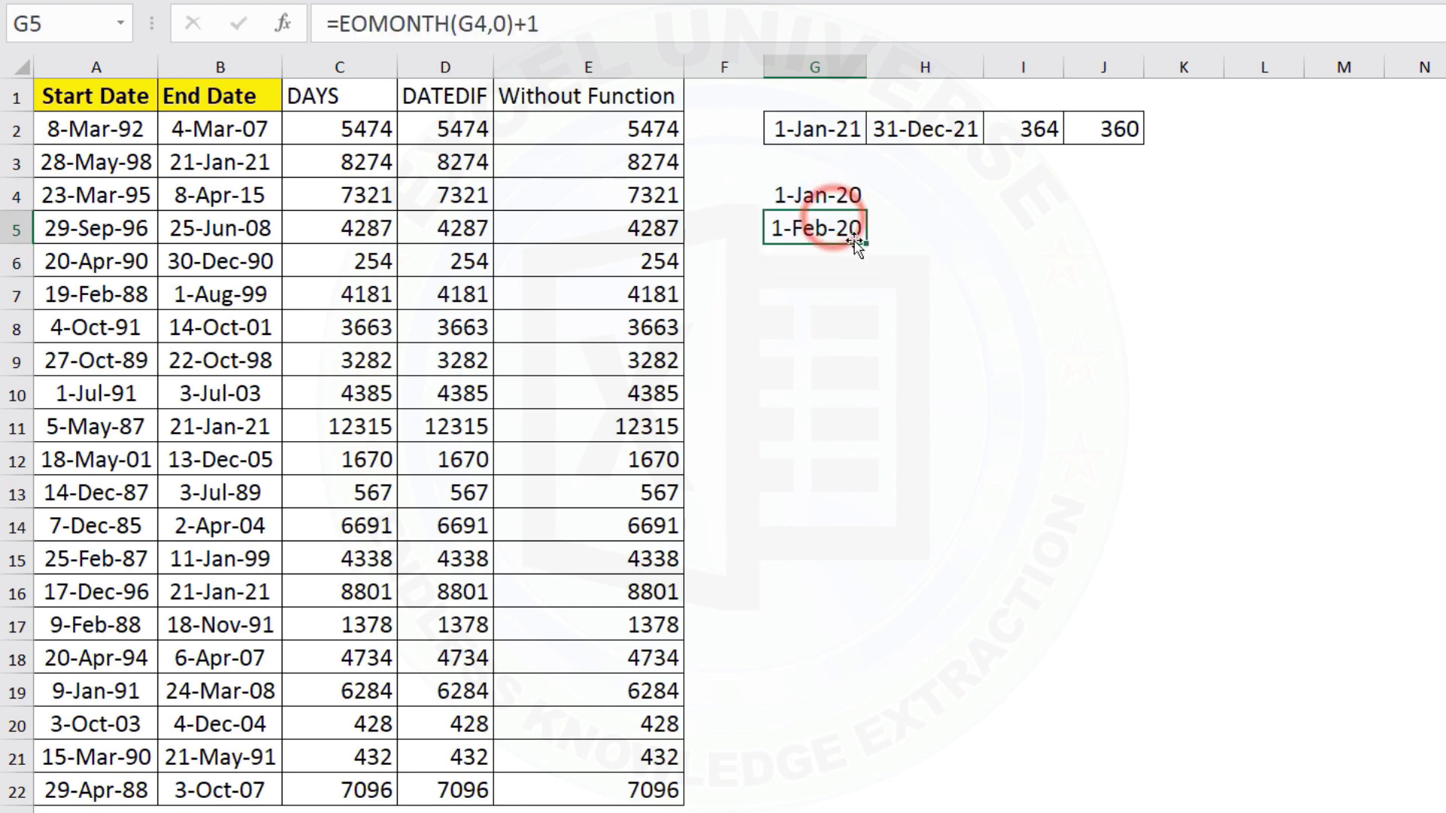
pyautogui.moveTo(869, 440); pyautogui.dragTo(866, 640)
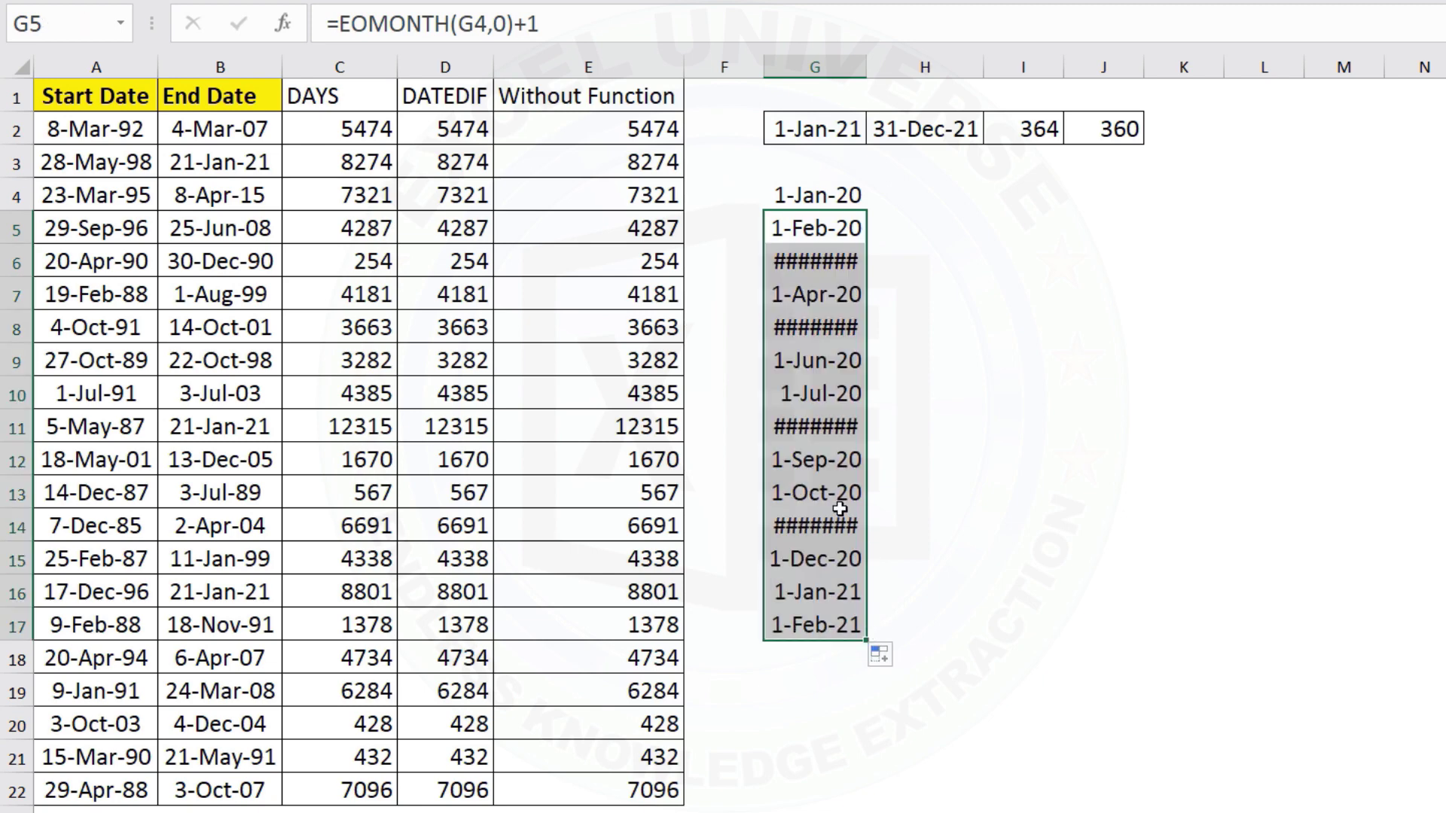
pyautogui.doubleClick(868, 67)
# Delete the 2021 dates below 1-Dec-20 in column G
pyautogui.click(836, 461)
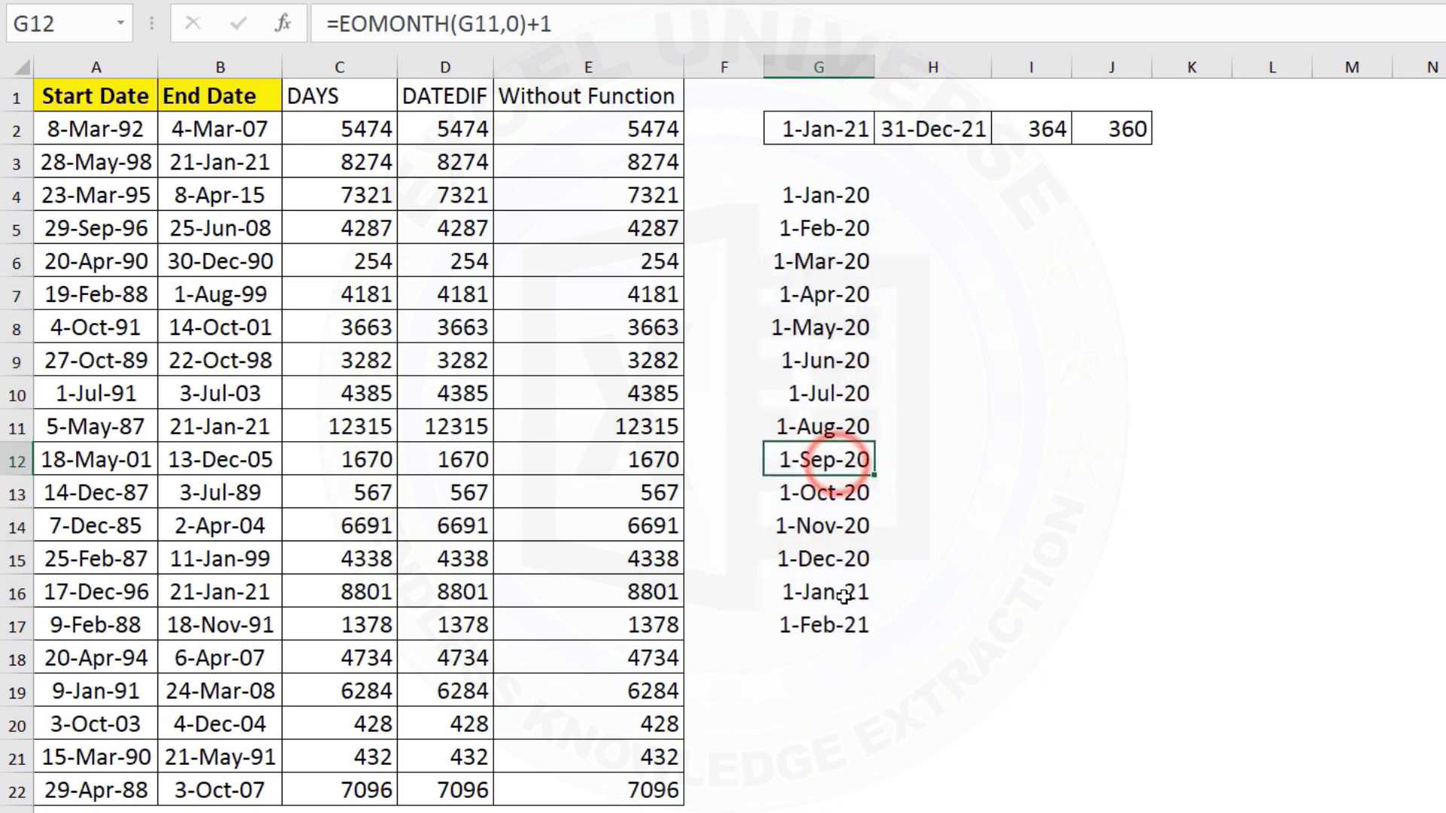
pyautogui.moveTo(836, 595); pyautogui.dragTo(851, 659)
pyautogui.press('Delete')
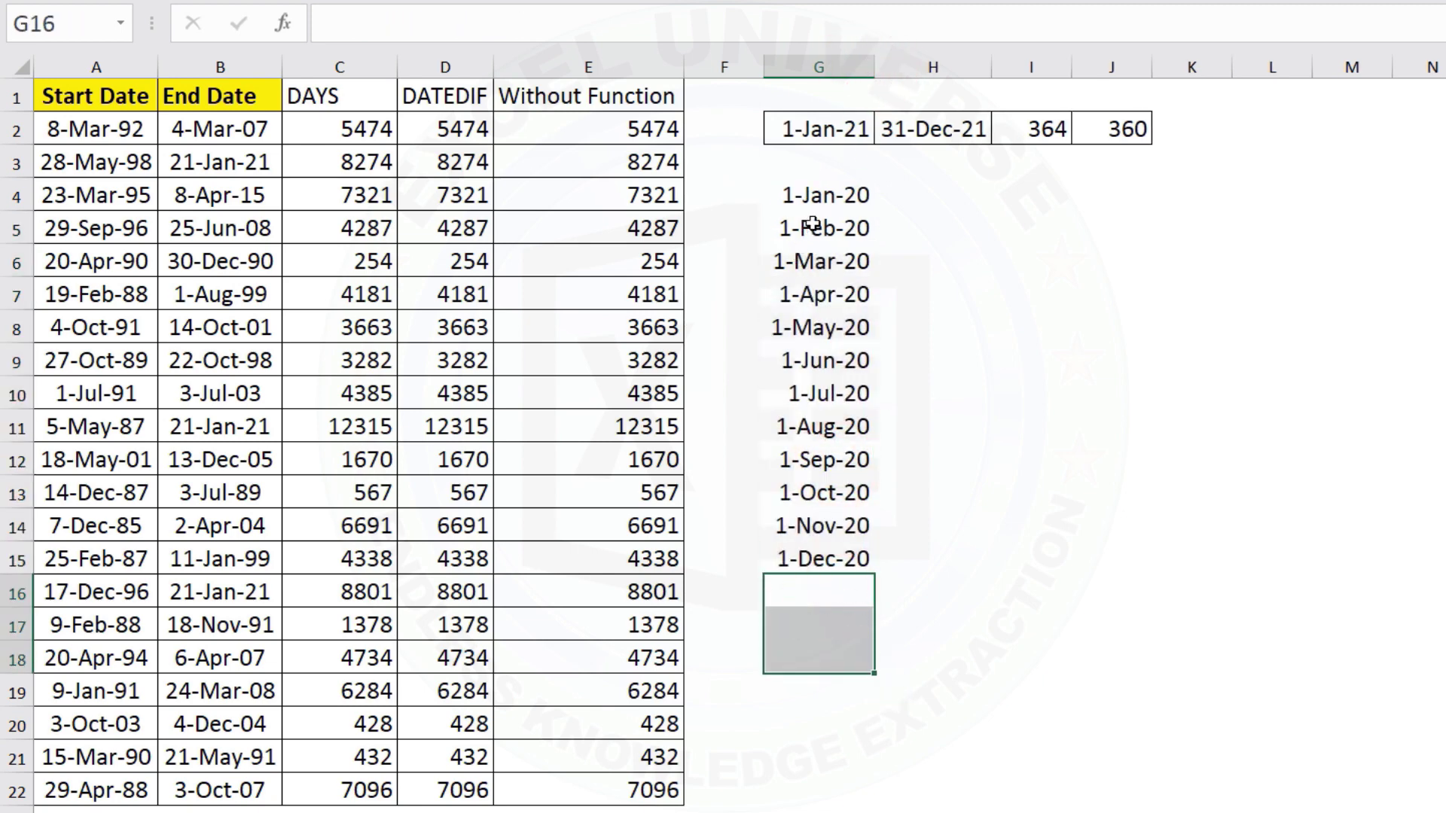
# Enter the formula =G5 in cell H4 and fill it down to row 15 beside the monthly dates
pyautogui.click(919, 197)
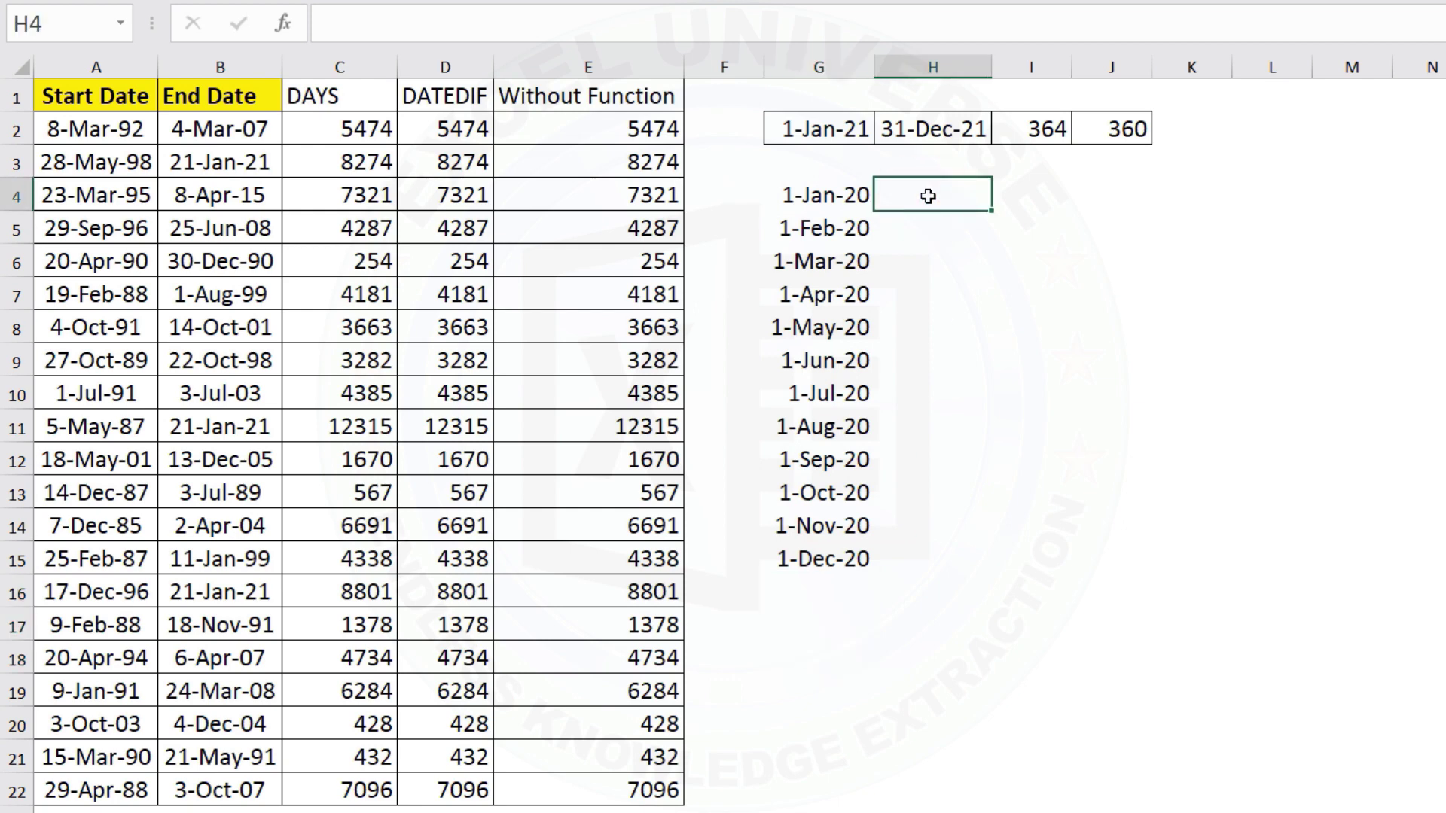
pyautogui.write('=')
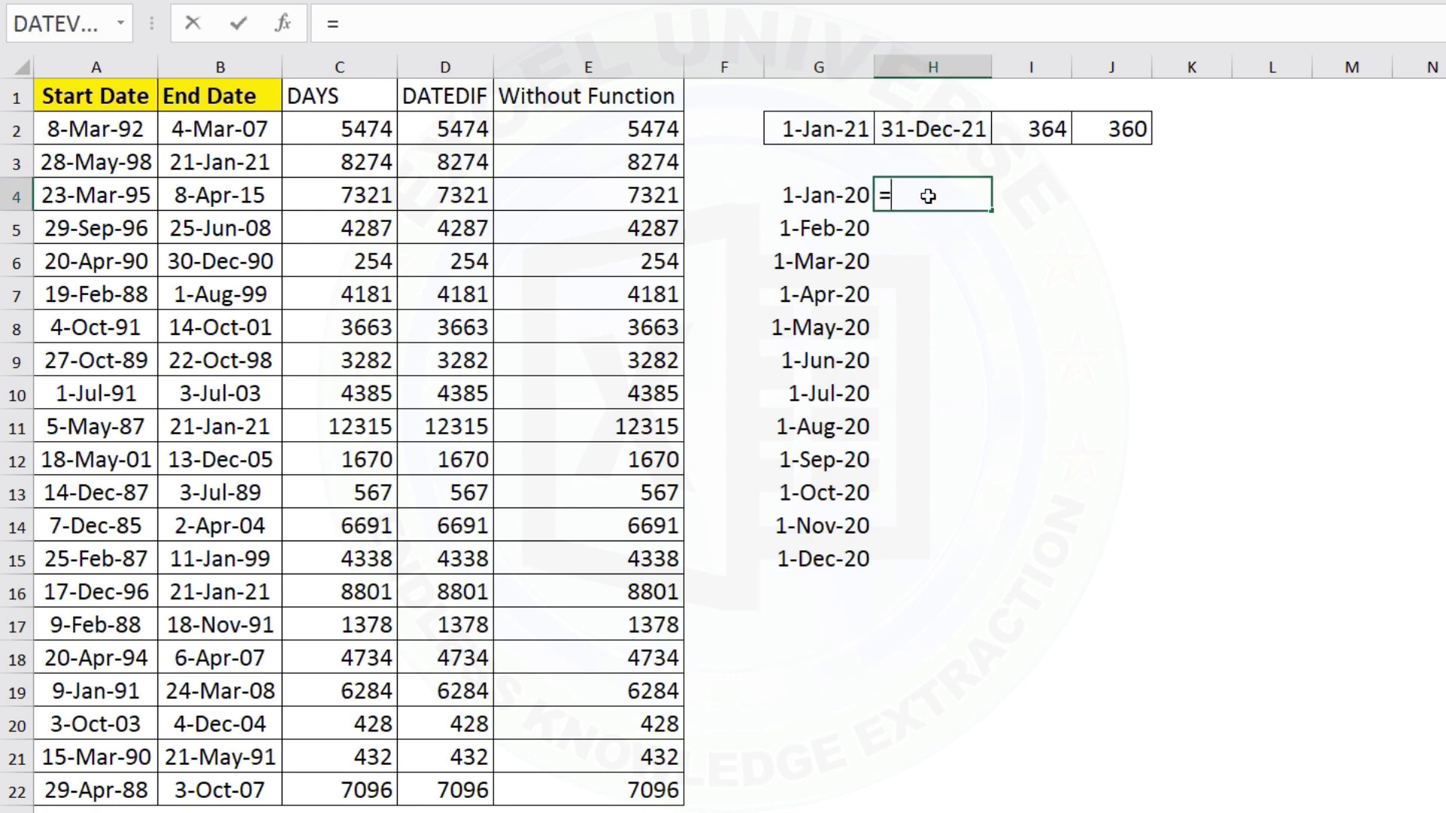
pyautogui.click(816, 234)
pyautogui.press('Return')
pyautogui.click(934, 197)
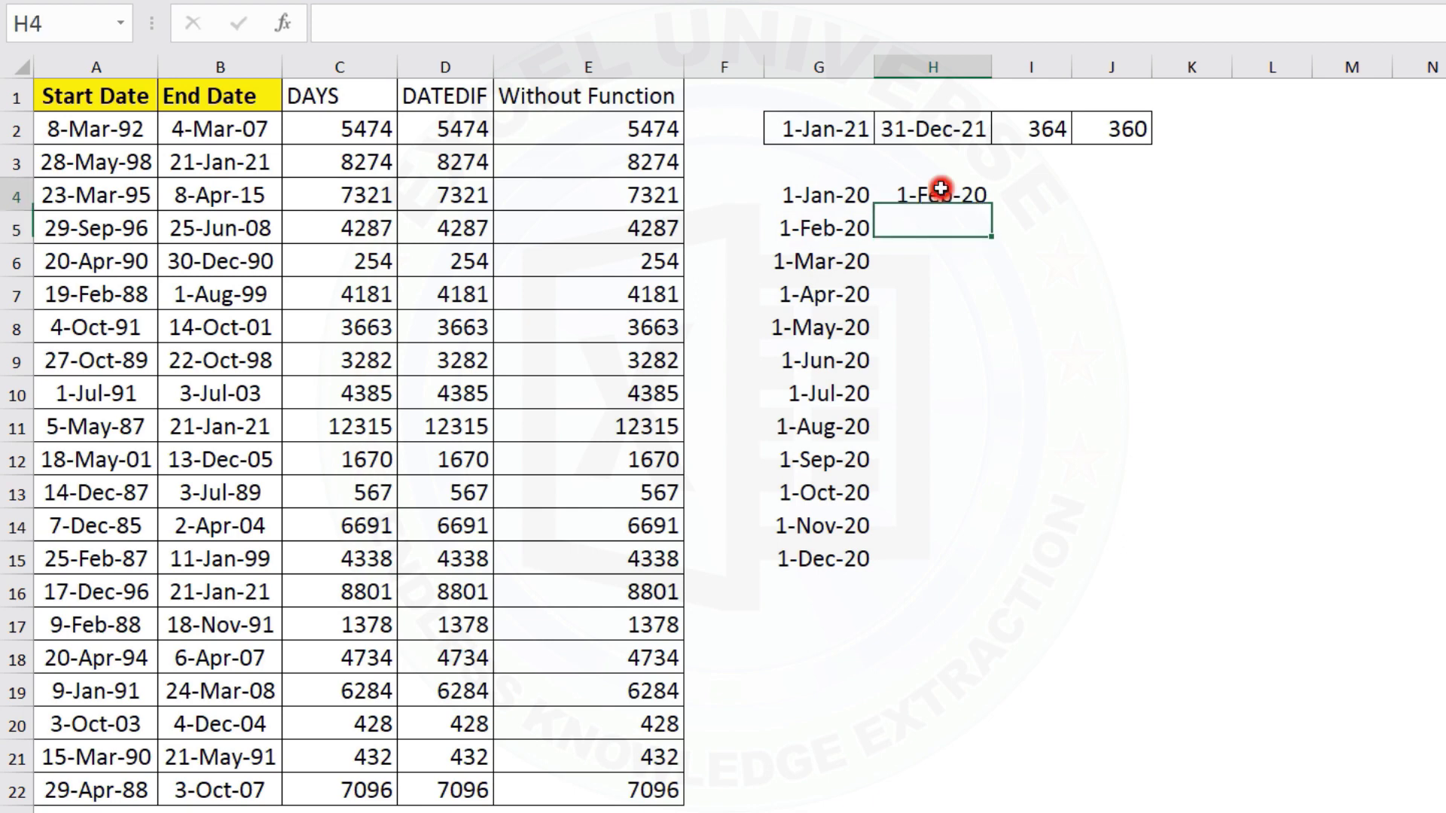
pyautogui.doubleClick(991, 211)
# Copy the date in cell G2 into cell H15 as the last end date
pyautogui.click(848, 127)
pyautogui.hotkey('ctrl', 'c')
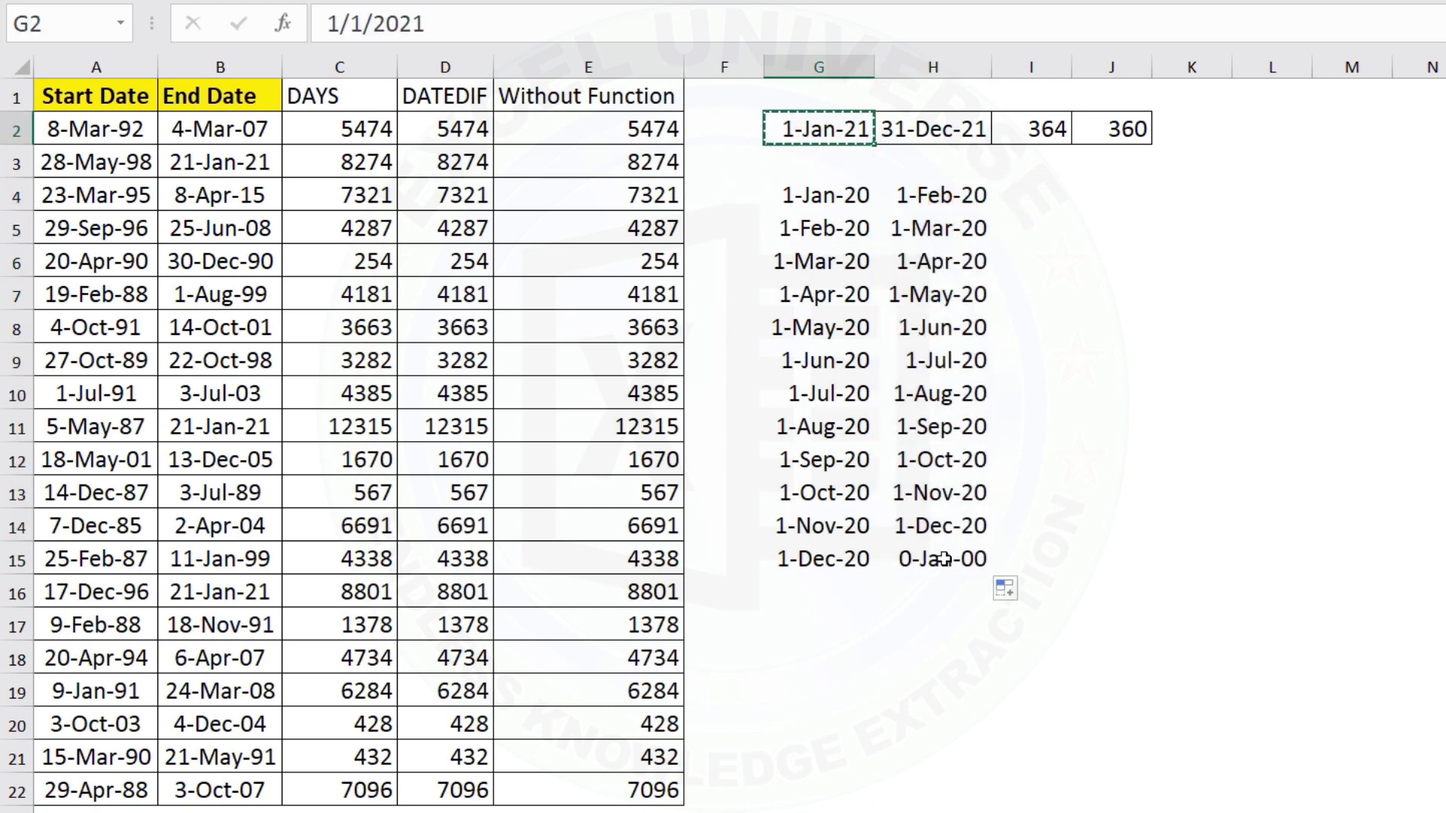
pyautogui.click(979, 558)
pyautogui.hotkey('ctrl', 'v')
# Apply borders to the monthly date cells in G4:H15
pyautogui.moveTo(937, 195); pyautogui.dragTo(847, 558)
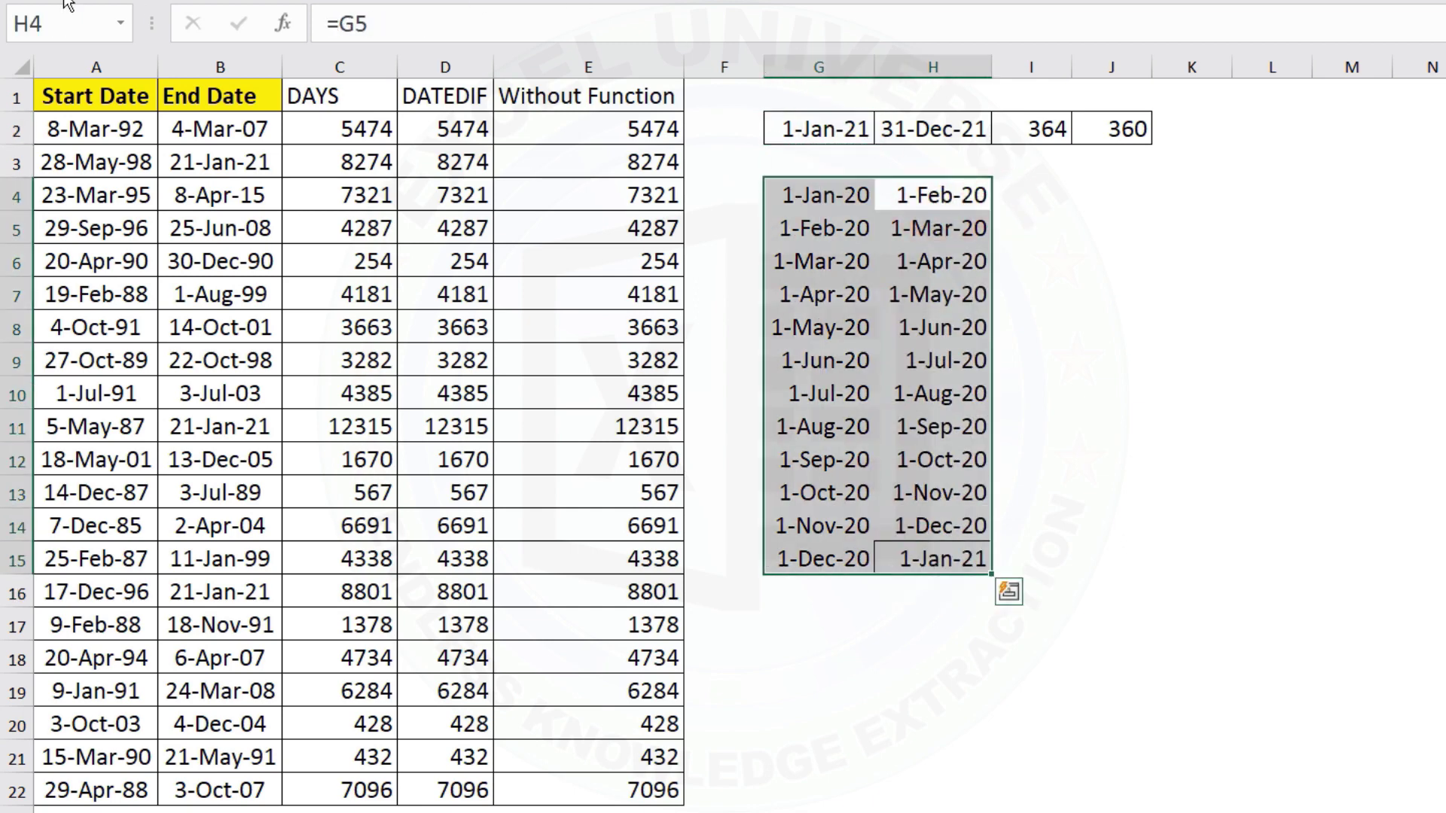
pyautogui.click(68, 2)
pyautogui.click(345, 60)
pyautogui.click(818, 302)
# Insert blank cells at G4:H4, shifting the monthly dates down one row
pyautogui.moveTo(821, 198); pyautogui.dragTo(926, 197)
pyautogui.hotkey('ctrl', '+')
pyautogui.press('Return')
# Enter the headings Start Date in cell G4 and End Date in cell H4
pyautogui.press('Up')
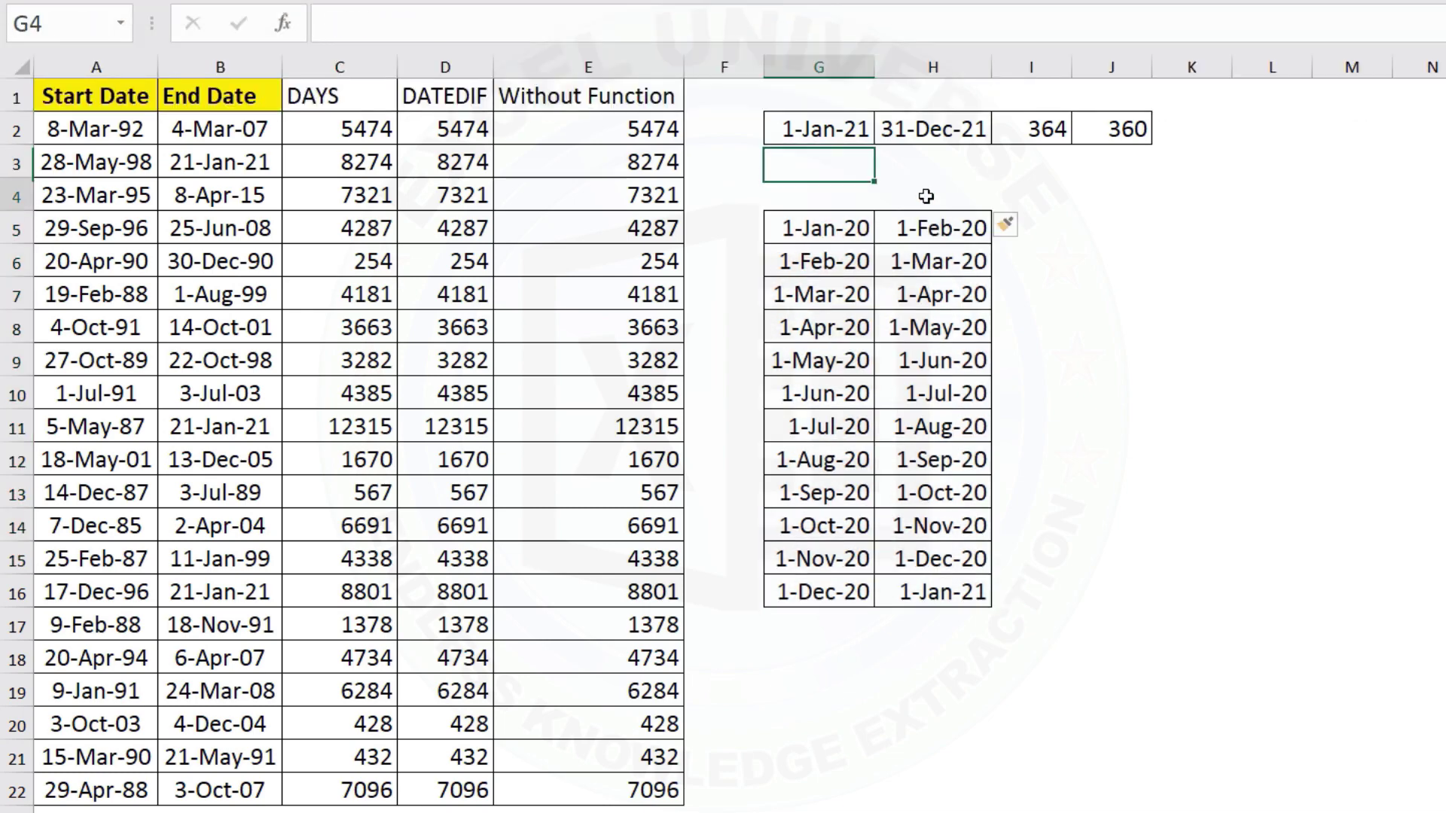
pyautogui.press('Down')
pyautogui.write('Start Date')
pyautogui.press('Tab')
pyautogui.write('End D')
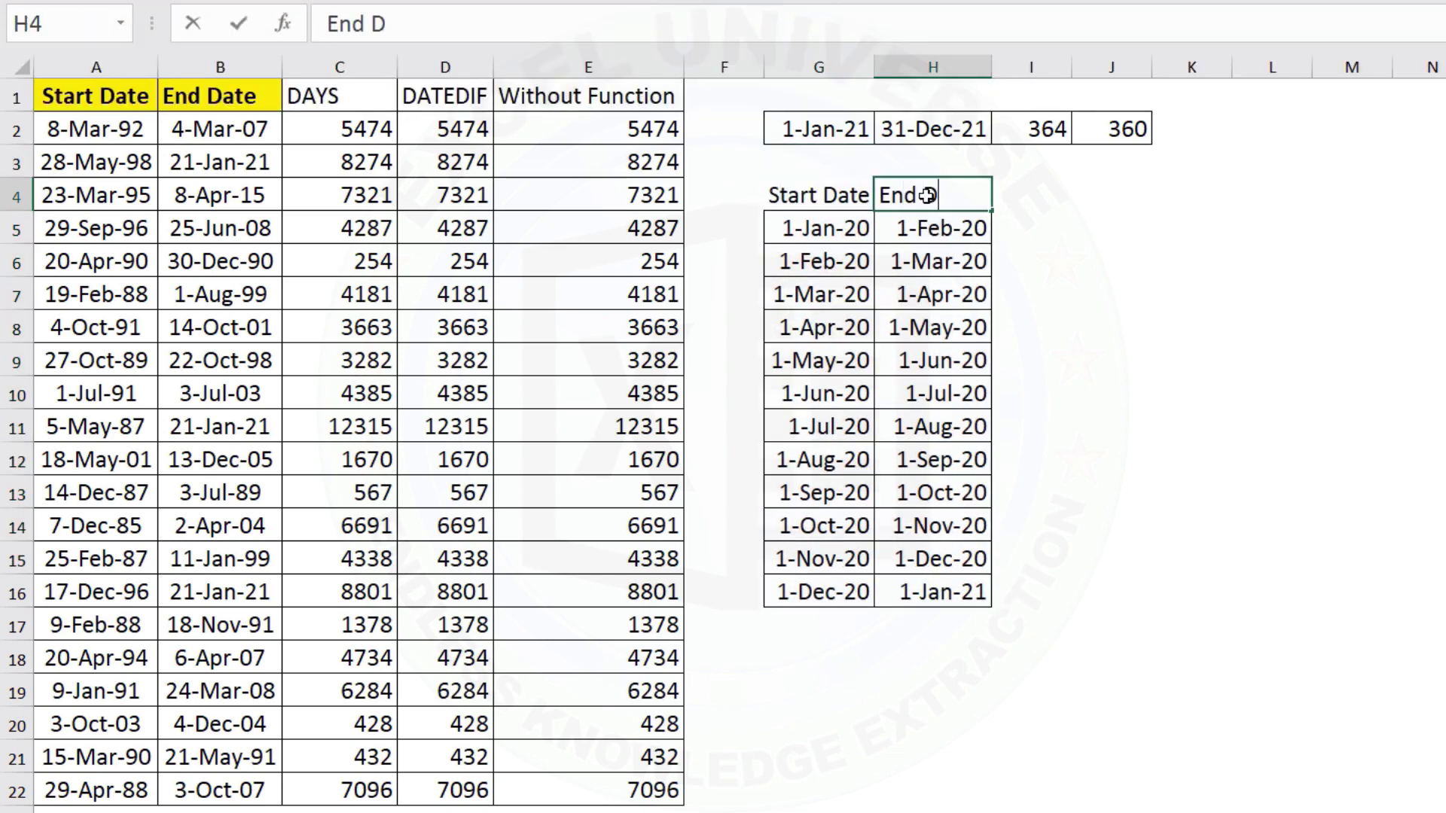
pyautogui.write('ate')
# Apply borders to the monthly date table including its headings, G4:H16
pyautogui.moveTo(818, 195); pyautogui.dragTo(889, 226)
pyautogui.hotkey('ctrl', 'shift', 'Down')
pyautogui.click(94, 2)
pyautogui.click(346, 60)
pyautogui.click(813, 311)
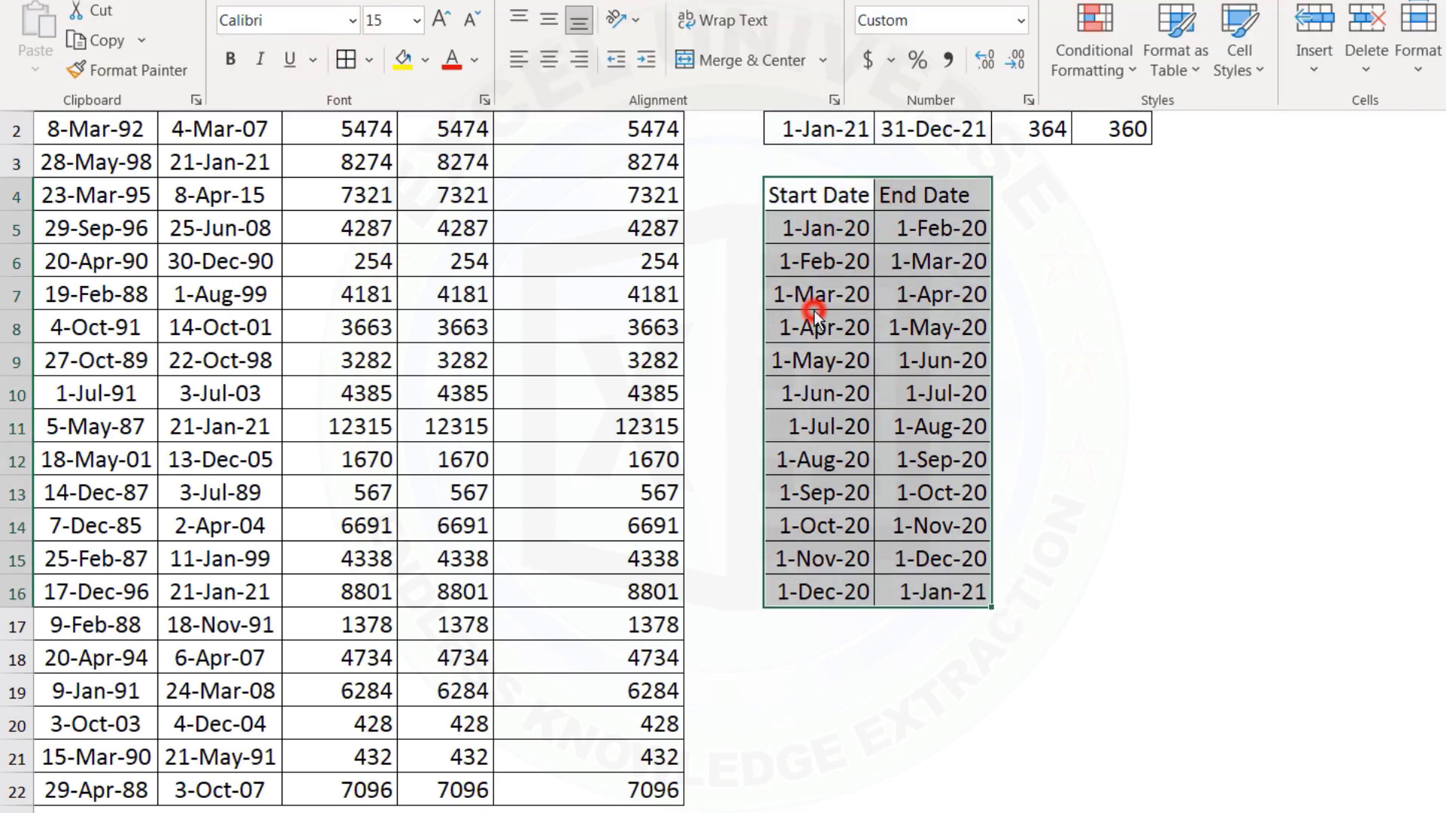
# Enter the heading Diff in cell I4 next to End Date
pyautogui.click(1032, 196)
pyautogui.write('DIff')
pyautogui.press('Return')
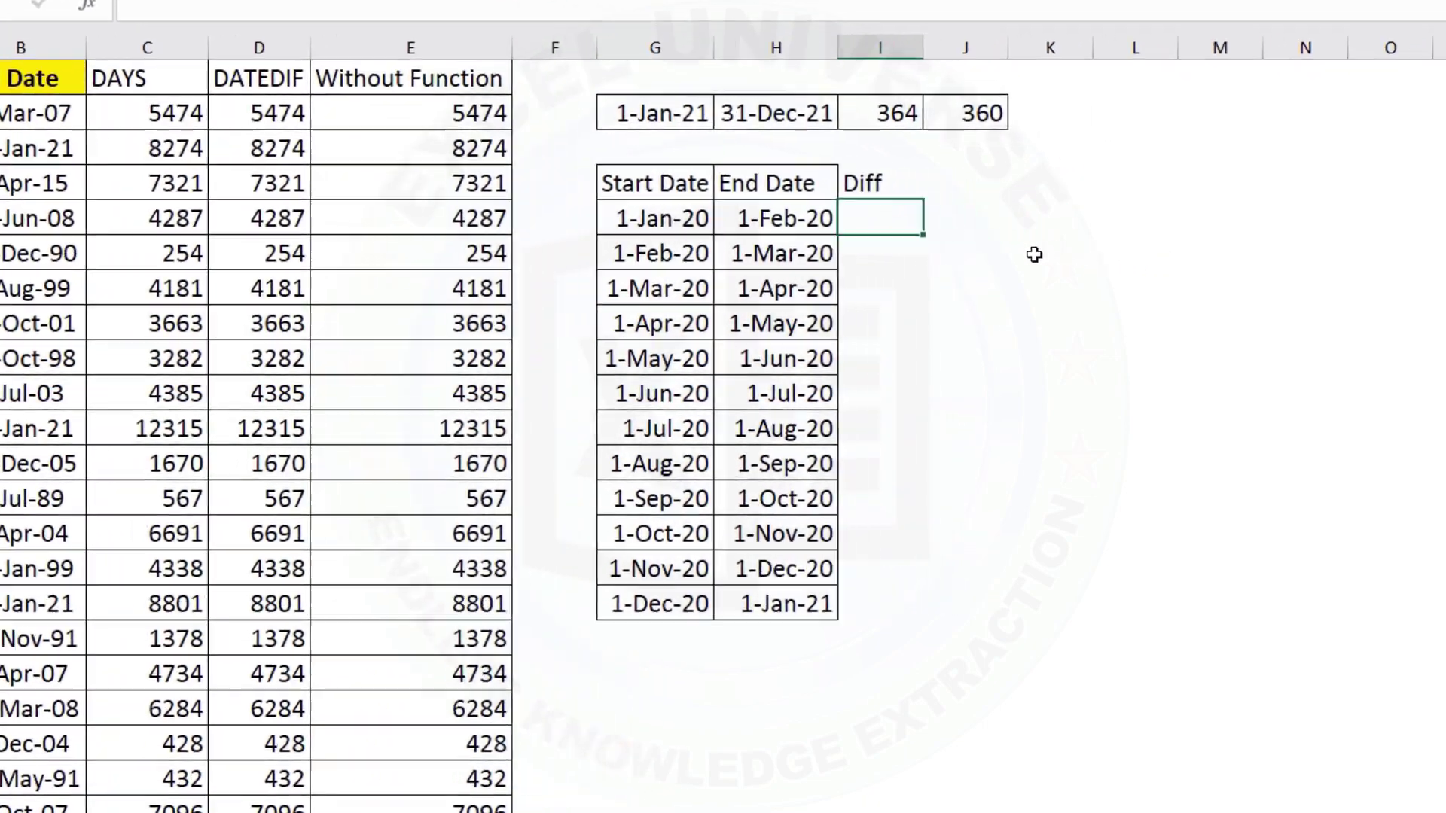
# Enter the formula =H5-G5 in cell I5 under Diff
pyautogui.write('=')
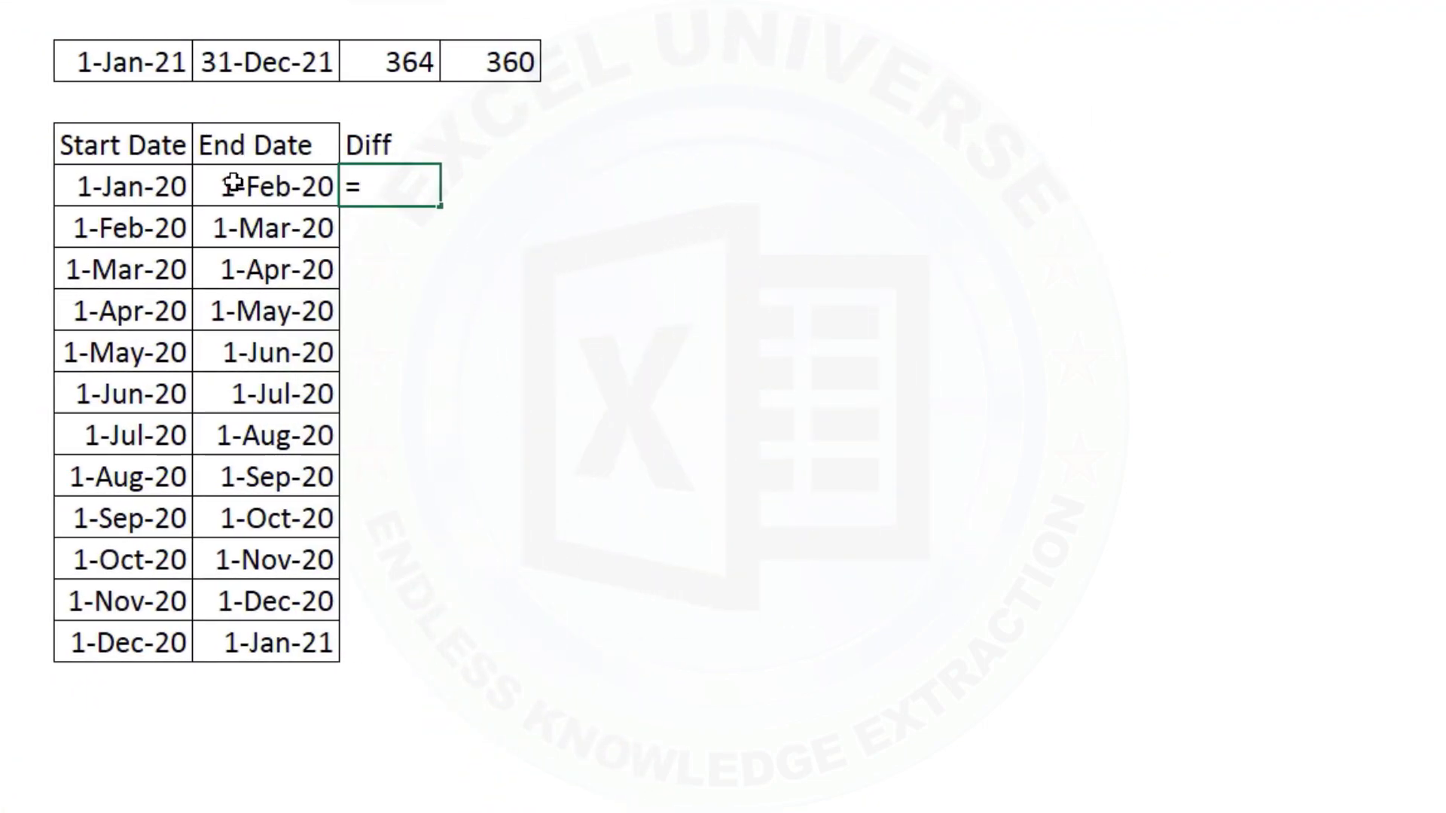
pyautogui.click(361, 192)
pyautogui.write('-')
pyautogui.click(128, 184)
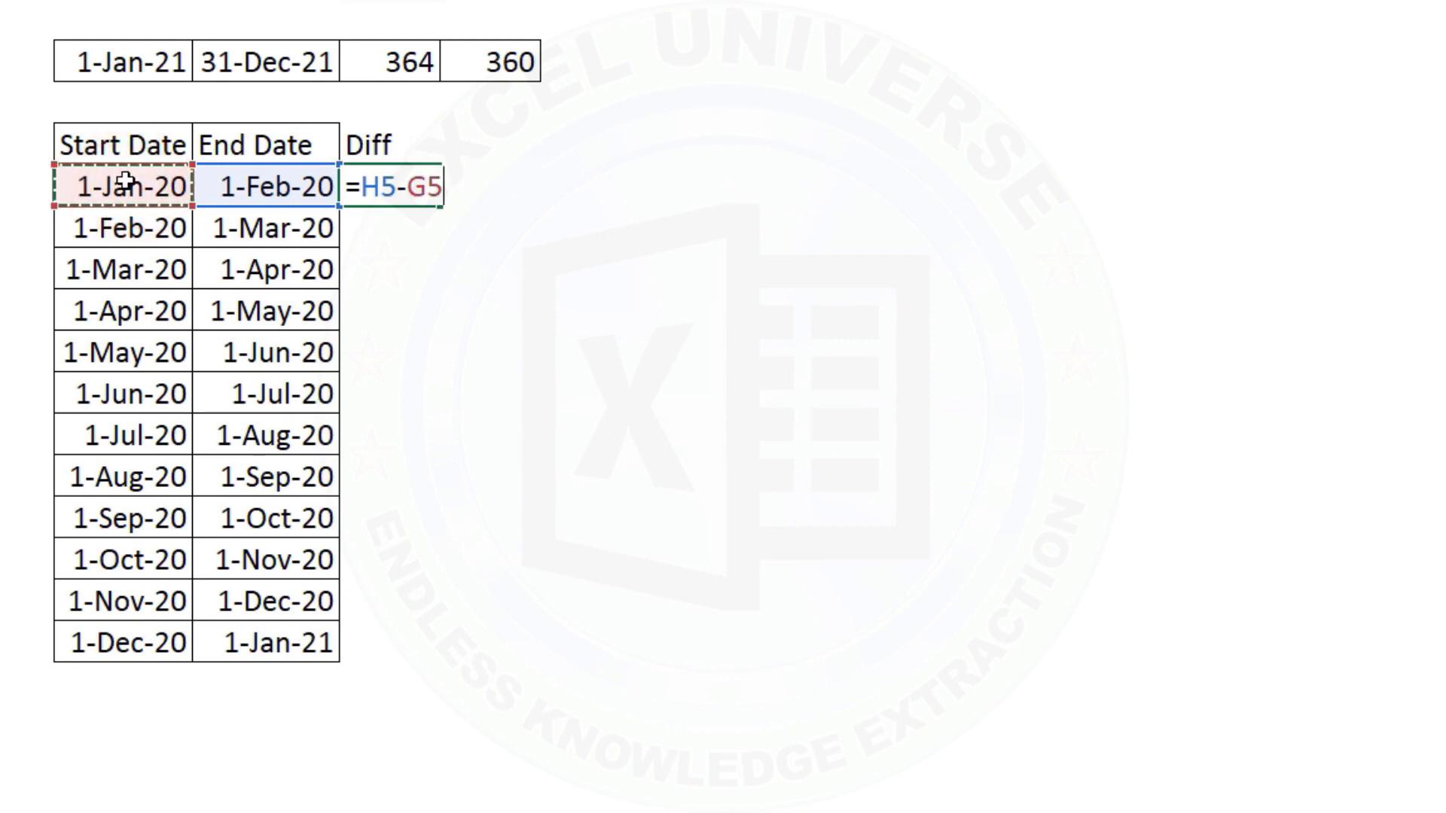
pyautogui.press('Return')
# Fill the Diff formula from cell I5 down to row 16 for all twelve months
pyautogui.click(413, 189)
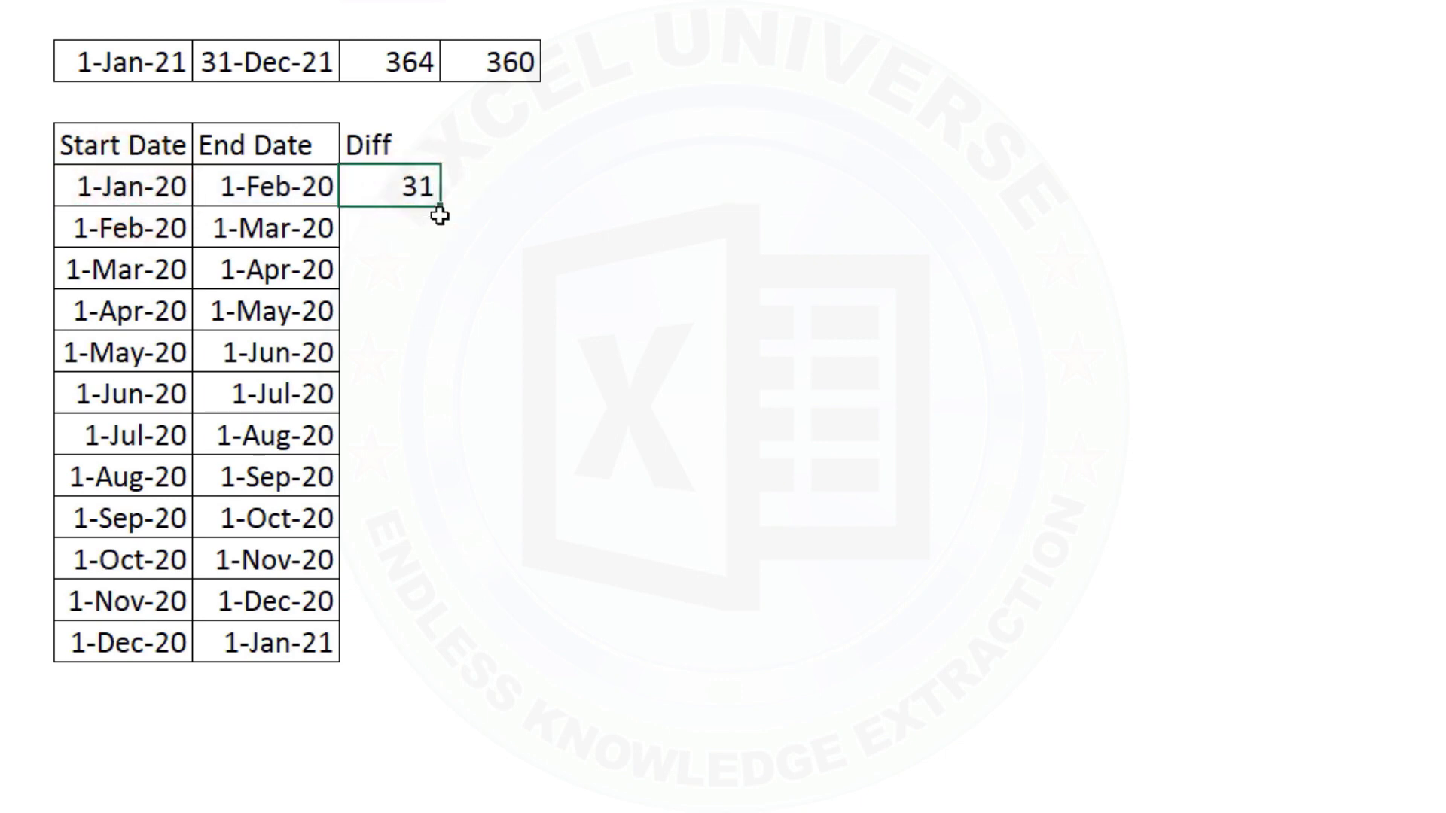
pyautogui.doubleClick(447, 209)
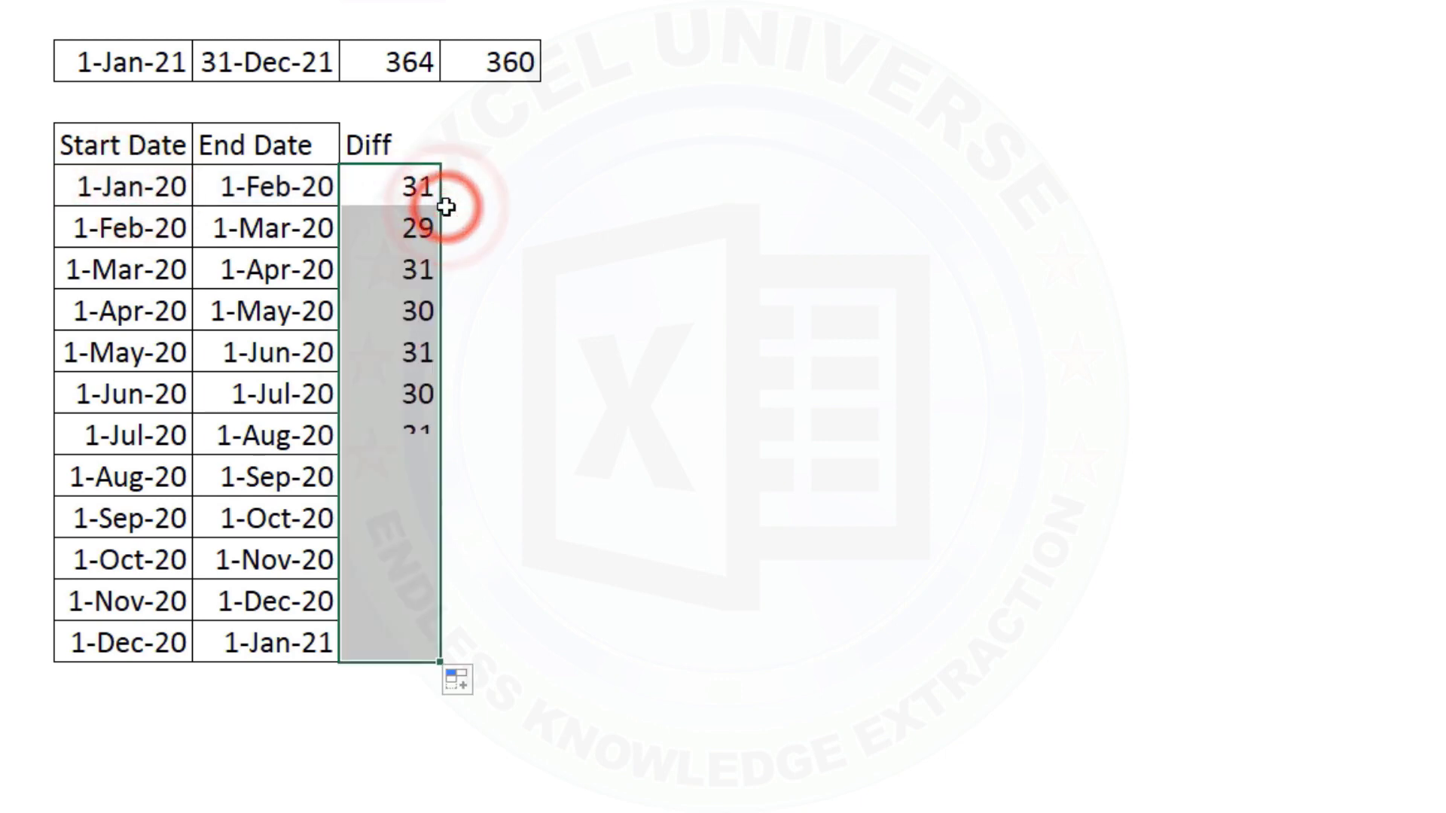
pyautogui.click(419, 237)
pyautogui.click(518, 145)
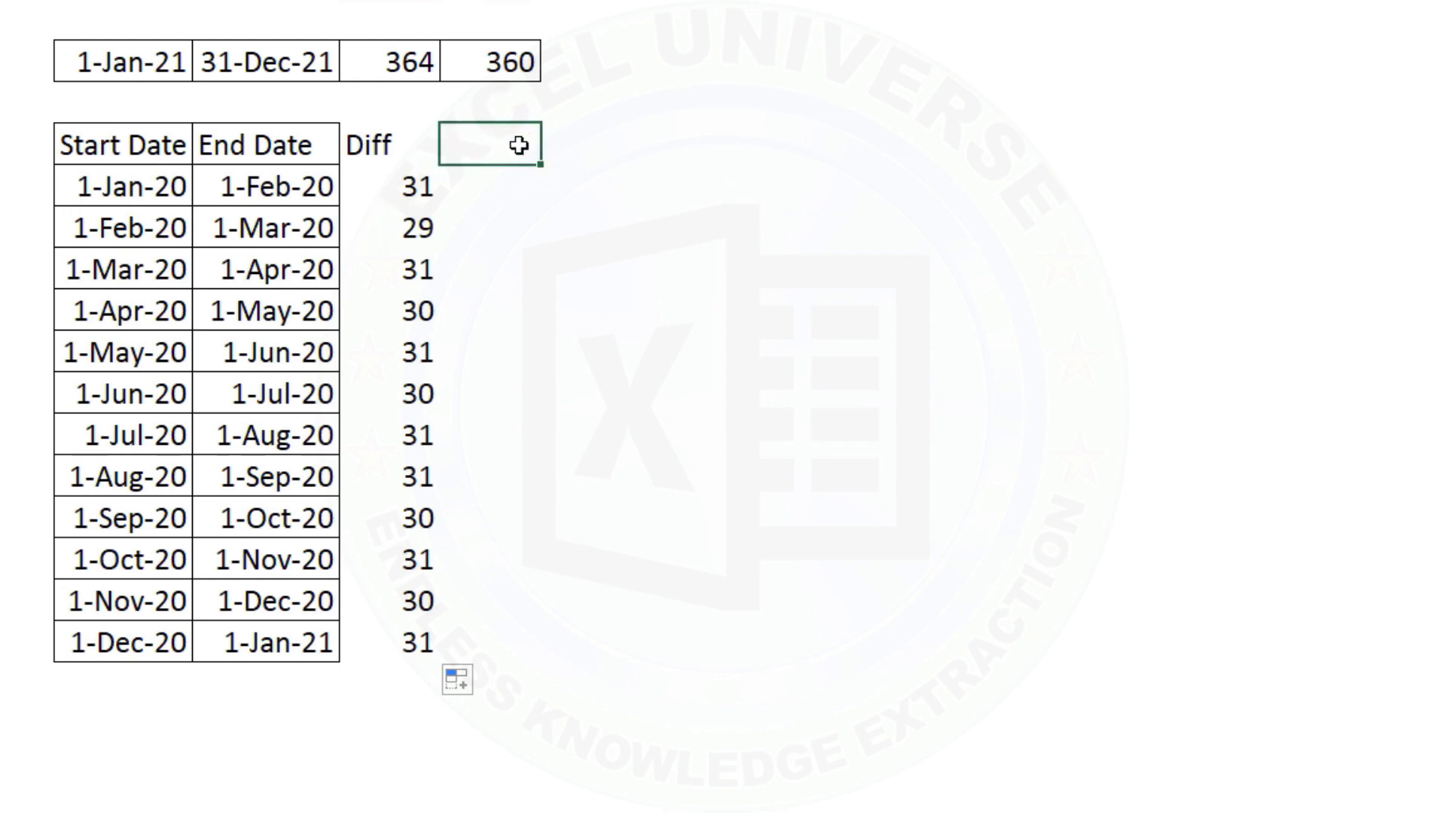
# Enter the formula =DAYS360(G5,H5) in cell J5, beside the first Diff result
pyautogui.press('Down')
pyautogui.write('=days')
pyautogui.press('Down')
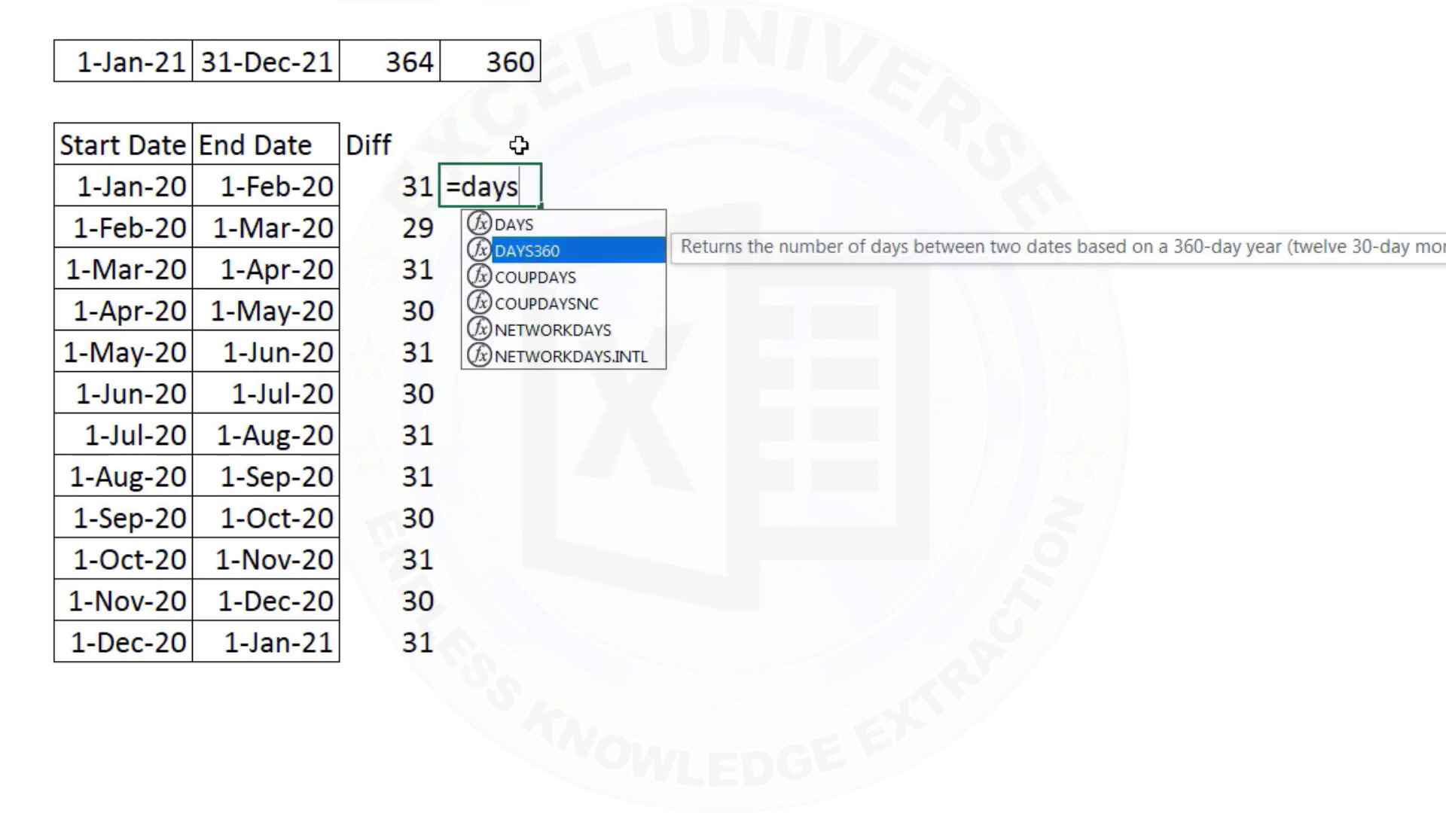
pyautogui.press('Tab')
pyautogui.click(167, 181)
pyautogui.write(',')
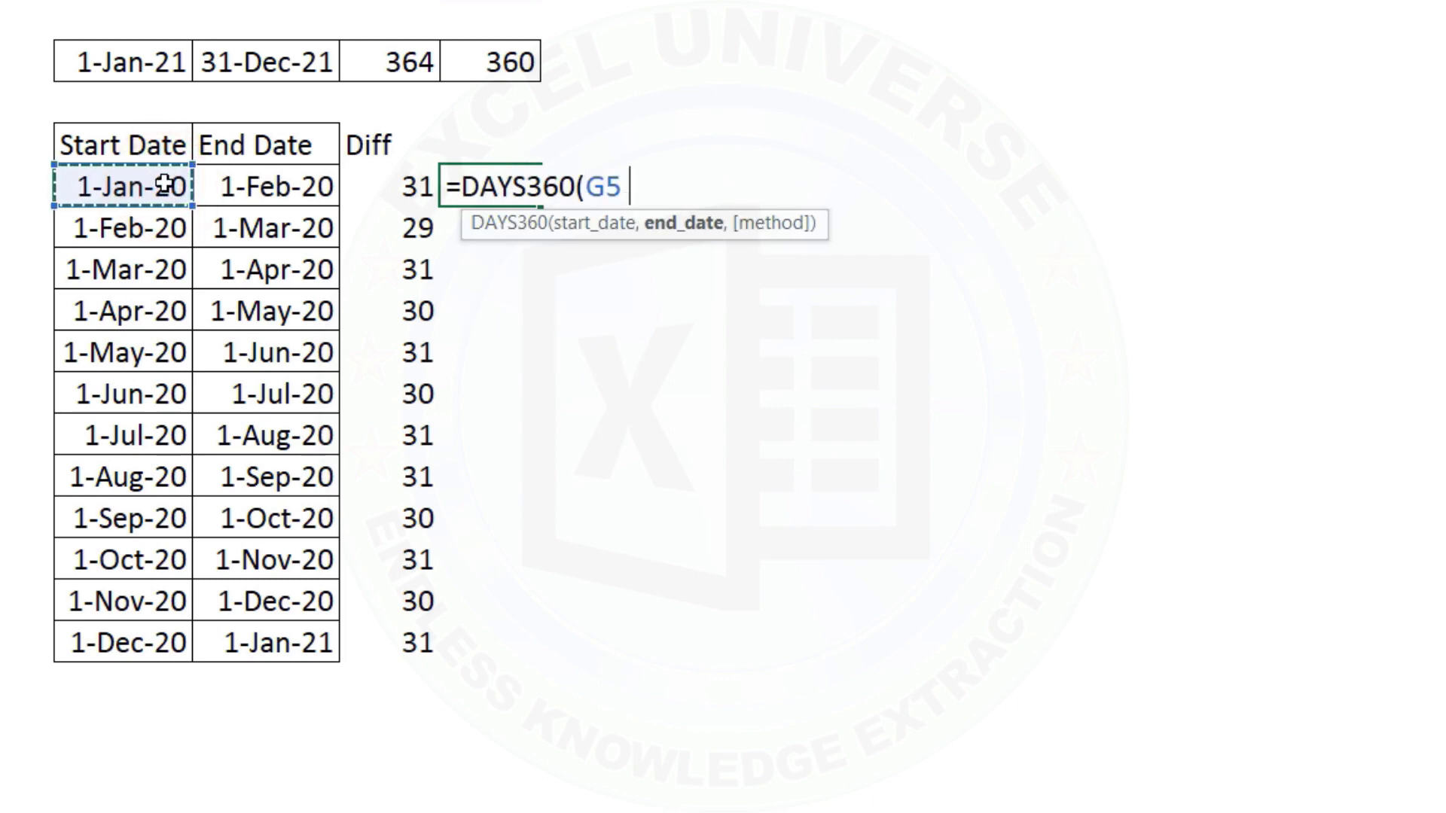
pyautogui.click(261, 185)
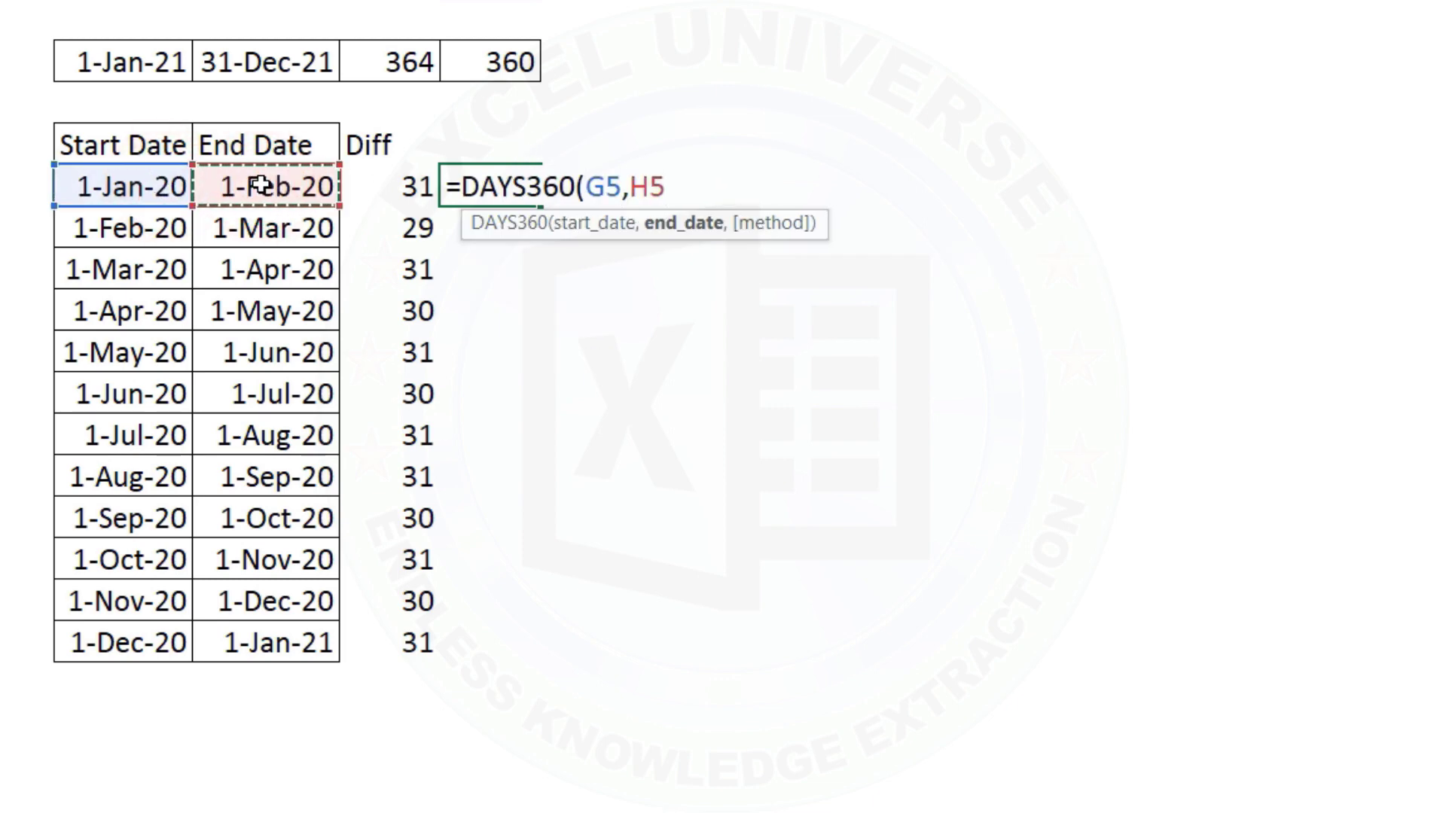
pyautogui.press('Return')
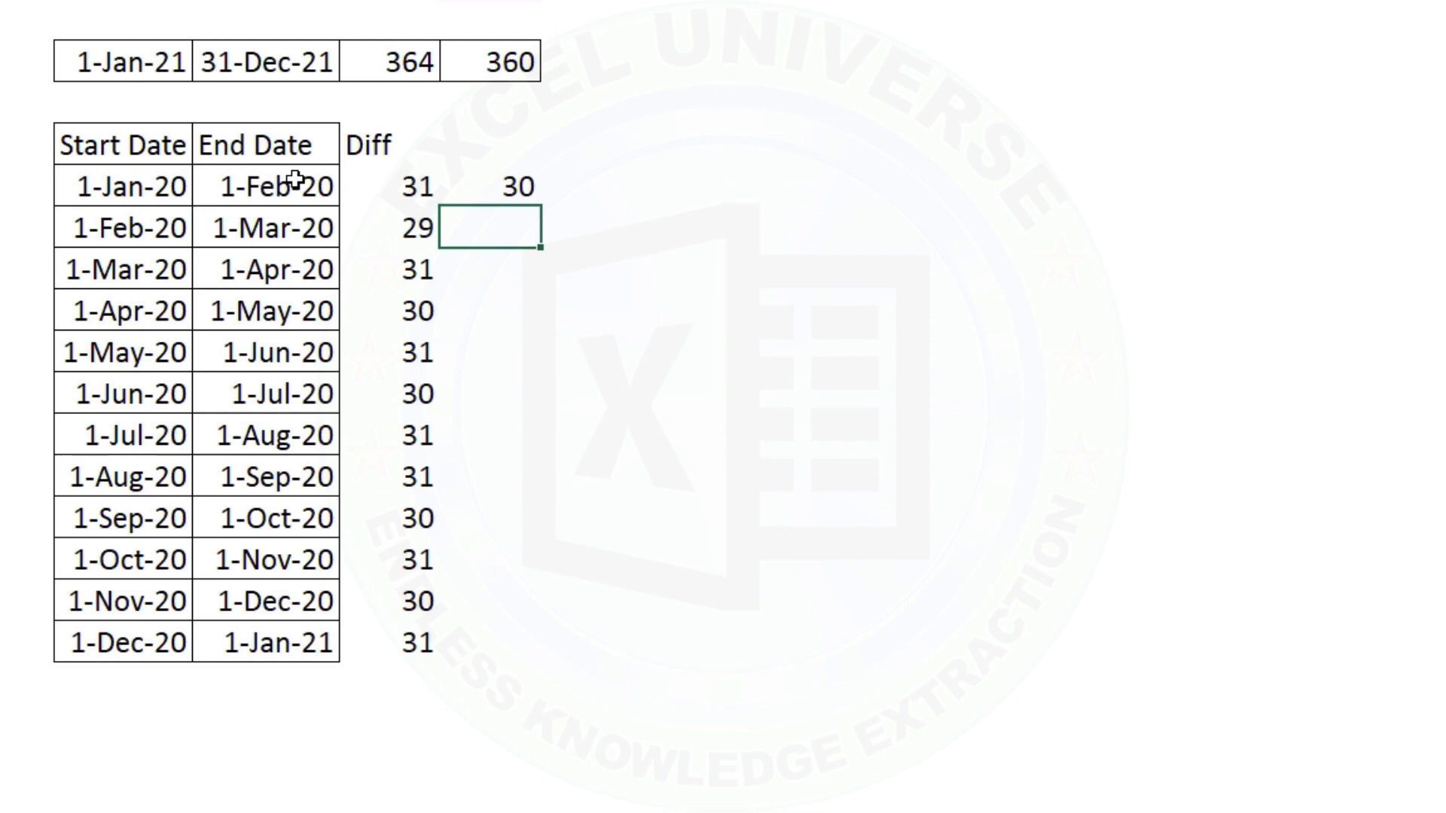
# Fill the DAYS360 formula from J5 down to row 16 and compare the February row with its Diff value
pyautogui.click(497, 174)
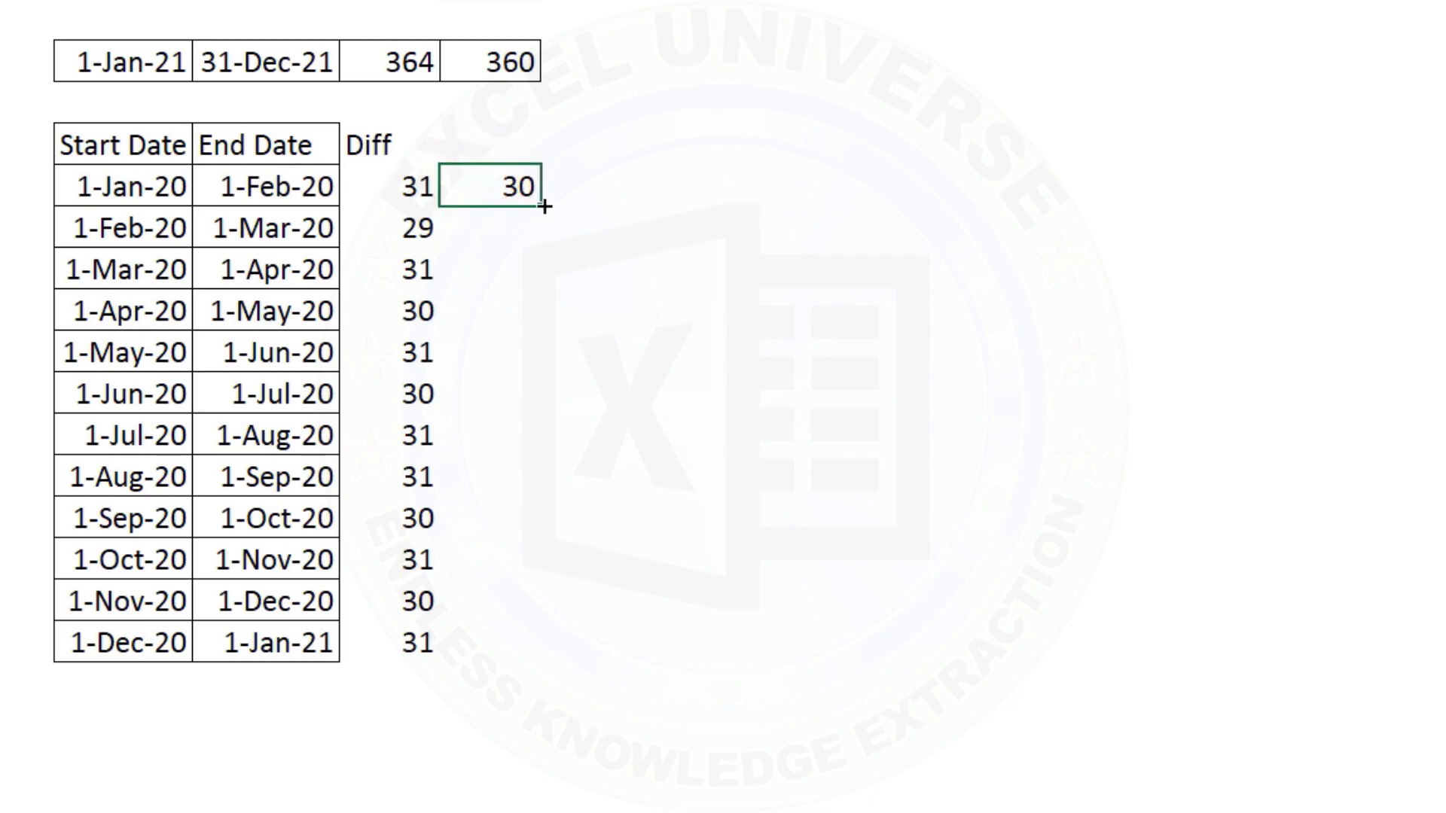
pyautogui.doubleClick(544, 206)
pyautogui.click(388, 145)
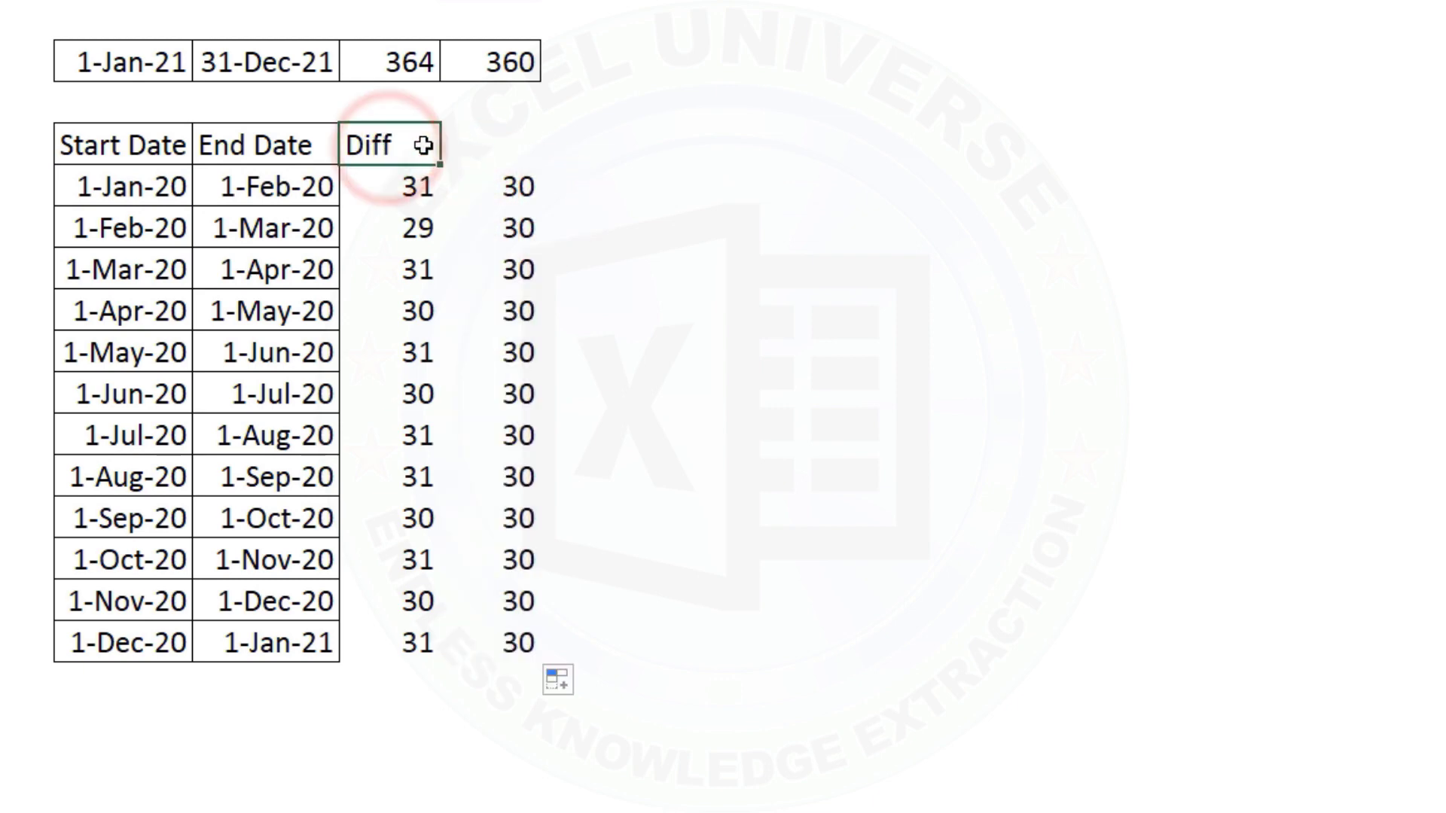
pyautogui.moveTo(517, 145); pyautogui.dragTo(539, 691)
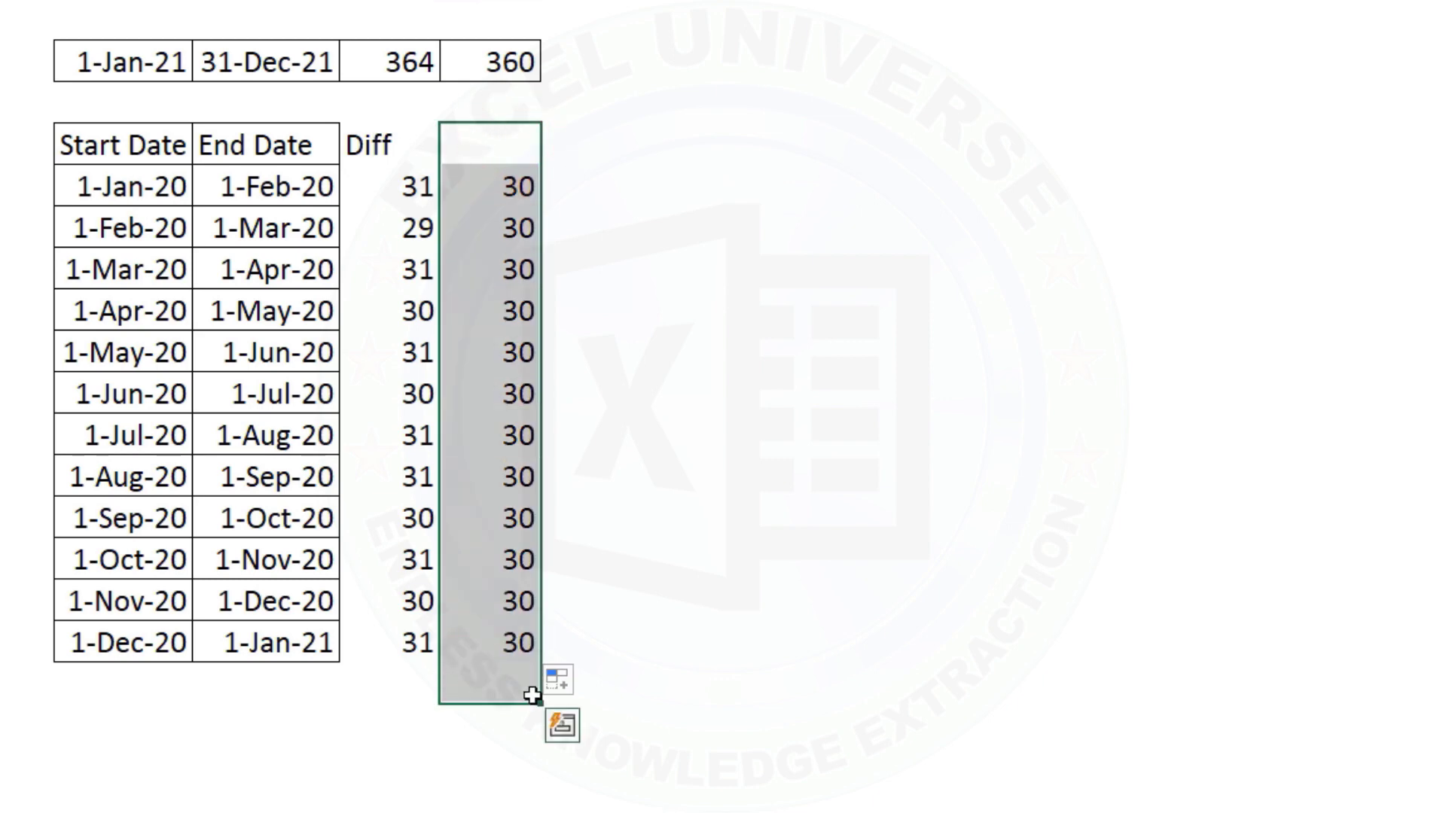
pyautogui.click(98, 186)
pyautogui.moveTo(97, 226); pyautogui.dragTo(543, 228)
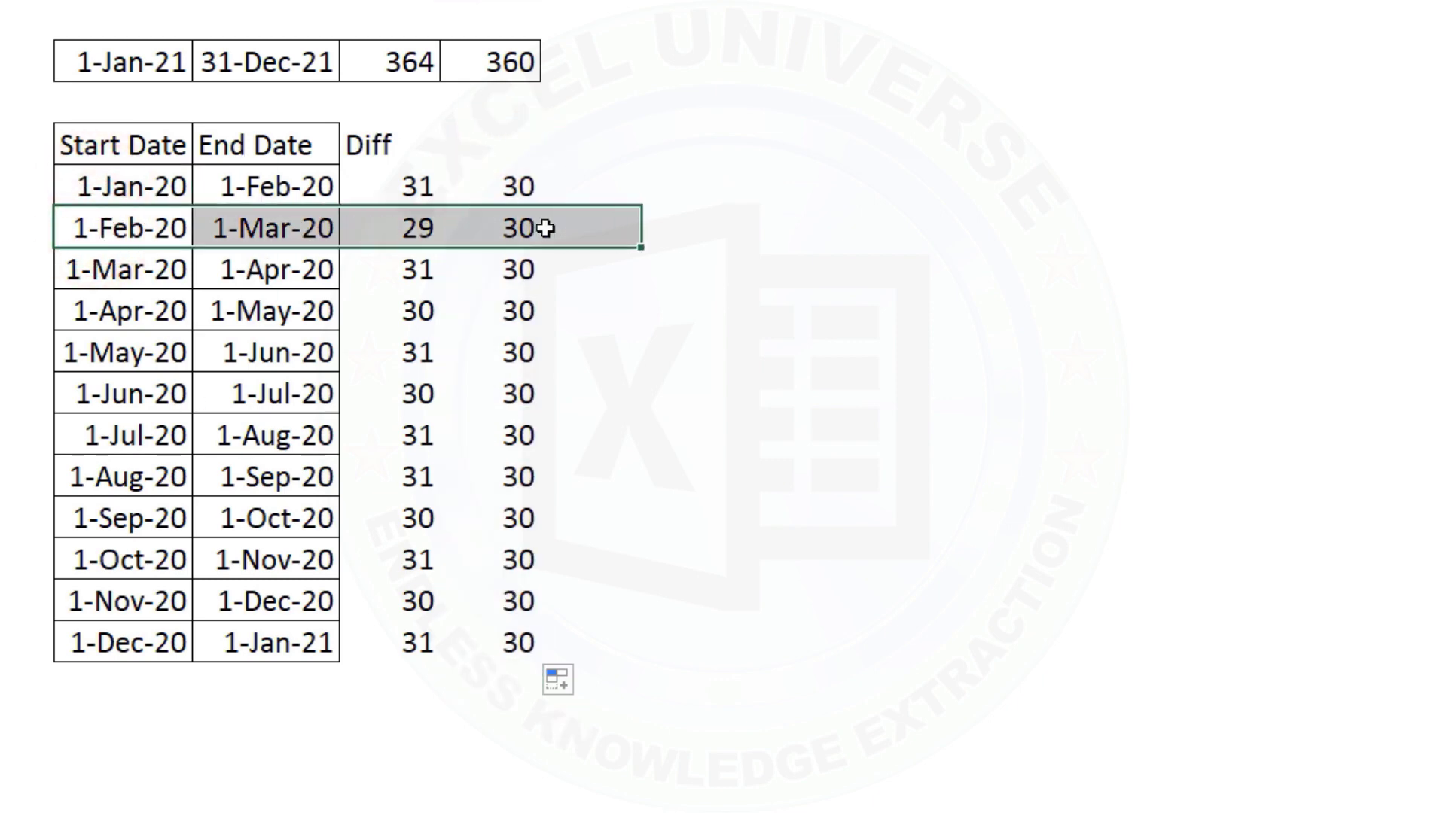
pyautogui.click(471, 232)
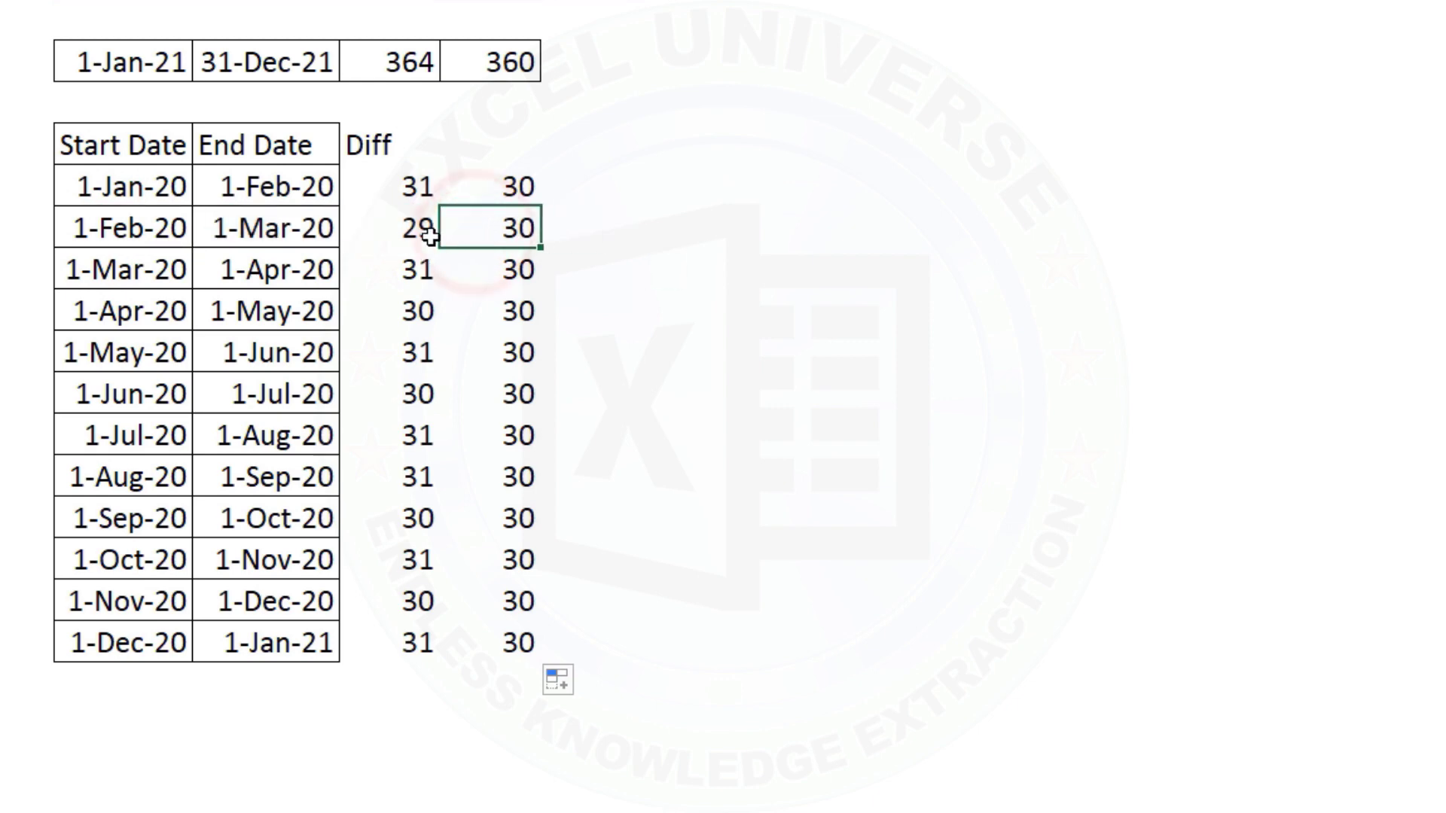
pyautogui.click(424, 235)
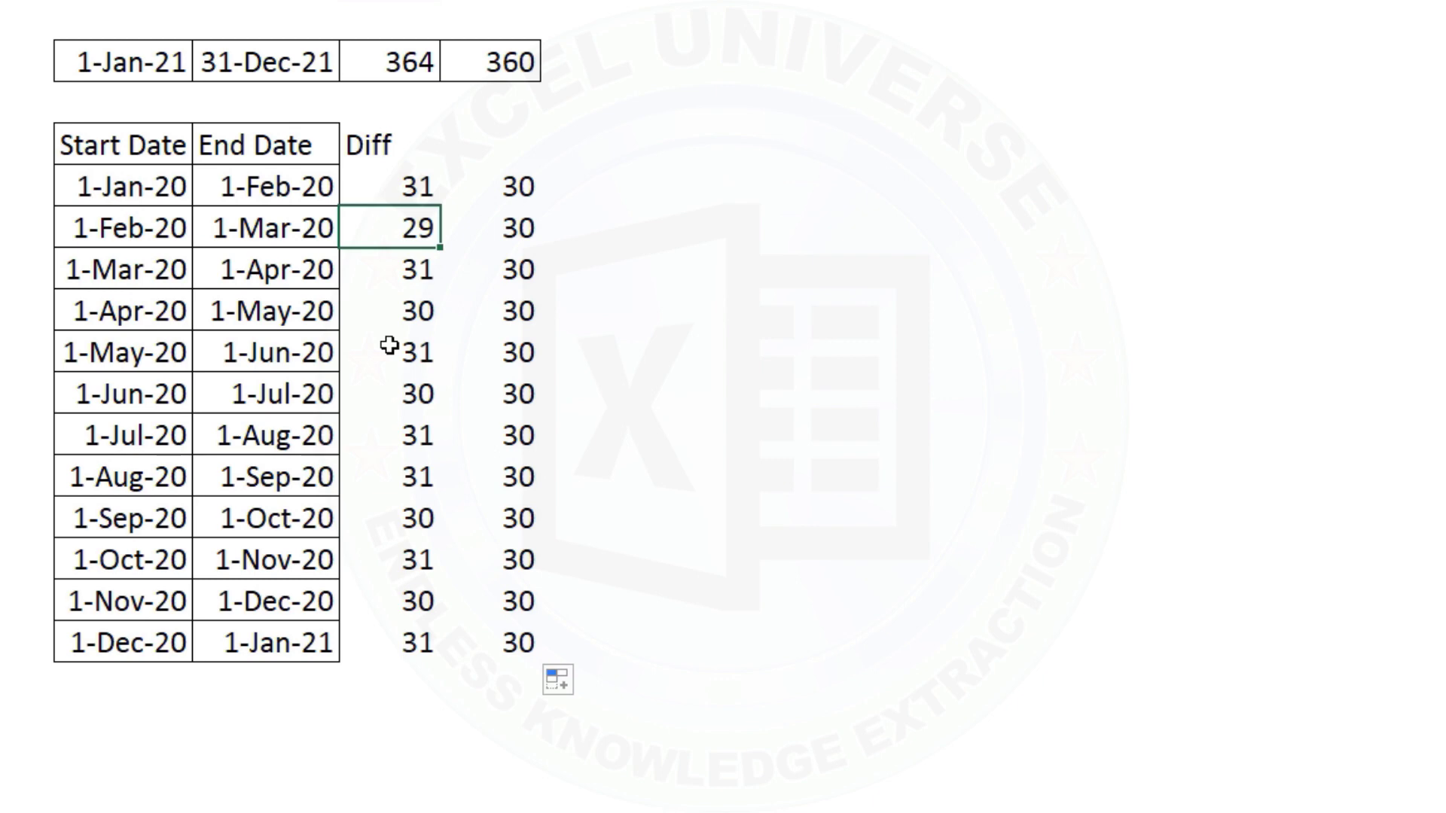
# Enter the heading Diff with Days 360 in cell J4 and fit column J's width to it
pyautogui.doubleClick(499, 143)
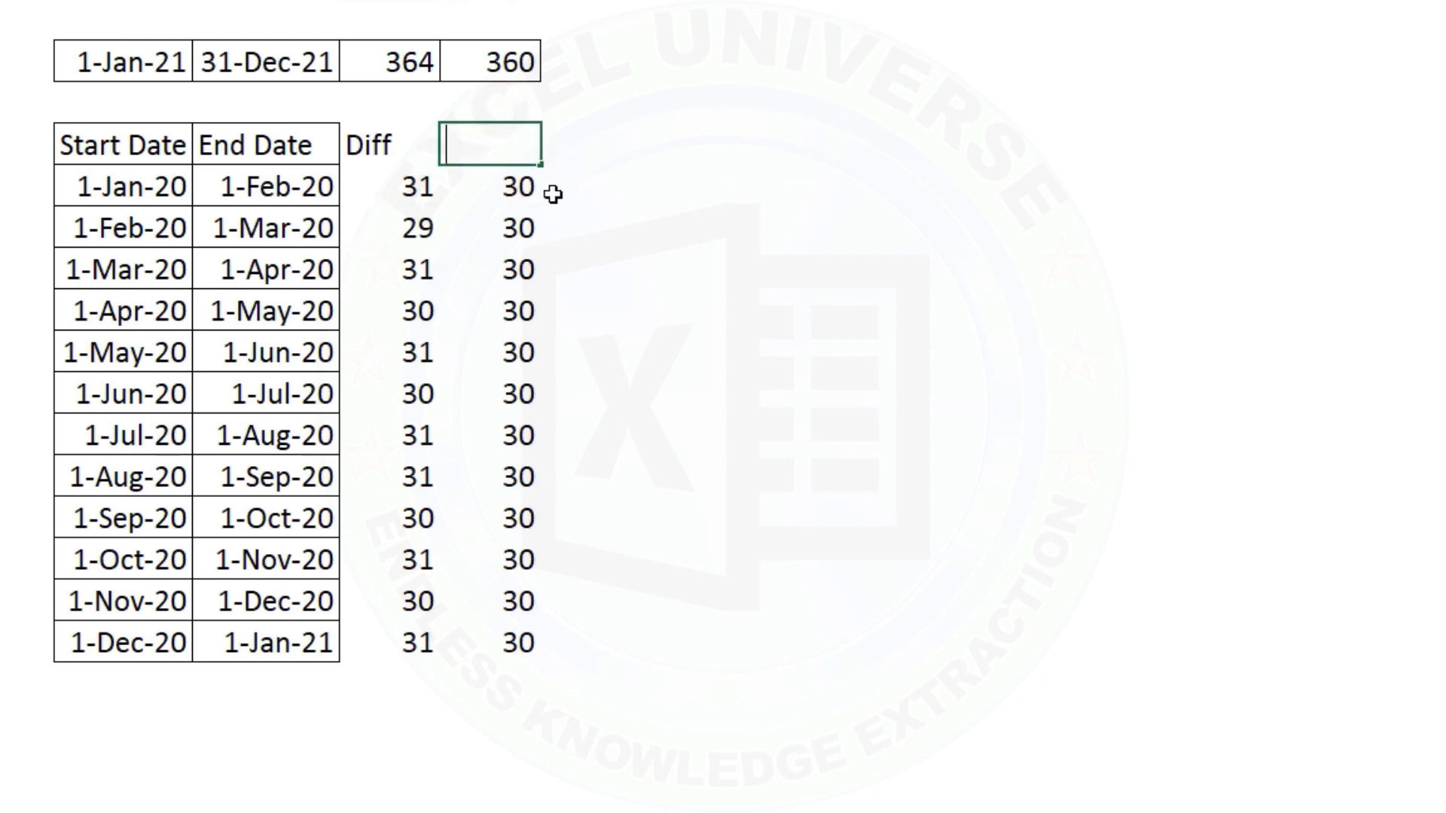
pyautogui.write('Diff with D')
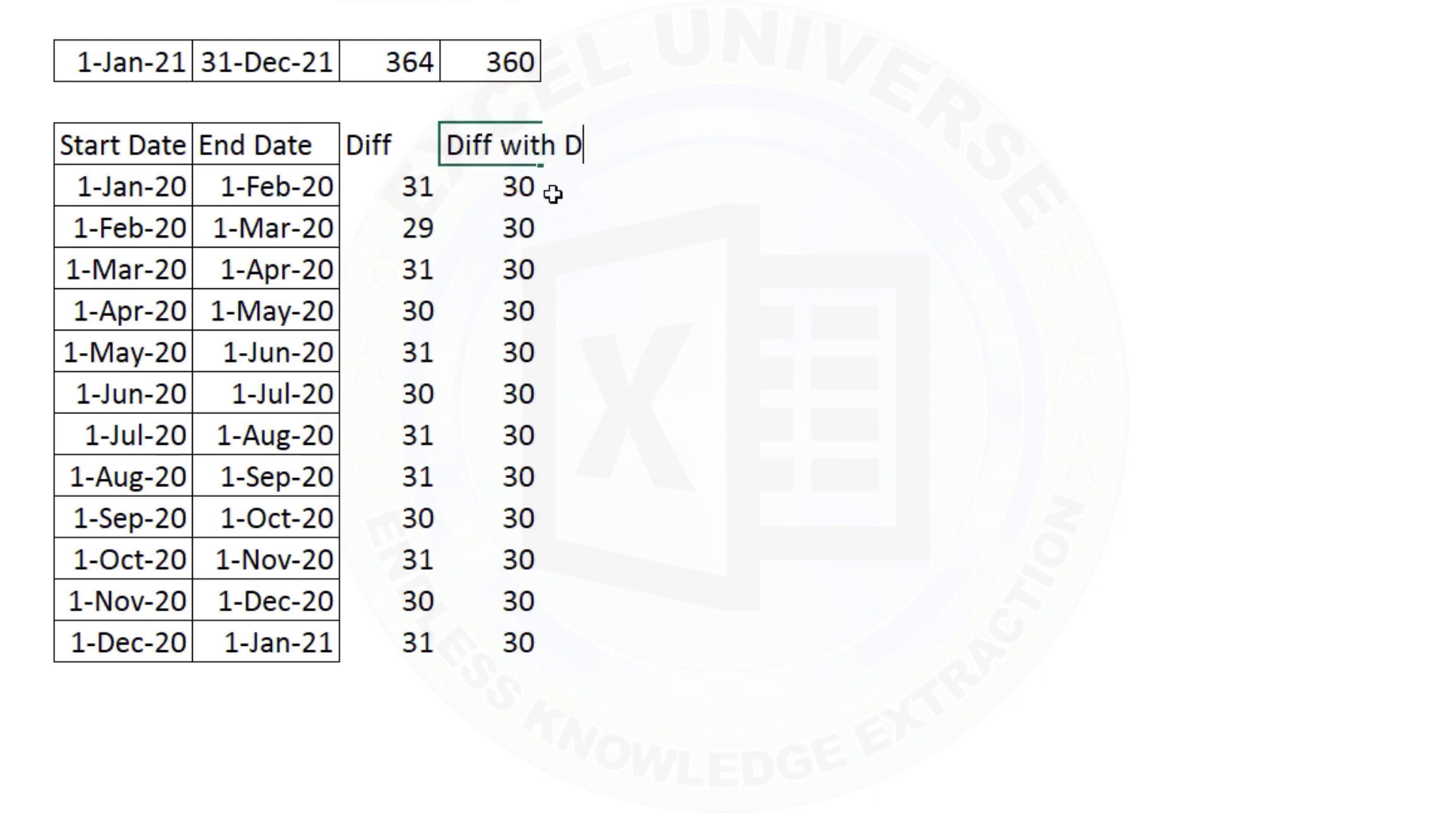
pyautogui.write('ays 365')
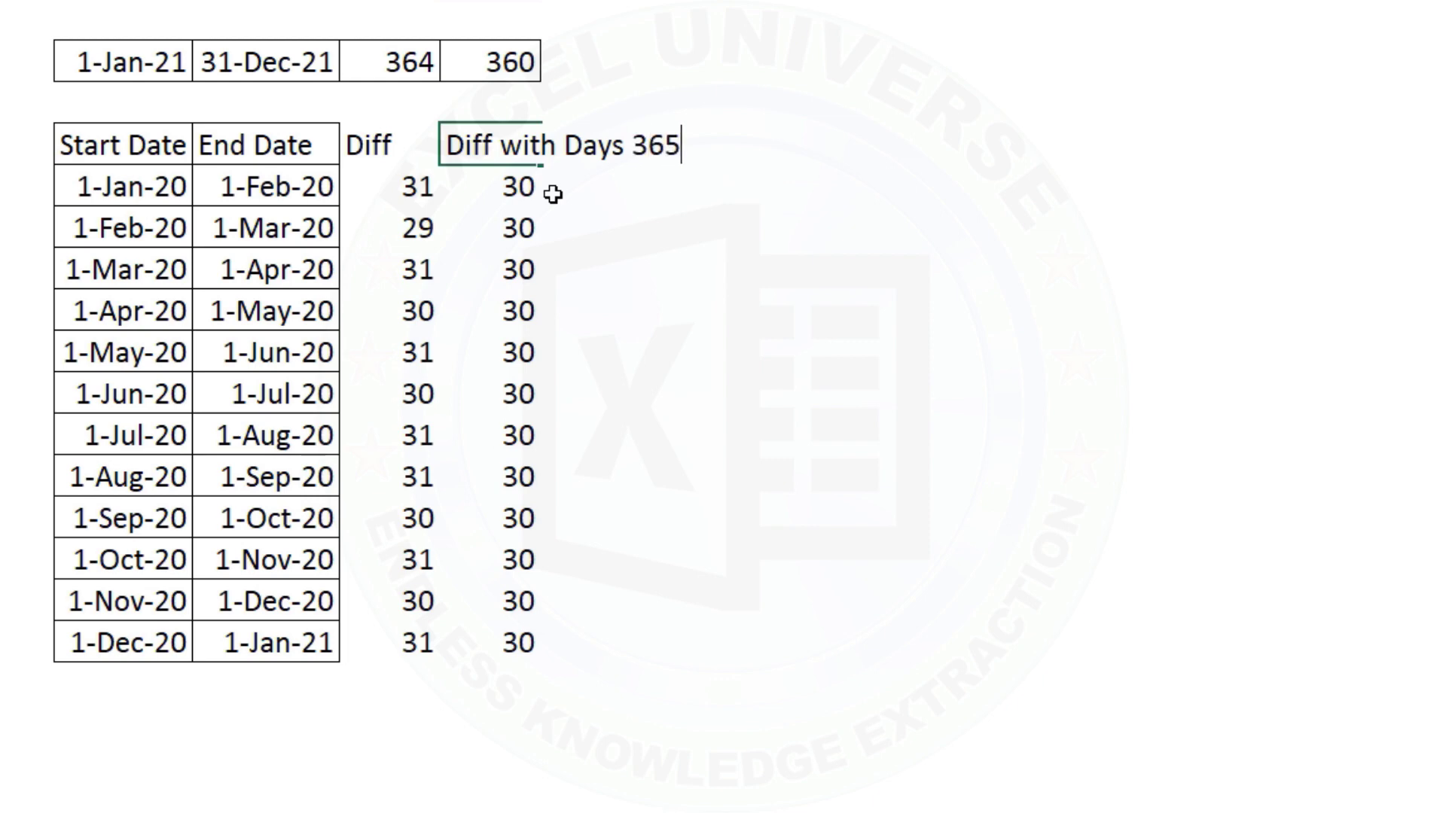
pyautogui.press('BackSpace')
pyautogui.press('Return')
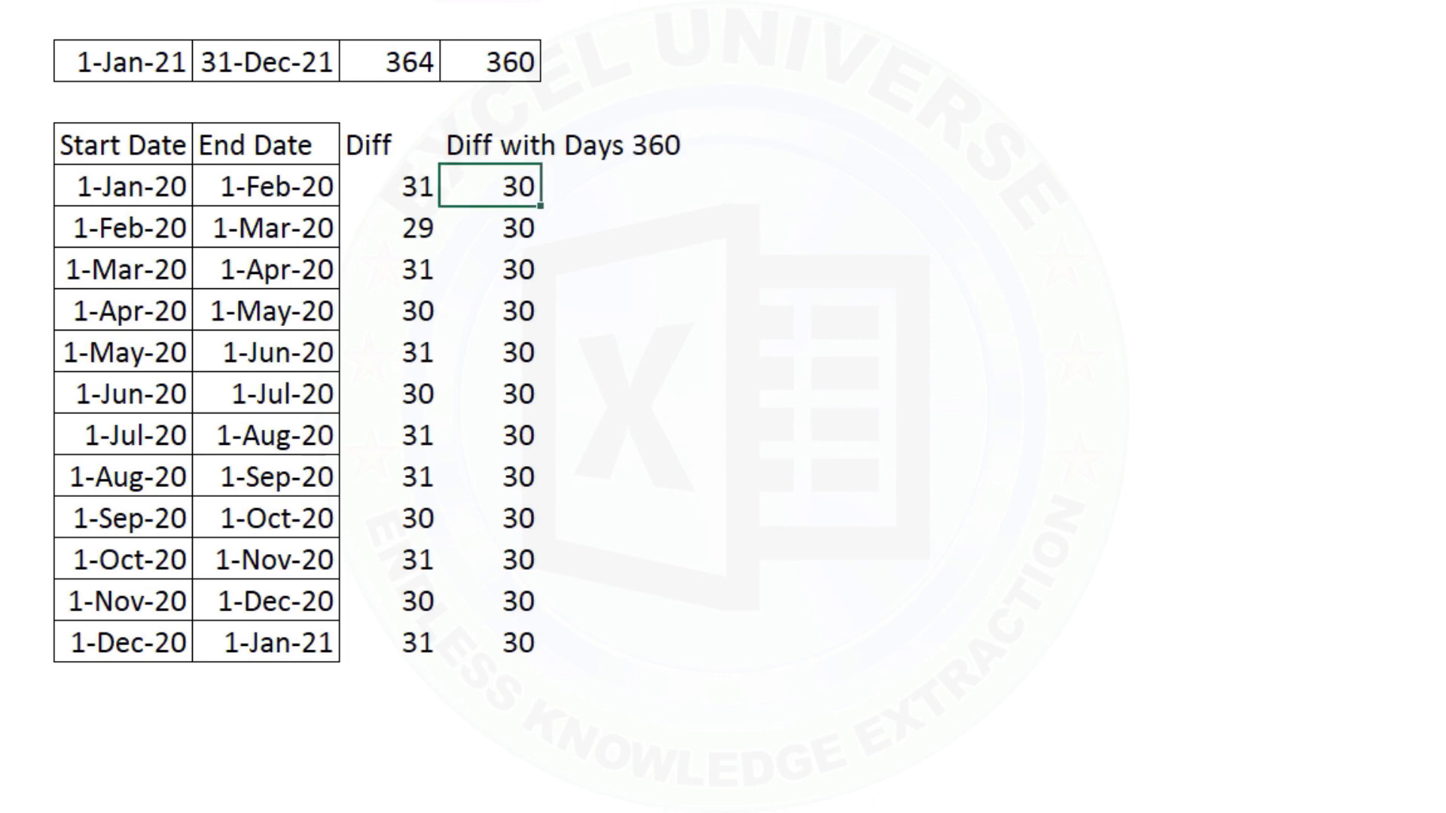
pyautogui.doubleClick(542, 1)
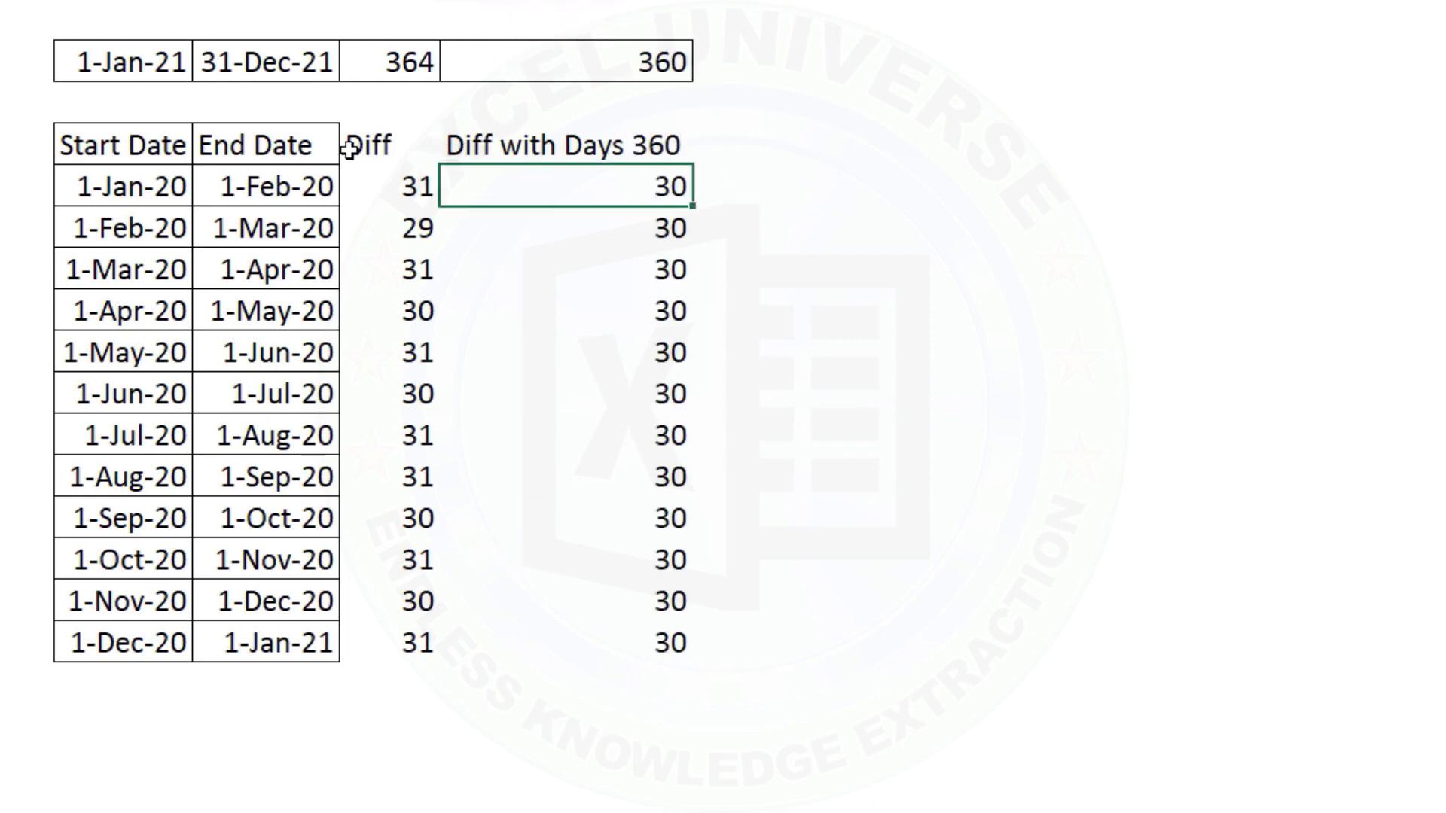
# Add the method argument TRUE (European method) to the DAYS360 formula in J5
pyautogui.doubleClick(618, 185)
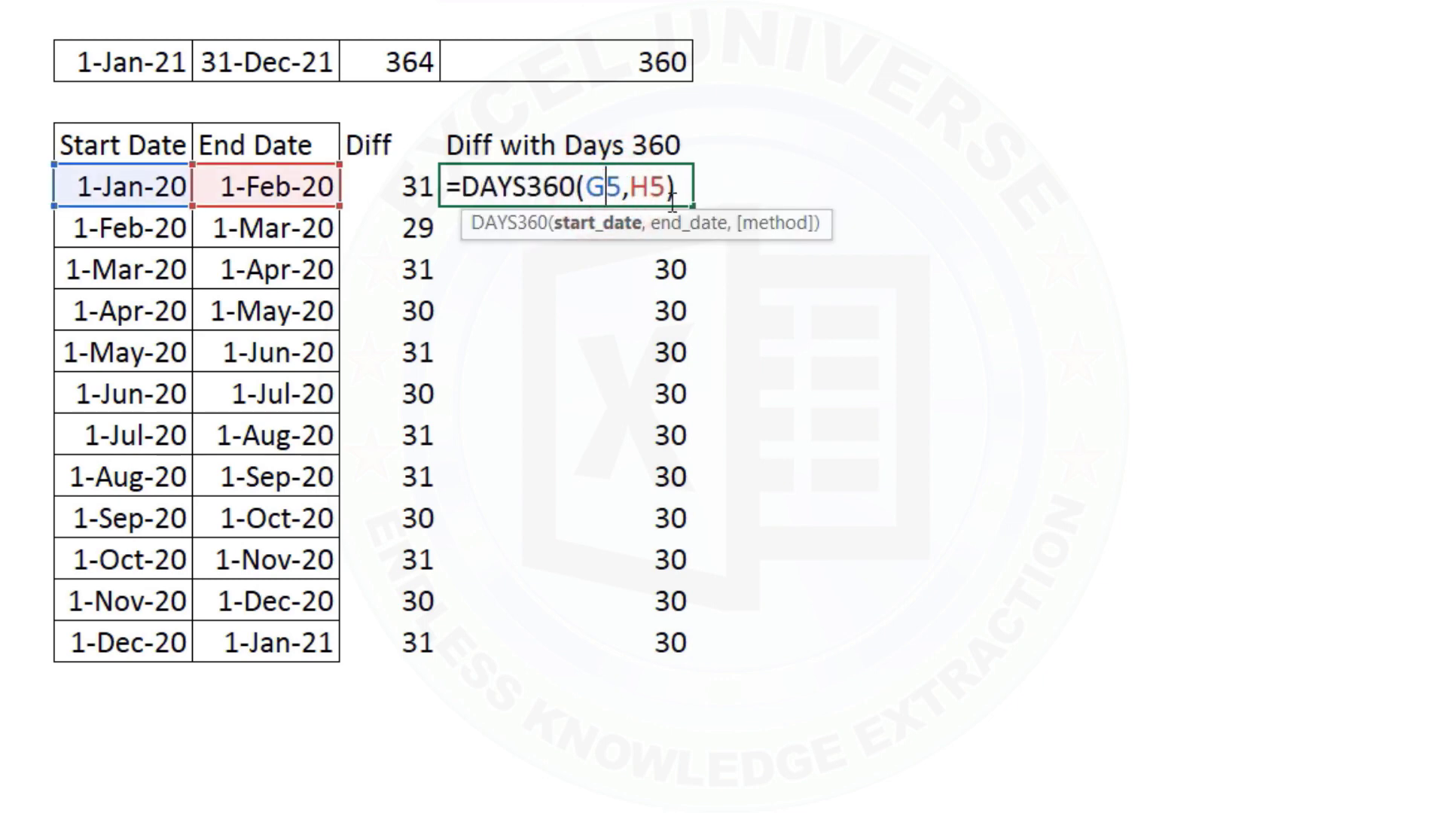
pyautogui.click(666, 187)
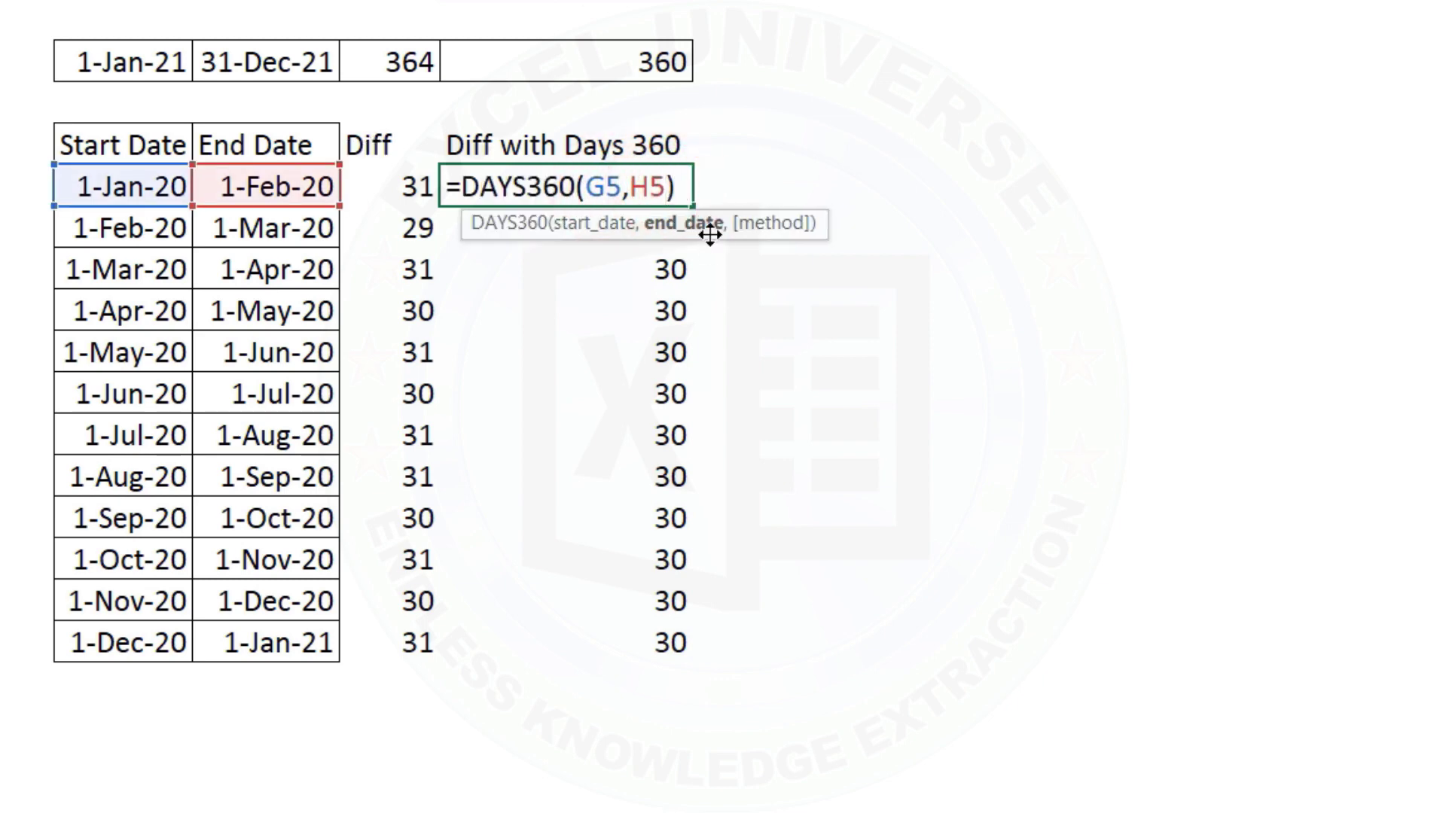
pyautogui.write(',')
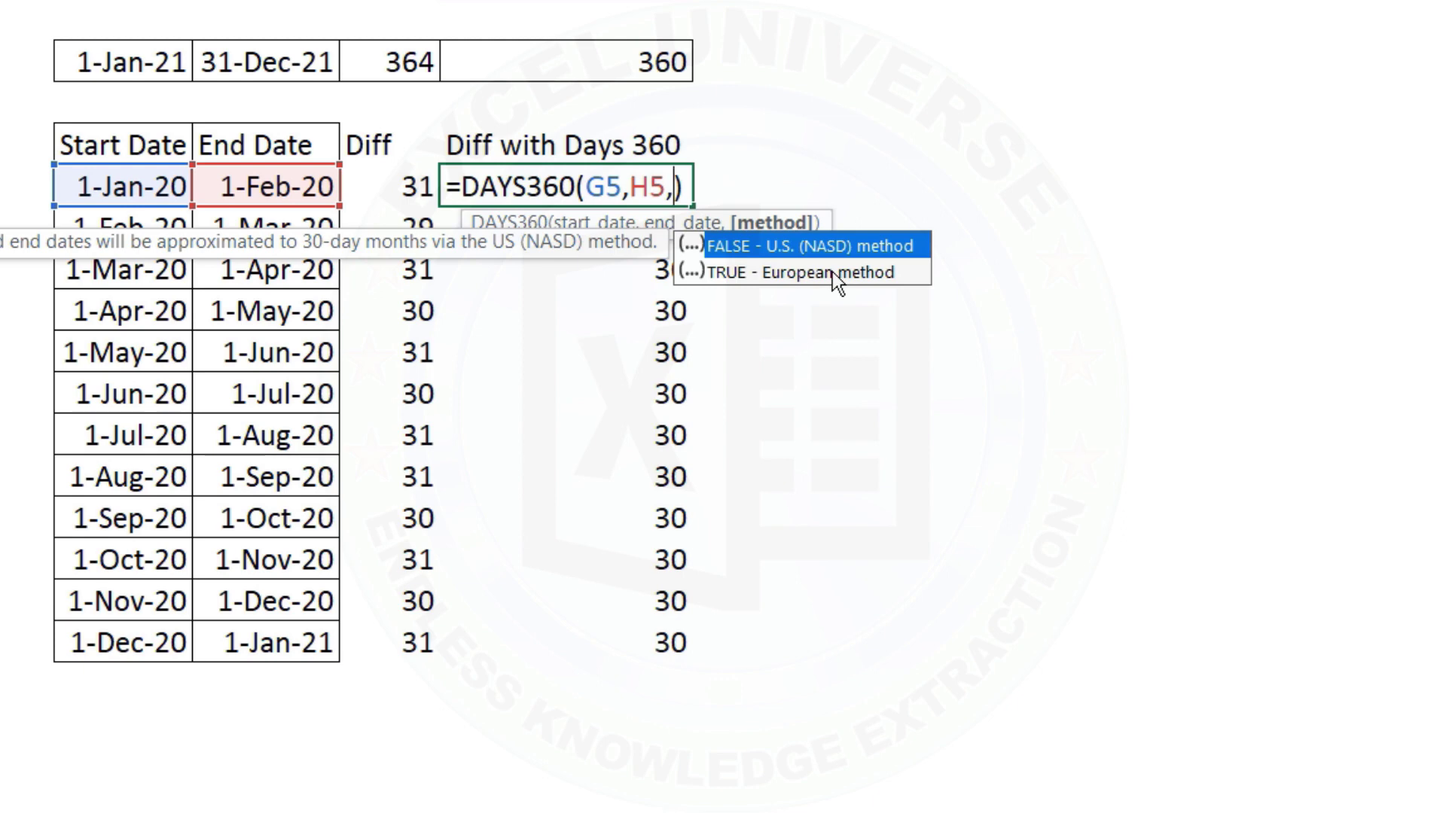
pyautogui.doubleClick(743, 272)
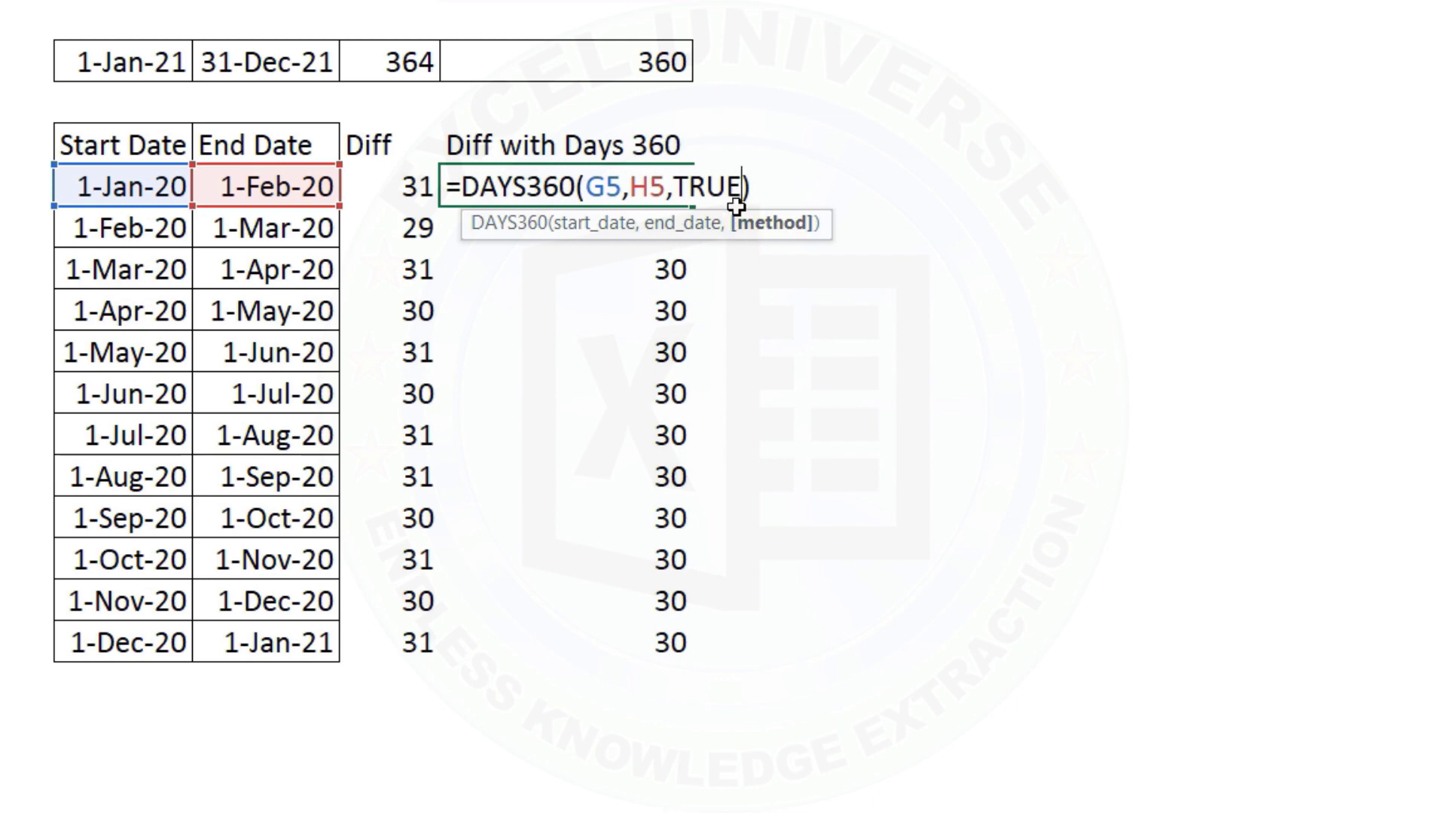
pyautogui.press('Return')
# Fill the DAYS360 formula with the TRUE method from J5 down to row 16 and review the column
pyautogui.click(687, 180)
pyautogui.doubleClick(692, 205)
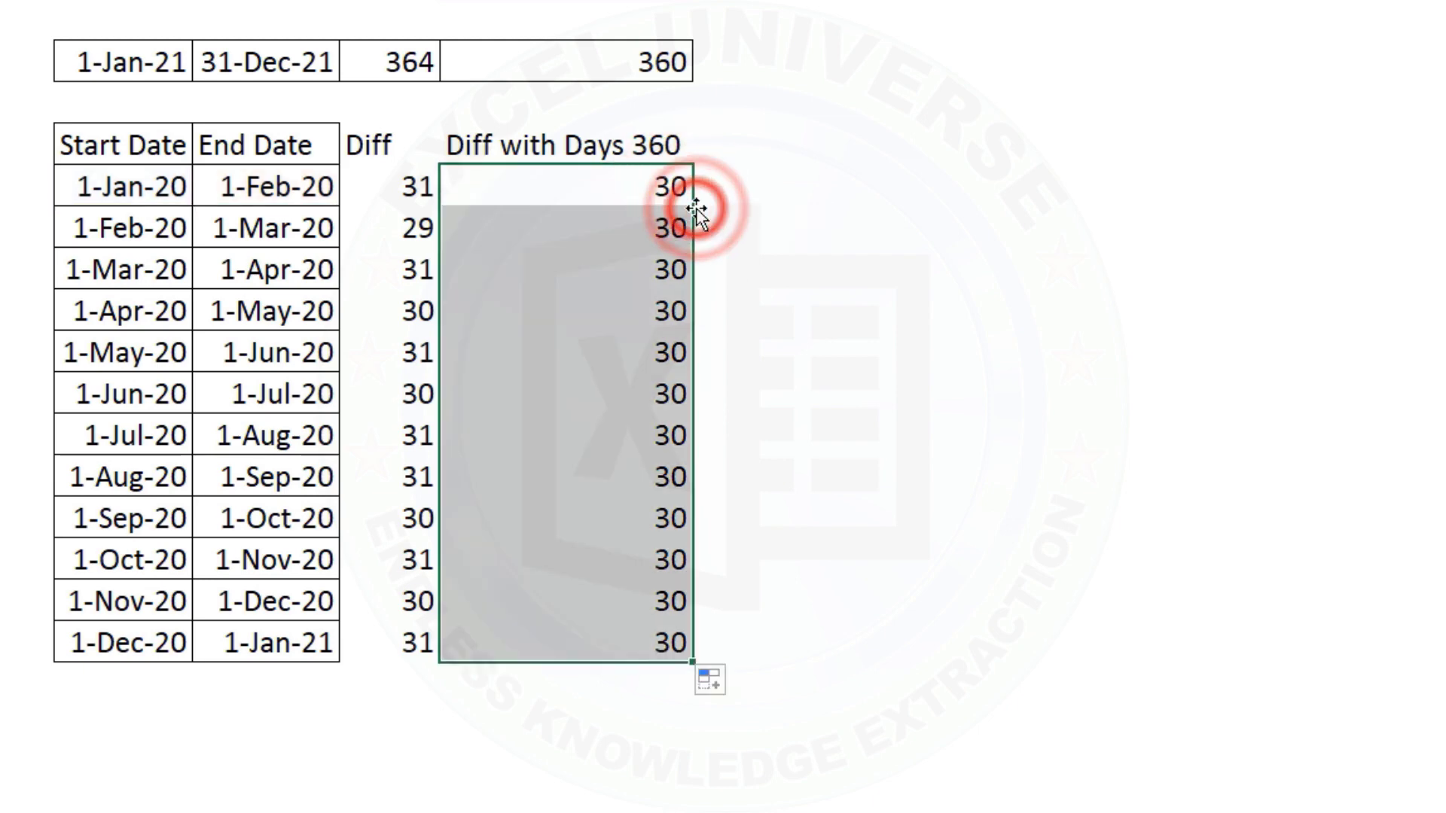
pyautogui.moveTo(662, 200); pyautogui.dragTo(652, 642)
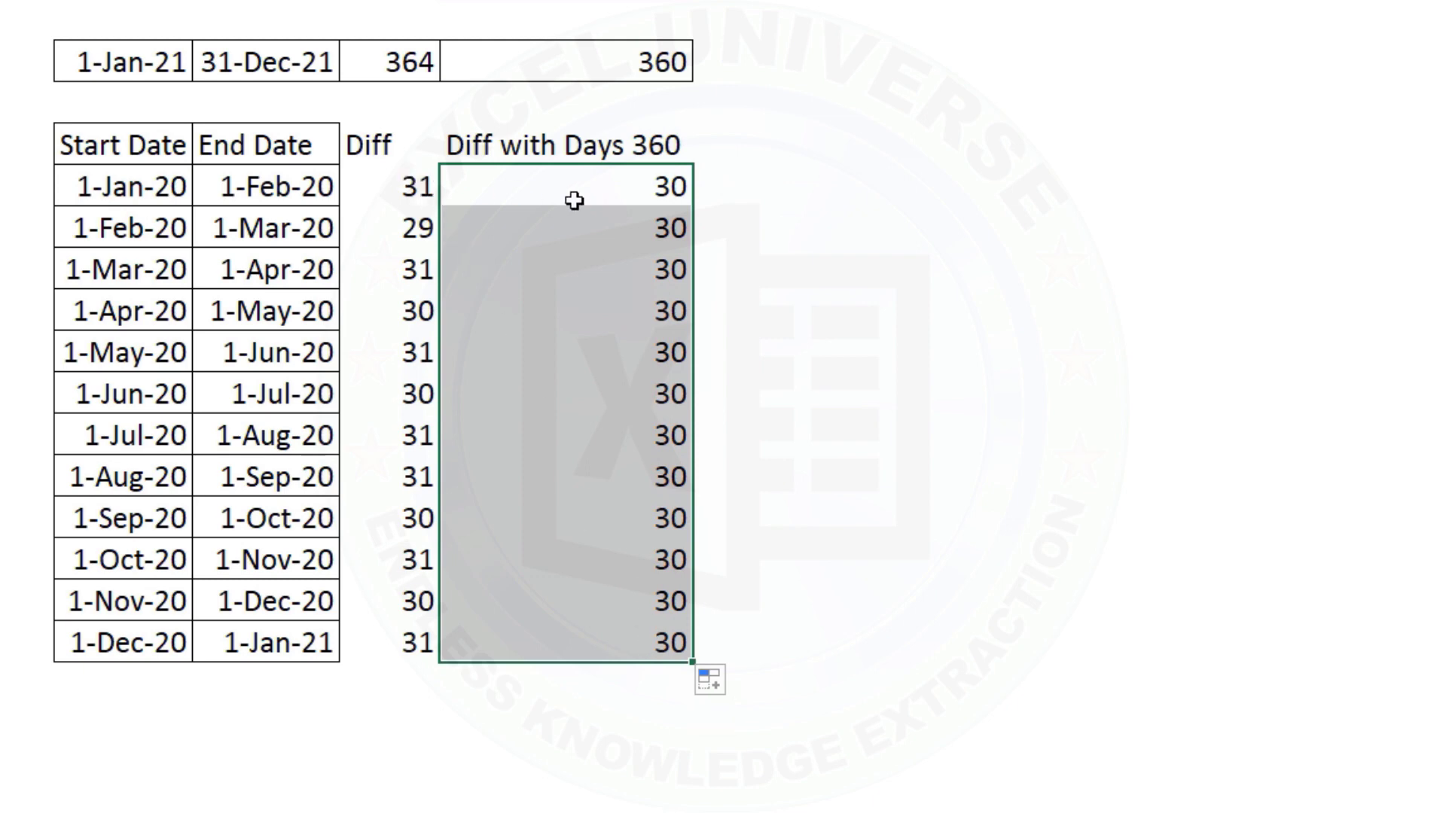
pyautogui.click(639, 648)
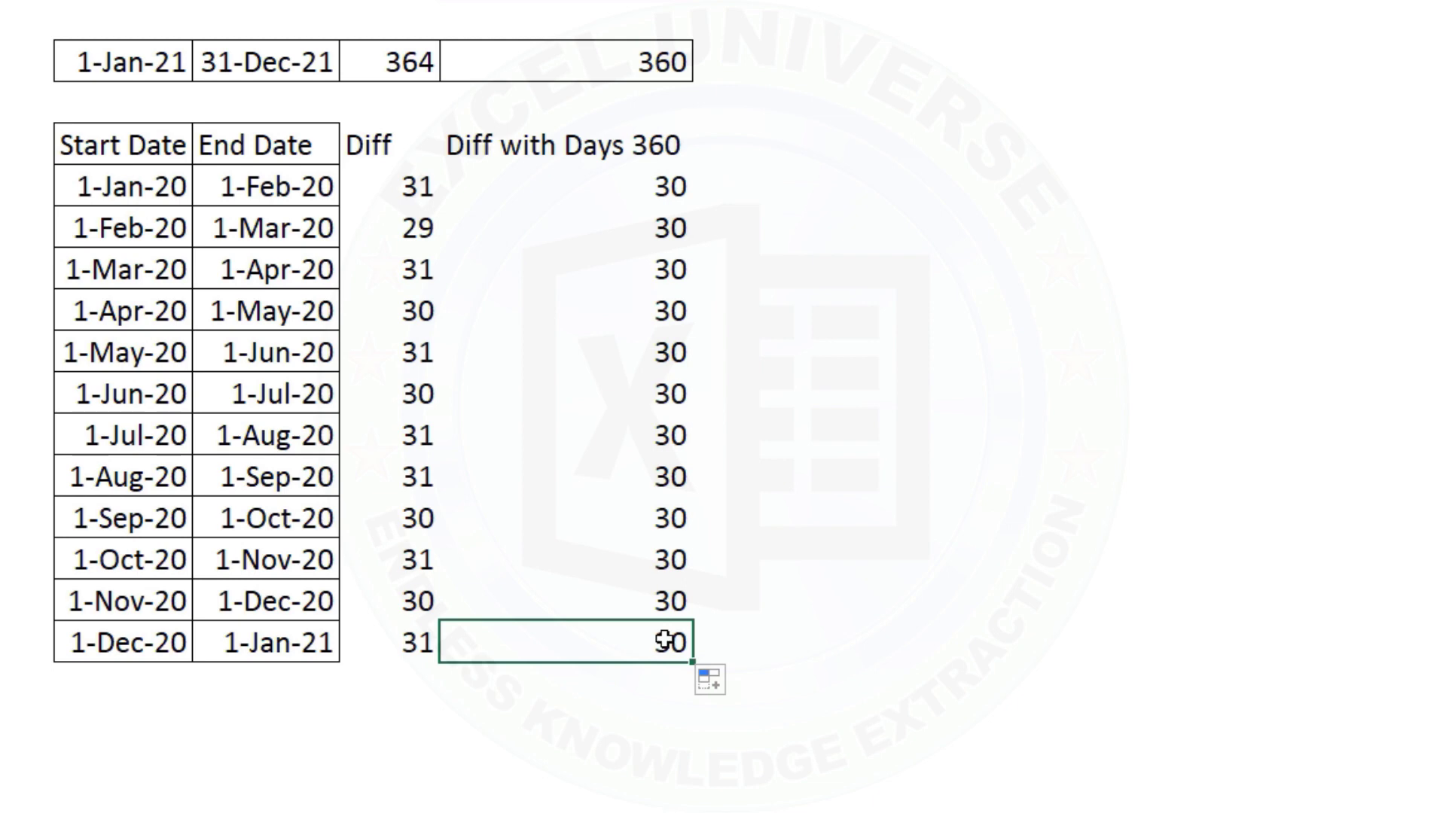
# Copy the date table G4:H16 and paste it back in place as values only
pyautogui.moveTo(94, 141); pyautogui.dragTo(289, 651)
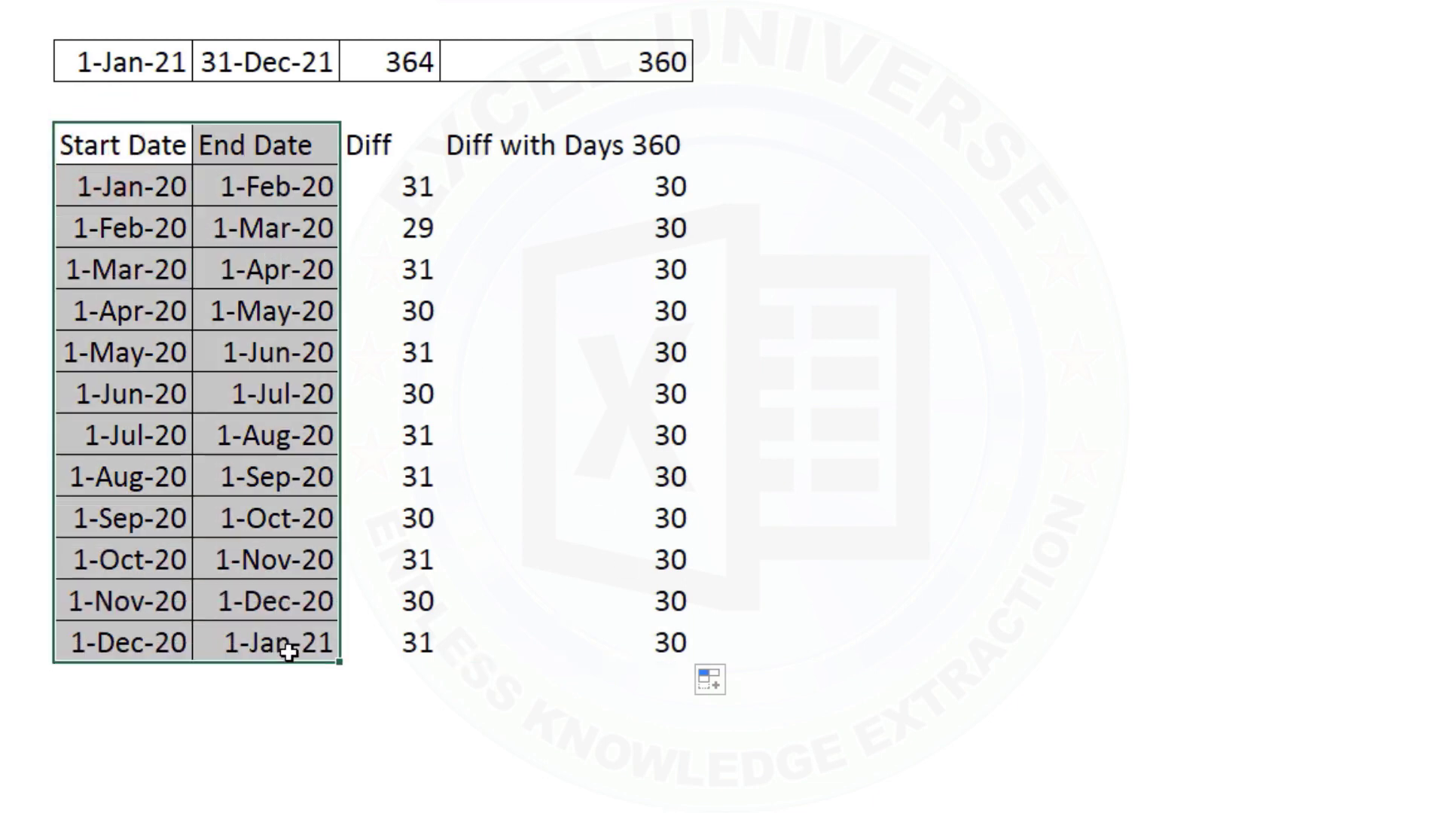
pyautogui.rightClick(284, 355)
pyautogui.click(298, 186)
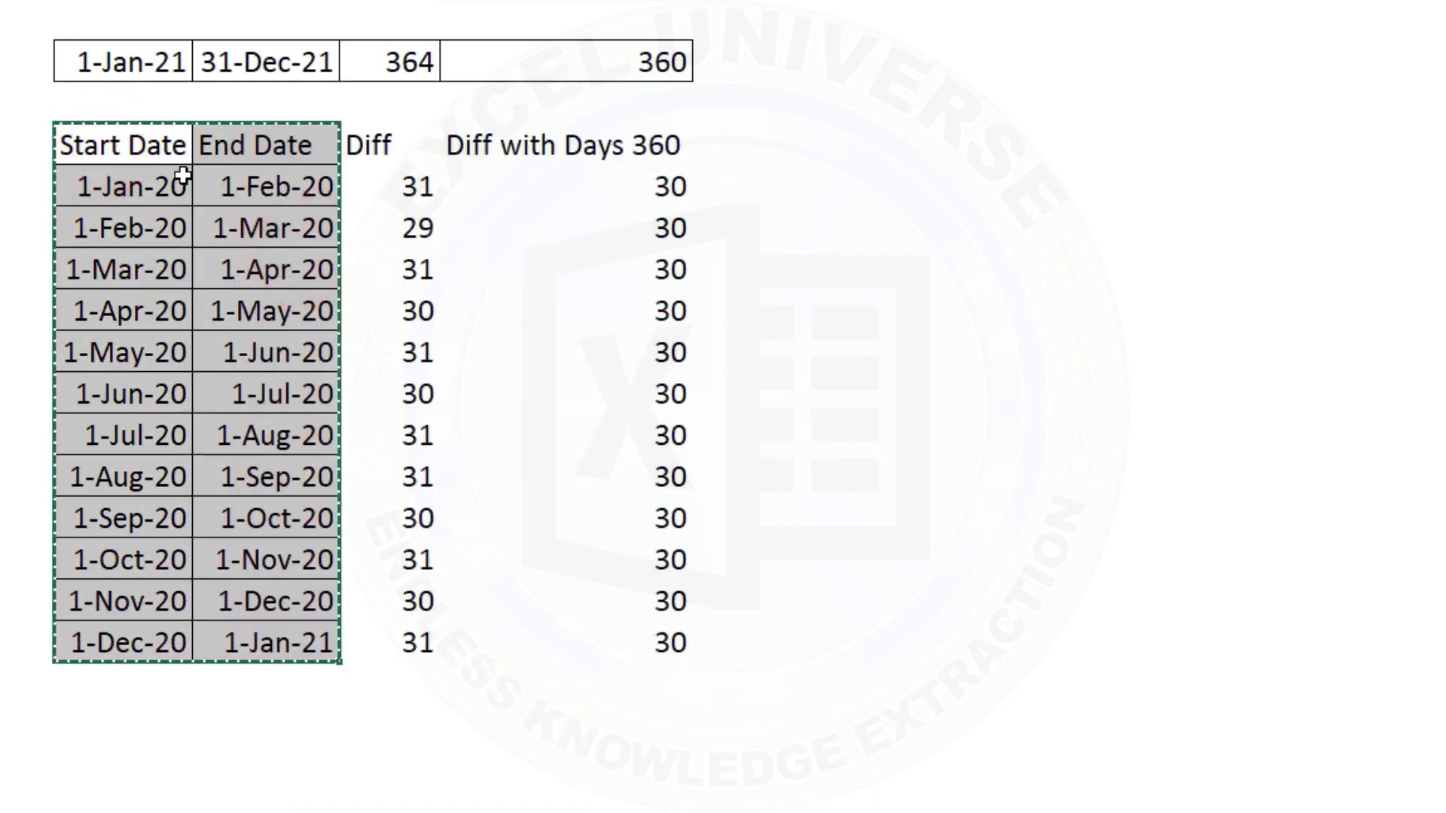
pyautogui.rightClick(185, 177)
pyautogui.click(315, 350)
pyautogui.click(282, 379)
pyautogui.press('Escape')
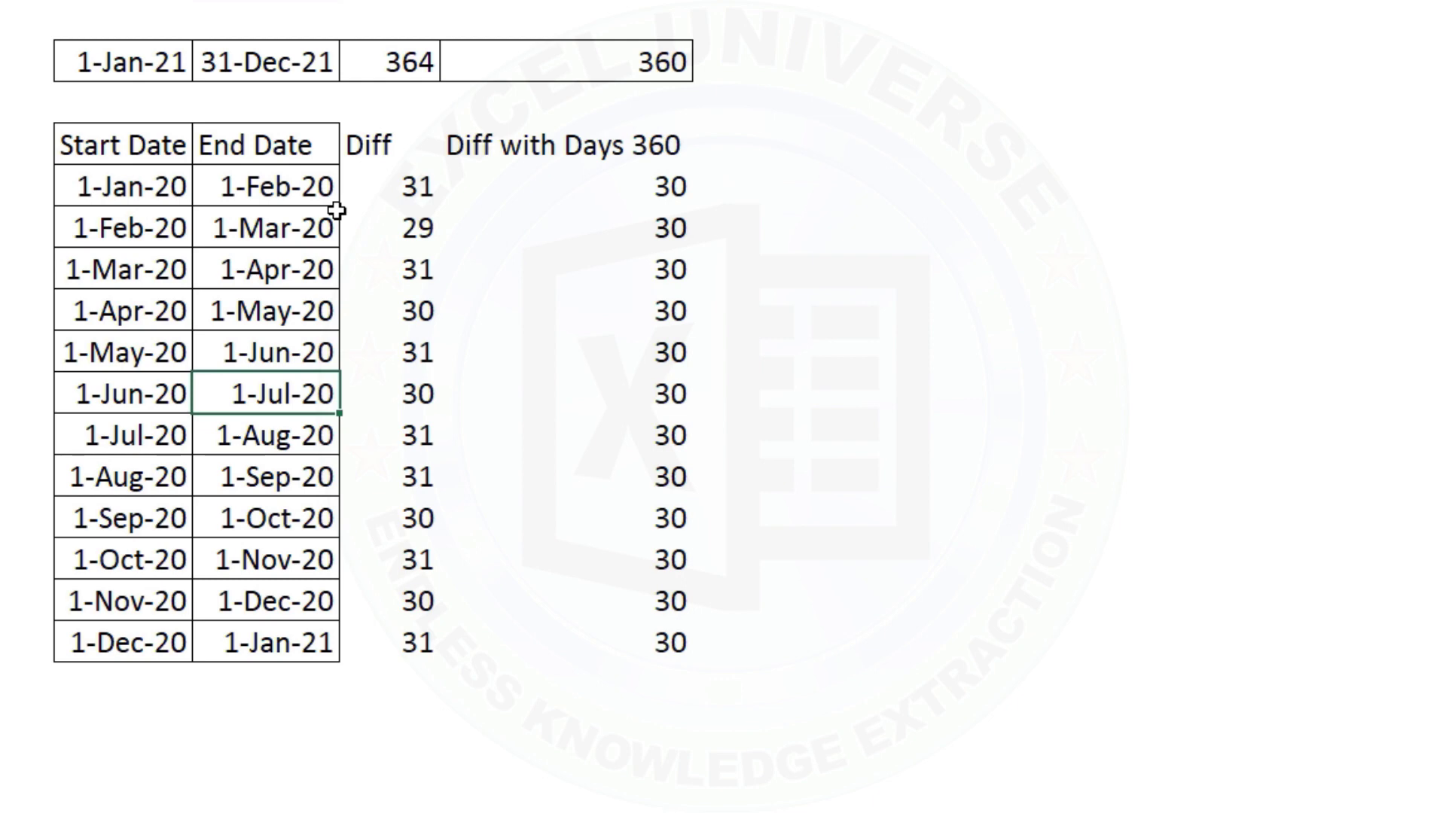
# Set the last End Date, cell H16, to 12/31/2020
pyautogui.doubleClick(301, 643)
pyautogui.click(224, 644)
pyautogui.hotkey('shift', 'Left')
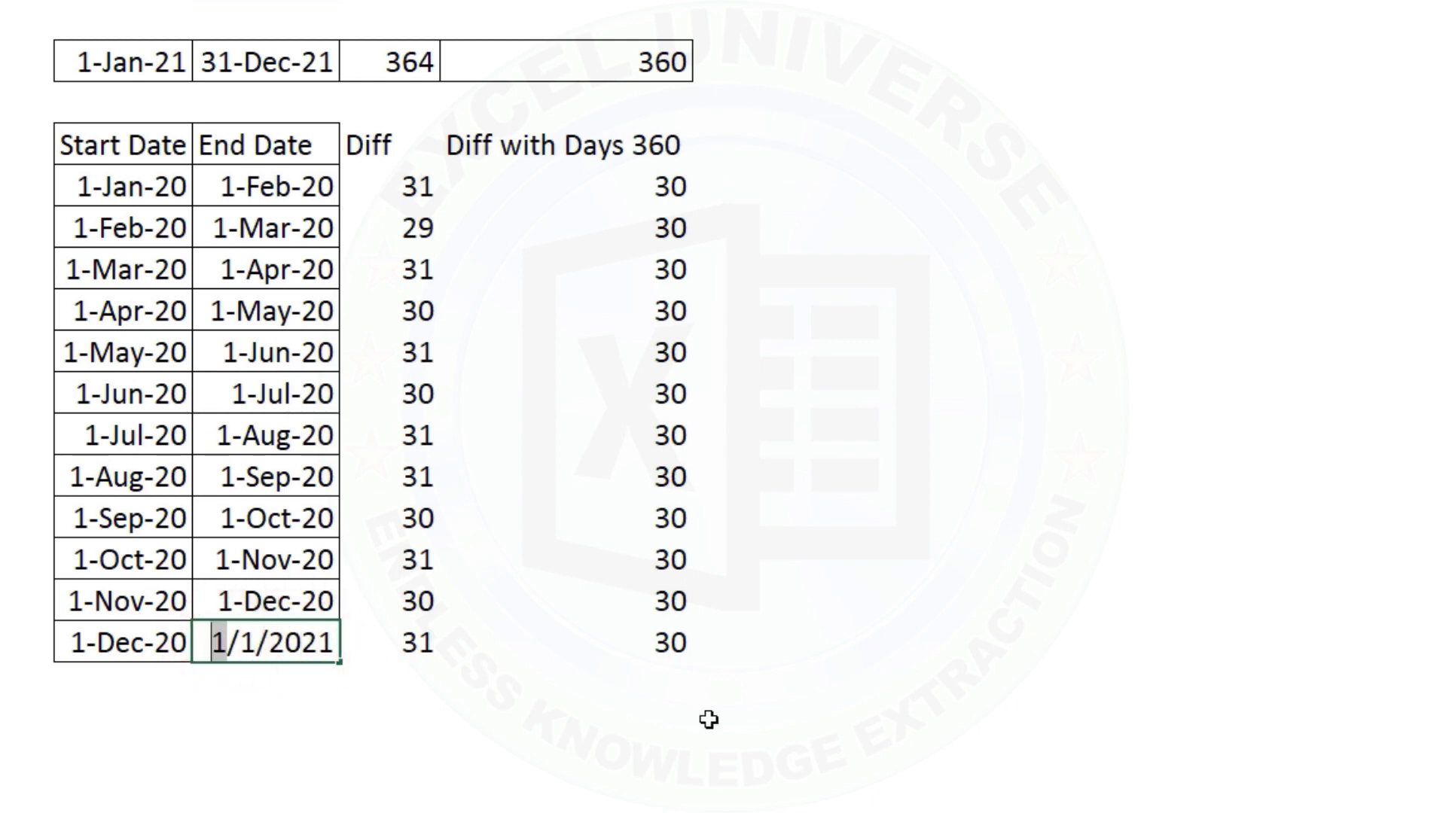
pyautogui.write('12')
pyautogui.press('Right')
pyautogui.hotkey('shift', 'Right')
pyautogui.write('31')
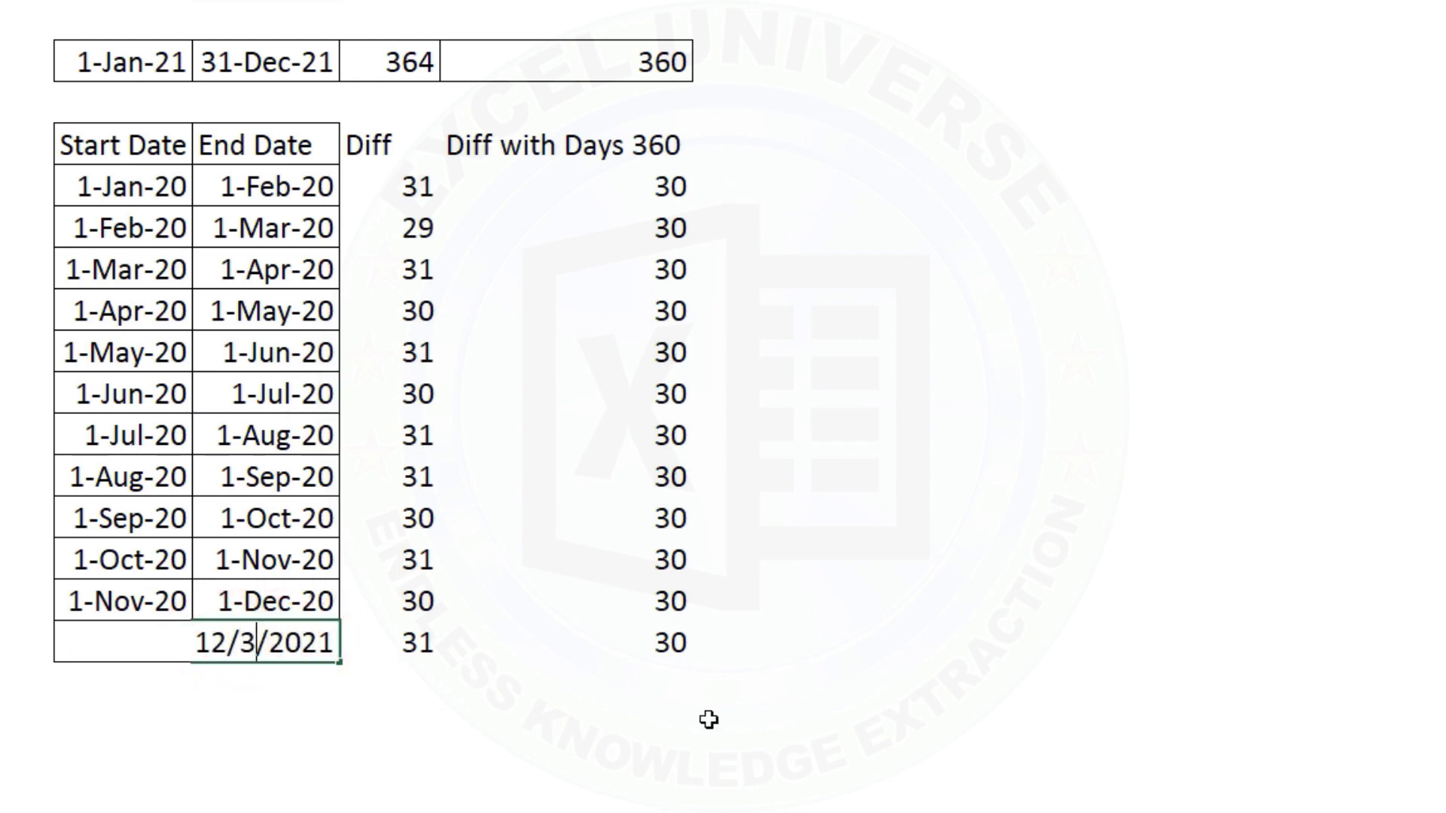
pyautogui.press('BackSpace')
pyautogui.write('0')
pyautogui.press('Tab')
# Change the method argument of the DAYS360 formula in J16 to FALSE
pyautogui.press('Right')
pyautogui.press('F2')
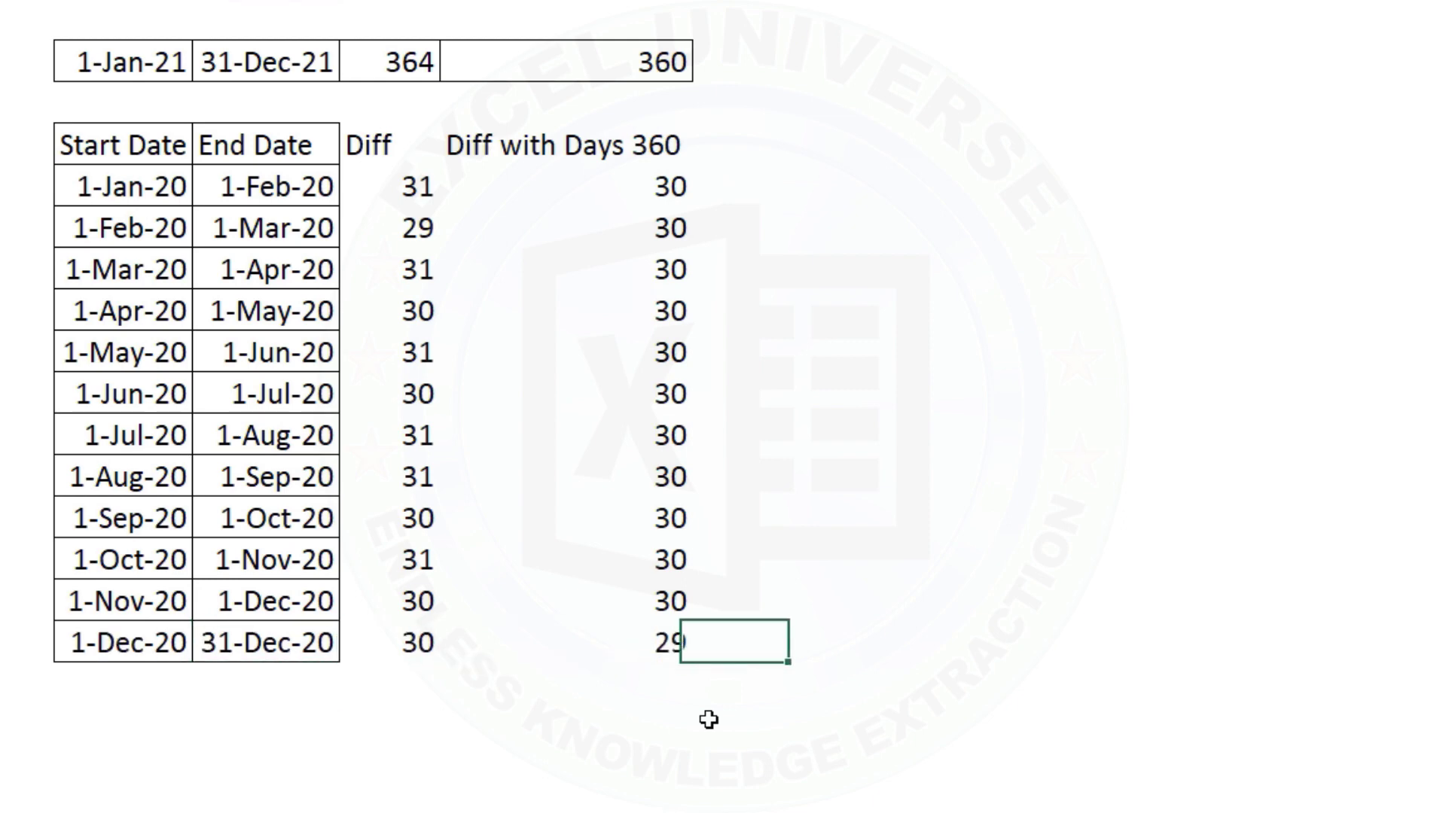
pyautogui.press('Left')
pyautogui.hotkey('ctrl', 'shift', 'Left')
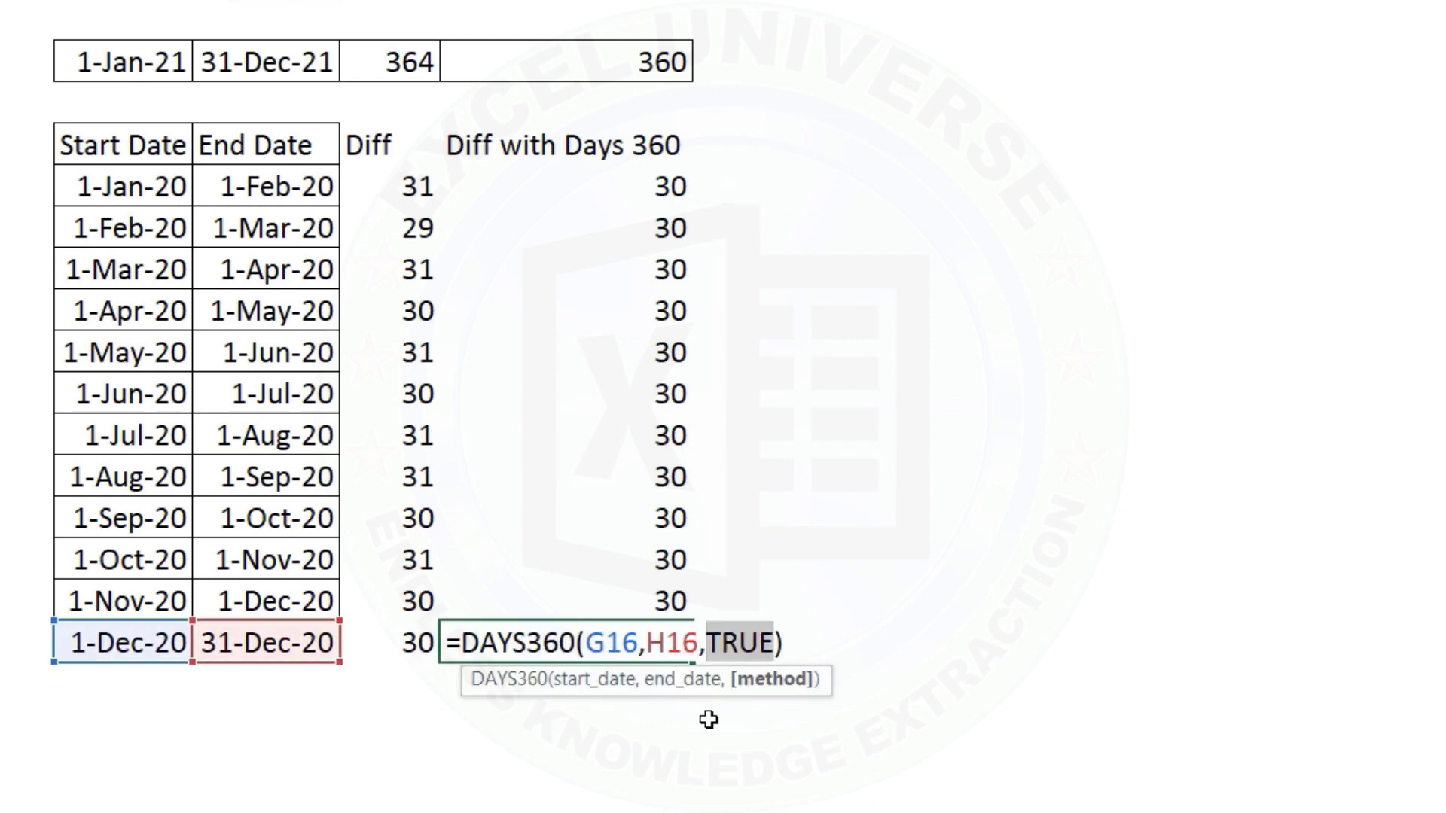
pyautogui.write('fals')
pyautogui.press('Tab')
pyautogui.press('Return')
pyautogui.press('Up')
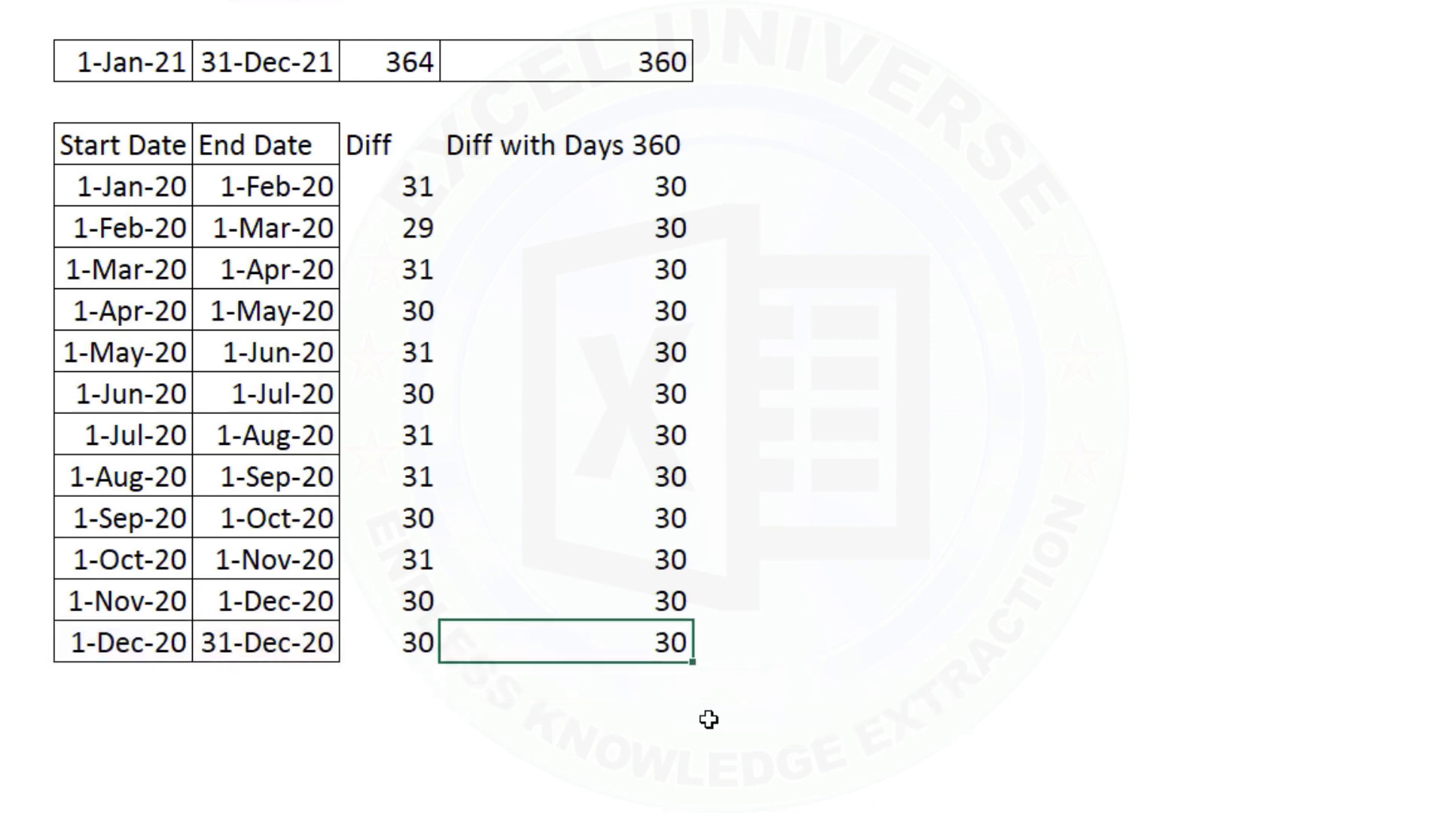
# Inspect the method argument of the DAYS360 formula in J16 without changing it
pyautogui.doubleClick(680, 644)
pyautogui.moveTo(709, 644); pyautogui.dragTo(838, 646)
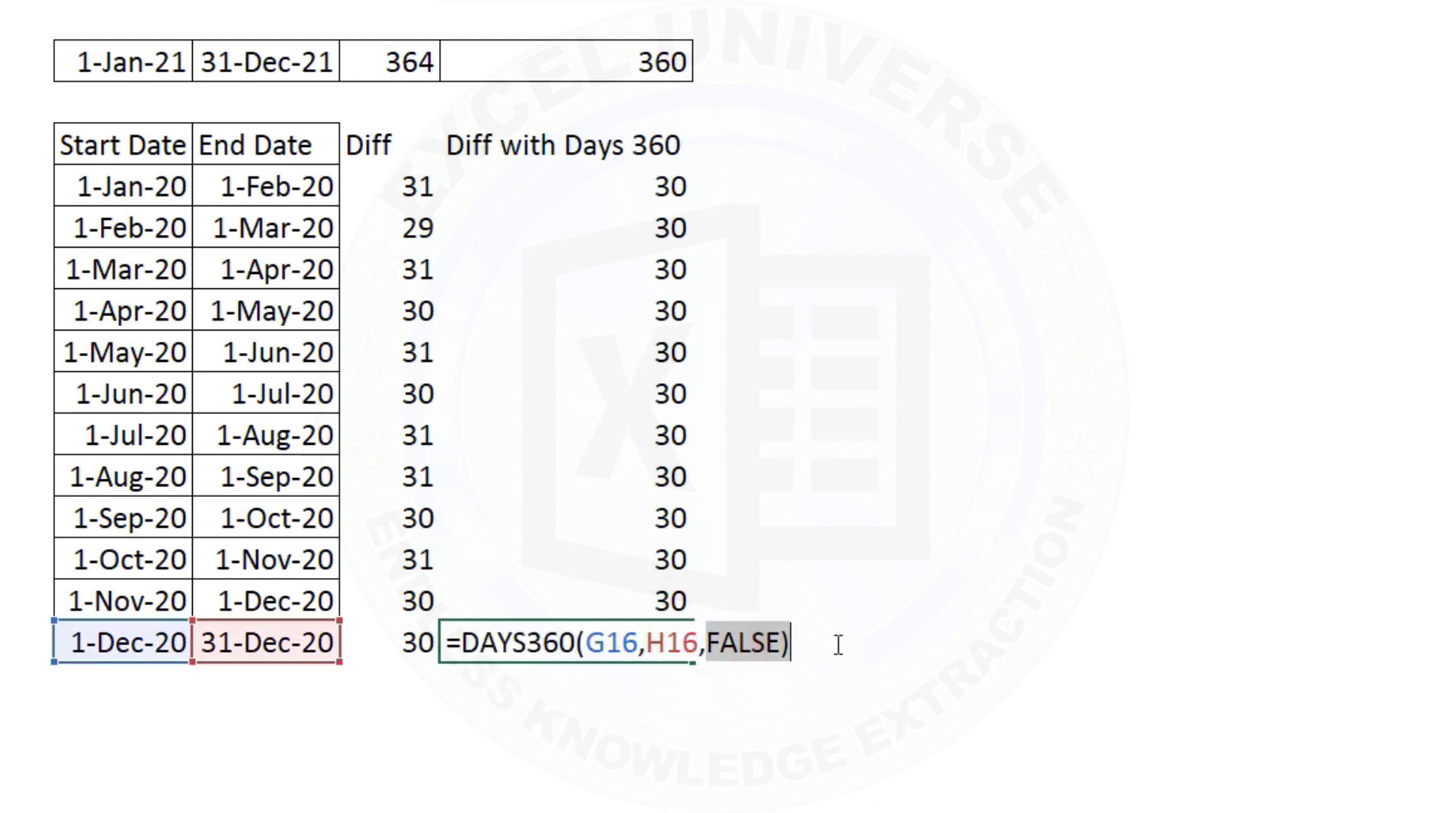
pyautogui.press('Escape')
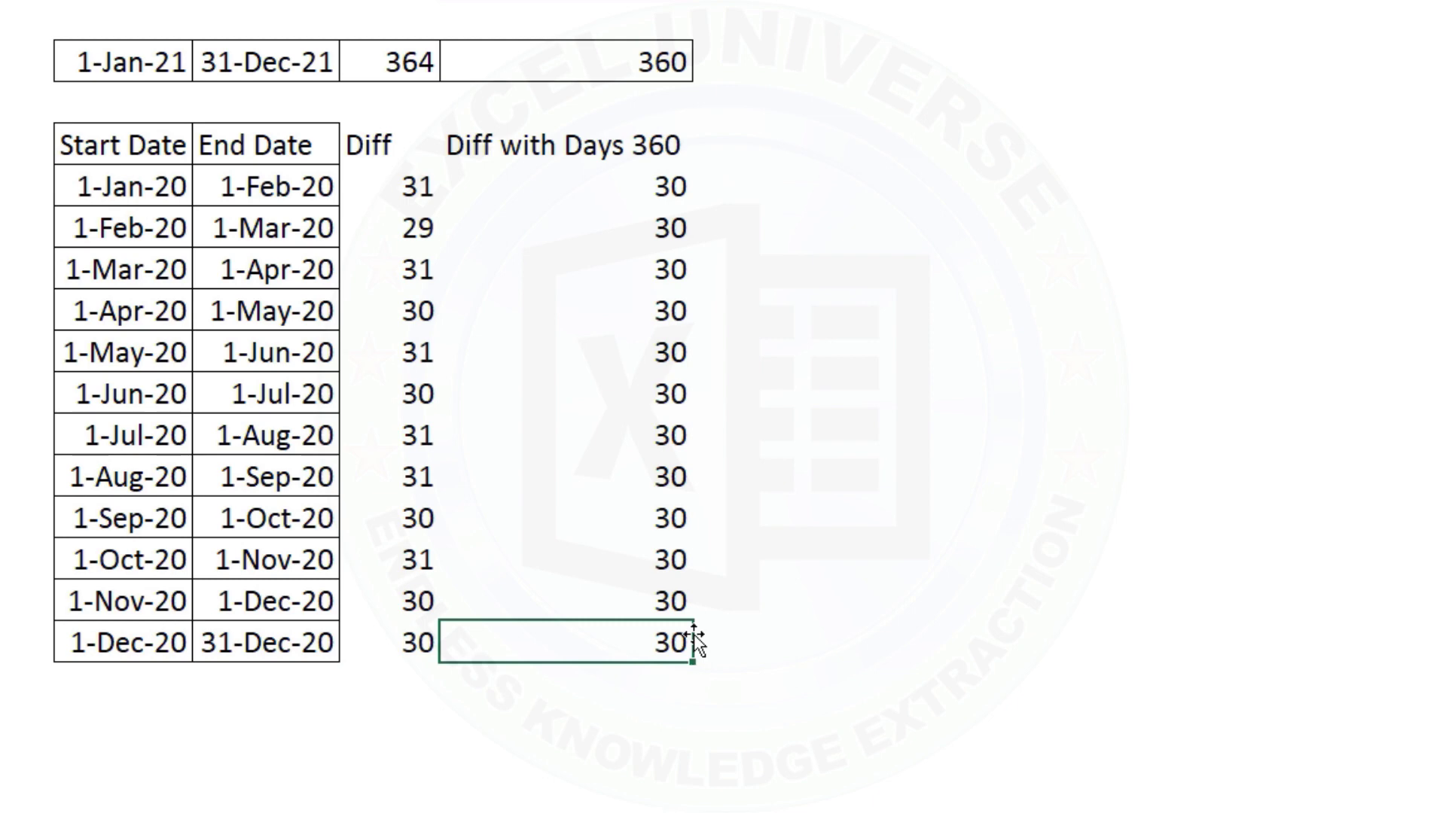
pyautogui.click(761, 643)
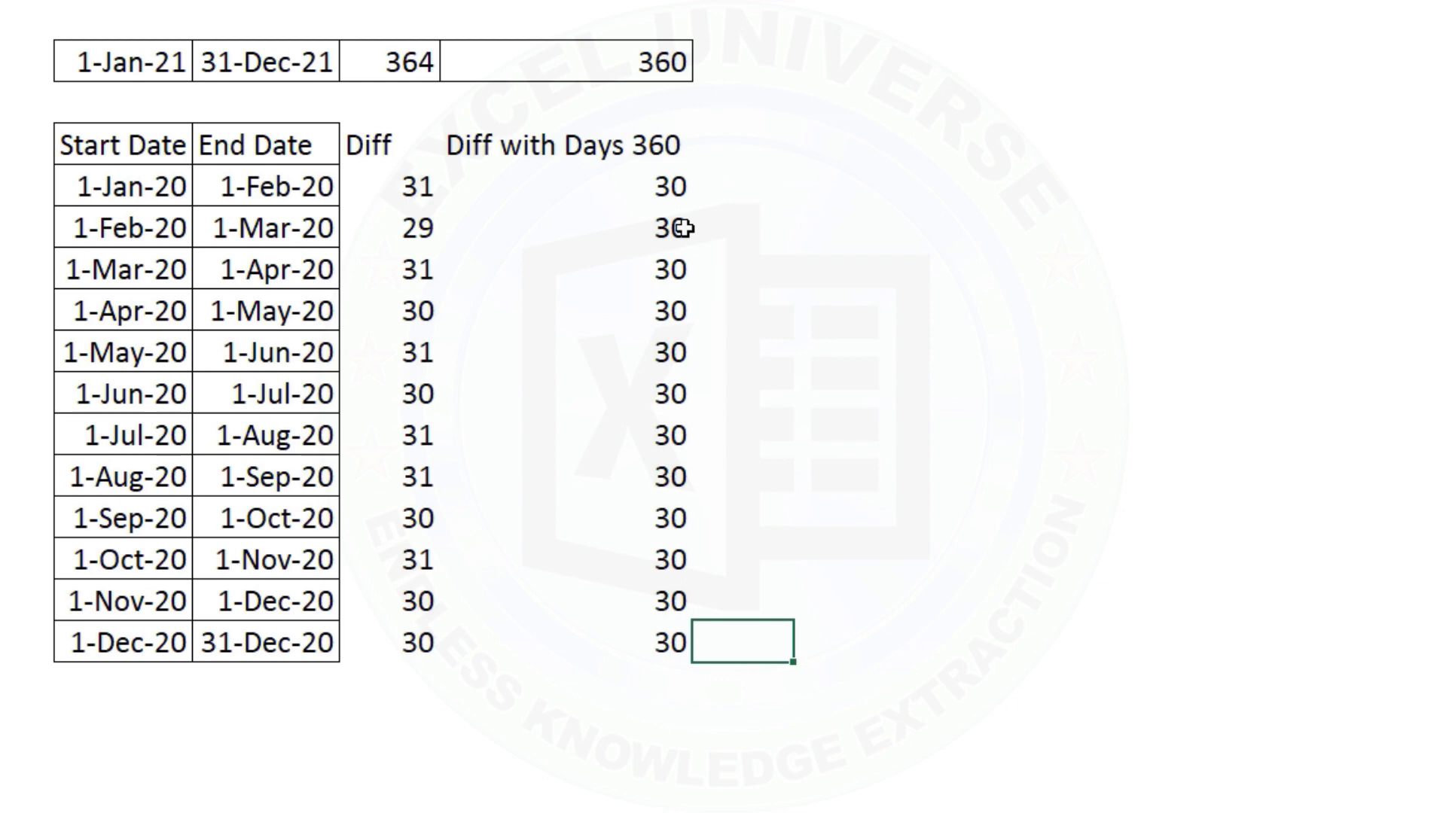
# Extend the Days 360 column's header in J4 to read "Diff with Days 360 with Default Method"
pyautogui.click(769, 145)
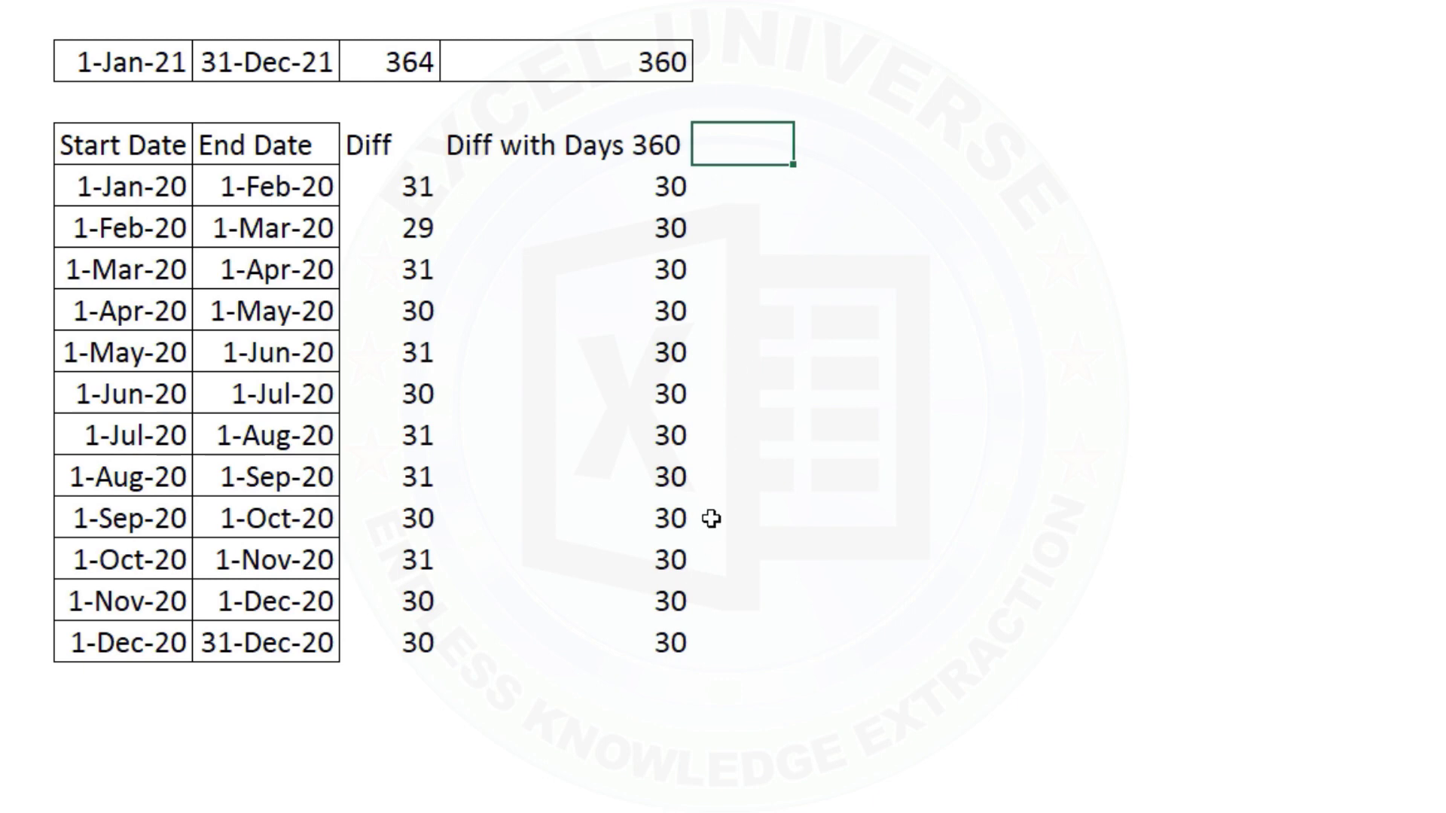
pyautogui.press('Left')
pyautogui.write('with ')
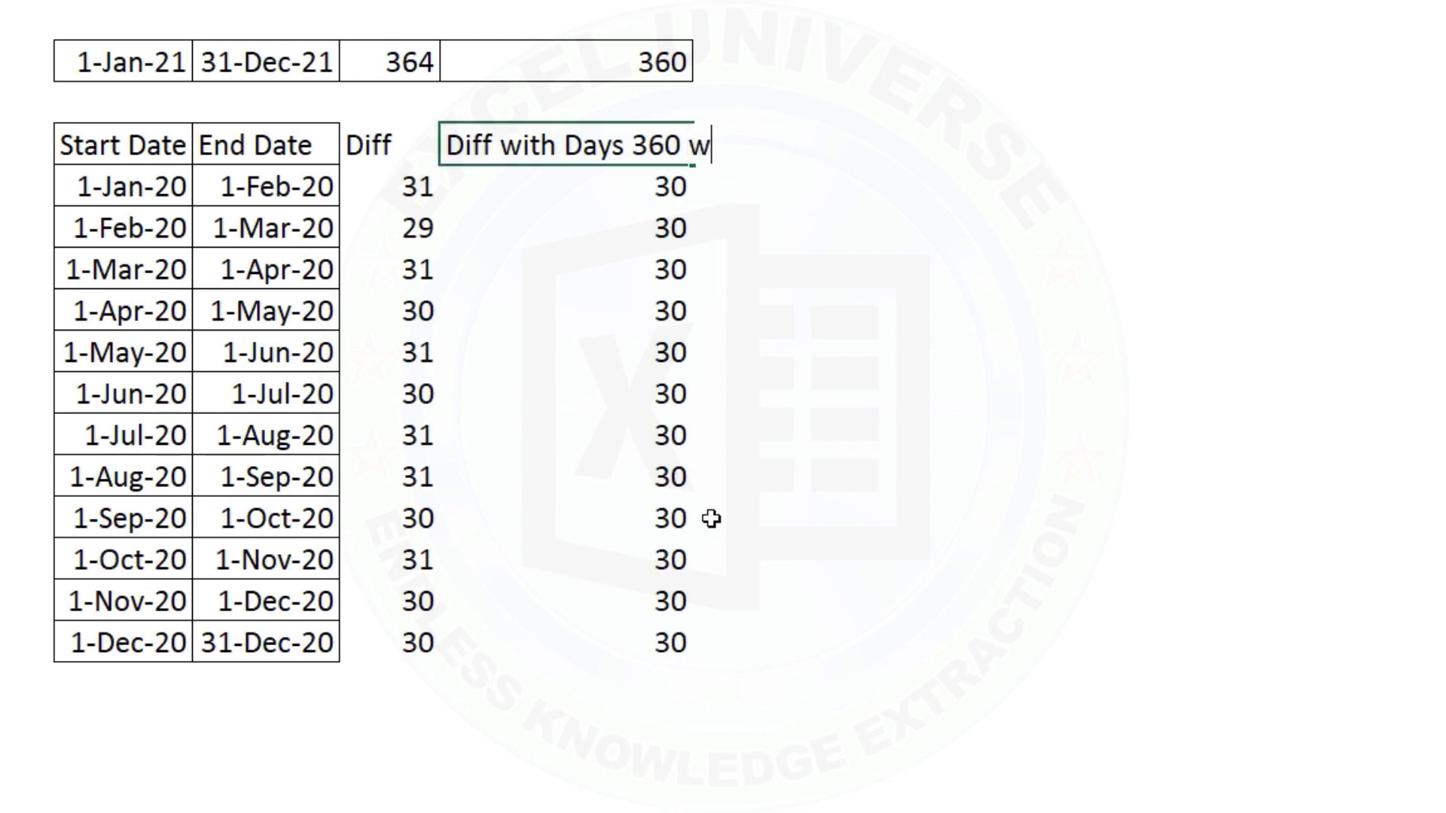
pyautogui.write('Defaul')
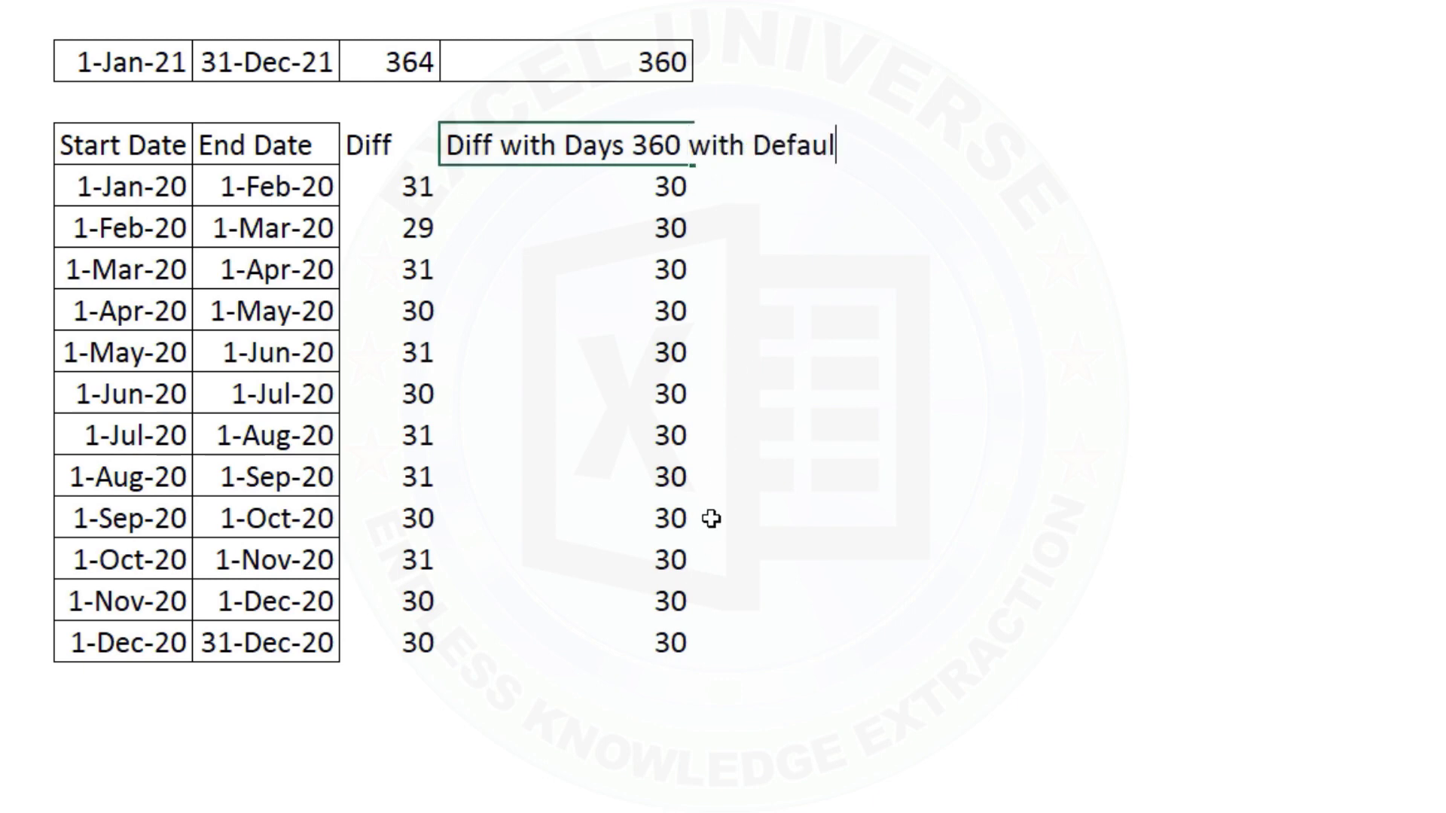
pyautogui.write('t Method')
pyautogui.press('Return')
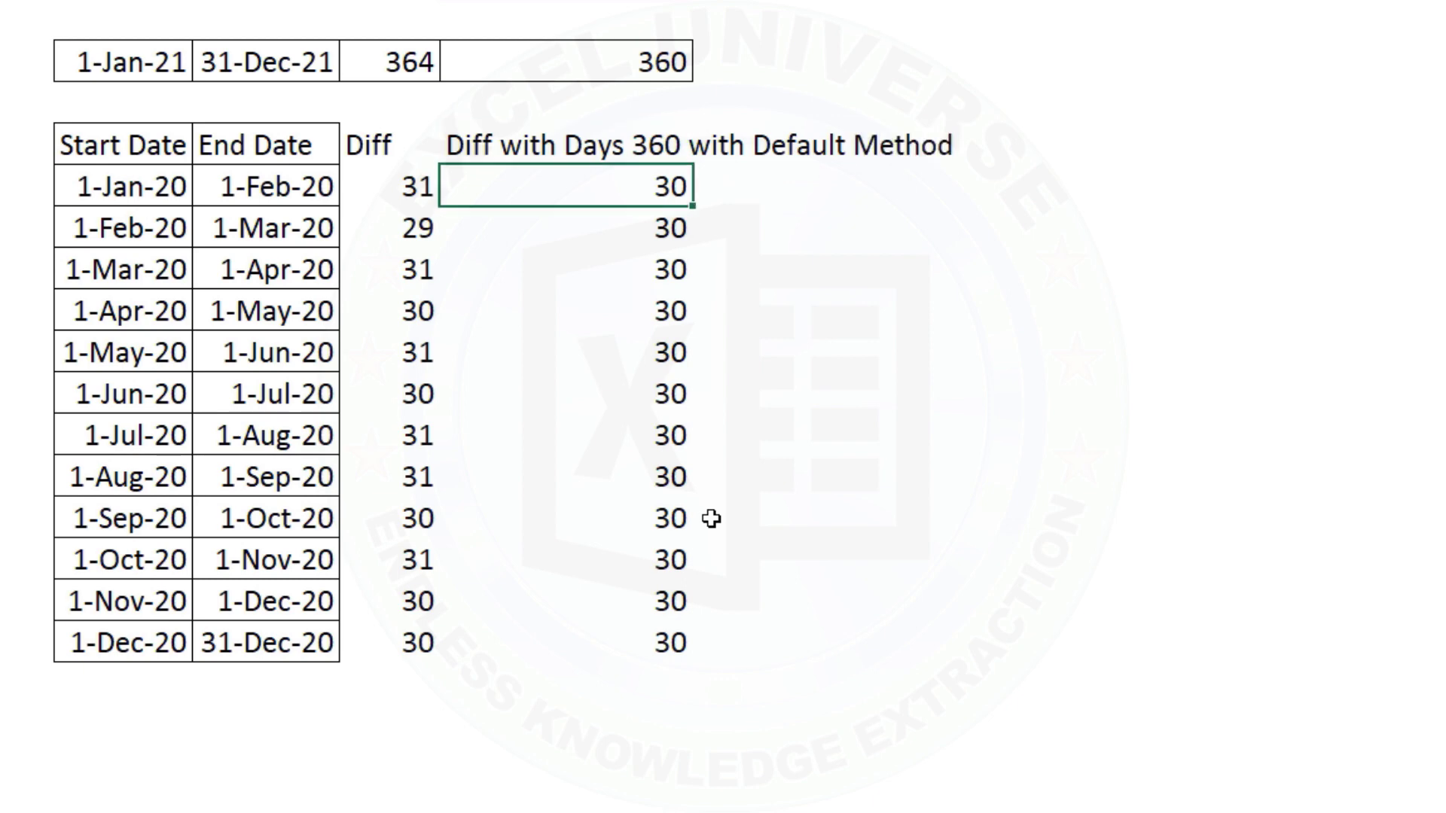
# Autofit column J to its header and center the column's contents horizontally
pyautogui.doubleClick(693, 4)
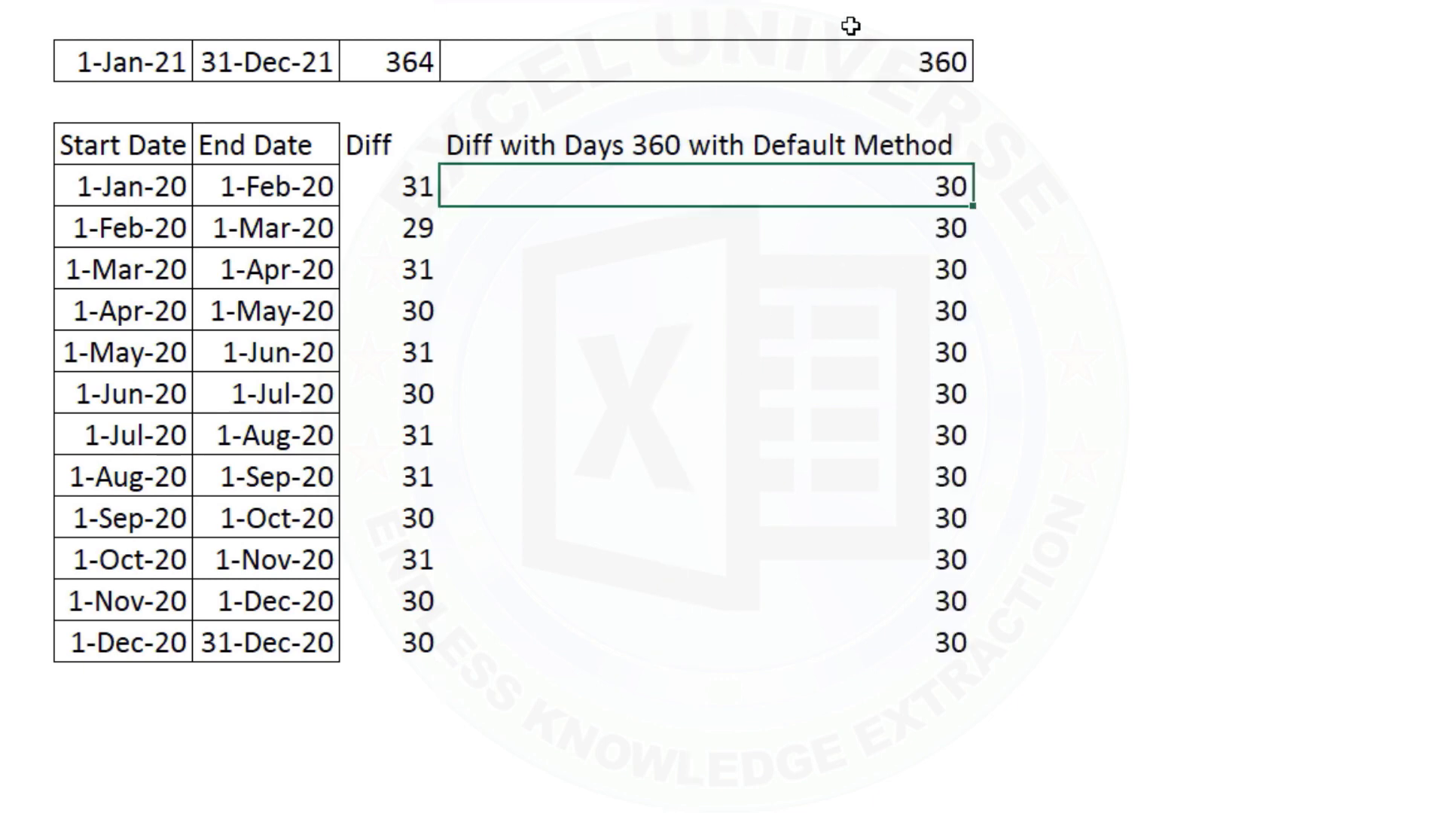
pyautogui.click(841, 4)
pyautogui.hotkey('alt', 'h')
pyautogui.press('a')
pyautogui.press('c')
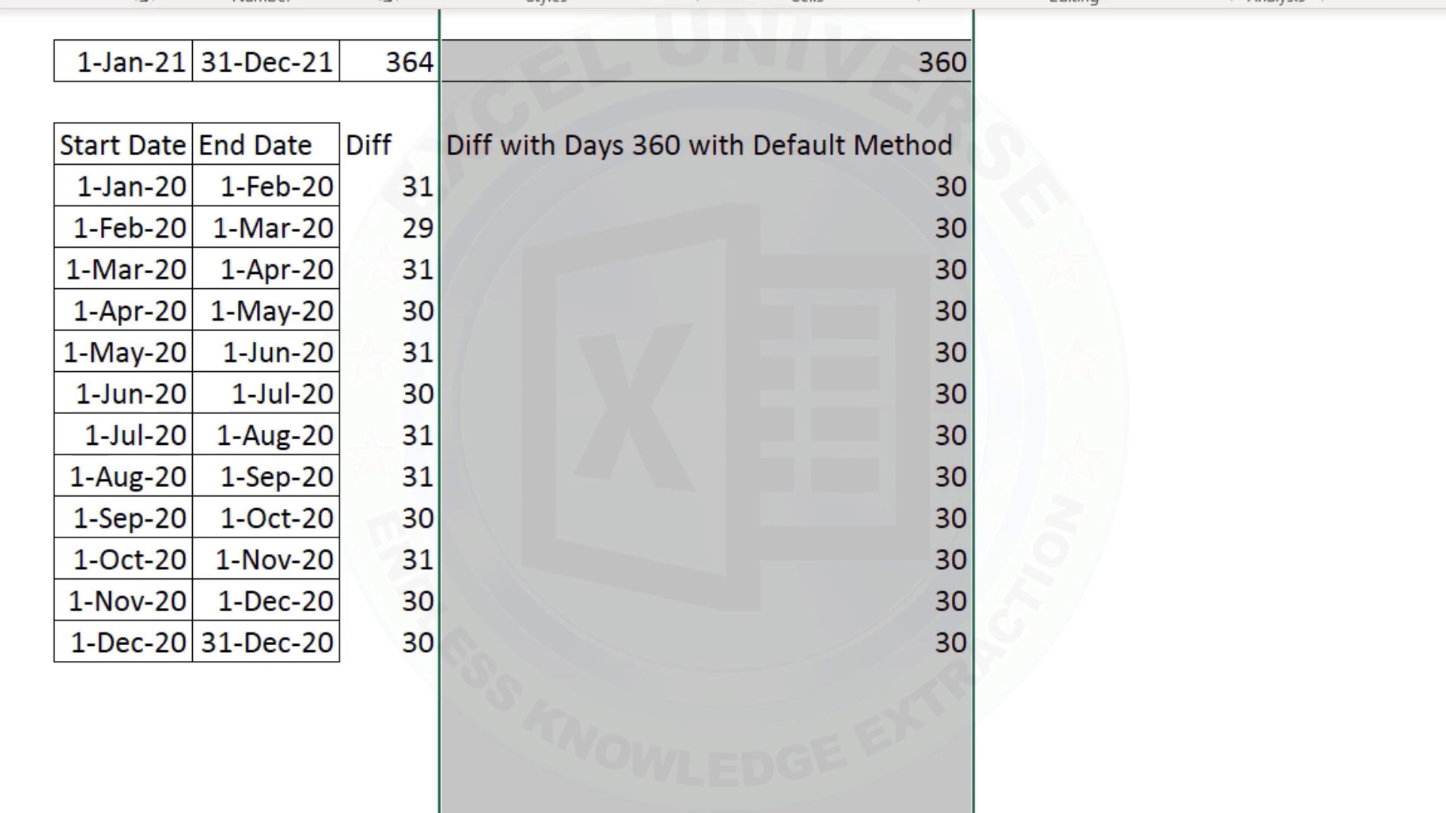
pyautogui.click(723, 144)
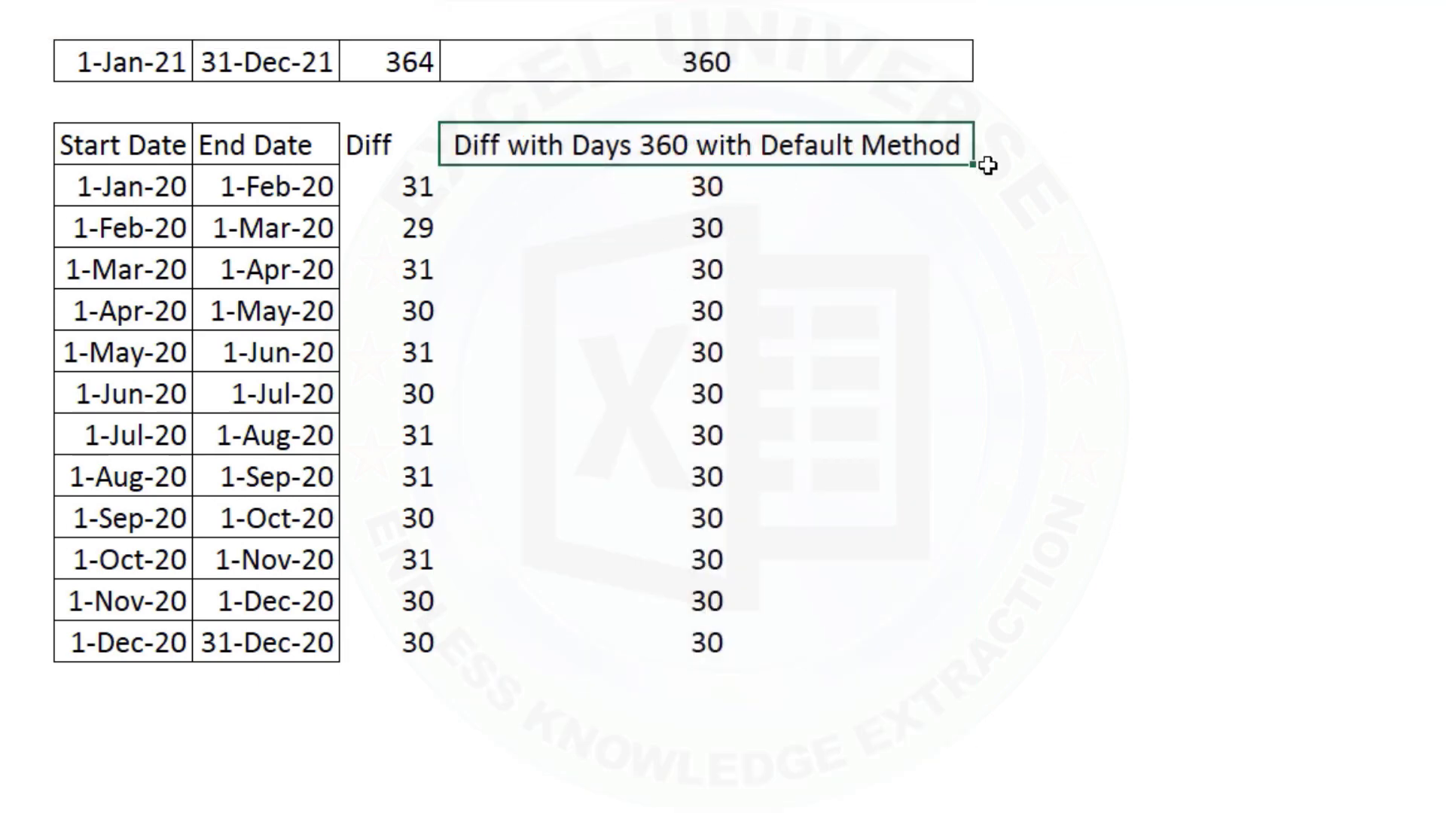
# Copy the DAYS360 formula text from J16 into J17, keeping the references to G16 and H16
pyautogui.click(704, 640)
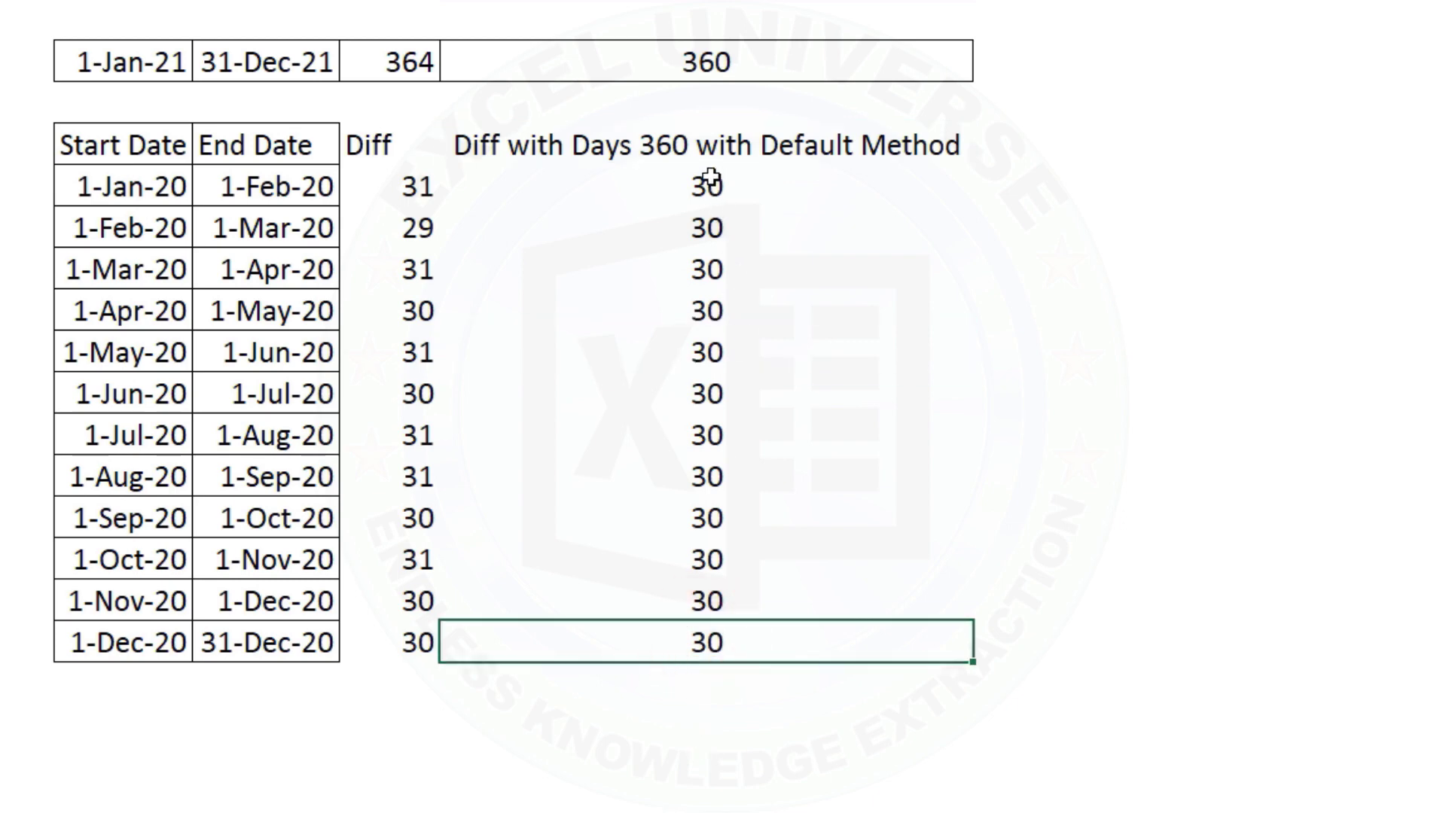
pyautogui.press('F2')
pyautogui.press('Return')
pyautogui.doubleClick(702, 684)
pyautogui.hotkey('ctrl', 'v')
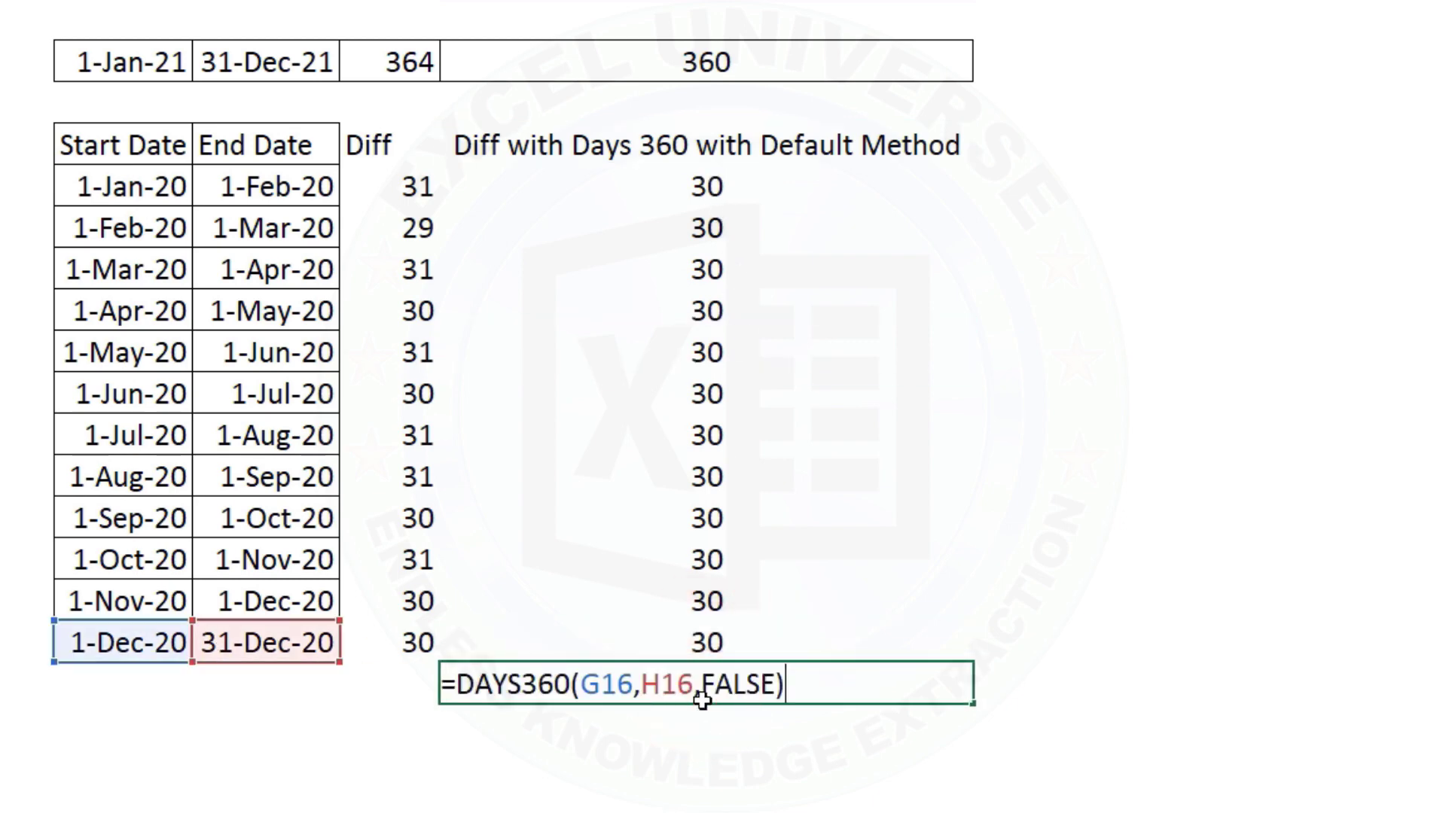
# Change the method argument of the DAYS360 formula in J17 to TRUE, the European method
pyautogui.doubleClick(702, 700)
pyautogui.write('tri')
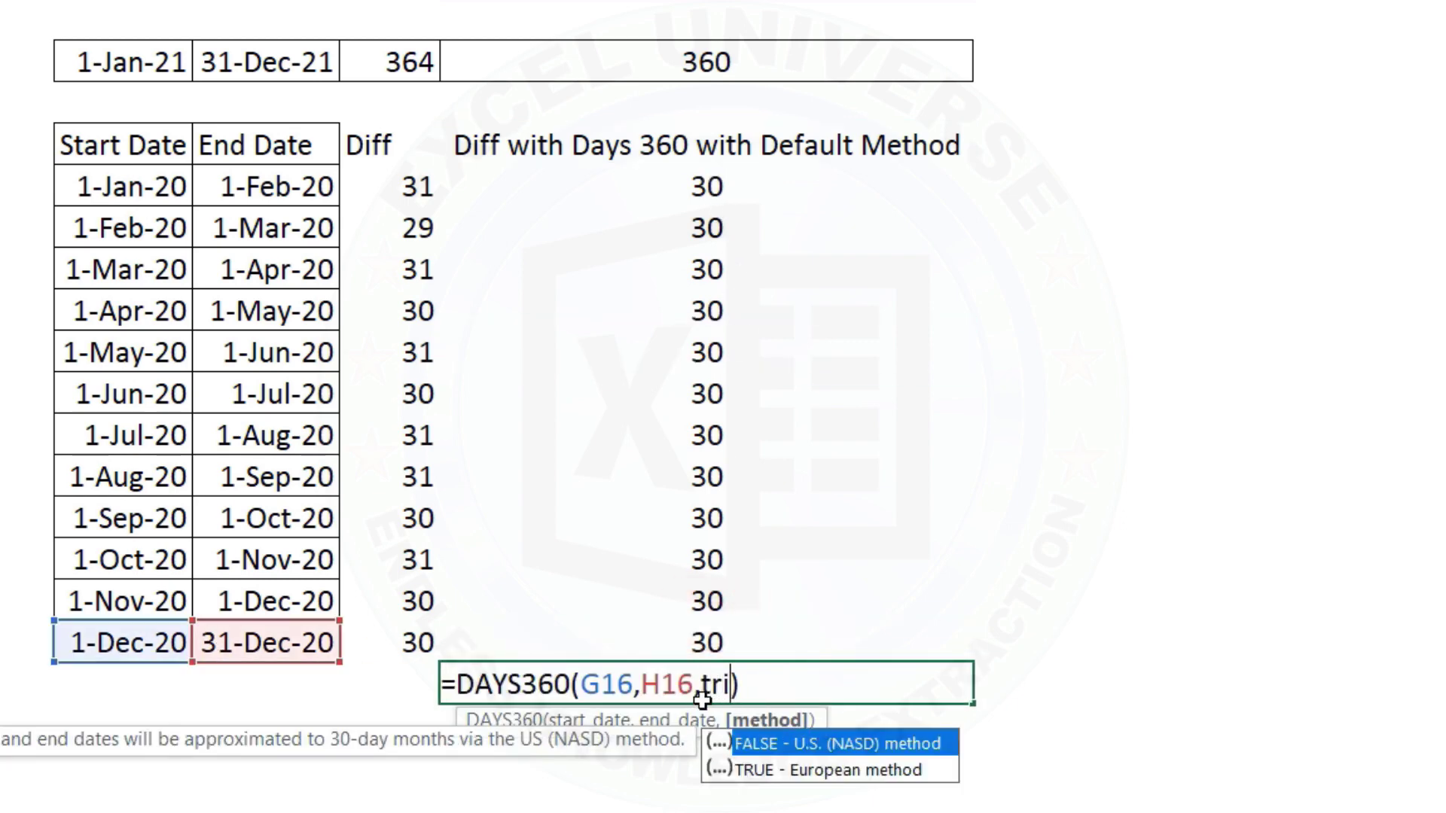
pyautogui.press('Down')
pyautogui.press('Tab')
pyautogui.press('Return')
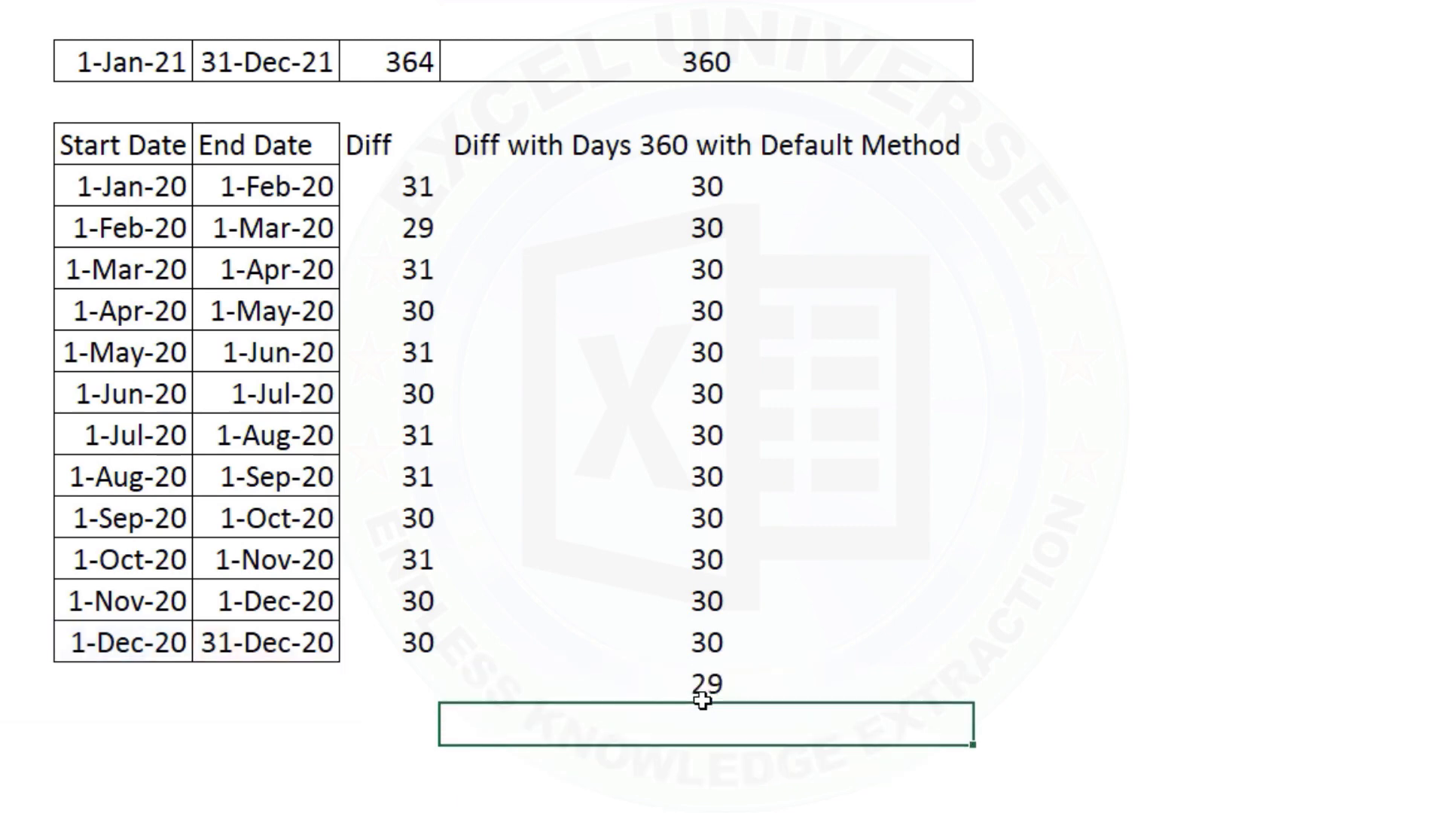
pyautogui.click(702, 693)
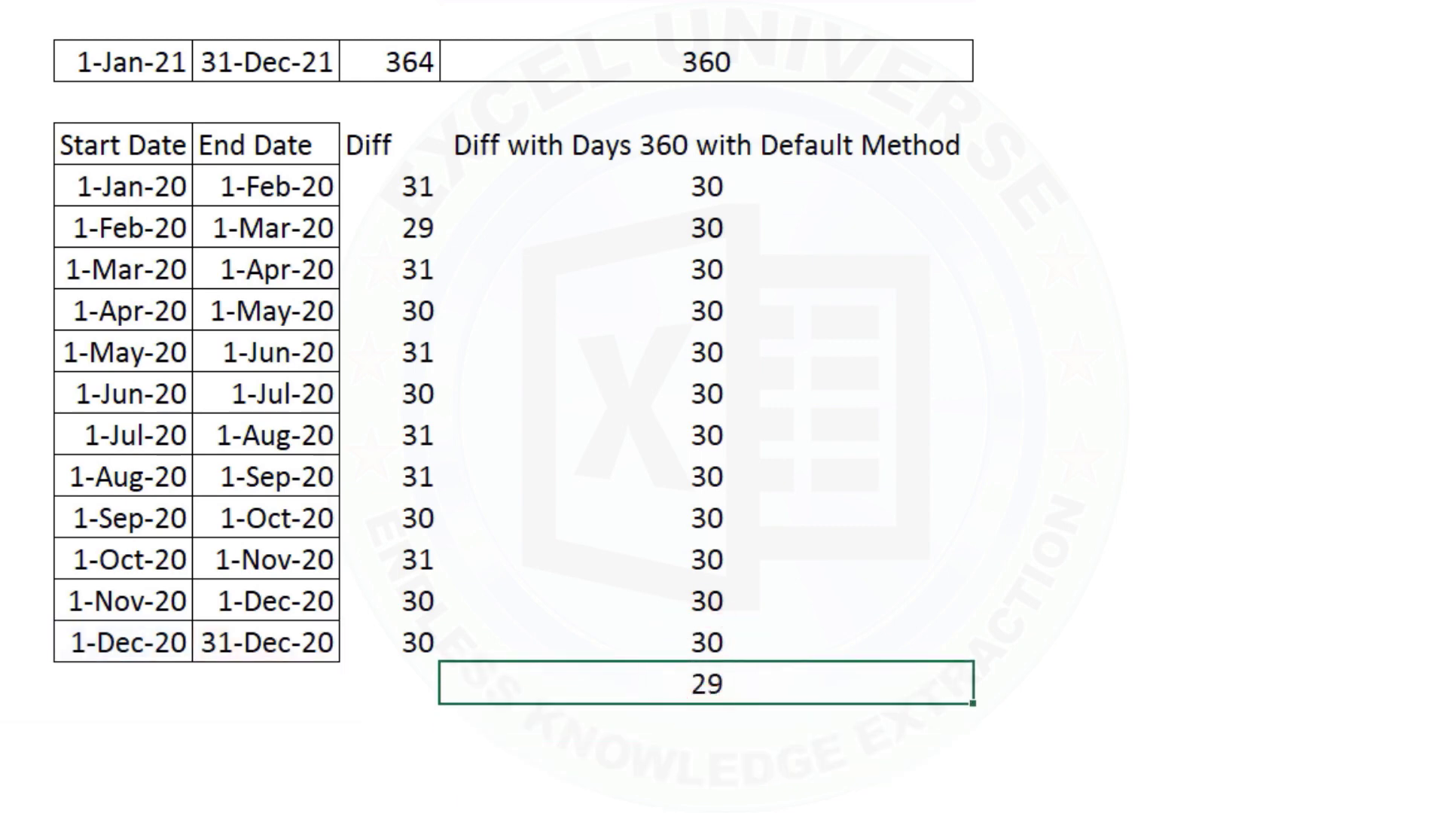